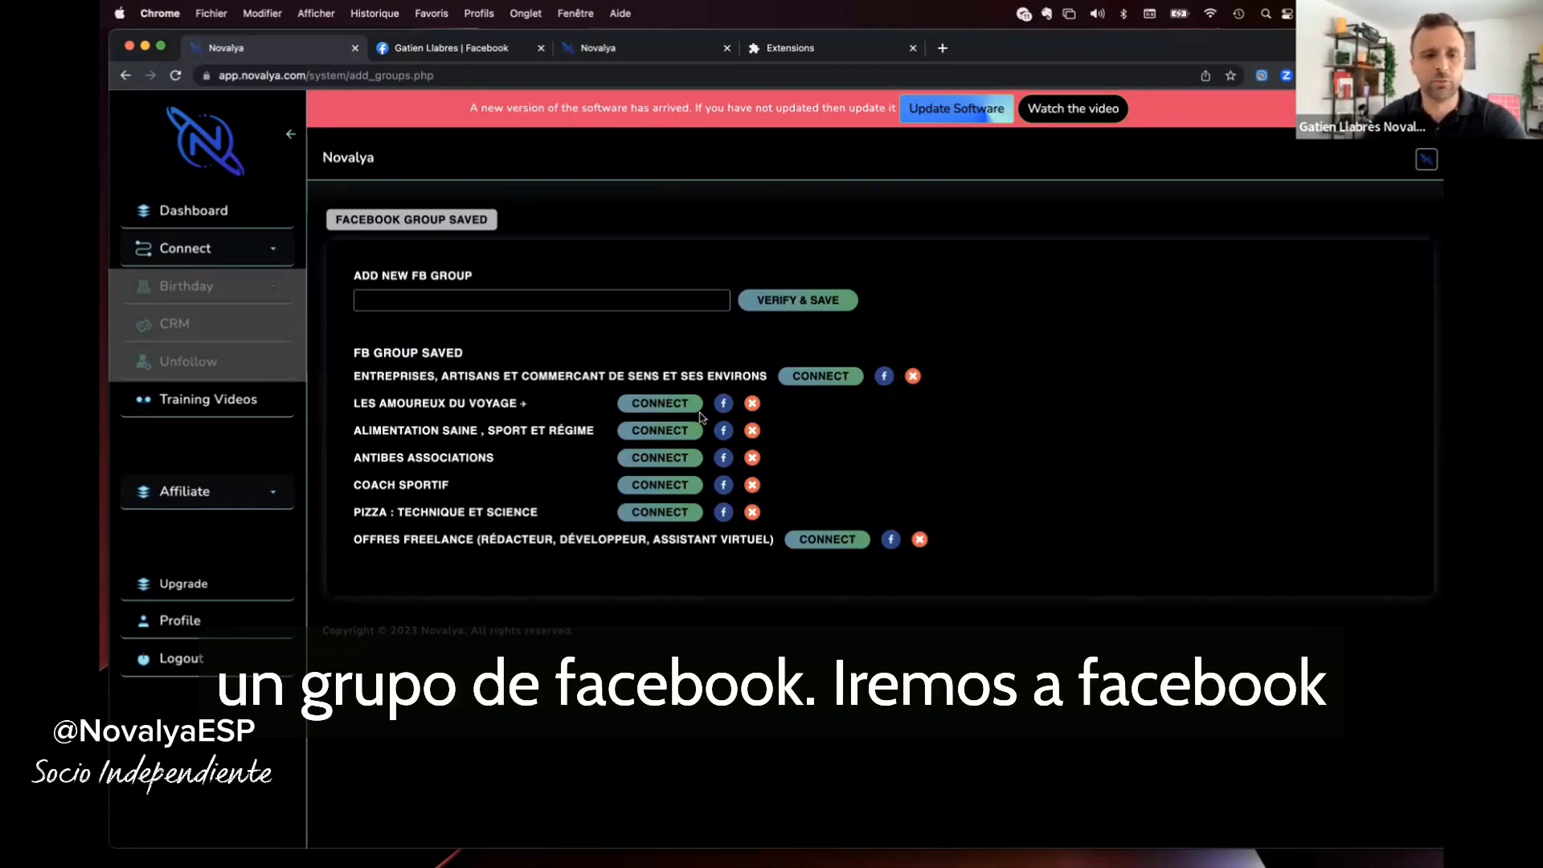
Switch to Facebook and search for "freelance".
{"action": "left_click", "coordinate": [460, 52]}
{"action": "left_click", "coordinate": [233, 112]}
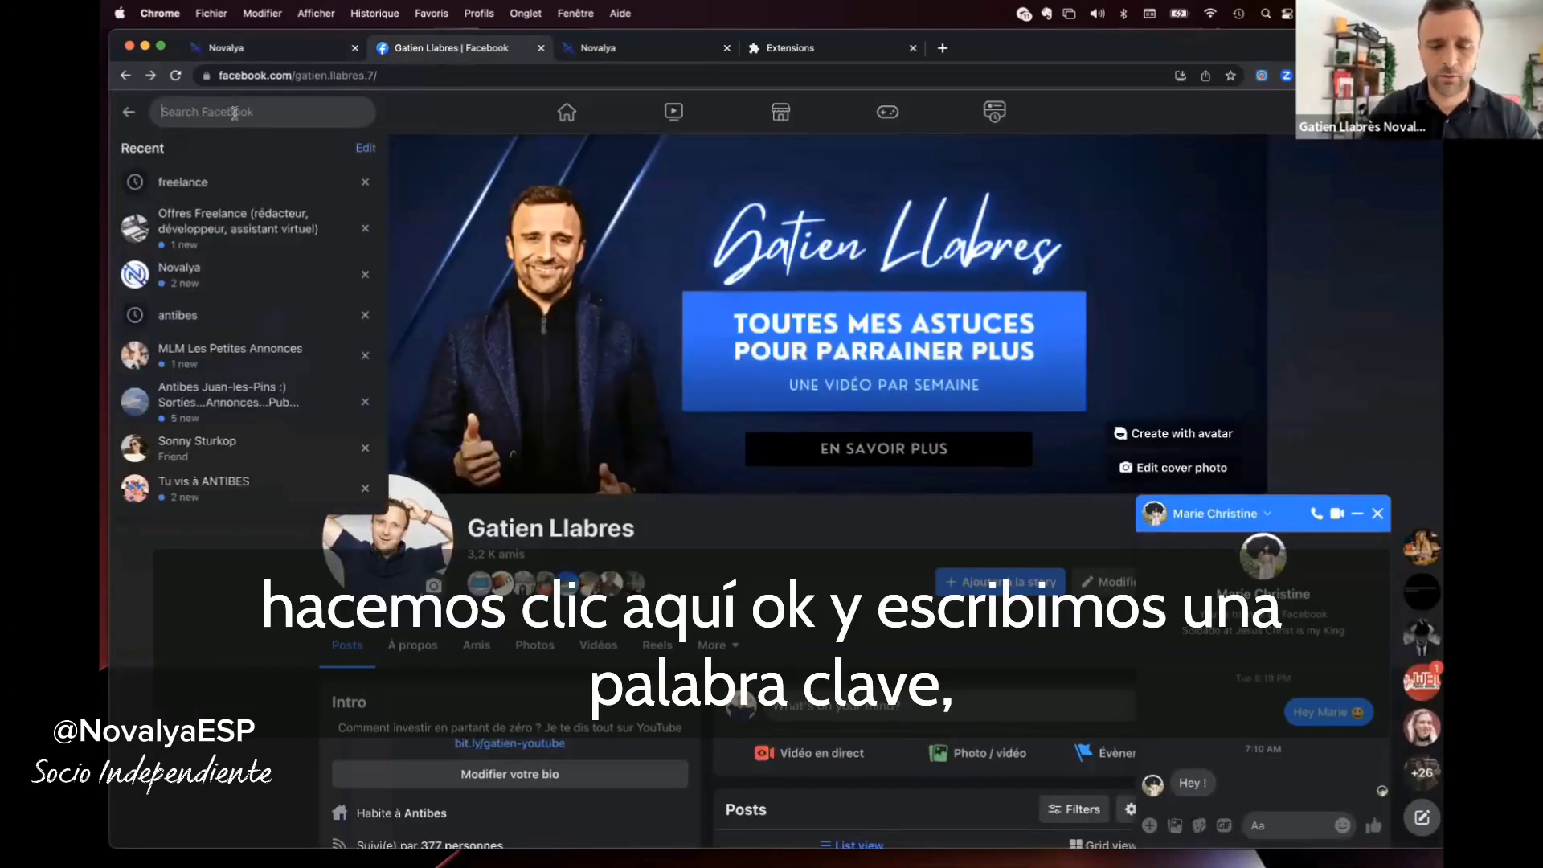
{"action": "type", "text": "freel"}
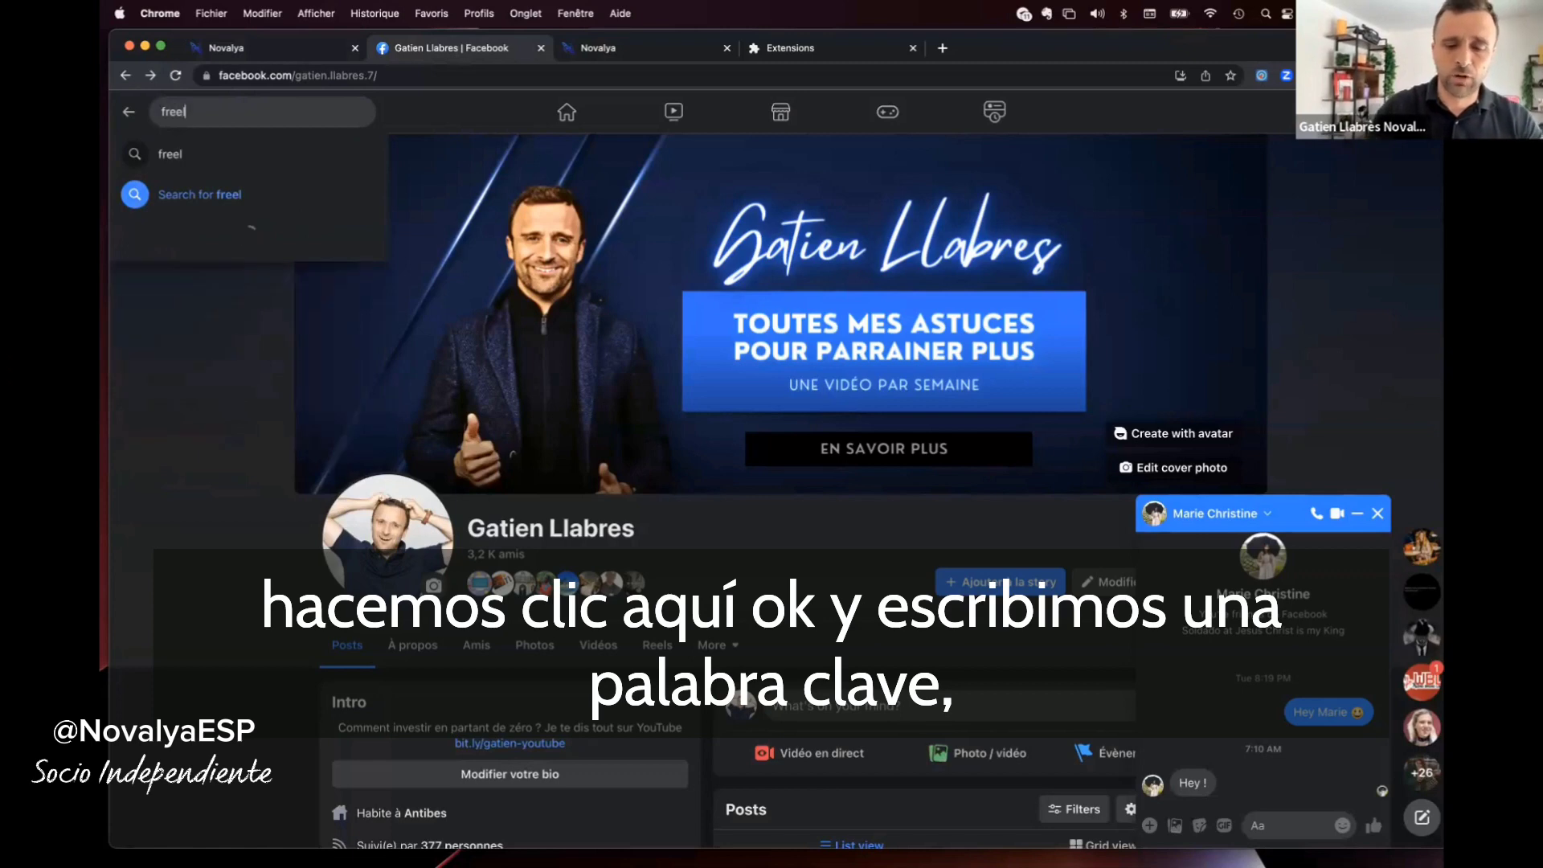
{"action": "type", "text": "ance"}
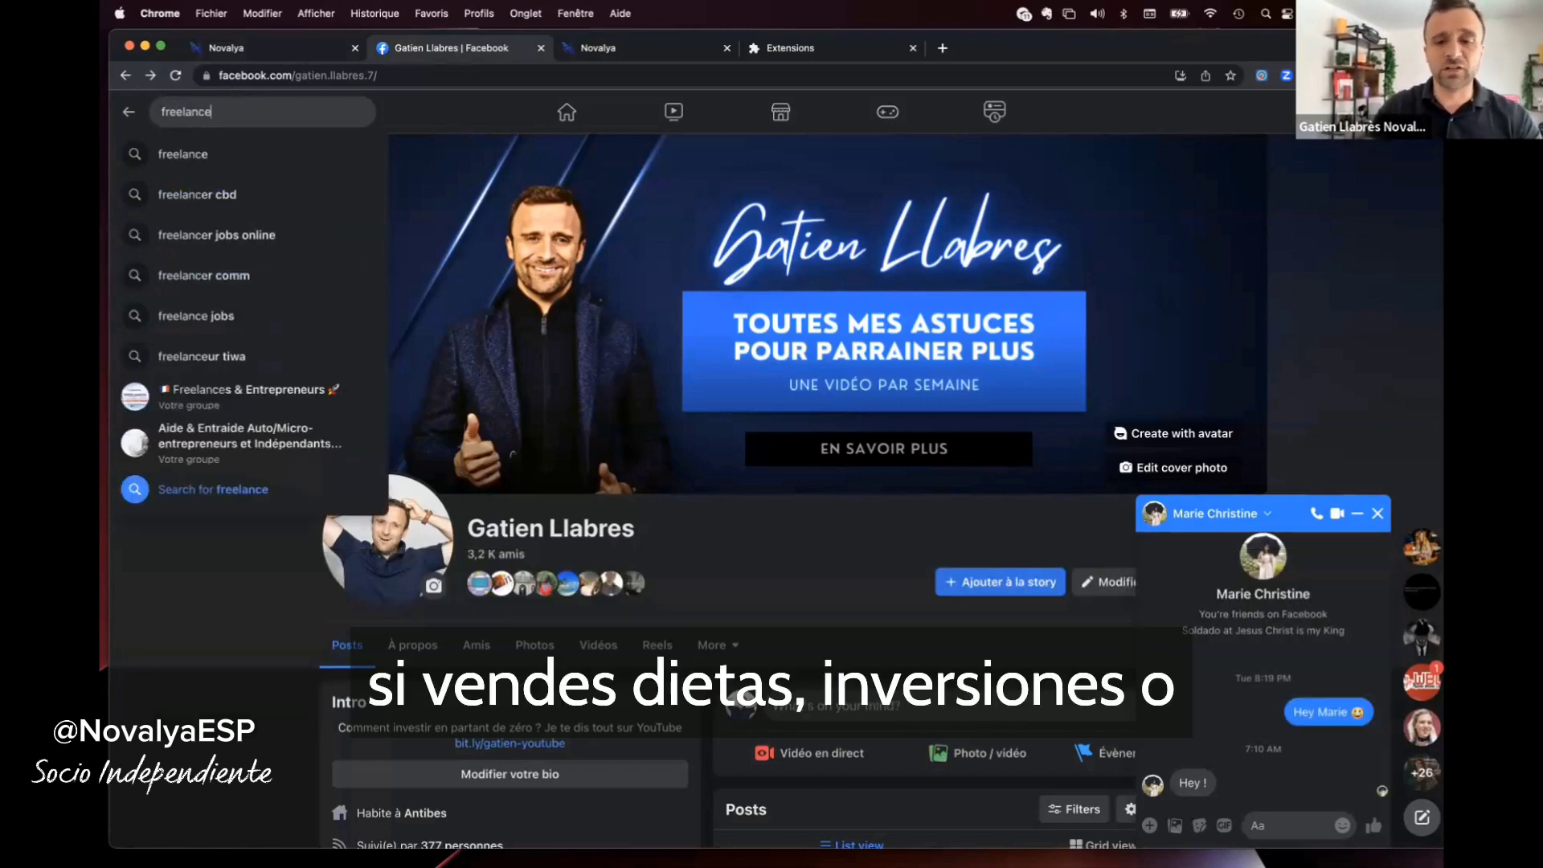
{"action": "key", "text": "Return"}
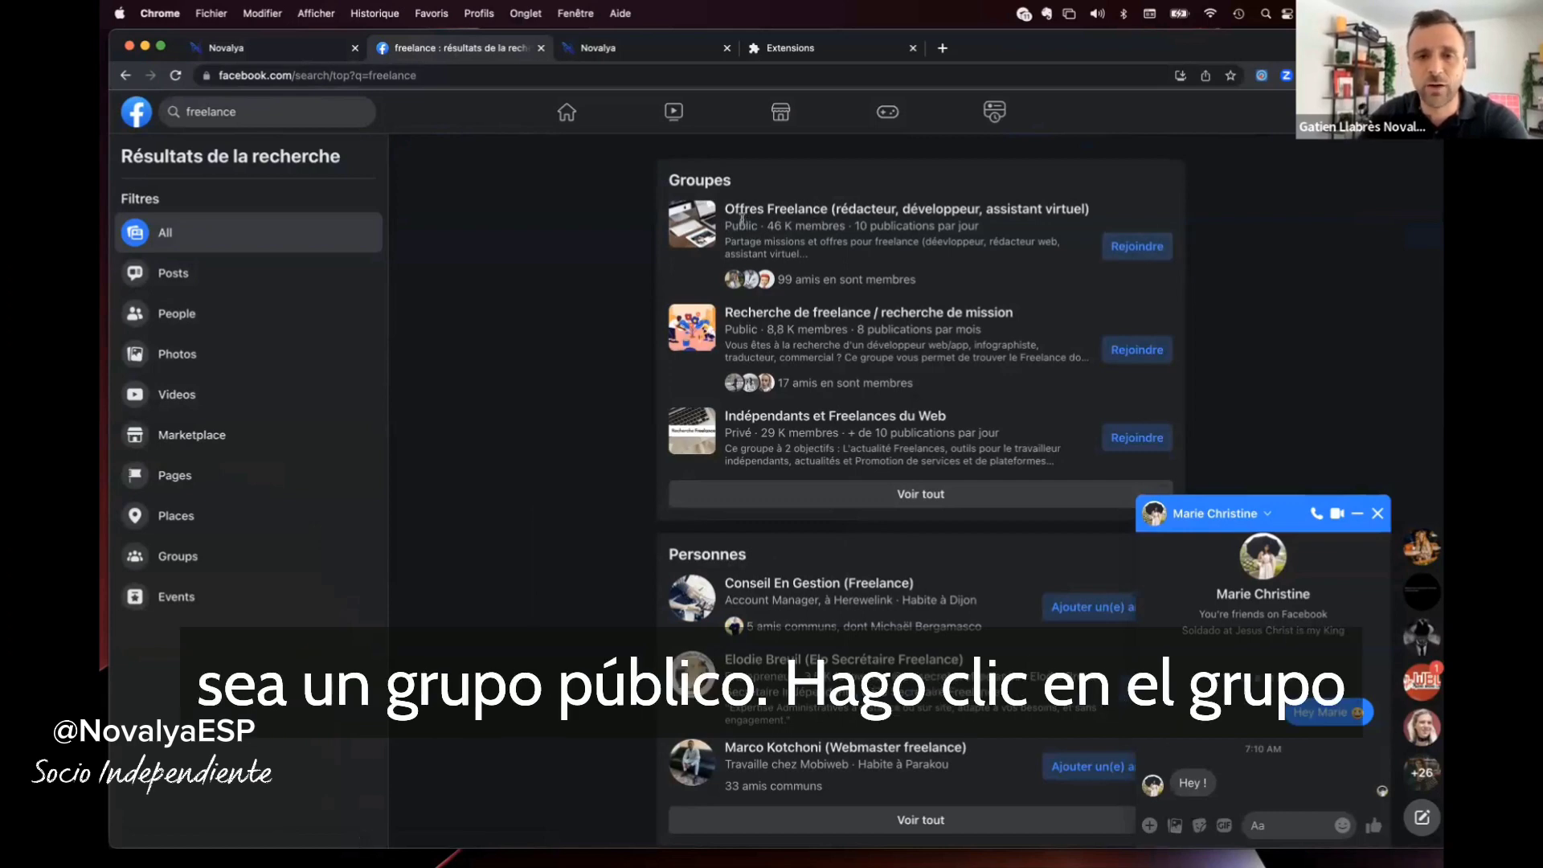
Open the members page of the public group Offres Freelance (rédacteur, développeur, assistant virtuel) and copy its URL.
{"action": "left_click", "coordinate": [782, 212]}
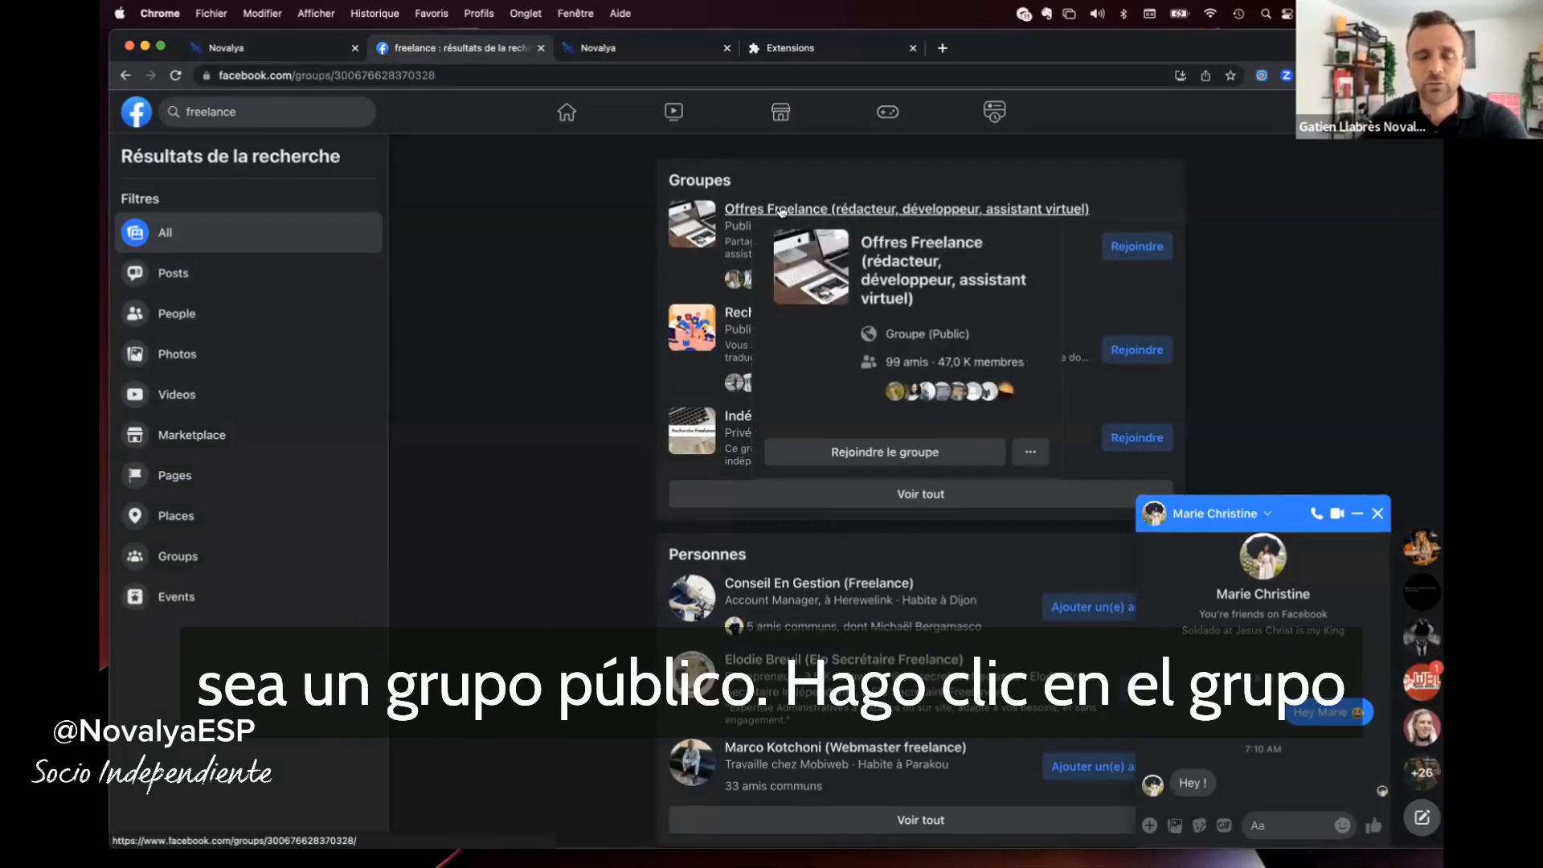
{"action": "scroll", "coordinate": [960, 463], "scroll_direction": "down", "scroll_amount": 3}
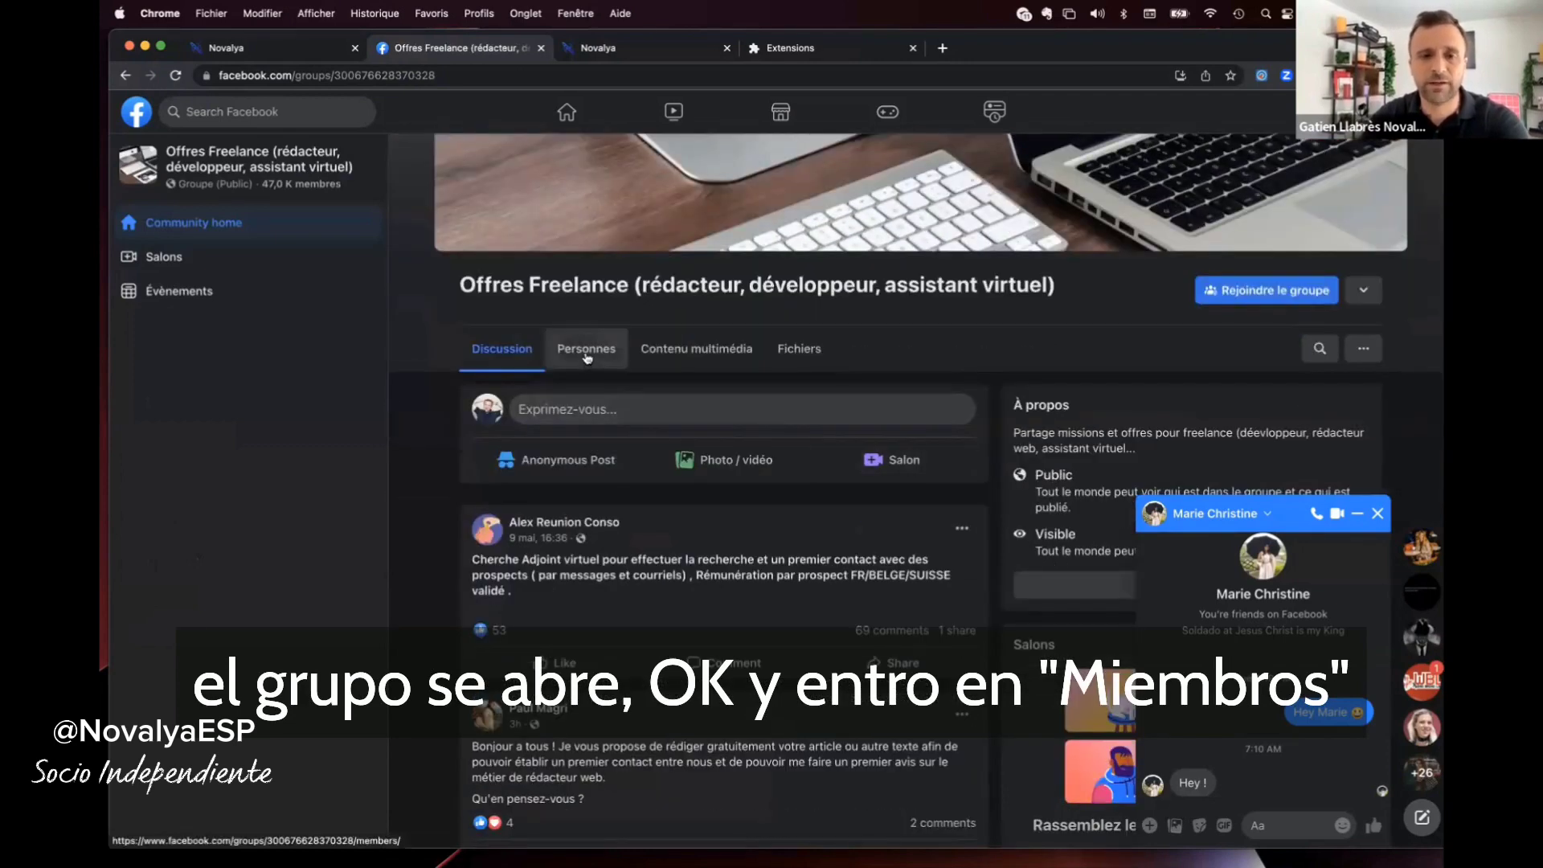
{"action": "left_click", "coordinate": [587, 350]}
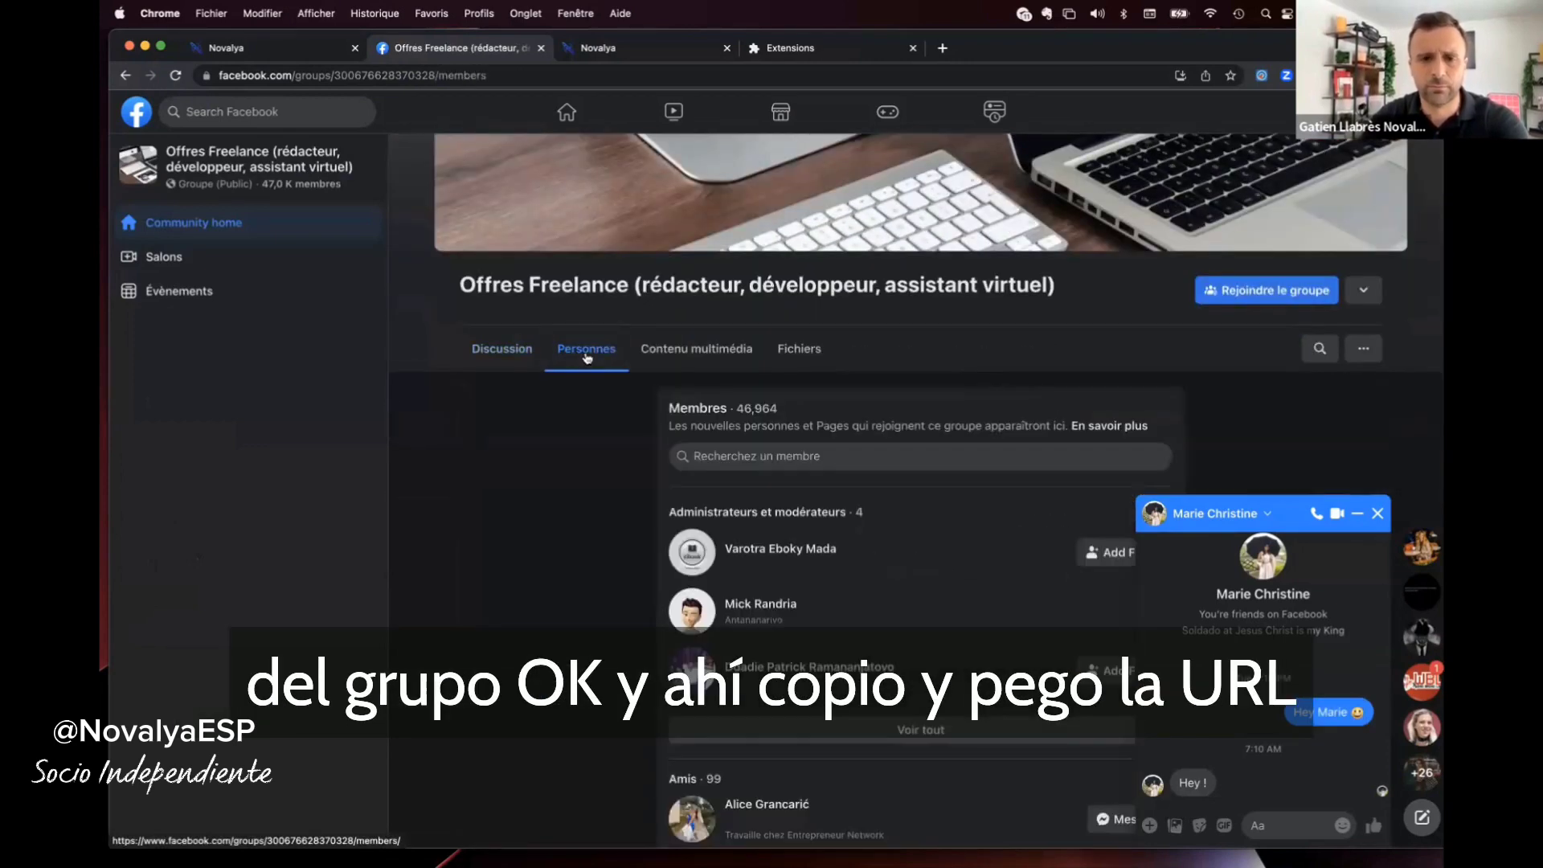
{"action": "left_click", "coordinate": [491, 75]}
{"action": "key", "text": "ctrl+c"}
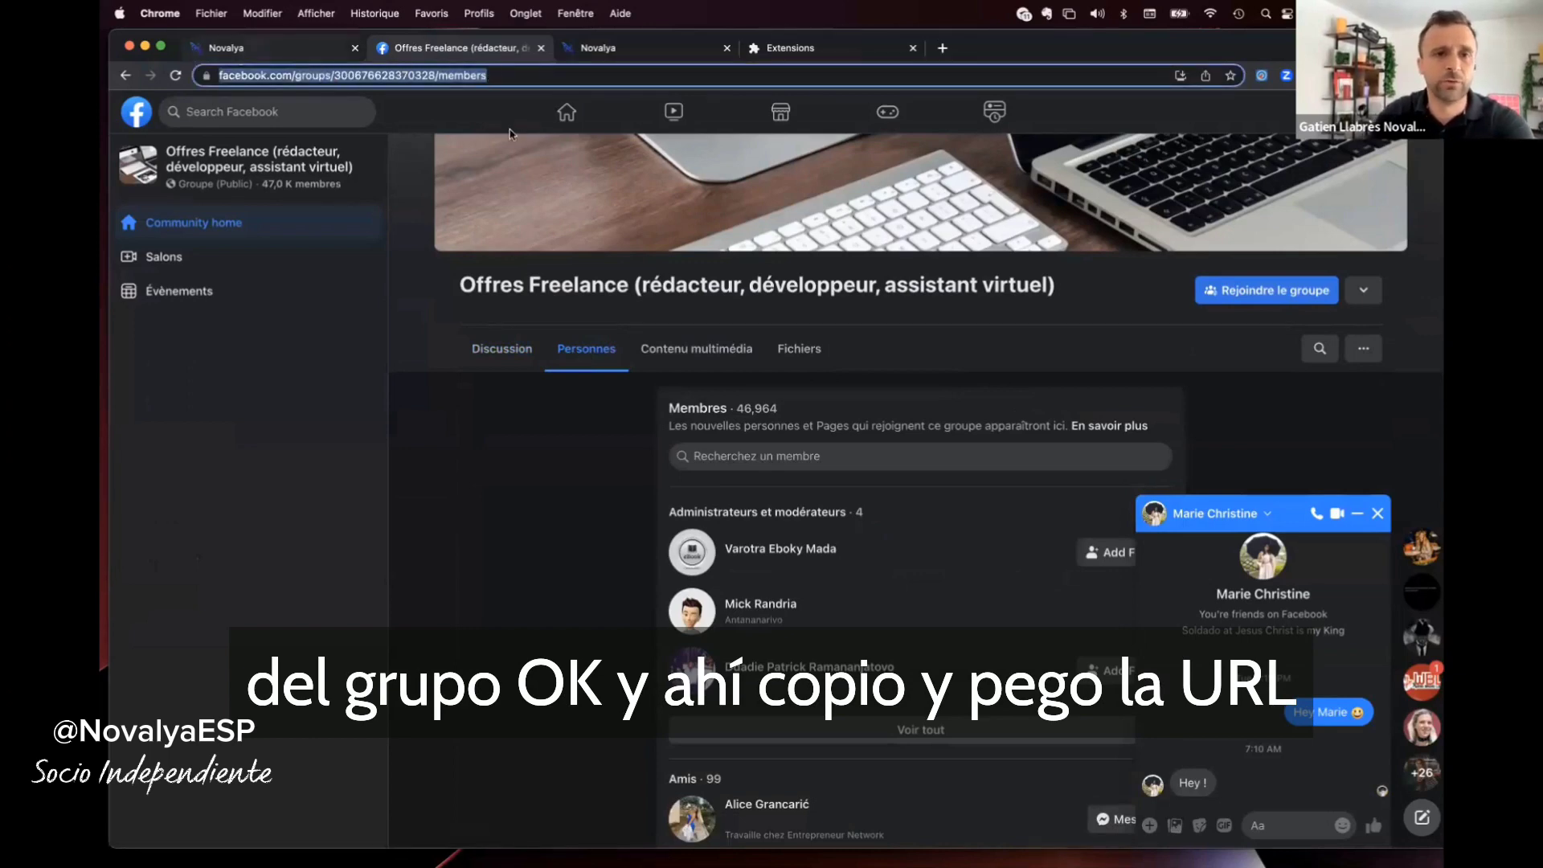
{"action": "right_click", "coordinate": [497, 75]}
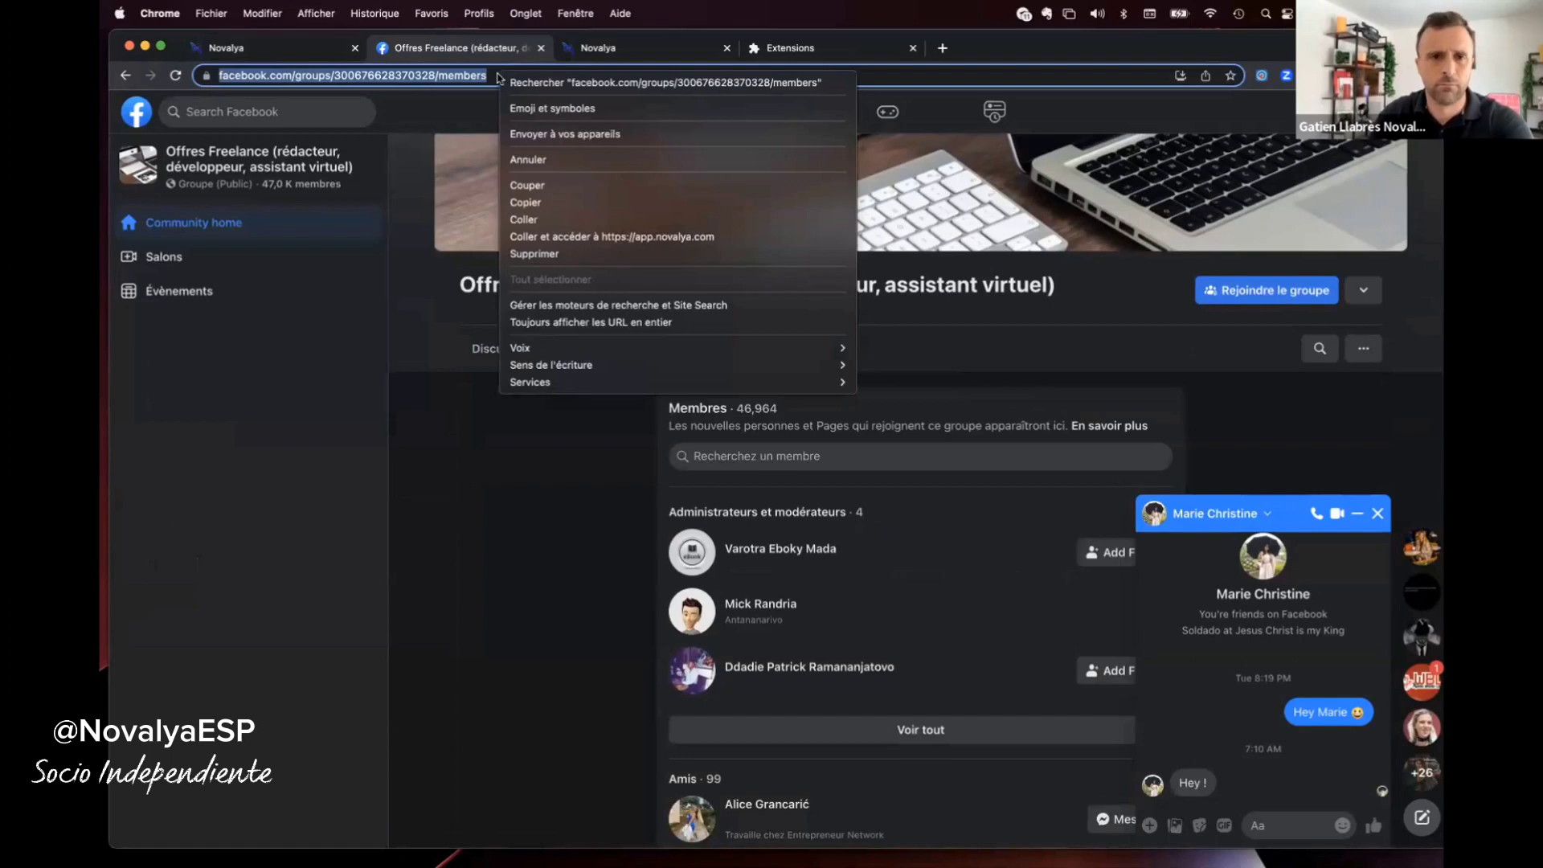
{"action": "left_click", "coordinate": [553, 203]}
Switch back to Novalya, paste the copied members URL as a new FB group, and verify and save it.
{"action": "left_click", "coordinate": [289, 48]}
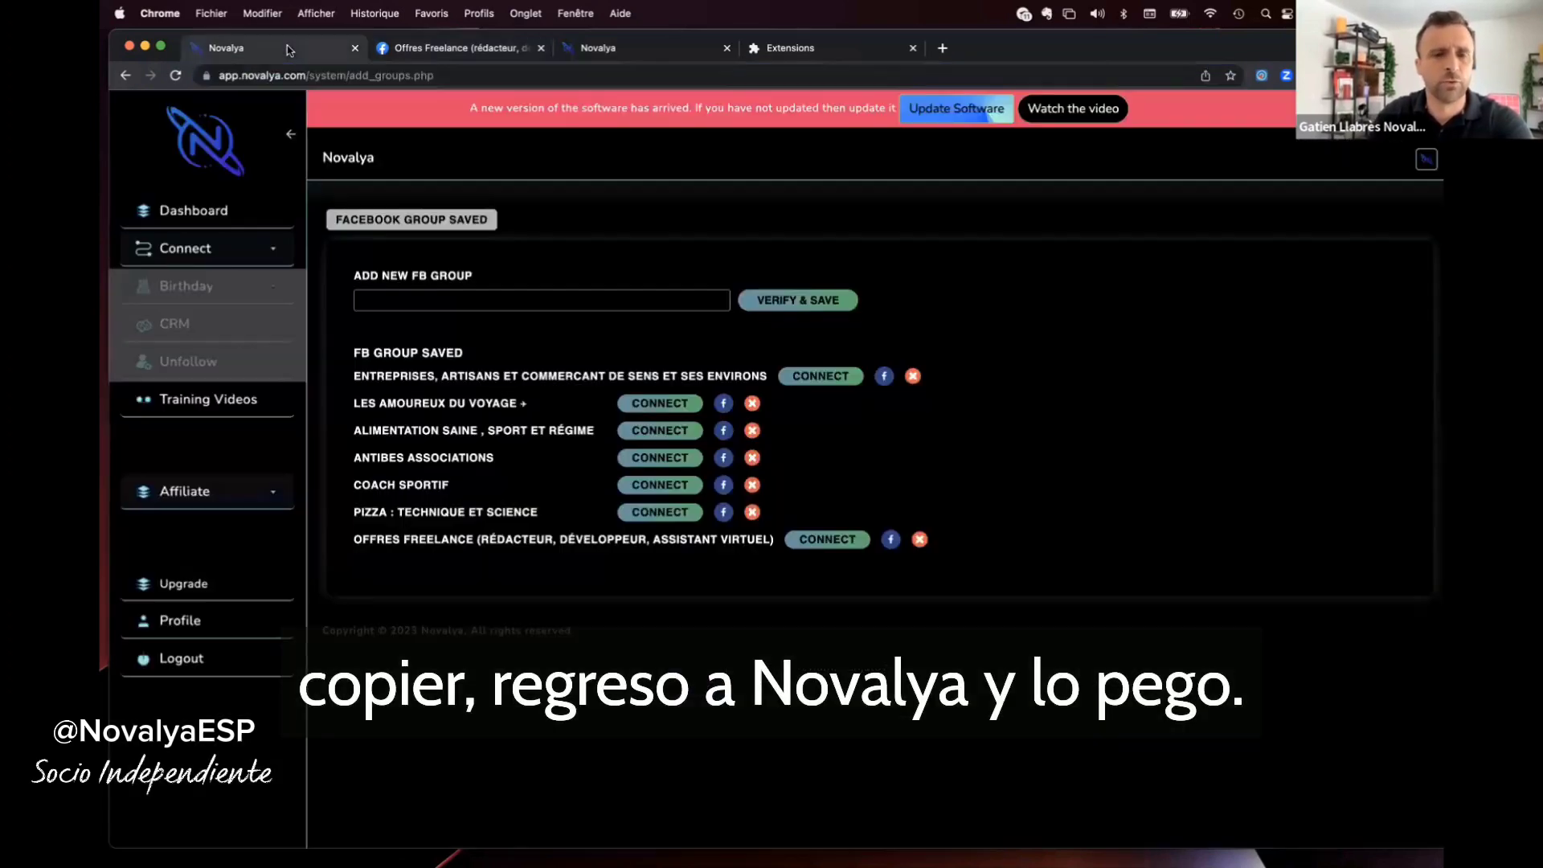
{"action": "right_click", "coordinate": [454, 294]}
{"action": "left_click", "coordinate": [494, 404]}
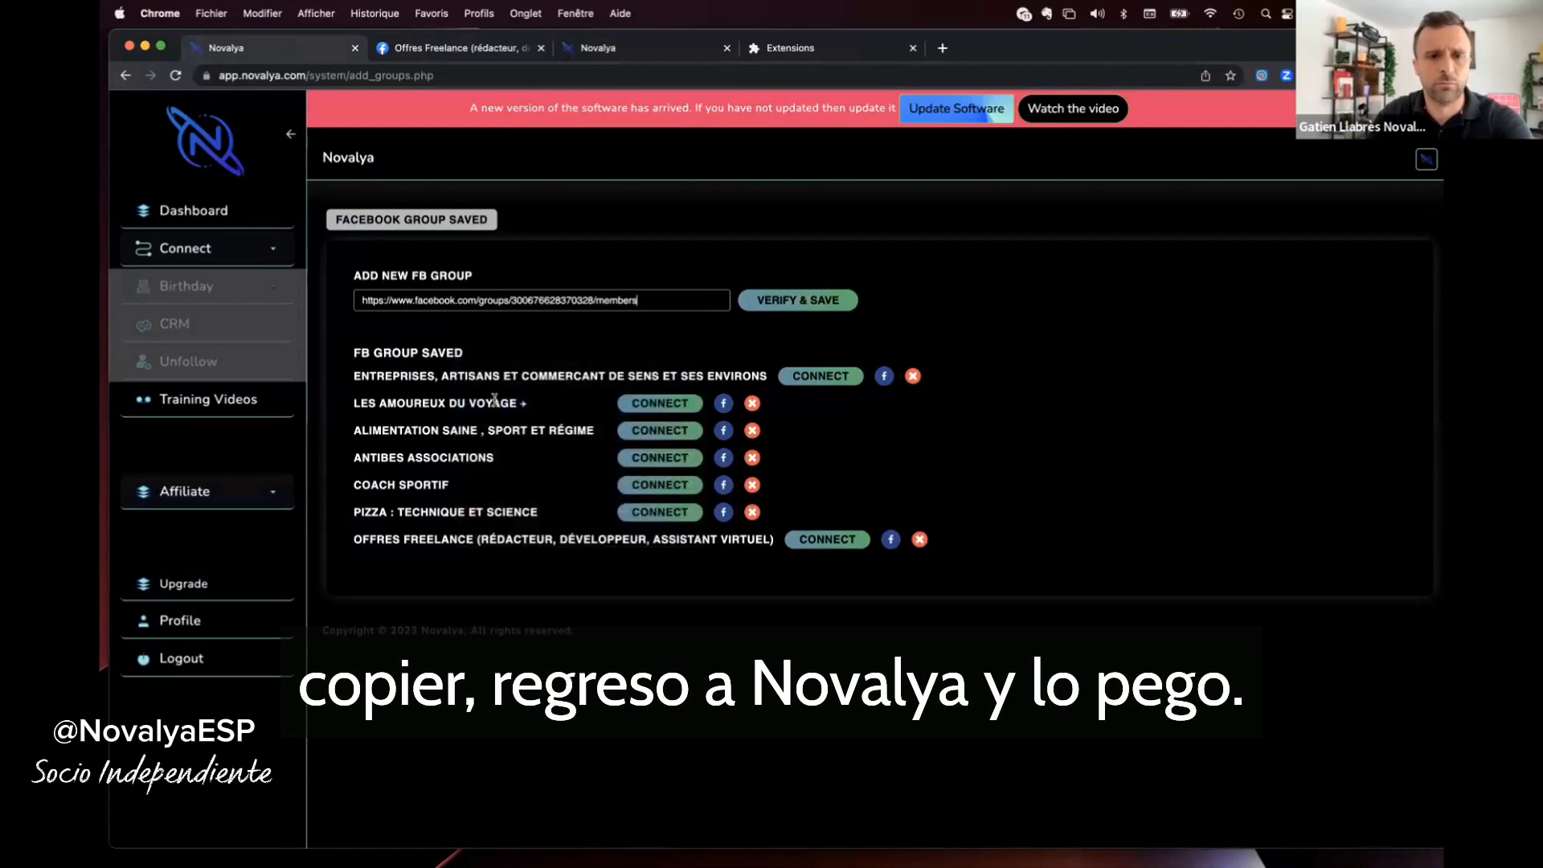
{"action": "left_click", "coordinate": [793, 302]}
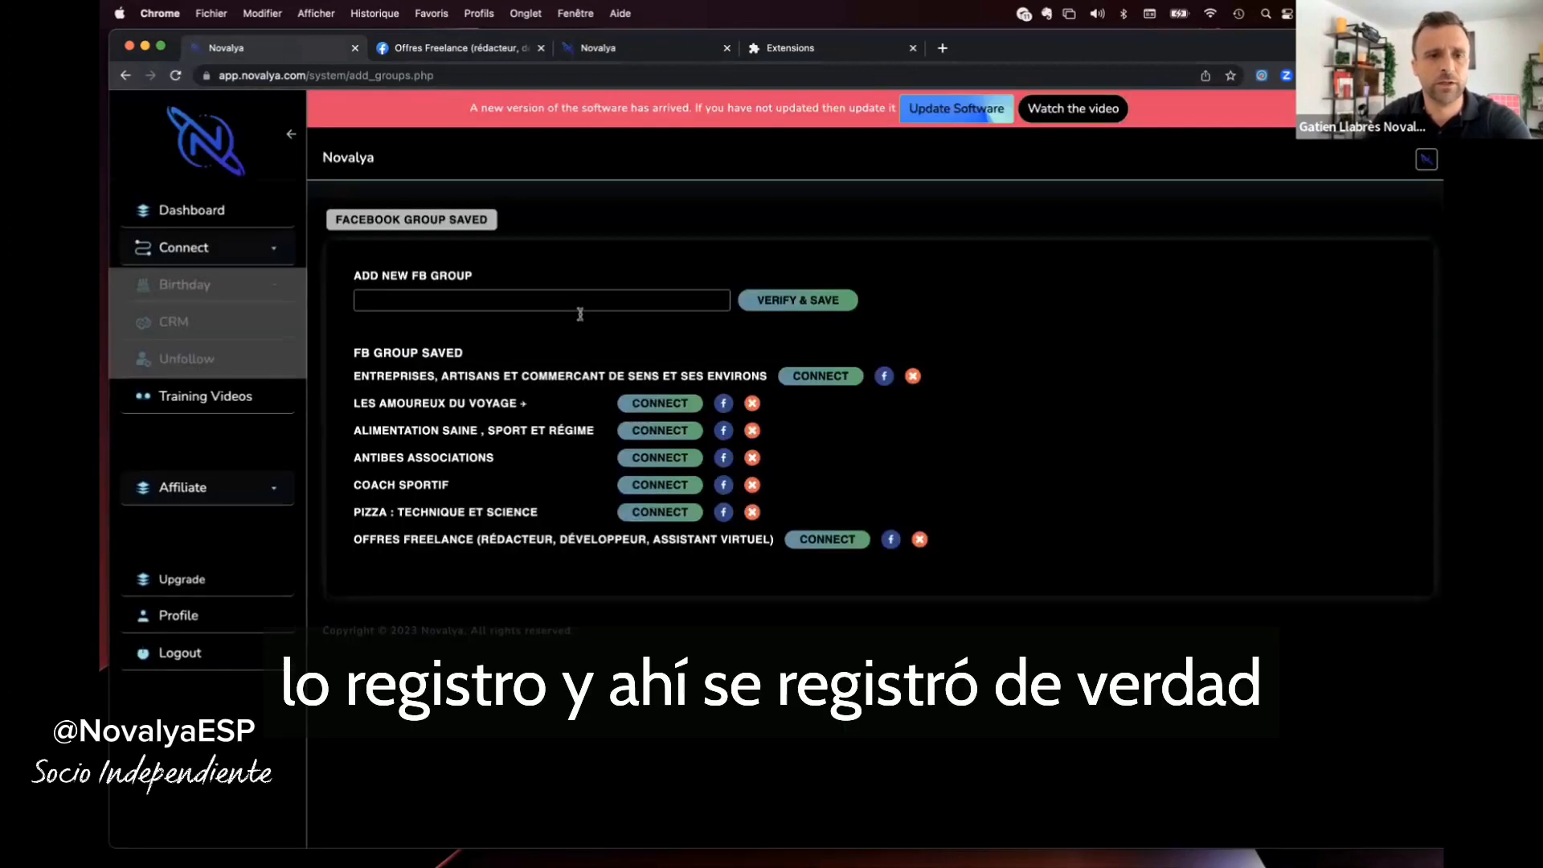
Delete the saved group Entreprises, Artisans et Commercant de Sens et ses Environs, and check the Les Amoureux du Voyage group on Facebook.
{"action": "left_click", "coordinate": [912, 376]}
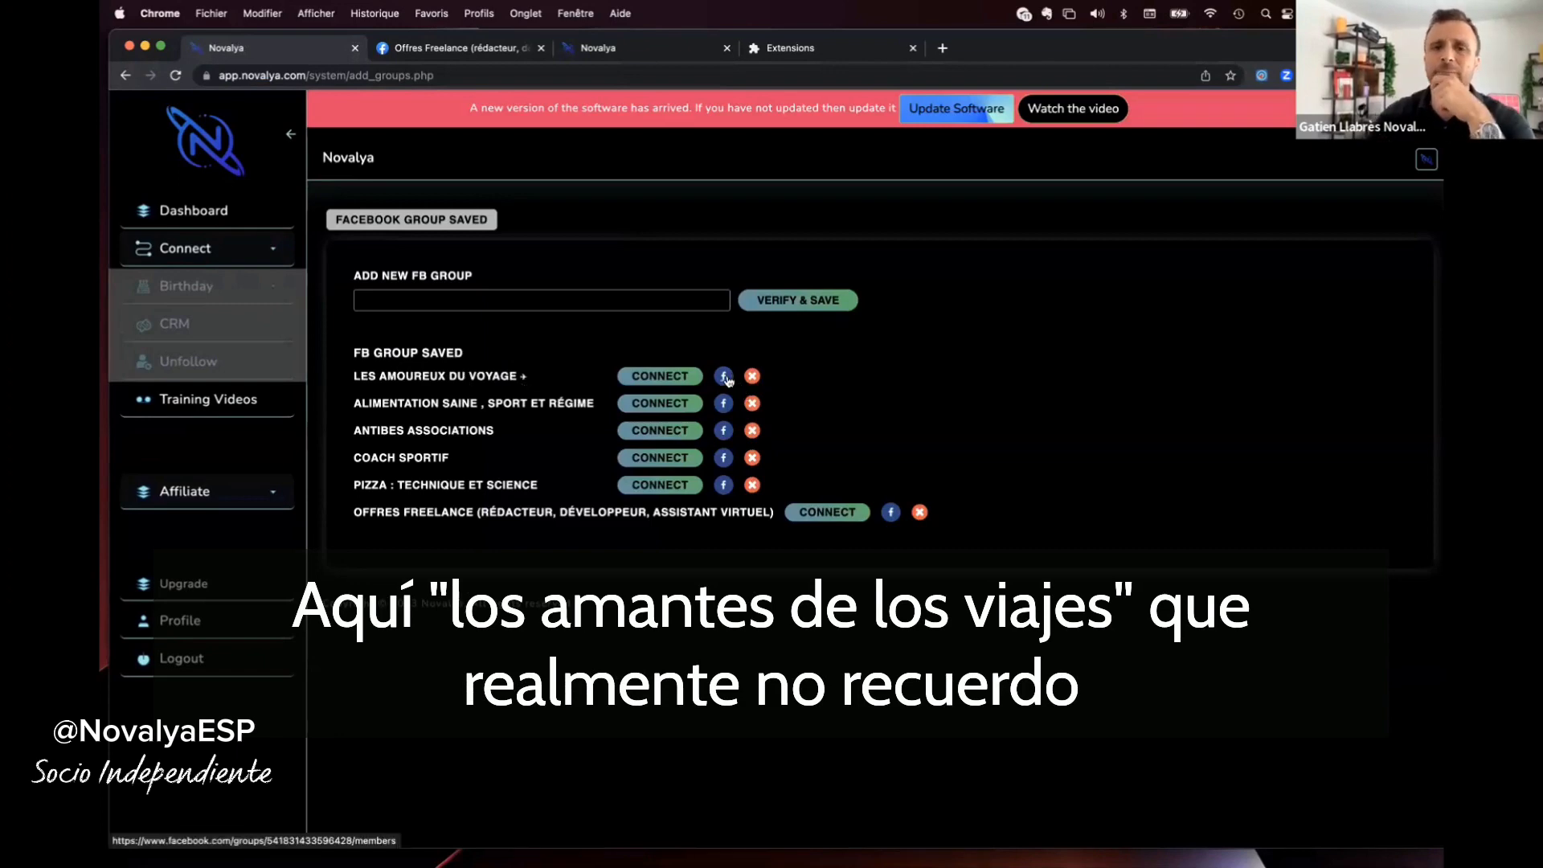
{"action": "left_click", "coordinate": [723, 378]}
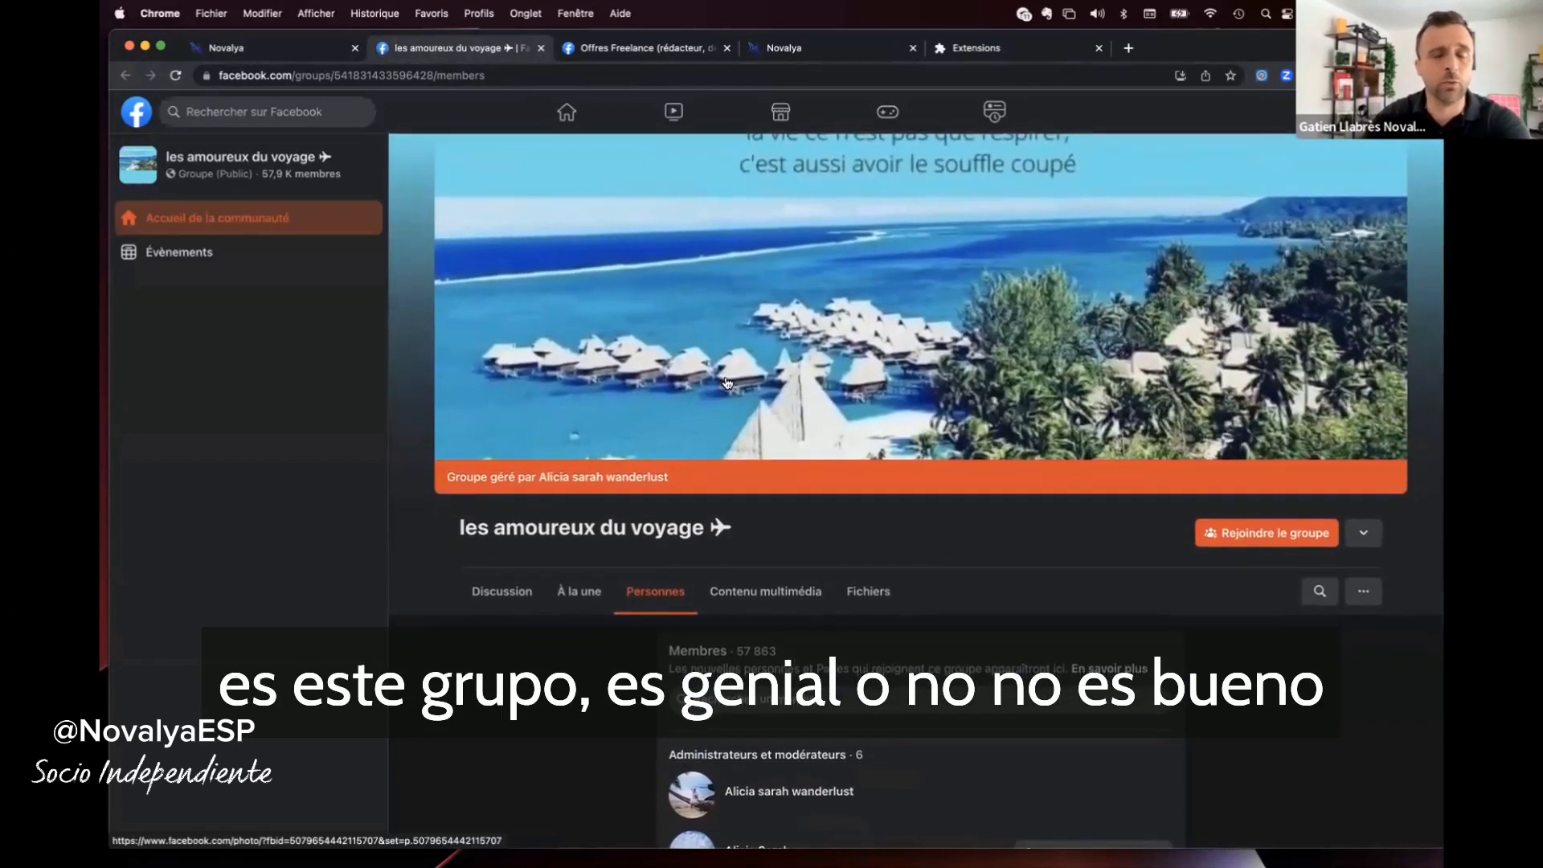
{"action": "left_click", "coordinate": [541, 48]}
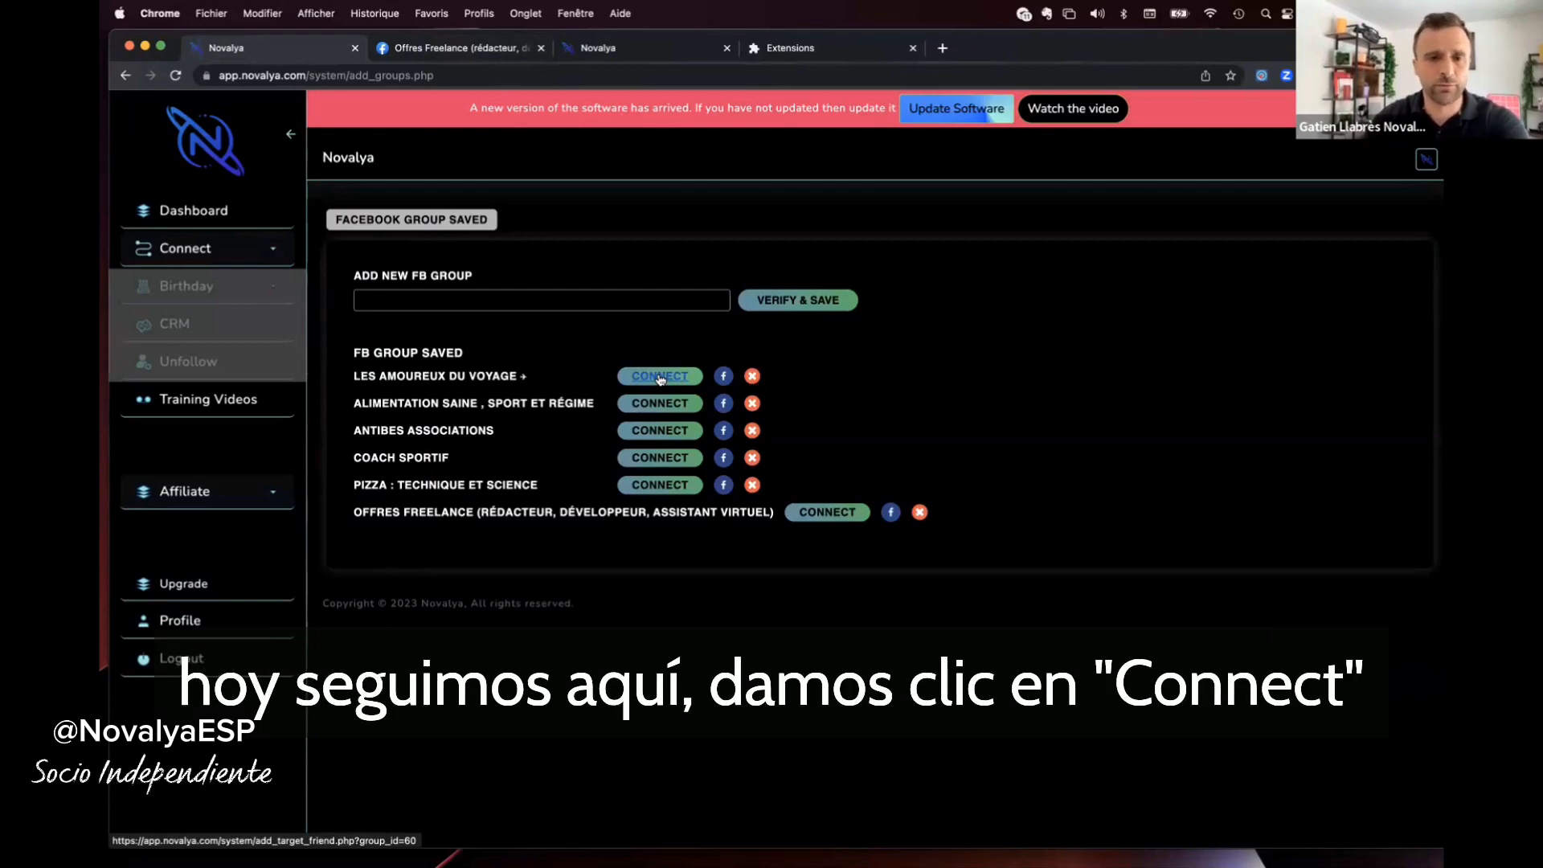
Review the Offres Freelance group's members page on Facebook and return to Novalya.
{"action": "left_click", "coordinate": [193, 250]}
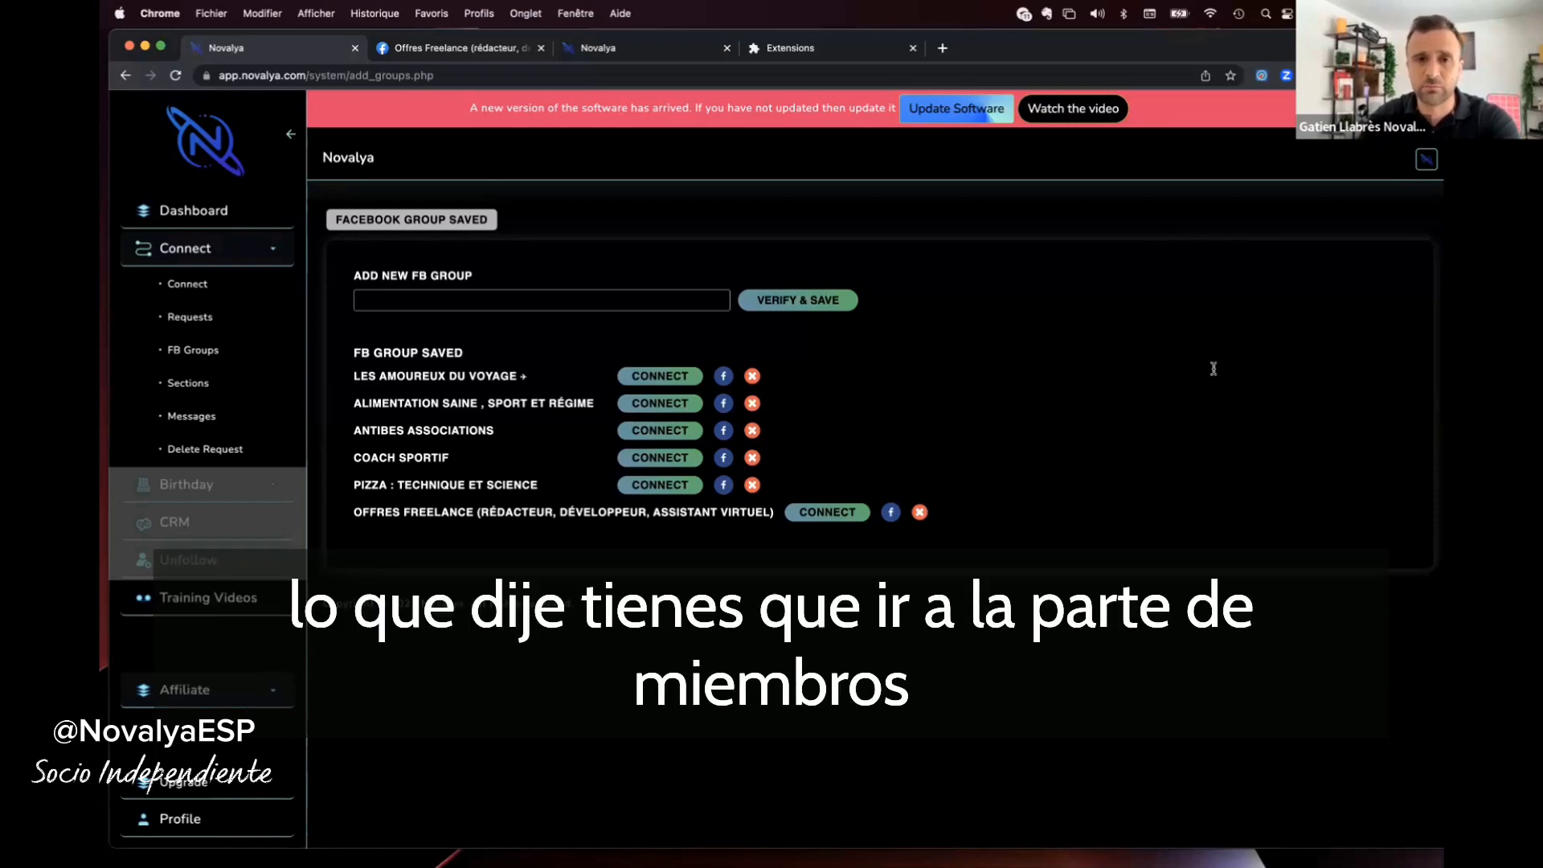
{"action": "left_click", "coordinate": [511, 49]}
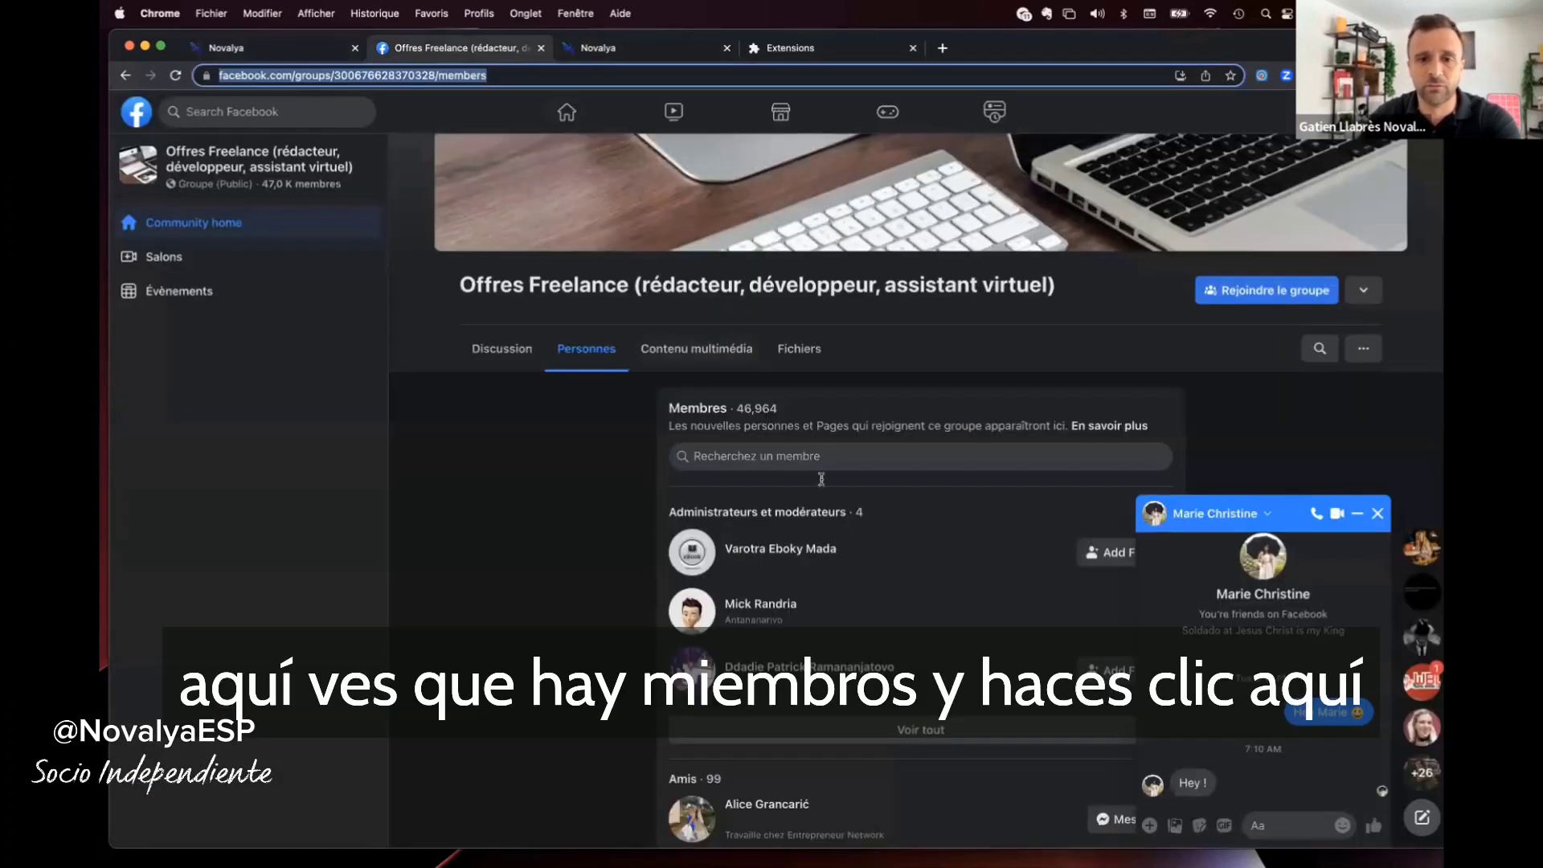
{"action": "scroll", "coordinate": [828, 494], "scroll_direction": "down", "scroll_amount": 5}
{"action": "scroll", "coordinate": [836, 515], "scroll_direction": "up", "scroll_amount": 10}
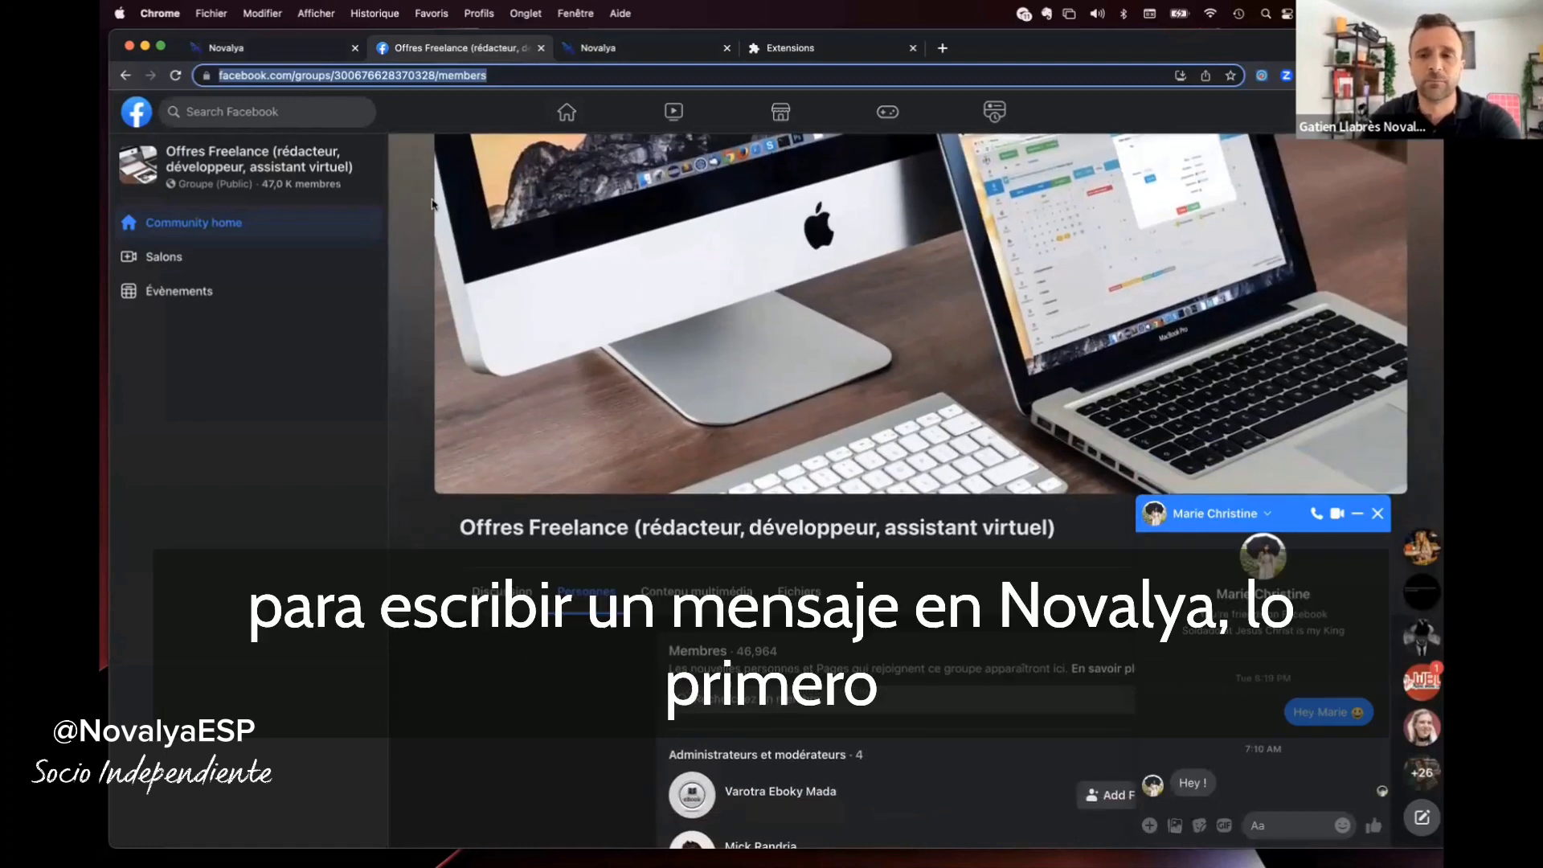
{"action": "key", "text": "ctrl+shift+Tab"}
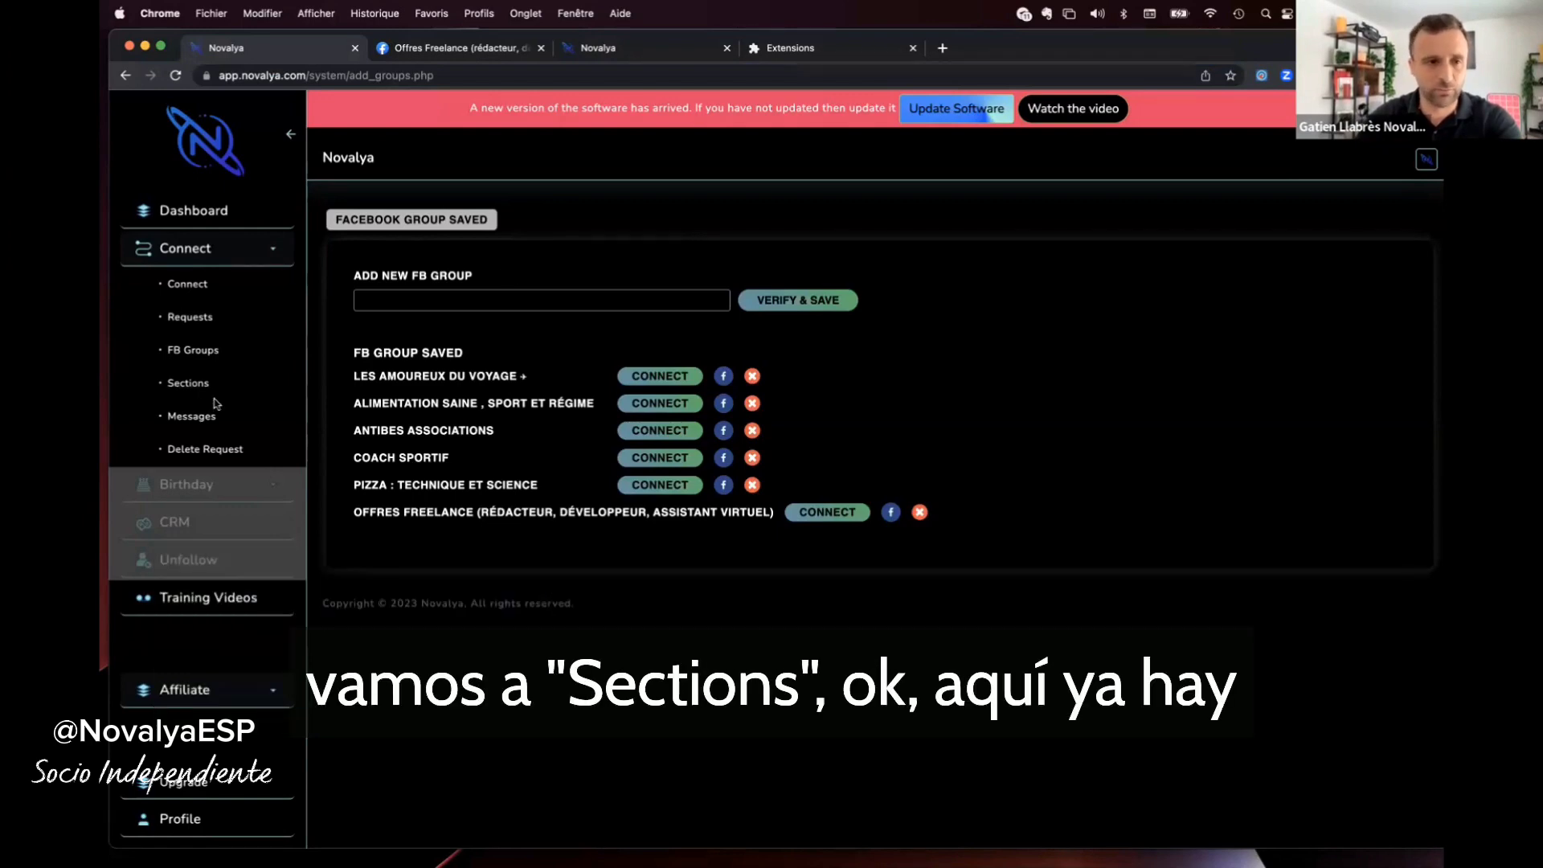
Open the Connect message sections and delete Bonjour, Frelance Essais 1 and Freelance Essais 2.
{"action": "left_click", "coordinate": [189, 386]}
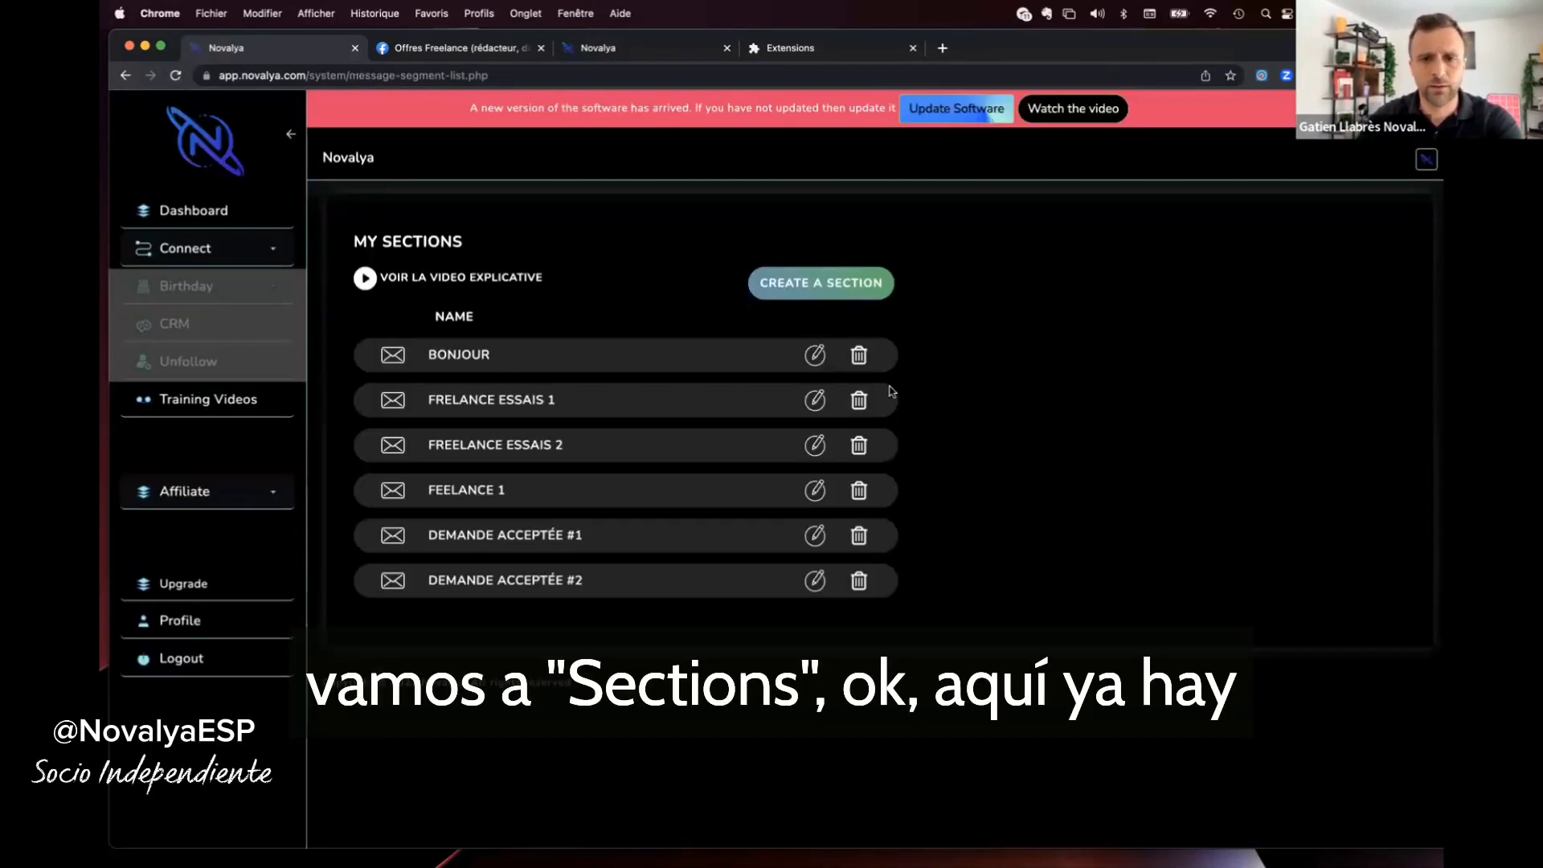
{"action": "left_click", "coordinate": [859, 359]}
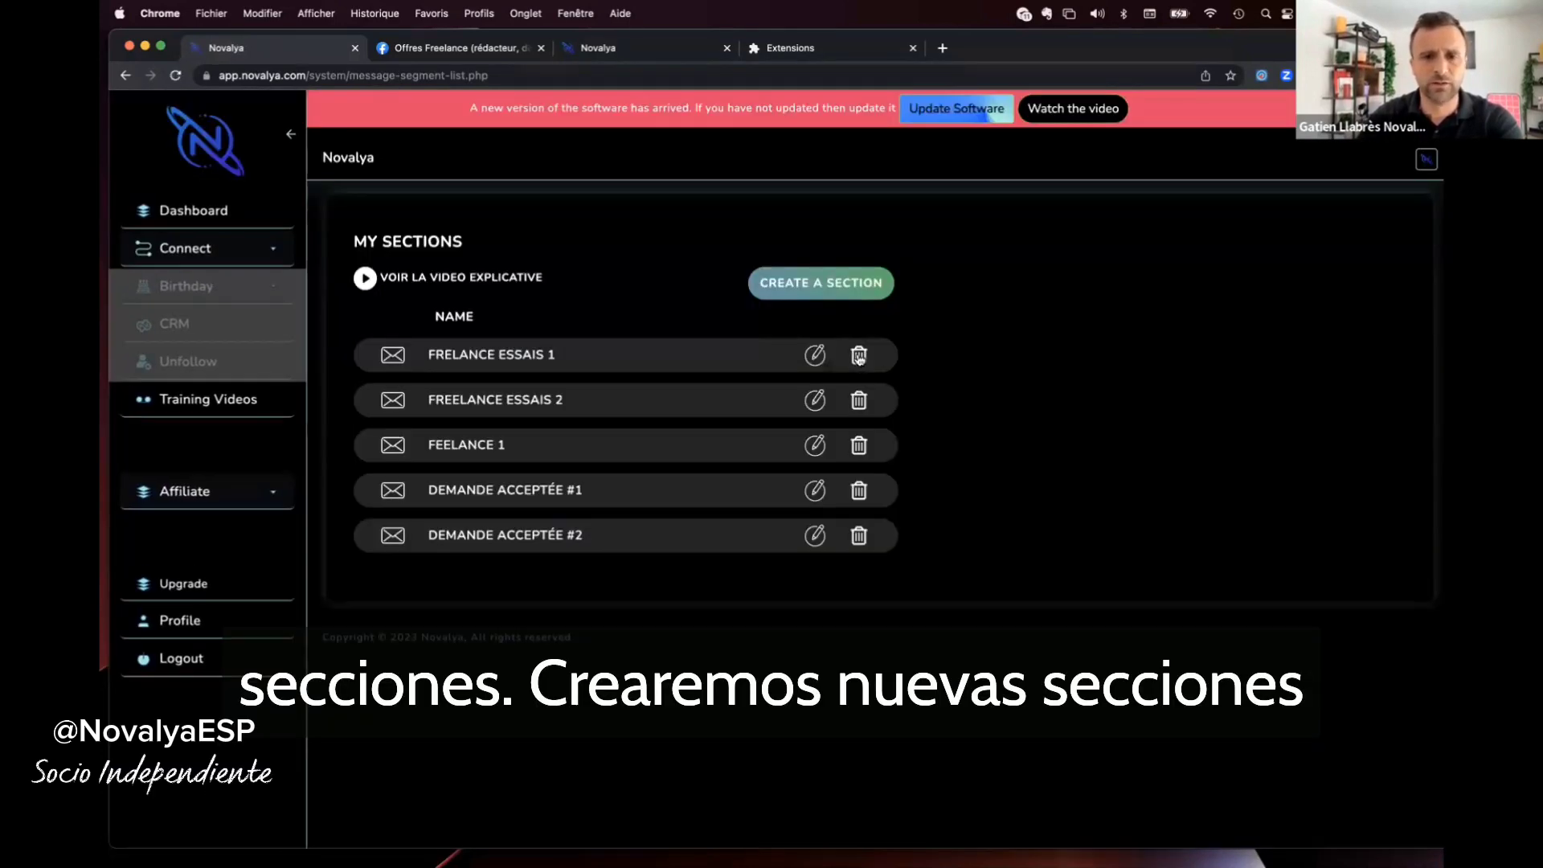
{"action": "left_click", "coordinate": [858, 358]}
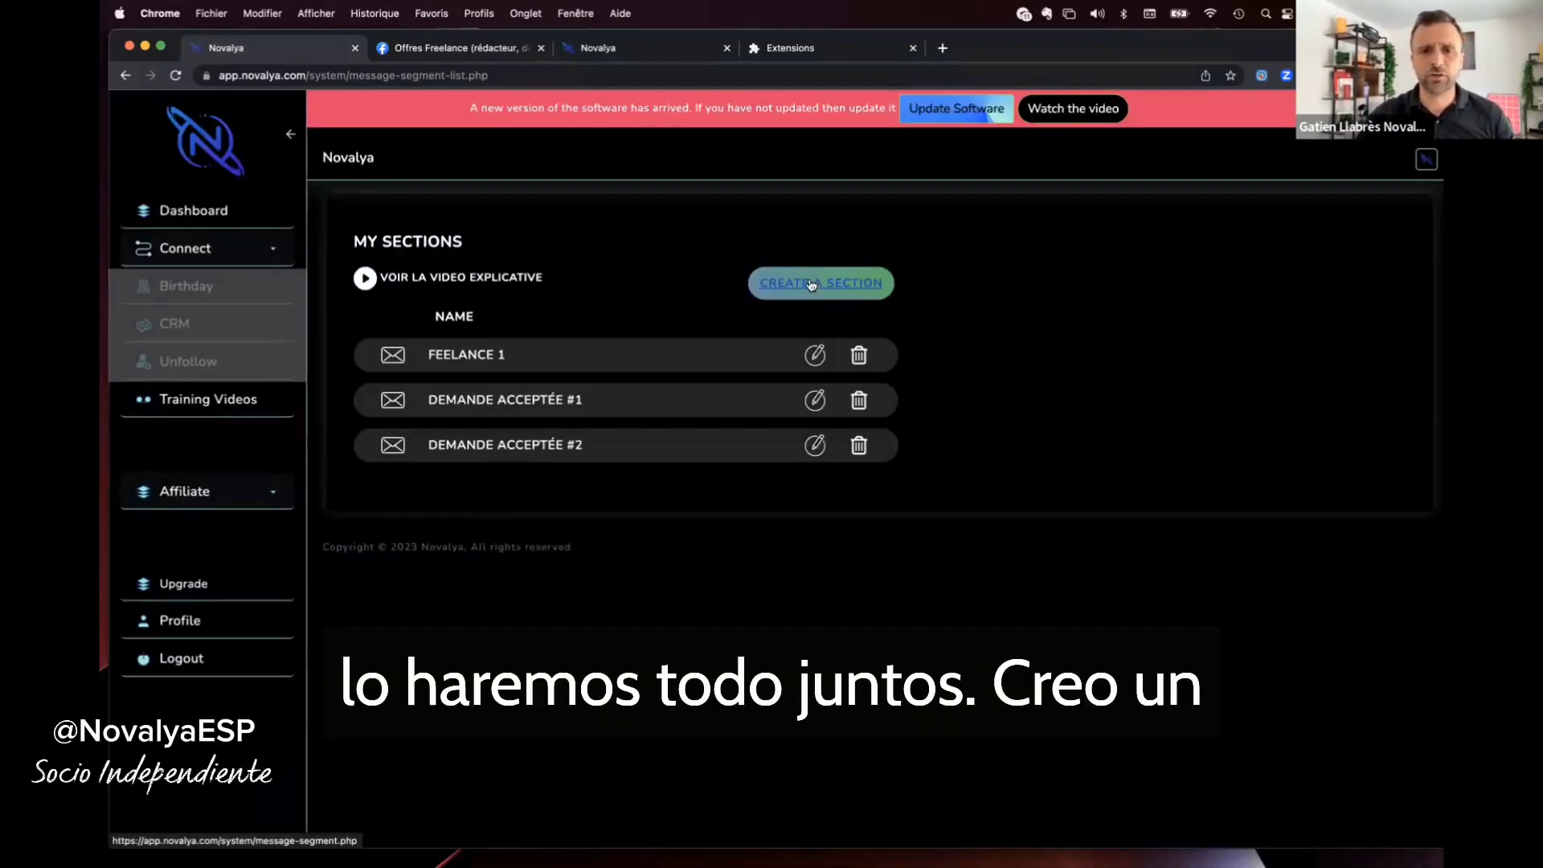
Start a new message section and name it "Essais Team 1".
{"action": "left_click", "coordinate": [812, 285]}
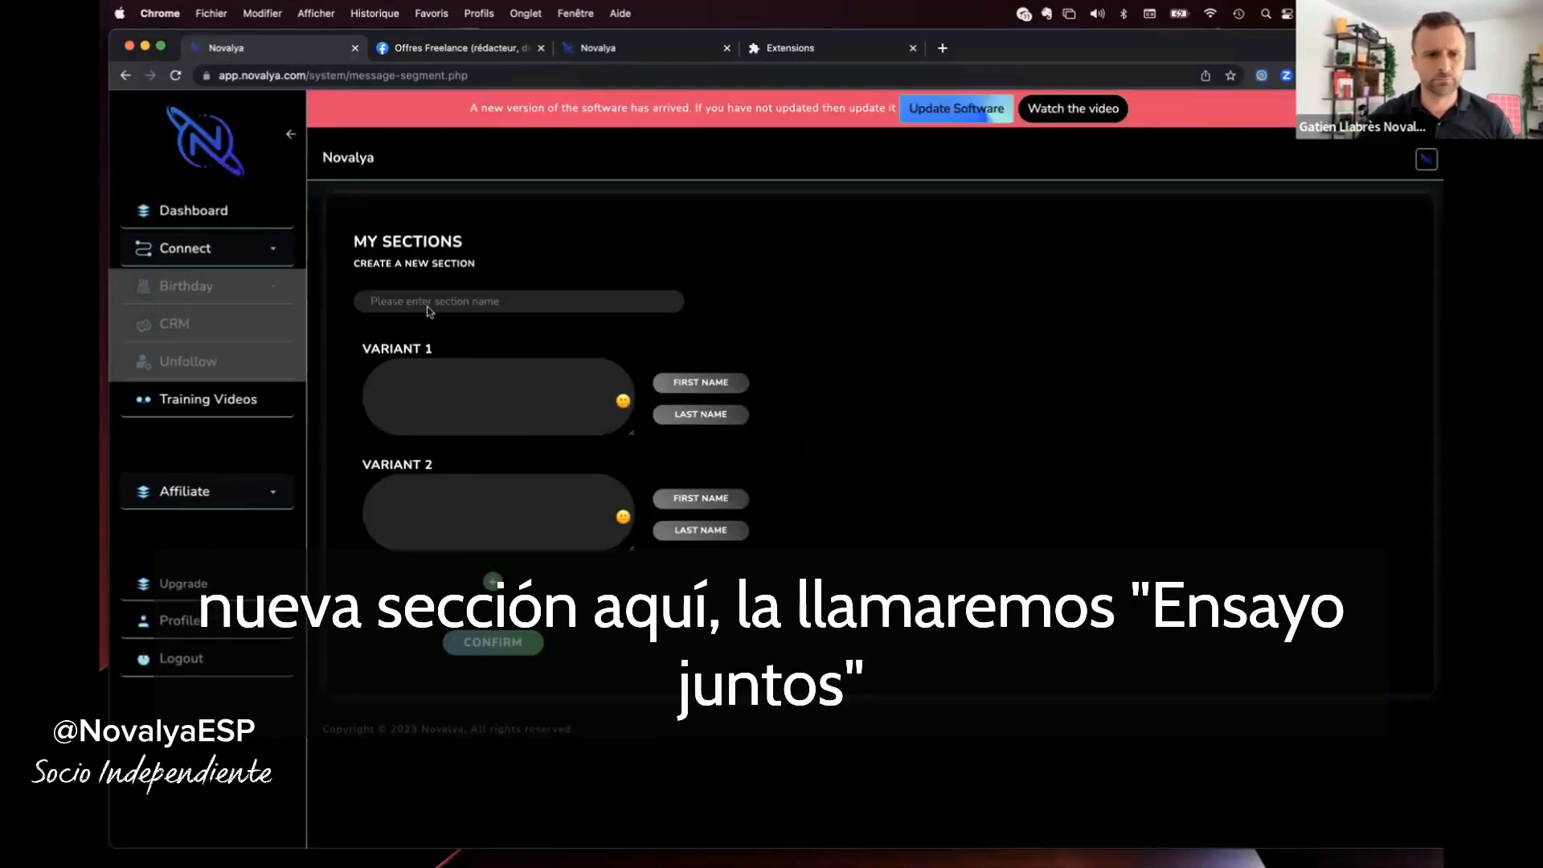
{"action": "left_click", "coordinate": [434, 301]}
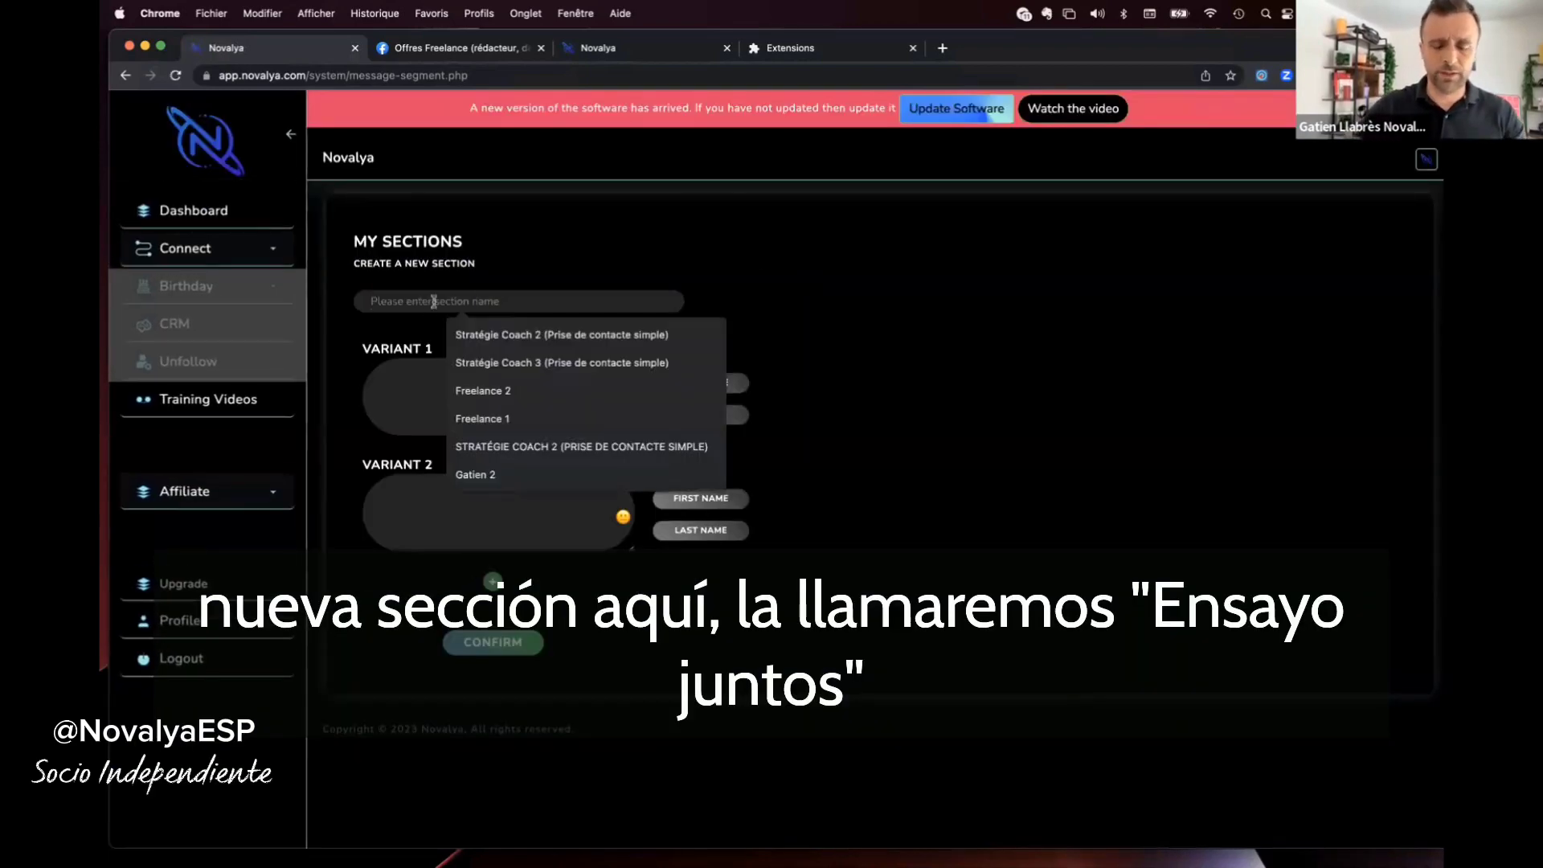
{"action": "type", "text": "Essais "}
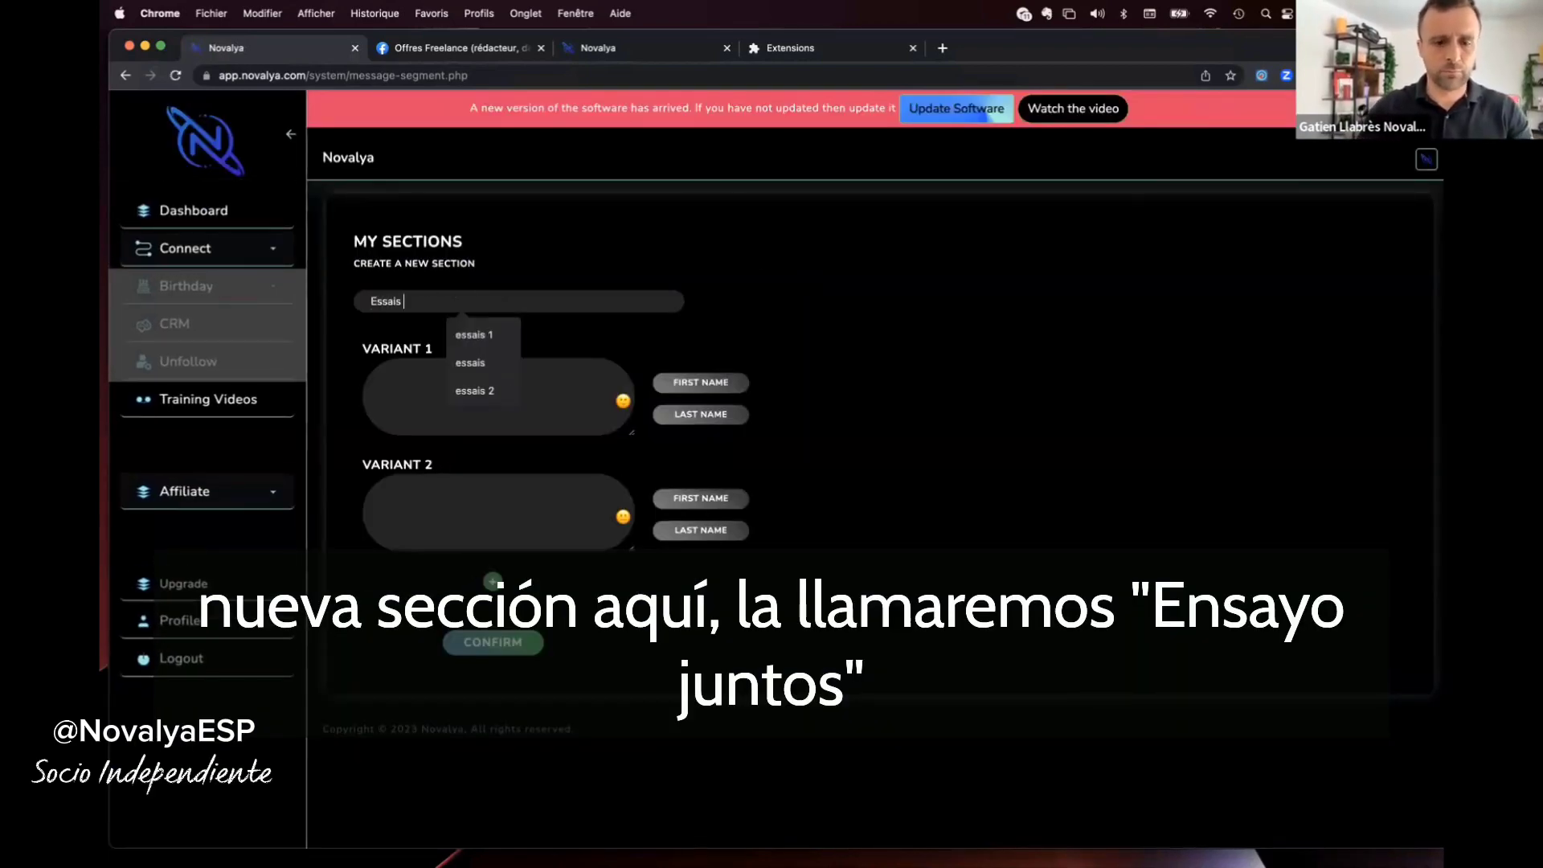
{"action": "type", "text": "ensemlb"}
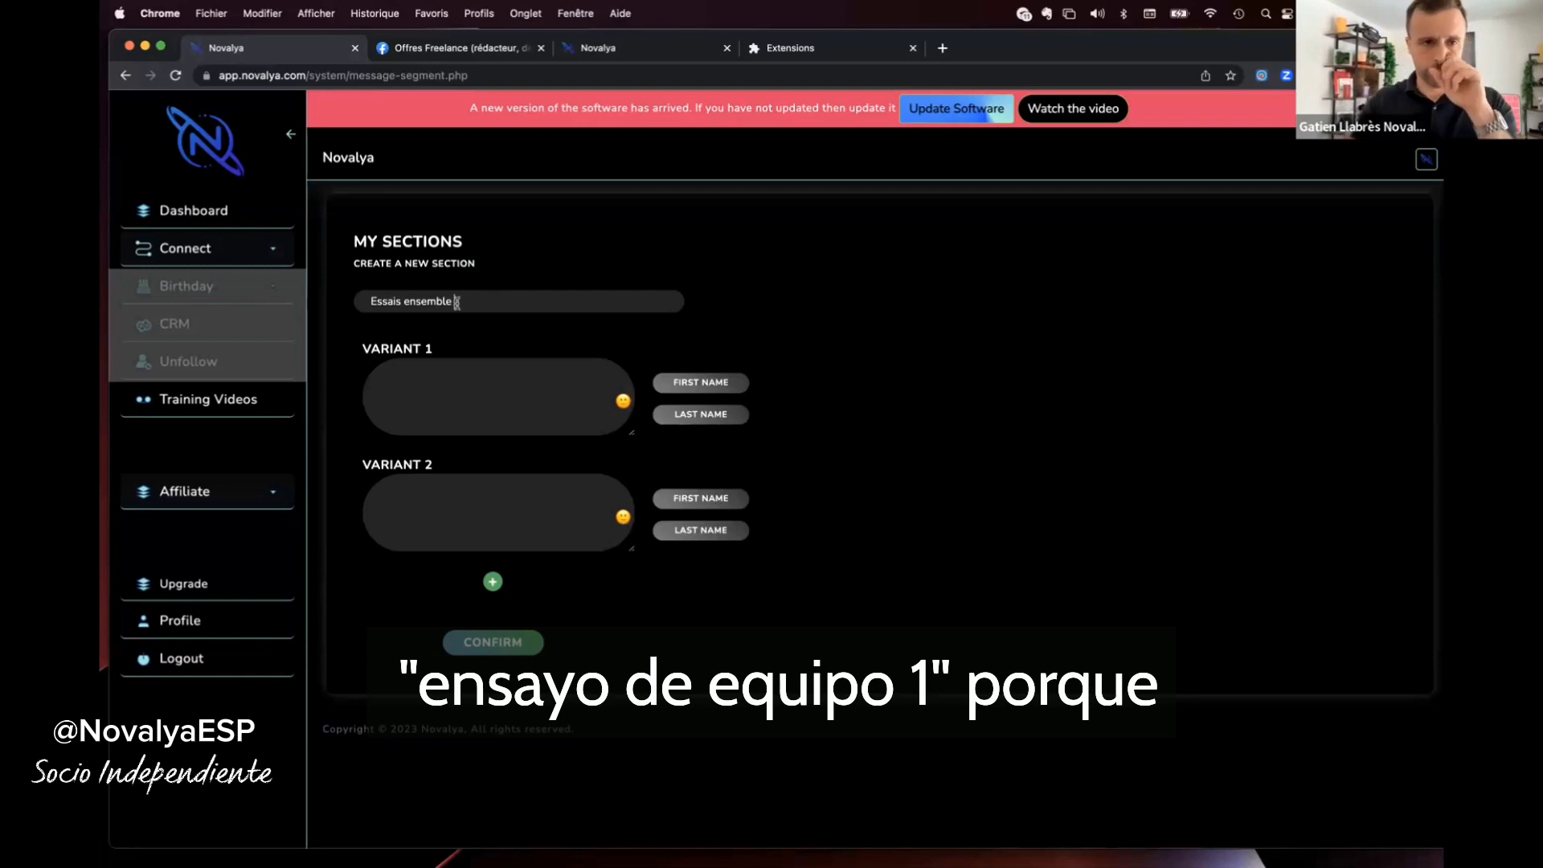
{"action": "key", "text": "BackSpace"}
{"action": "key", "text": "BackSpace"}
{"action": "key", "text": "BackSpace"}
{"action": "key", "text": "BackSpace"}
{"action": "key", "text": "BackSpace"}
{"action": "key", "text": "BackSpace"}
{"action": "key", "text": "BackSpace"}
{"action": "key", "text": "BackSpace"}
{"action": "key", "text": "BackSpace"}
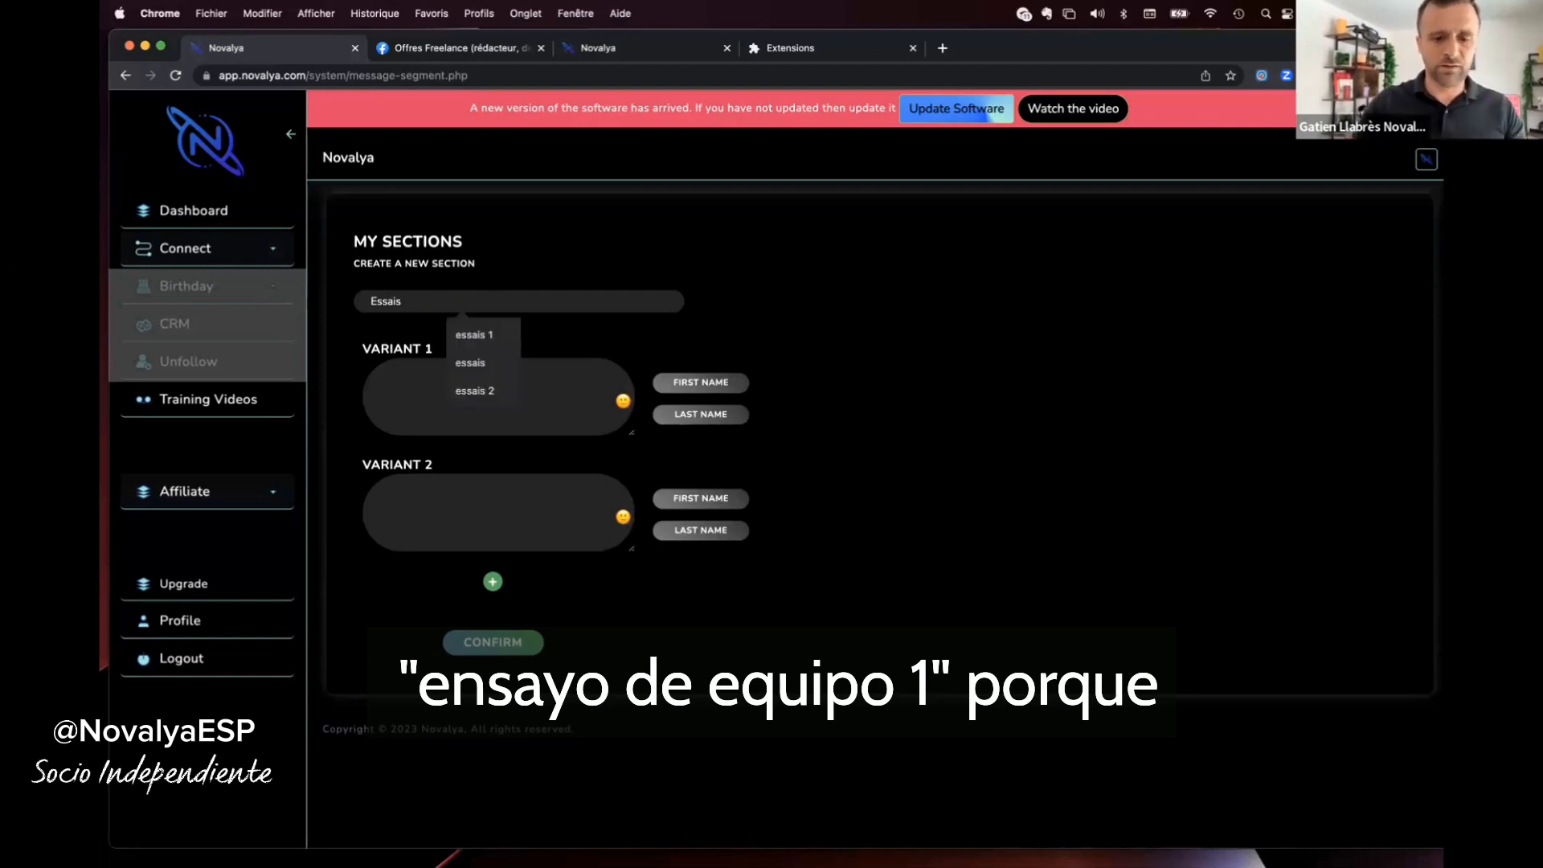
{"action": "type", "text": "Team 1"}
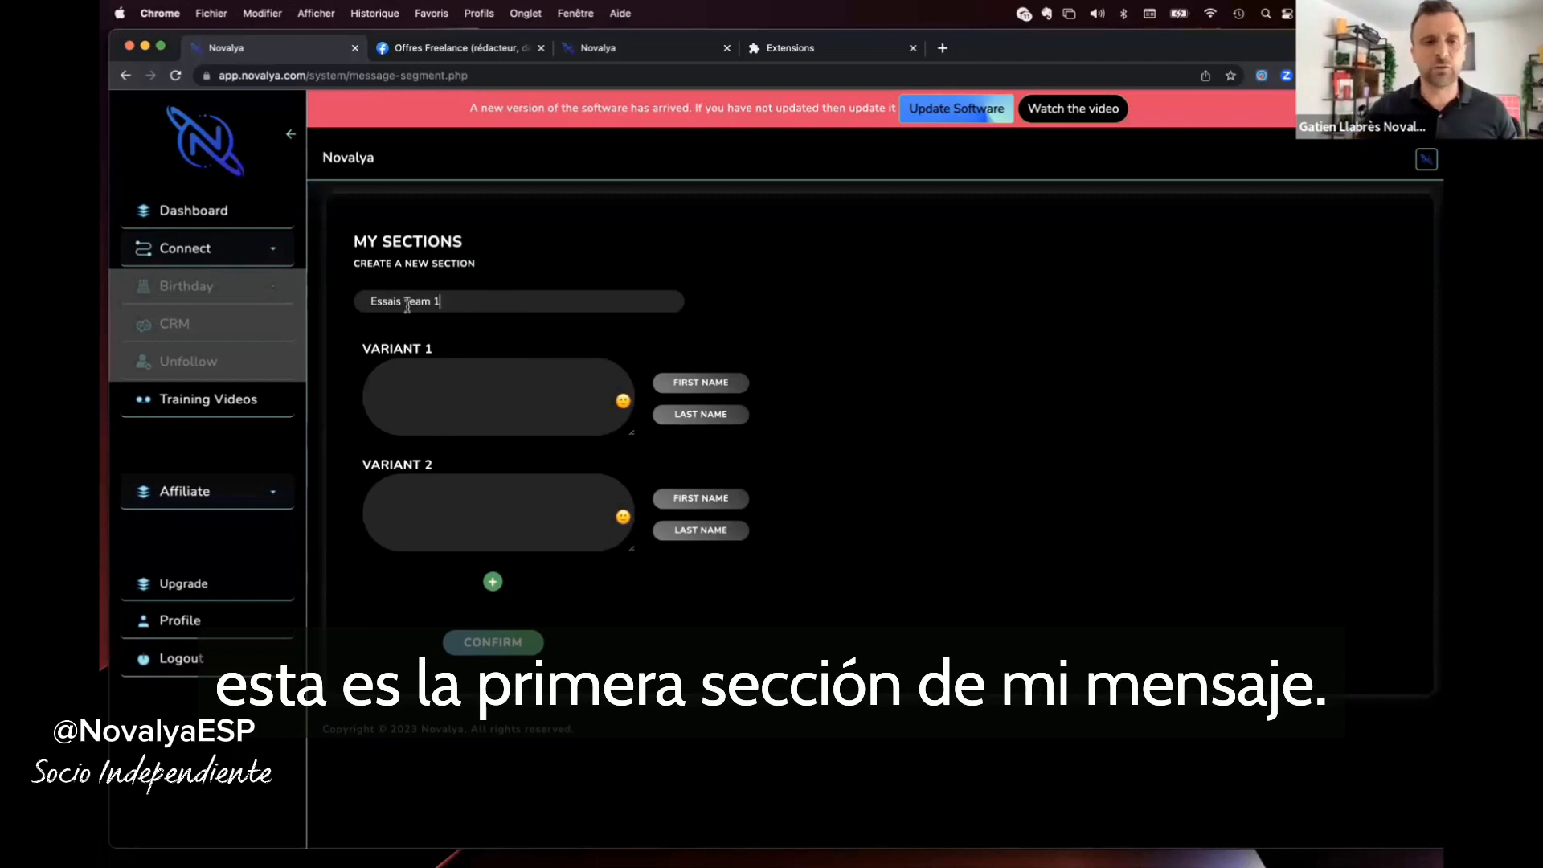
Write Variant 1 as "Salut" followed by the first name placeholder and a smiley emoji.
{"action": "left_click", "coordinate": [430, 388]}
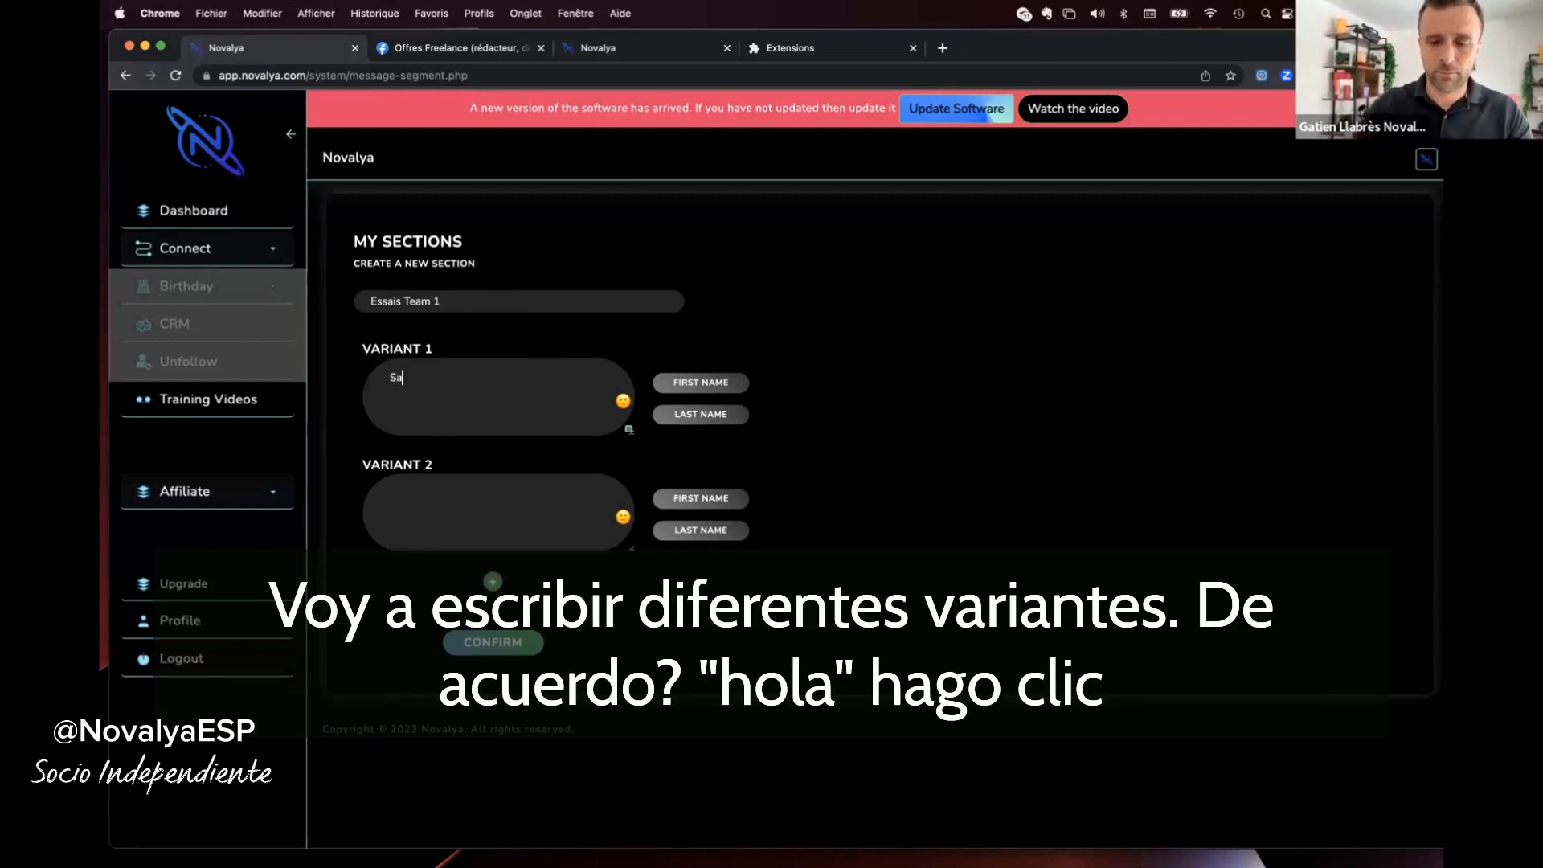
{"action": "left_click", "coordinate": [705, 380]}
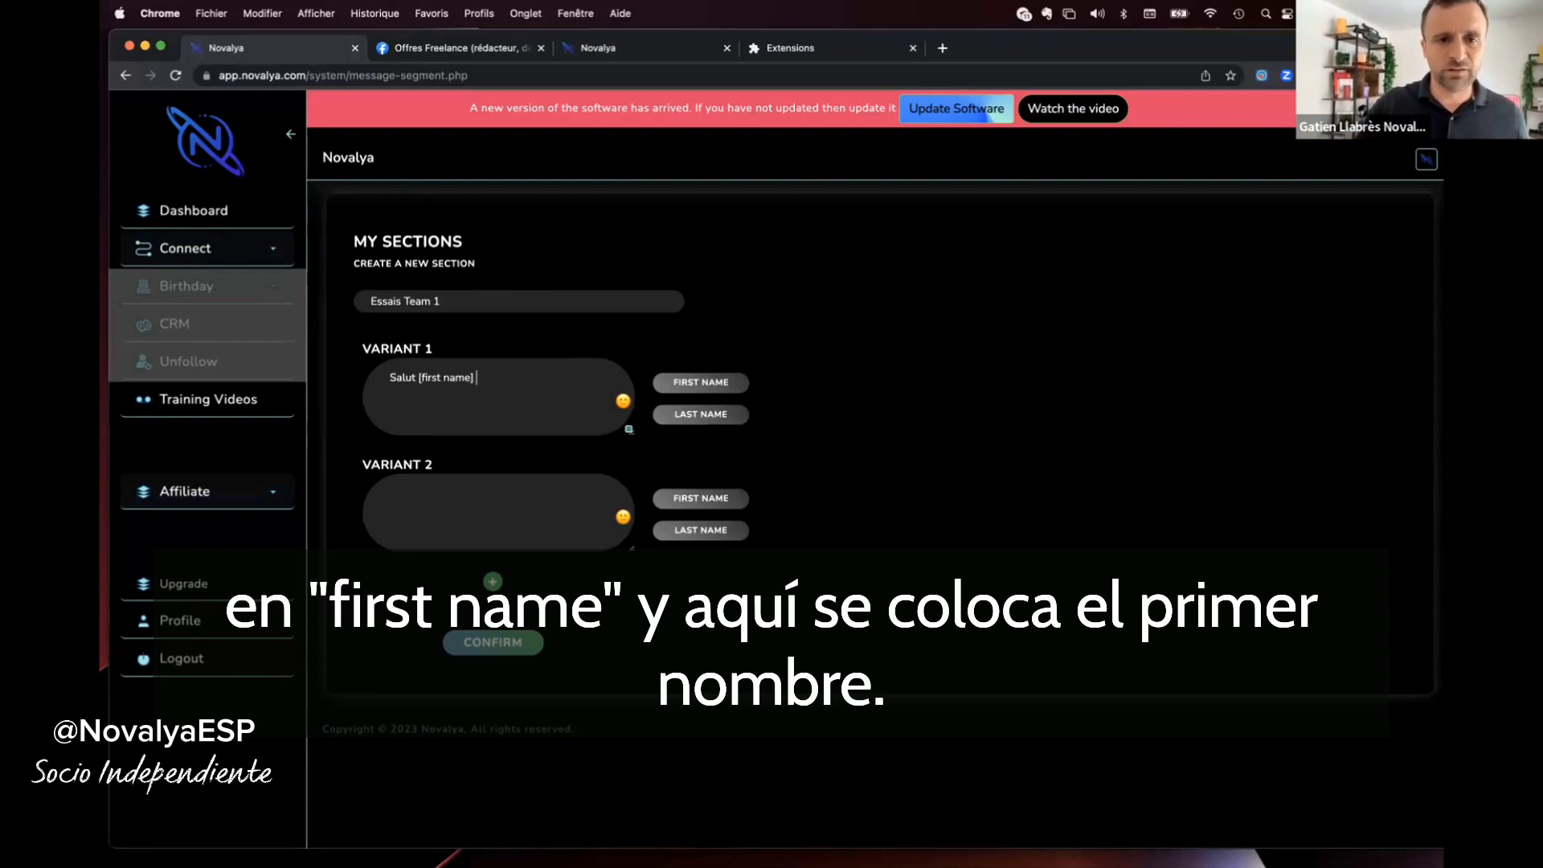
{"action": "left_click", "coordinate": [623, 400]}
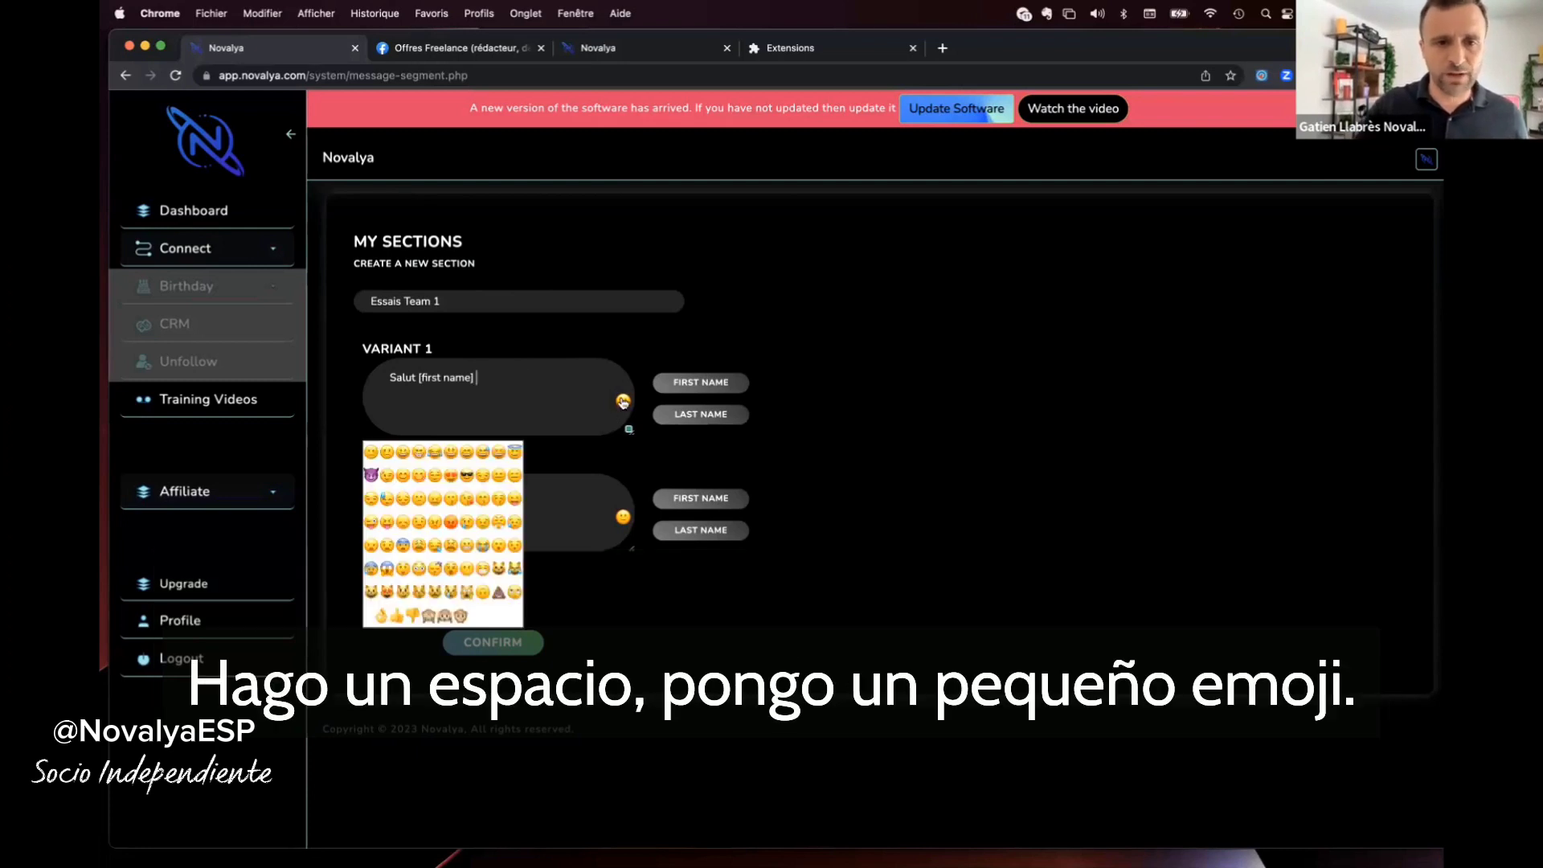
{"action": "left_click", "coordinate": [418, 453]}
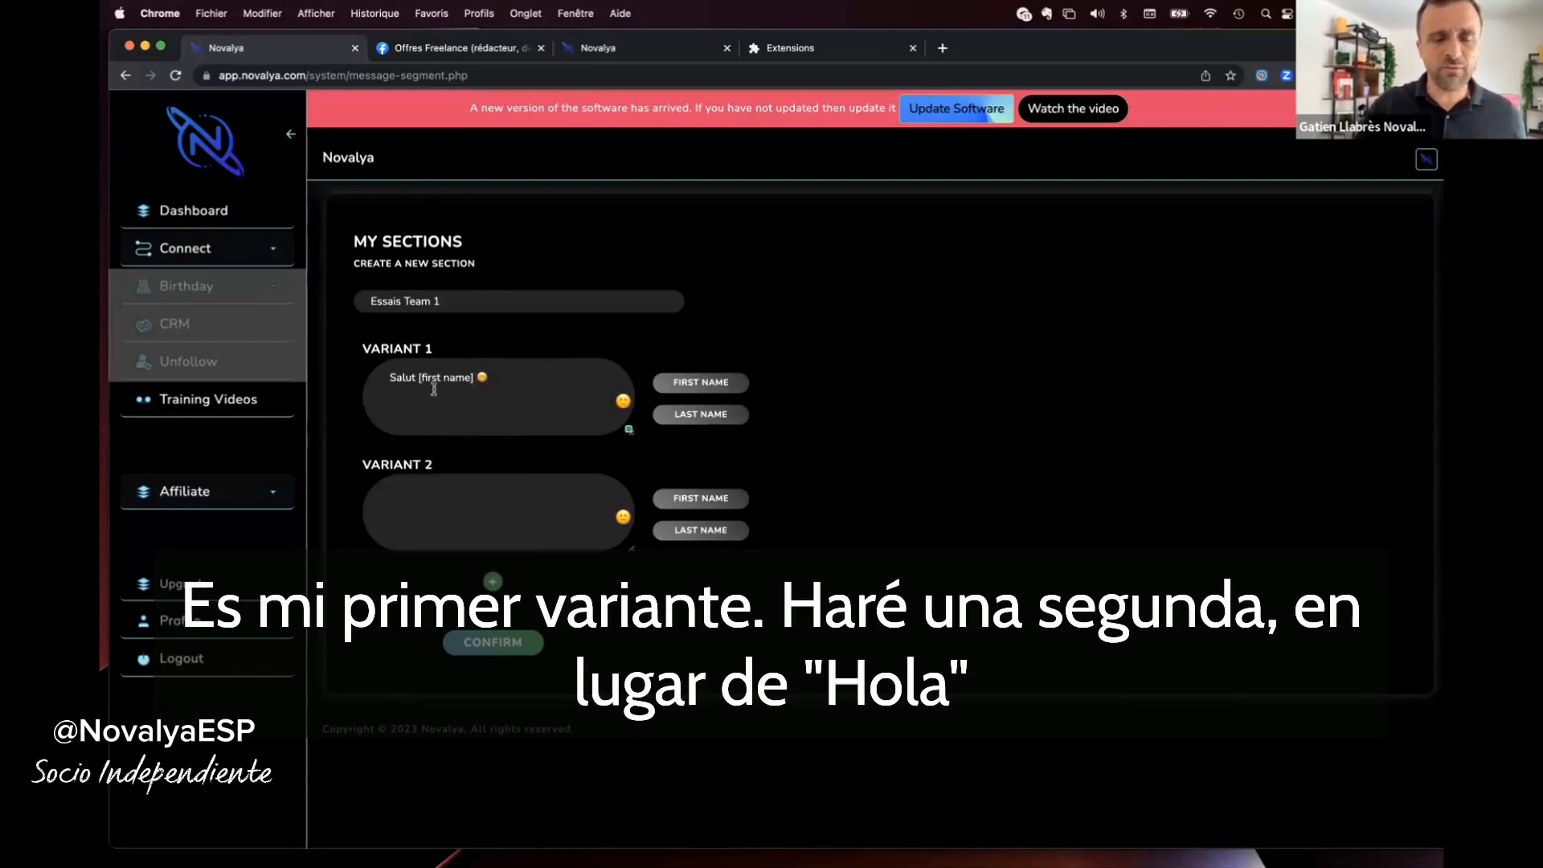
Write Variant 2 as "Bonjour" followed by the first name placeholder.
{"action": "left_click", "coordinate": [441, 493]}
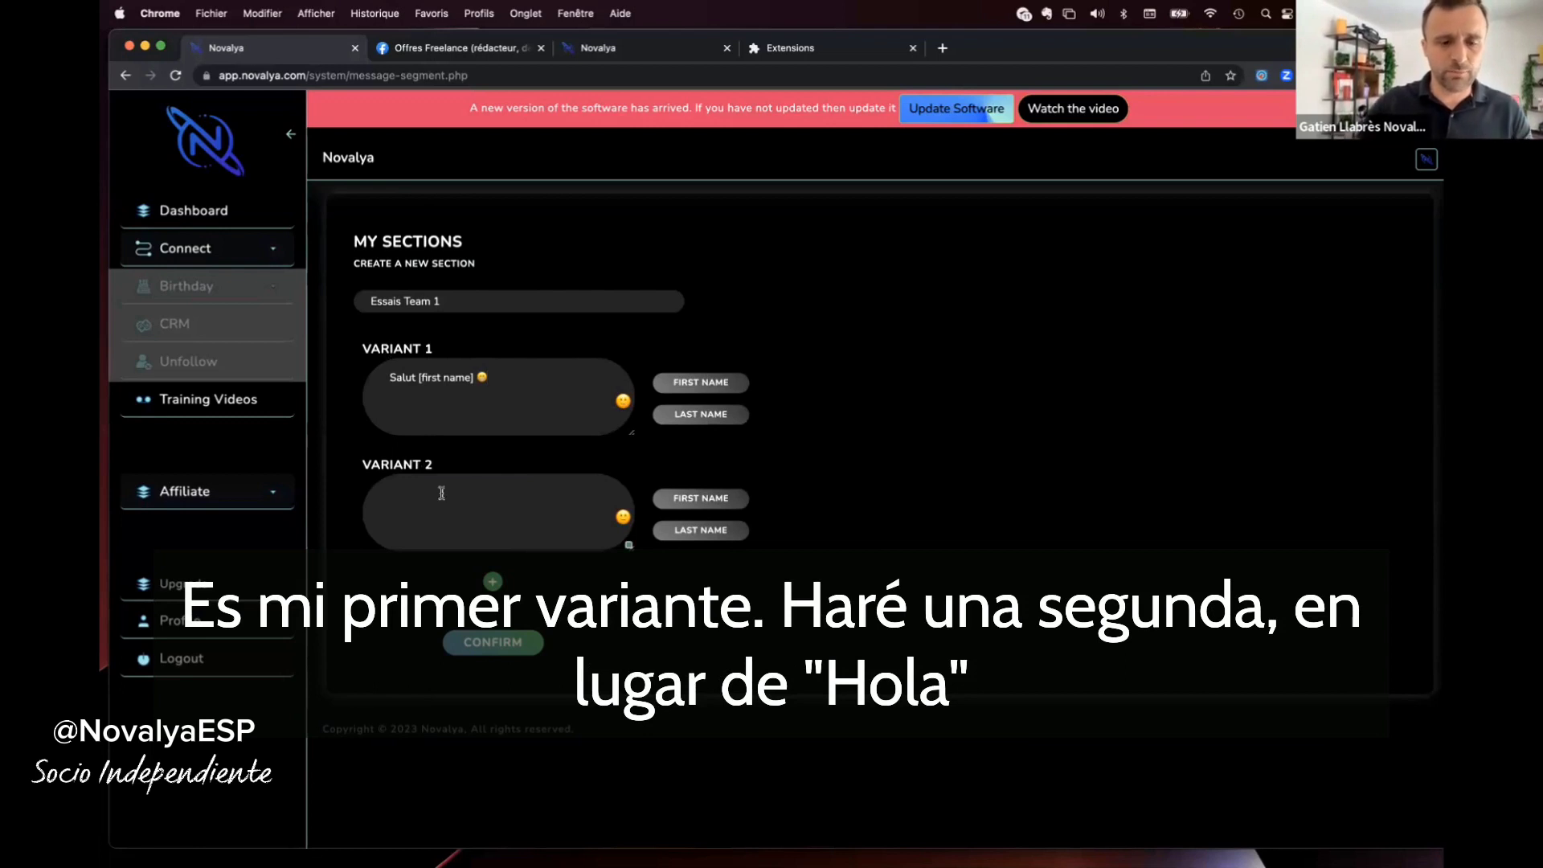
{"action": "type", "text": "Bonjour"}
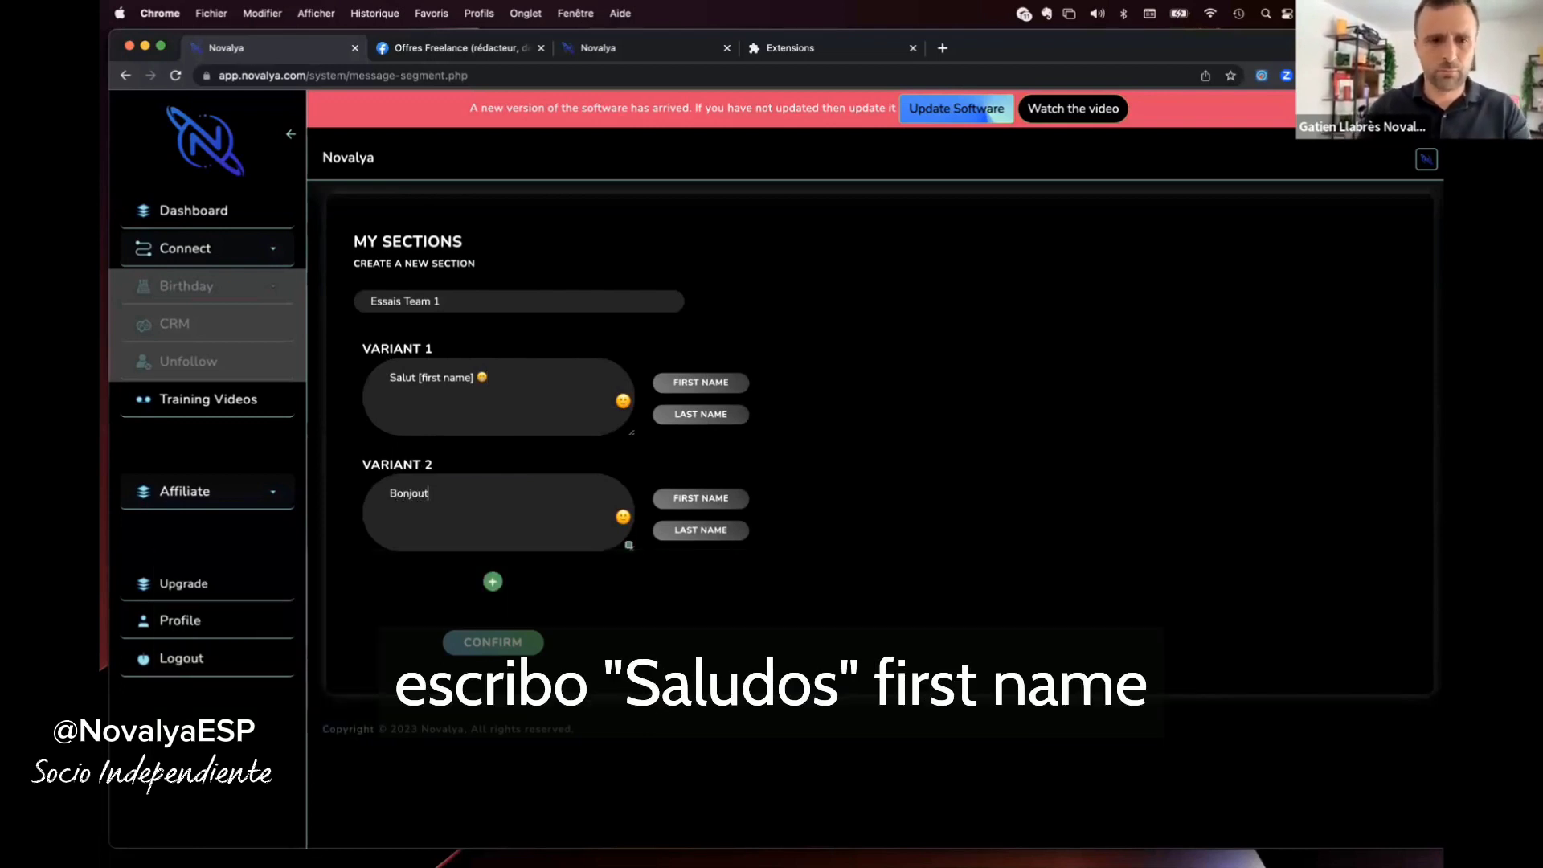
{"action": "left_click", "coordinate": [700, 498]}
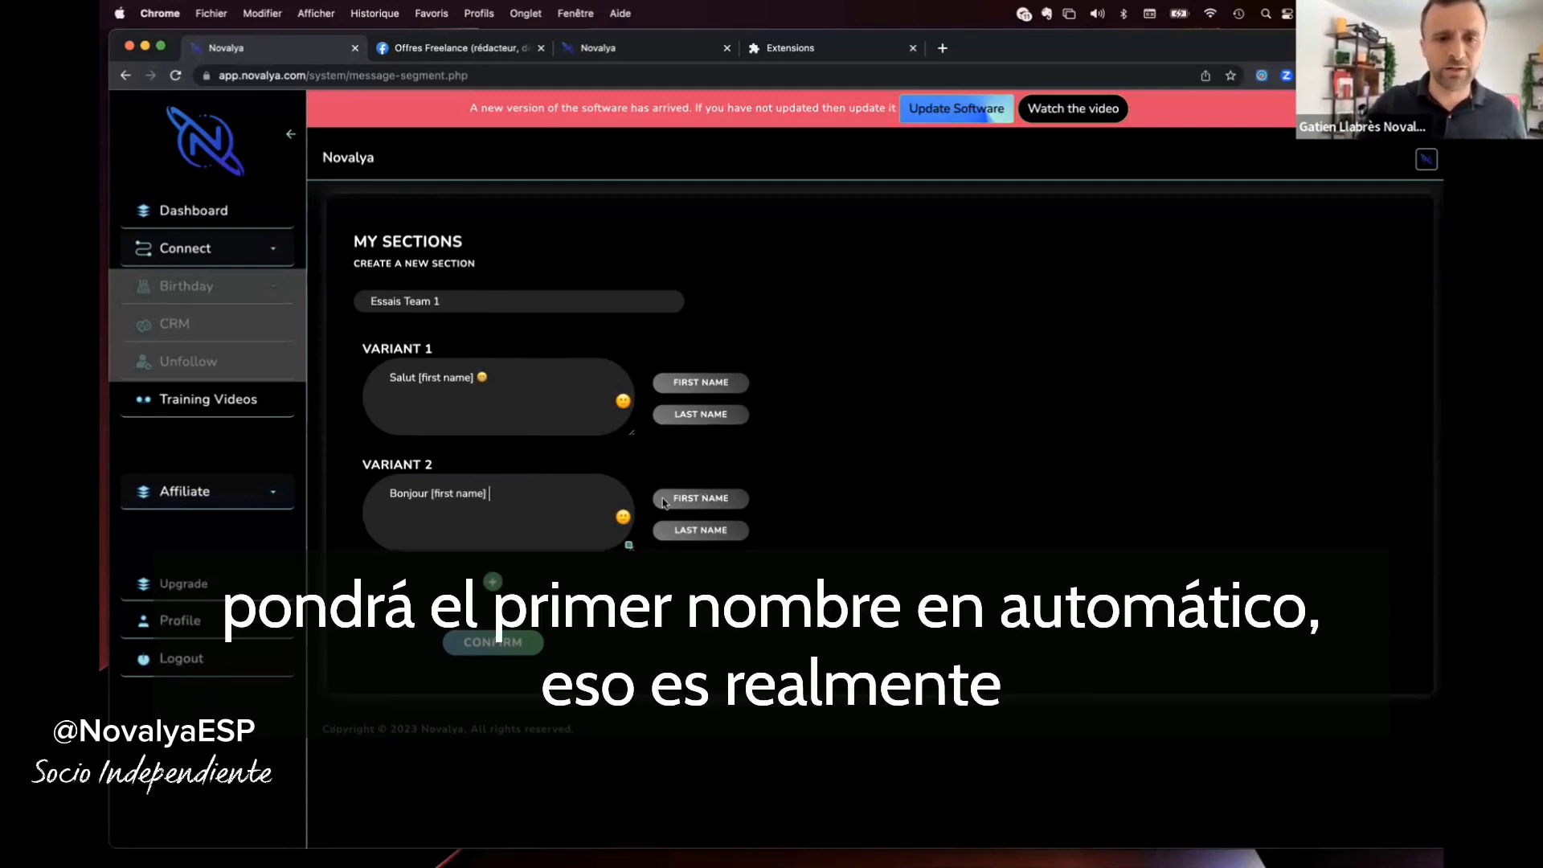
Add a smiley emoji to Variant 2 and create Variant 3 with "Hello", the first name placeholder and a smiley emoji.
{"action": "left_click", "coordinate": [619, 518]}
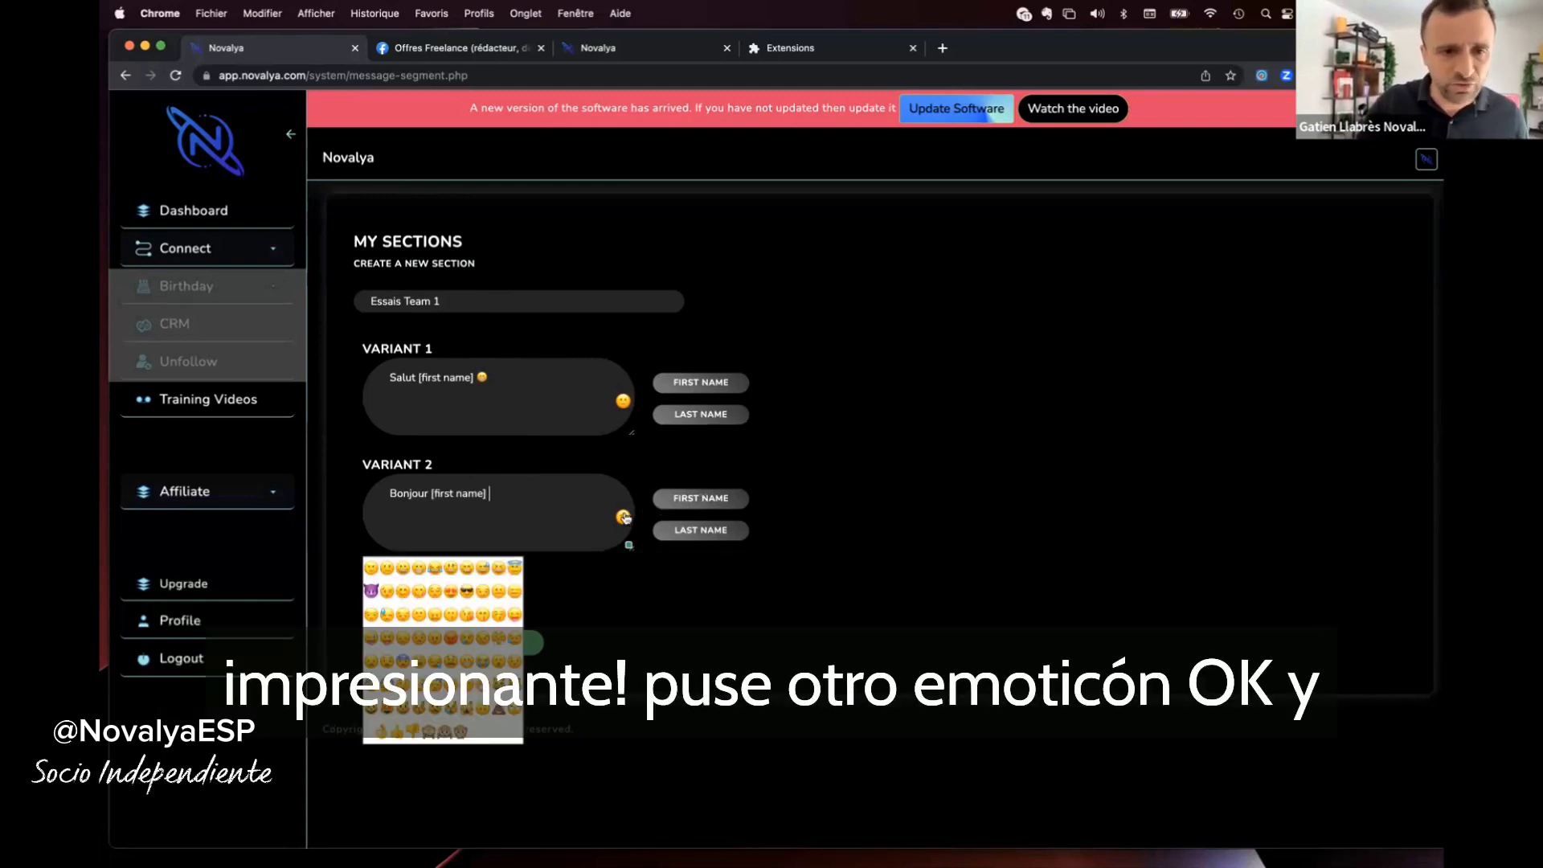
{"action": "left_click", "coordinate": [404, 568]}
{"action": "left_click", "coordinate": [494, 582]}
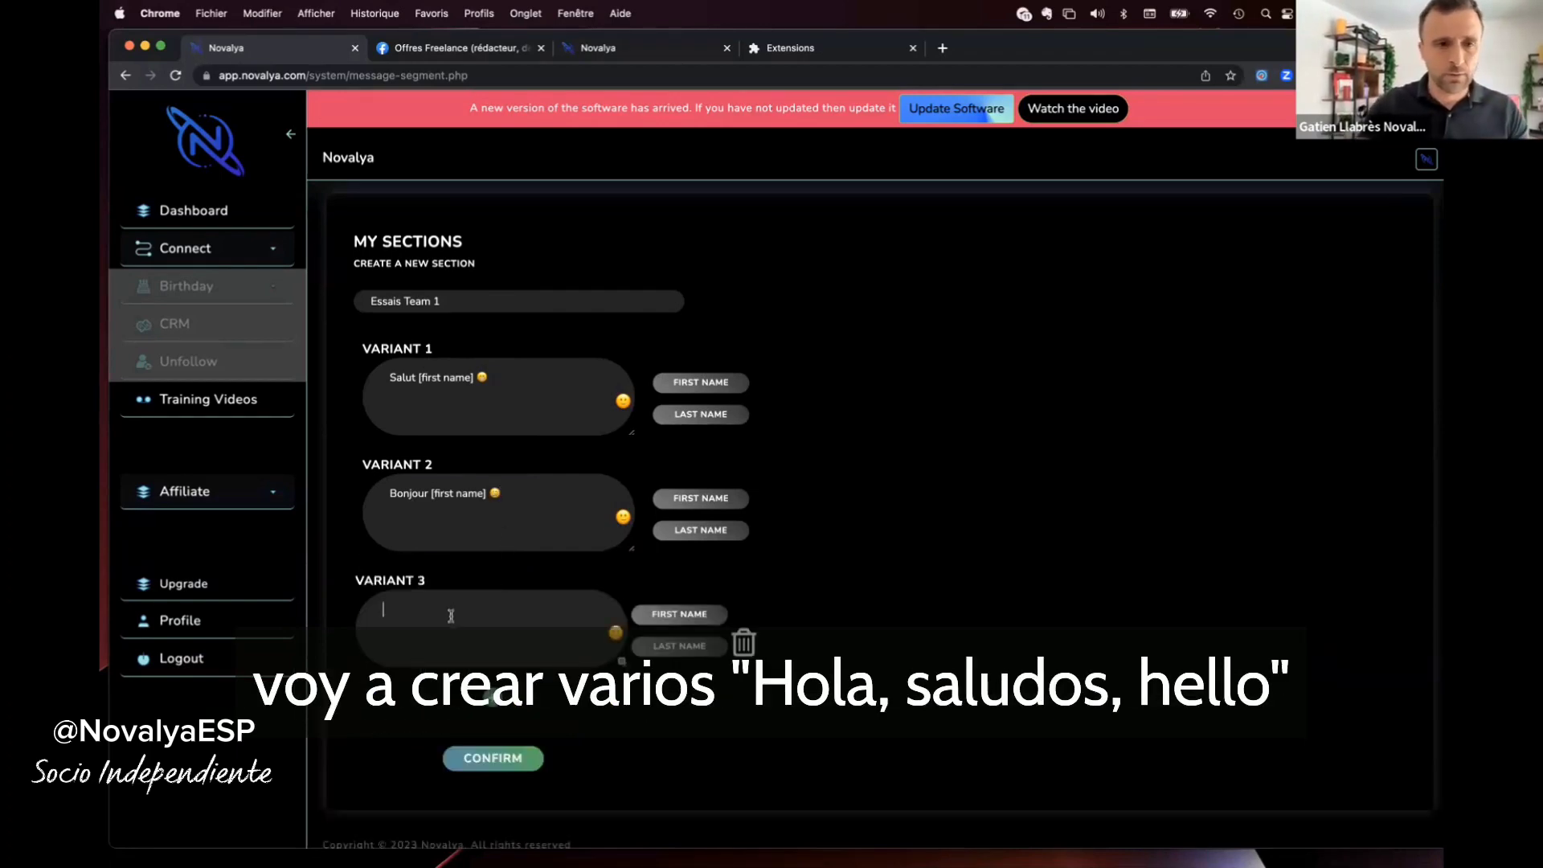
{"action": "type", "text": "Hello [first name"}
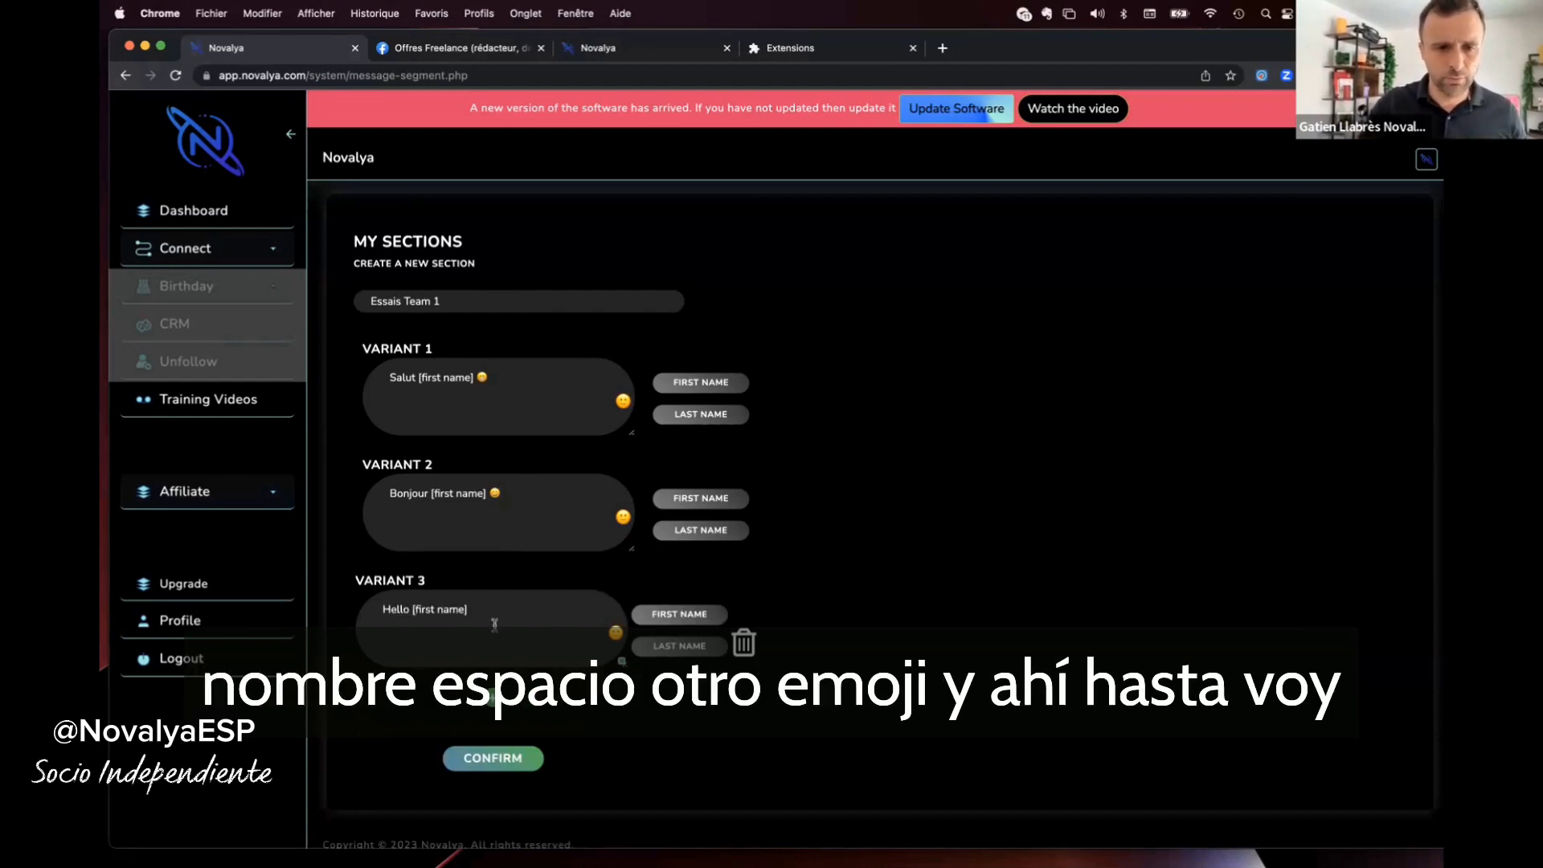
{"action": "left_click", "coordinate": [492, 617]}
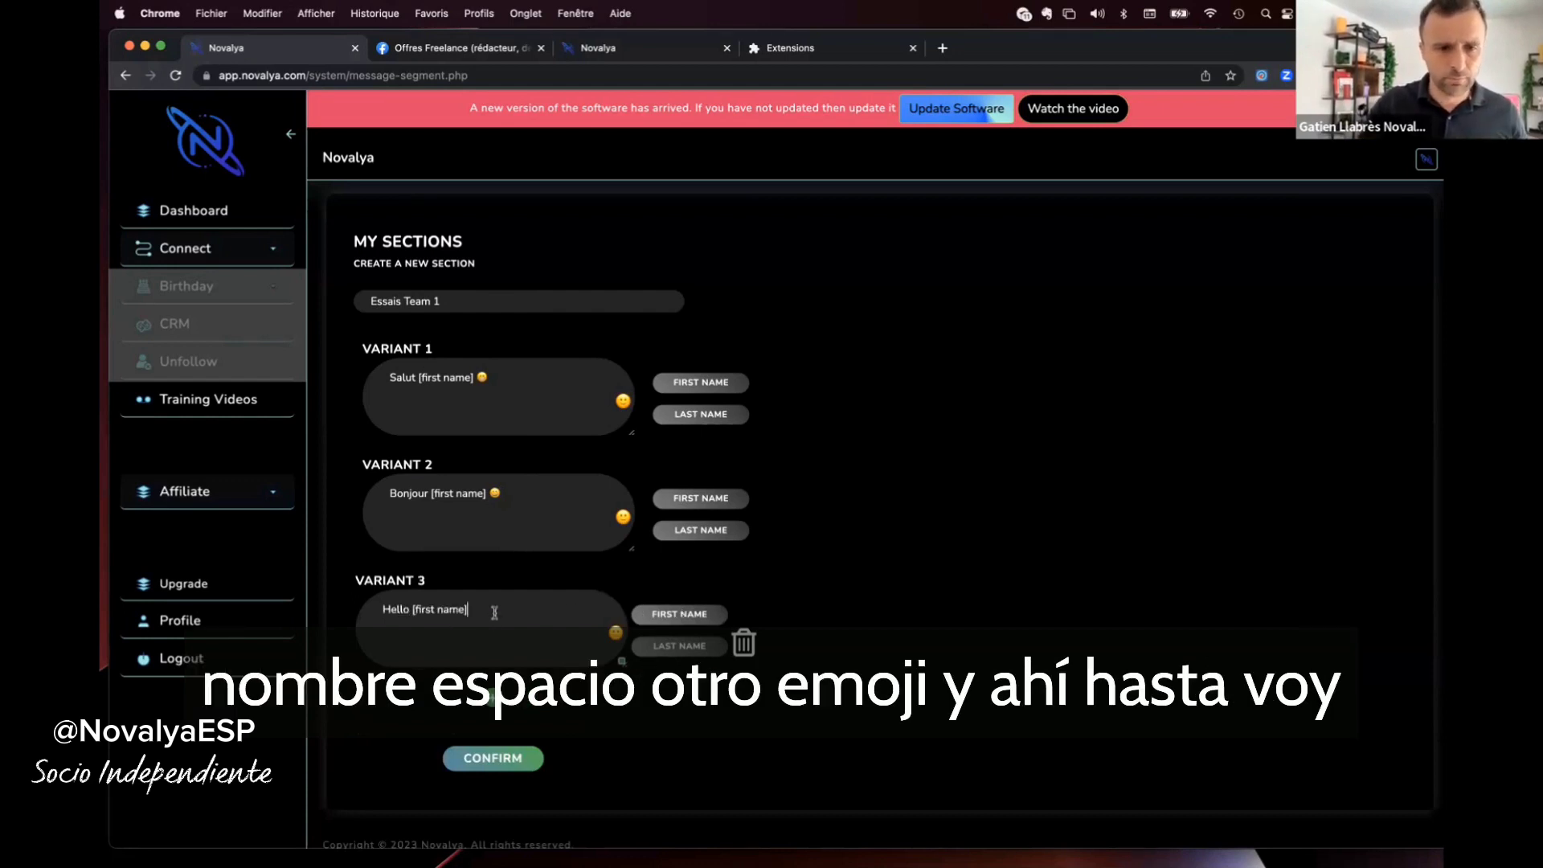
{"action": "left_click", "coordinate": [615, 632]}
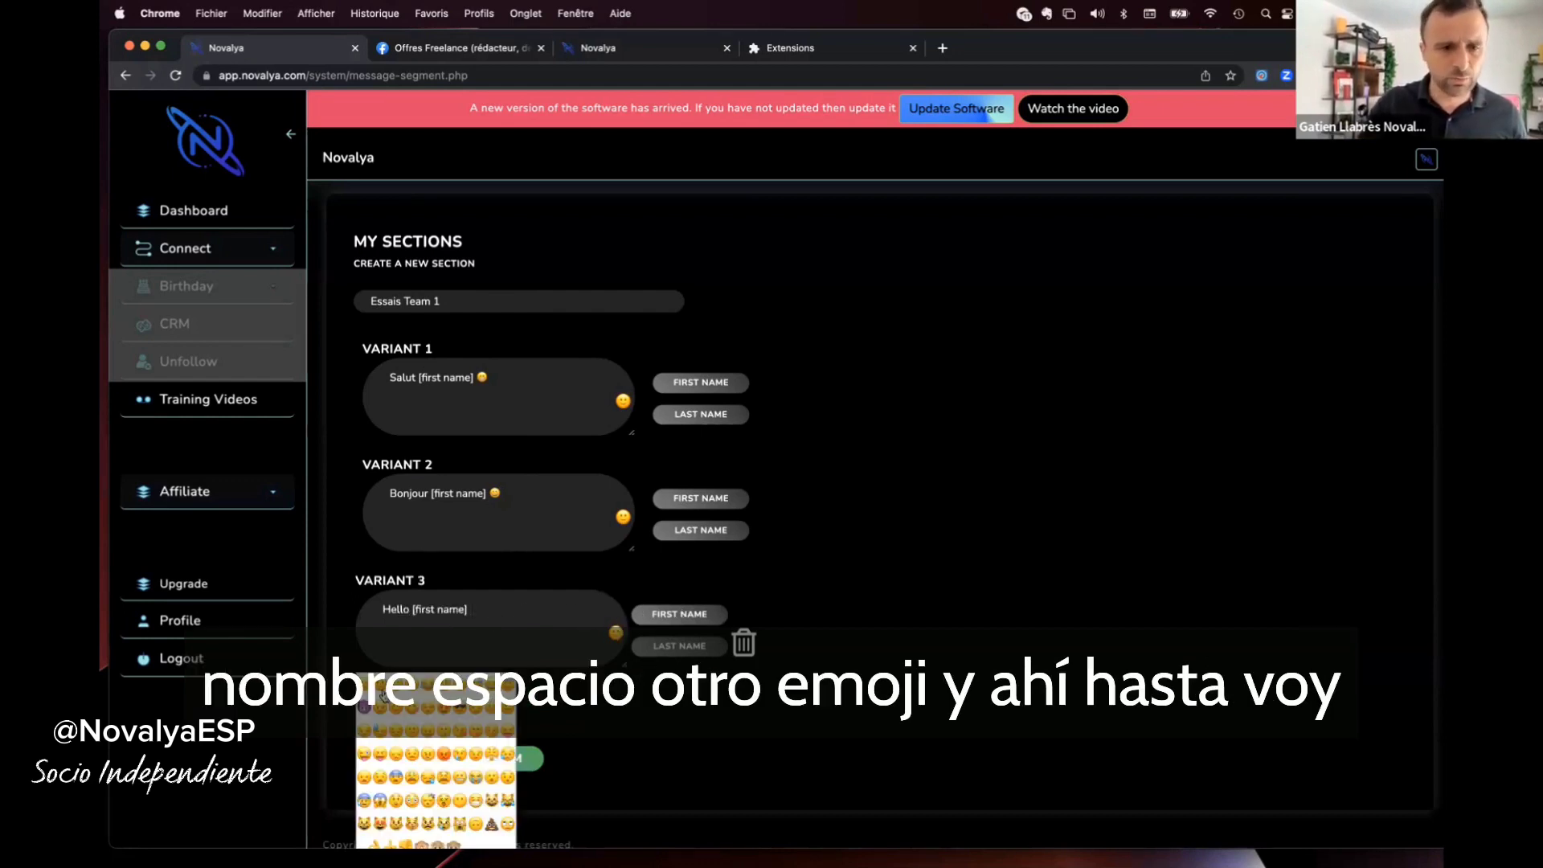
{"action": "left_click", "coordinate": [383, 697]}
Add Variant 4 with "Hey", the first name placeholder and a smiley emoji.
{"action": "scroll", "coordinate": [523, 633], "scroll_direction": "down", "scroll_amount": 2}
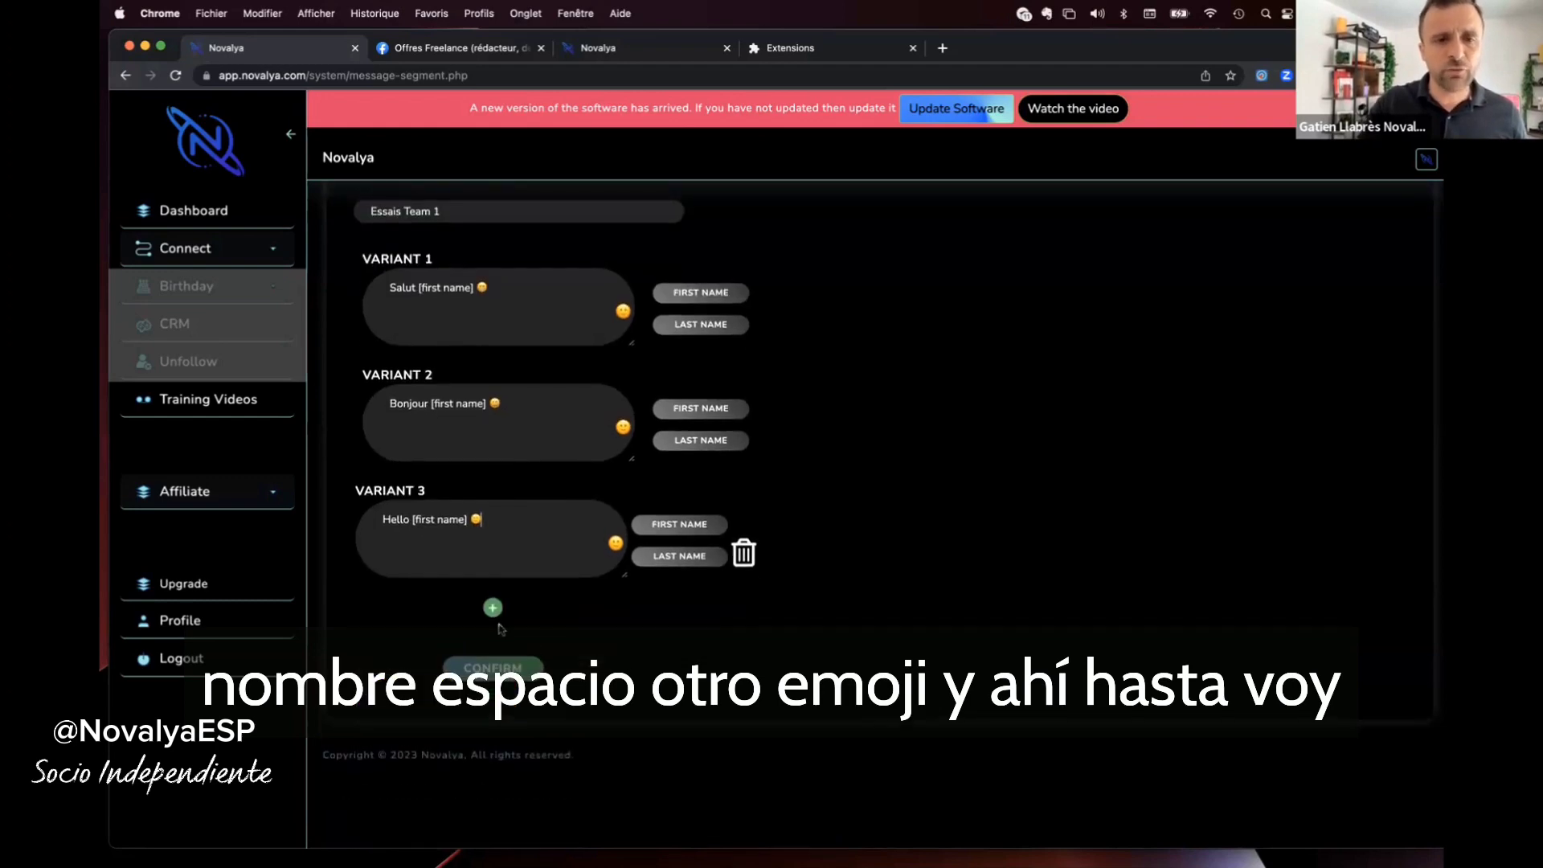
{"action": "left_click", "coordinate": [493, 619]}
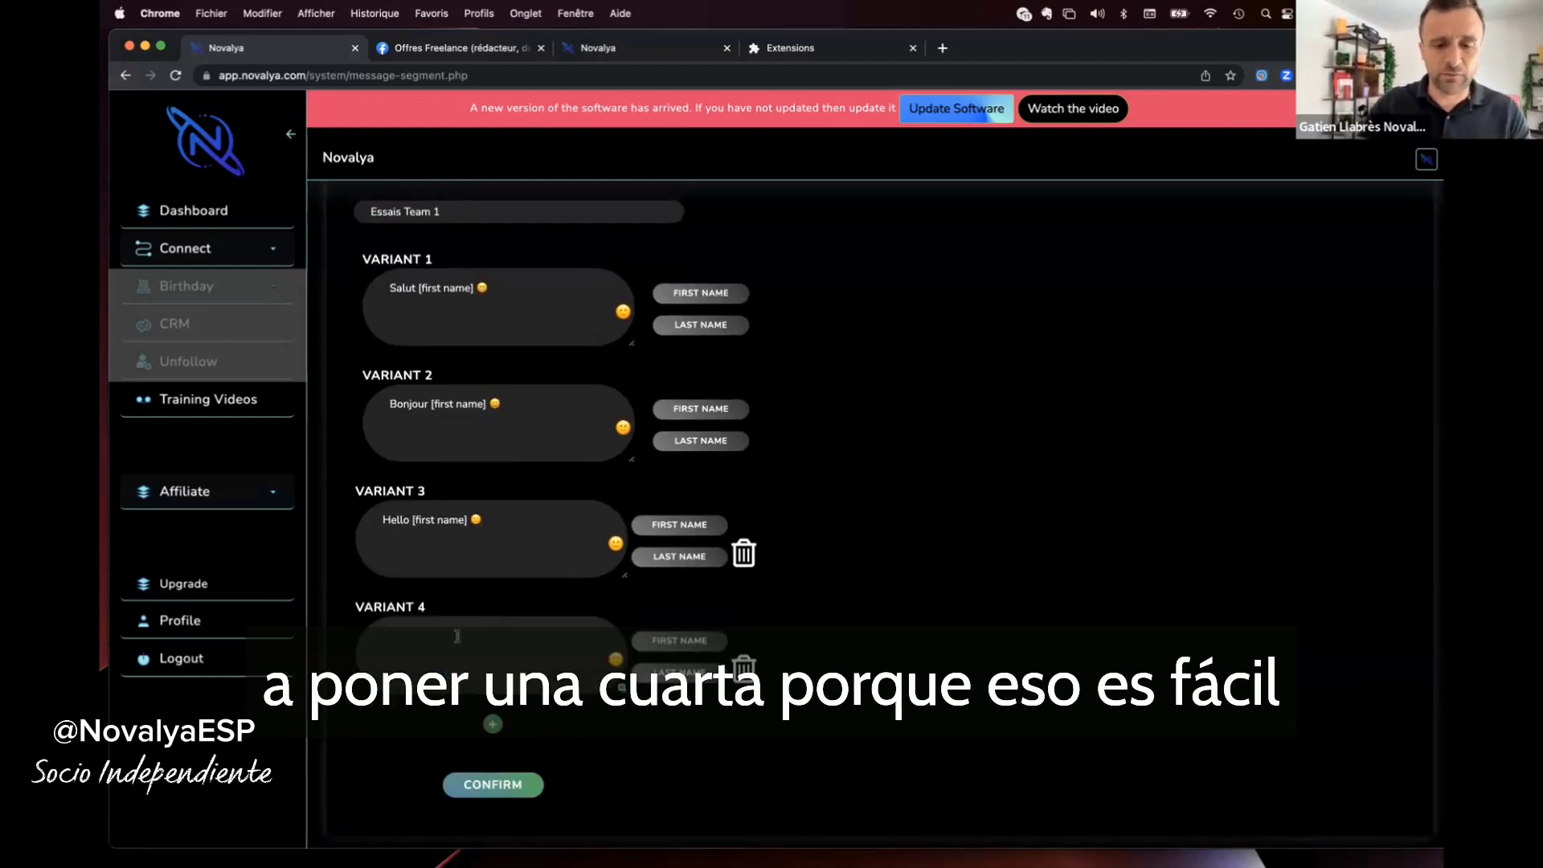
{"action": "type", "text": "H"}
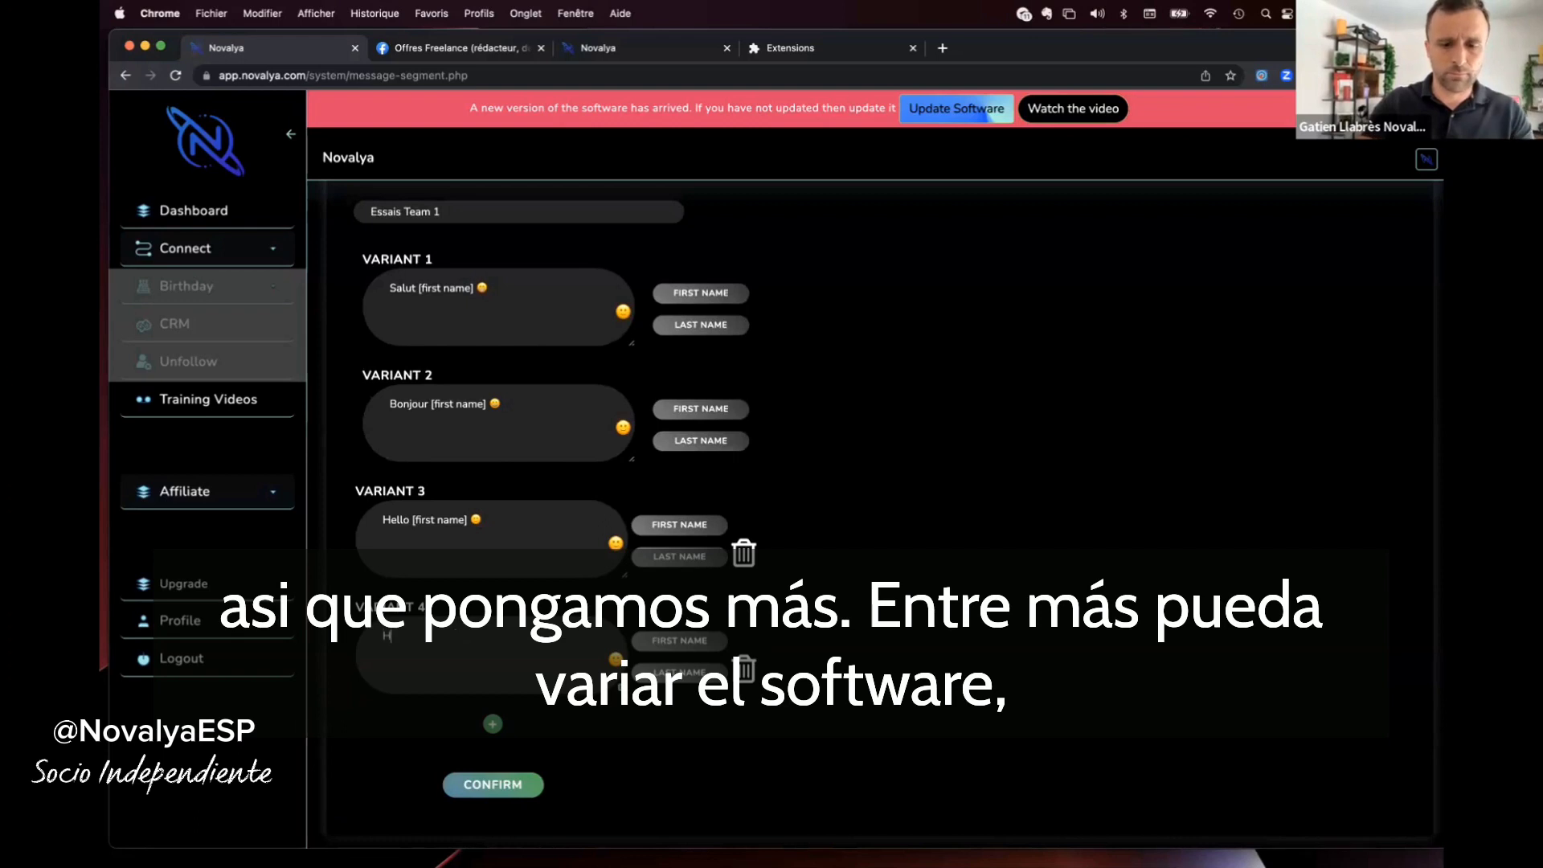
{"action": "type", "text": "ey"}
{"action": "left_click", "coordinate": [680, 646]}
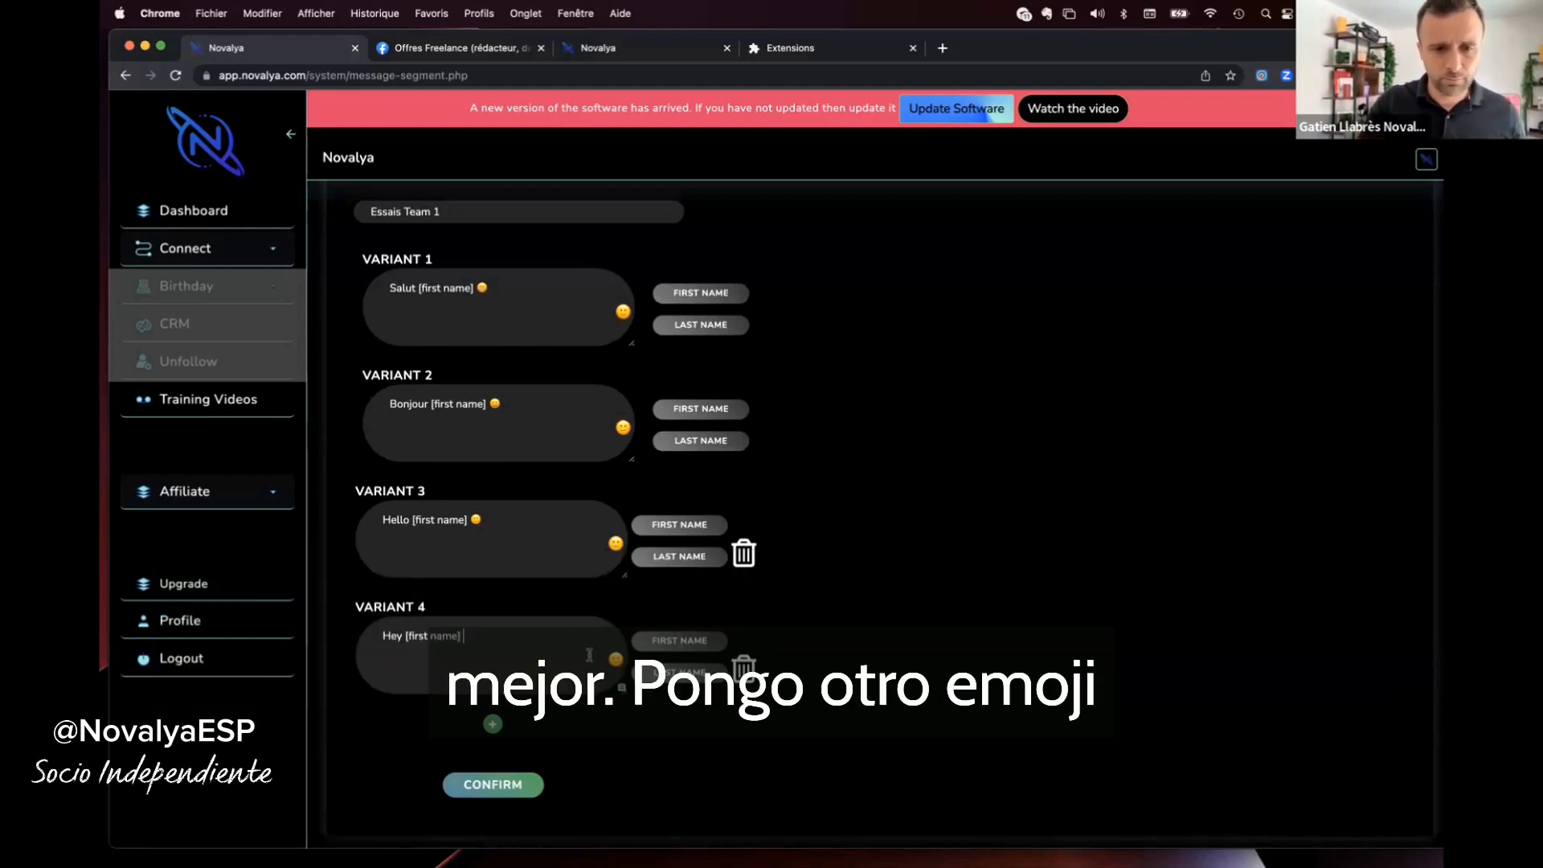
{"action": "left_click", "coordinate": [615, 658]}
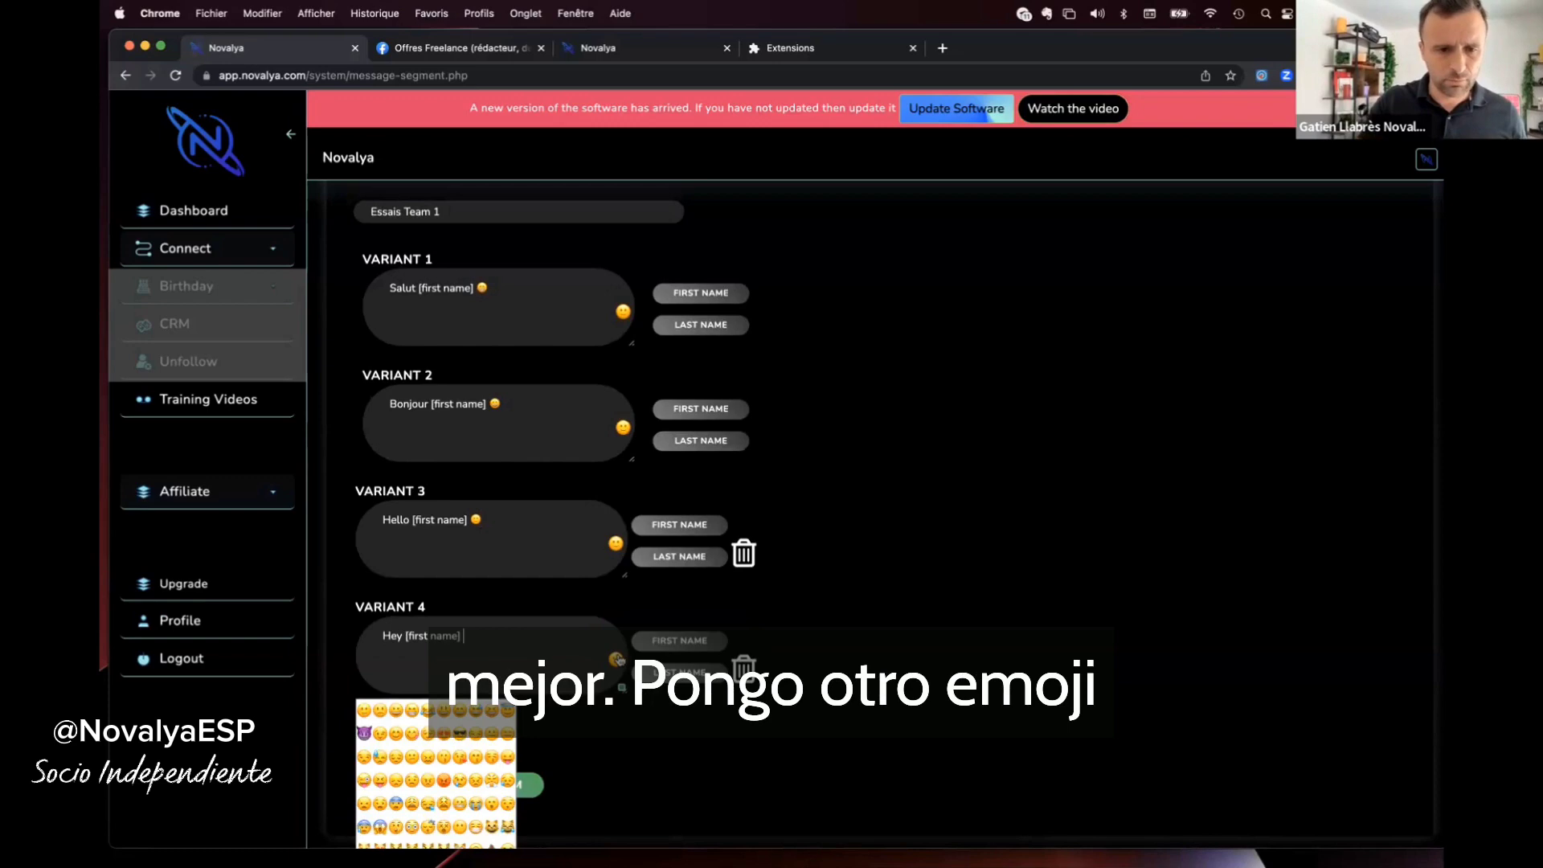
{"action": "left_click", "coordinate": [458, 708]}
{"action": "scroll", "coordinate": [890, 535], "scroll_direction": "down", "scroll_amount": 3}
{"action": "scroll", "coordinate": [890, 536], "scroll_direction": "up", "scroll_amount": 5}
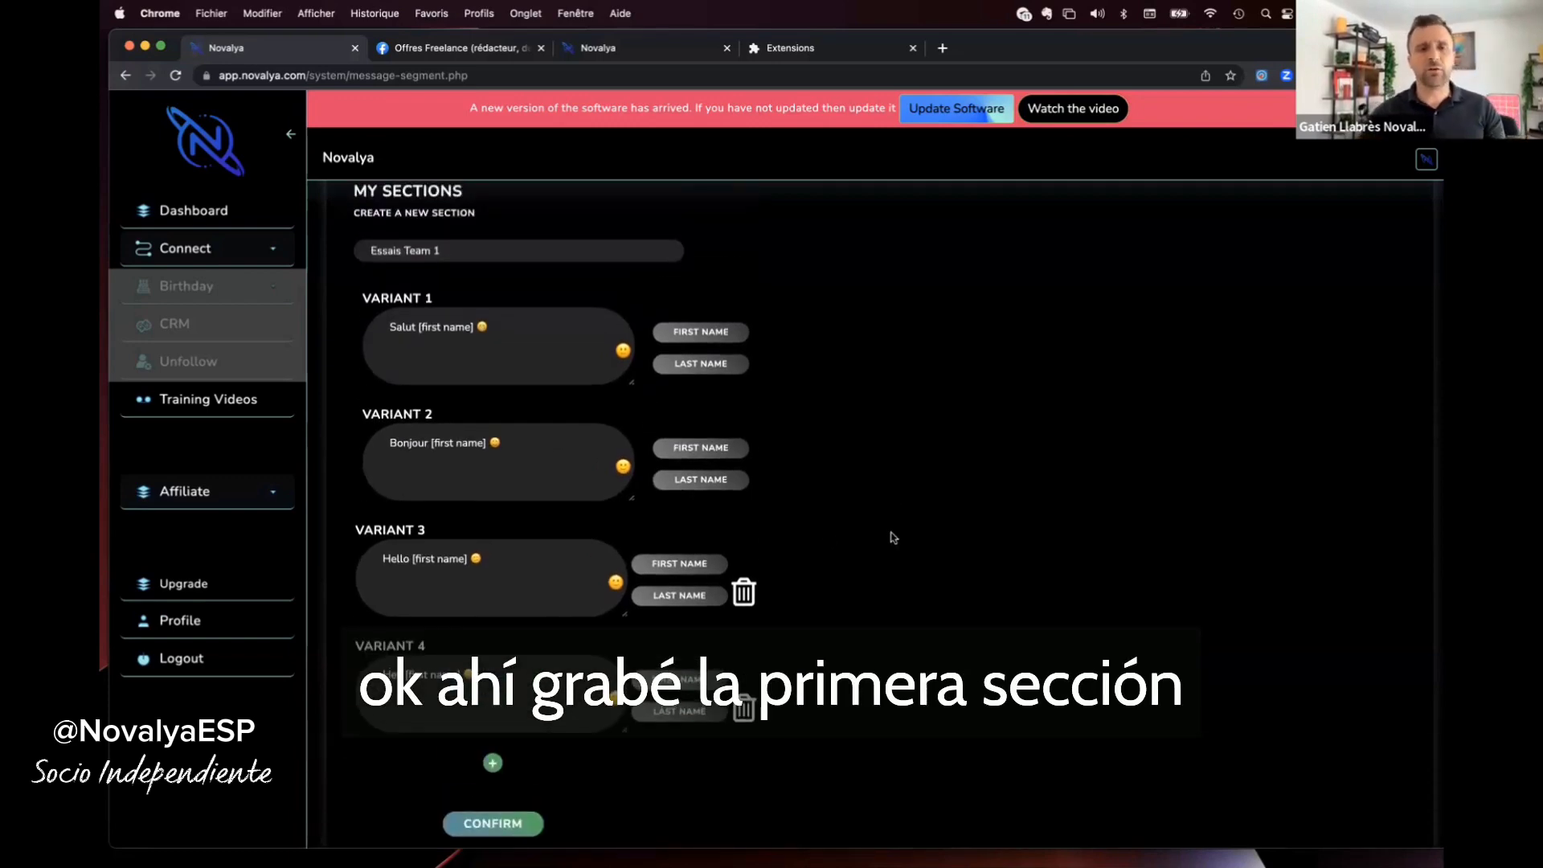
{"action": "scroll", "coordinate": [890, 537], "scroll_direction": "down", "scroll_amount": 5}
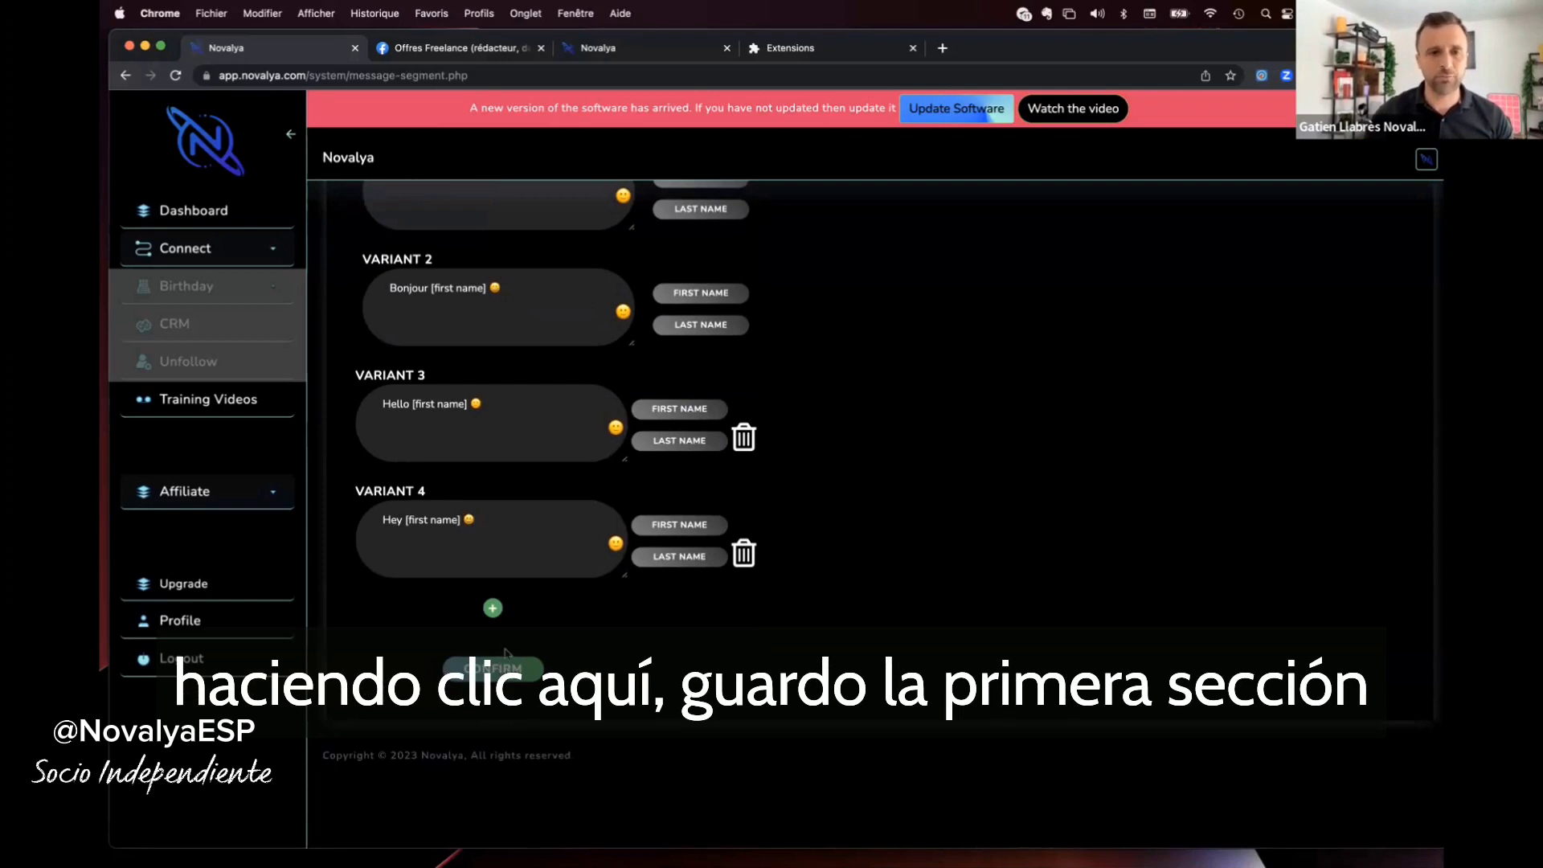
{"action": "scroll", "coordinate": [444, 251], "scroll_direction": "up", "scroll_amount": 3}
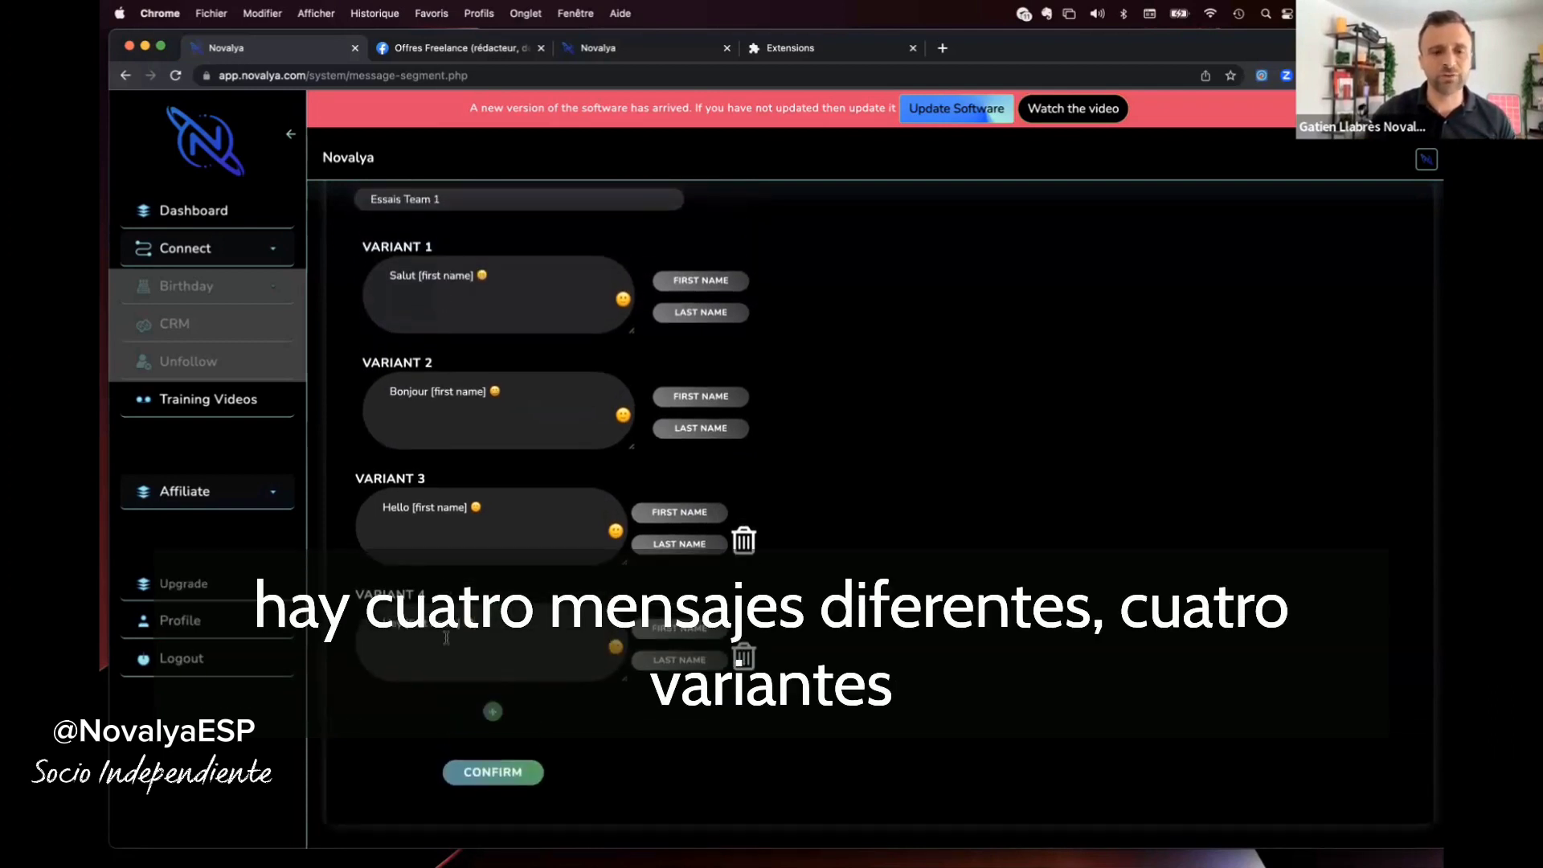
{"action": "left_click", "coordinate": [493, 711]}
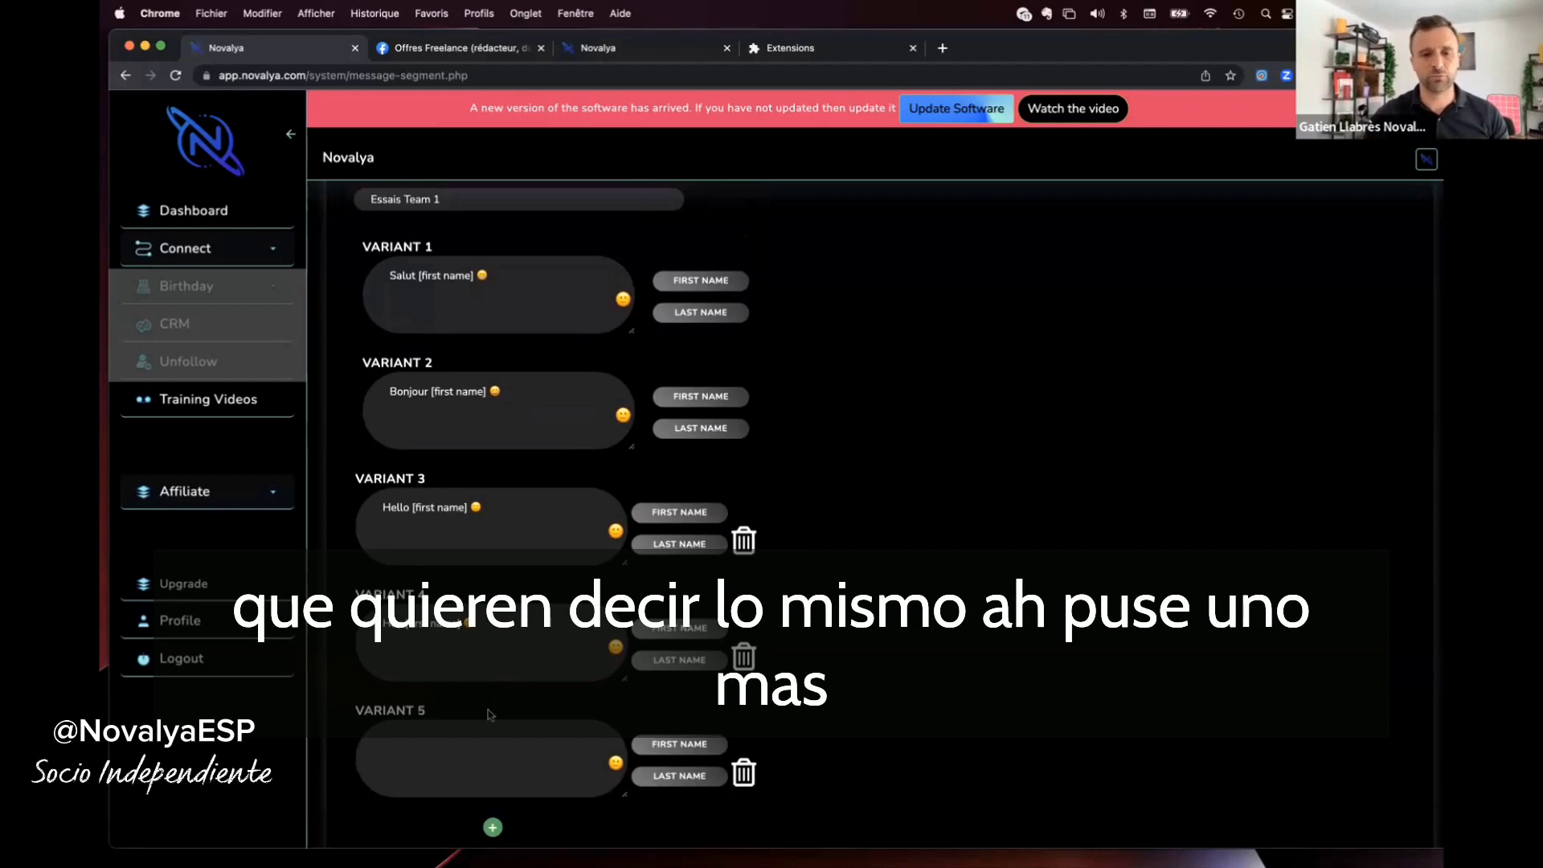
{"action": "scroll", "coordinate": [490, 715], "scroll_direction": "down", "scroll_amount": 5}
{"action": "left_click", "coordinate": [745, 556]}
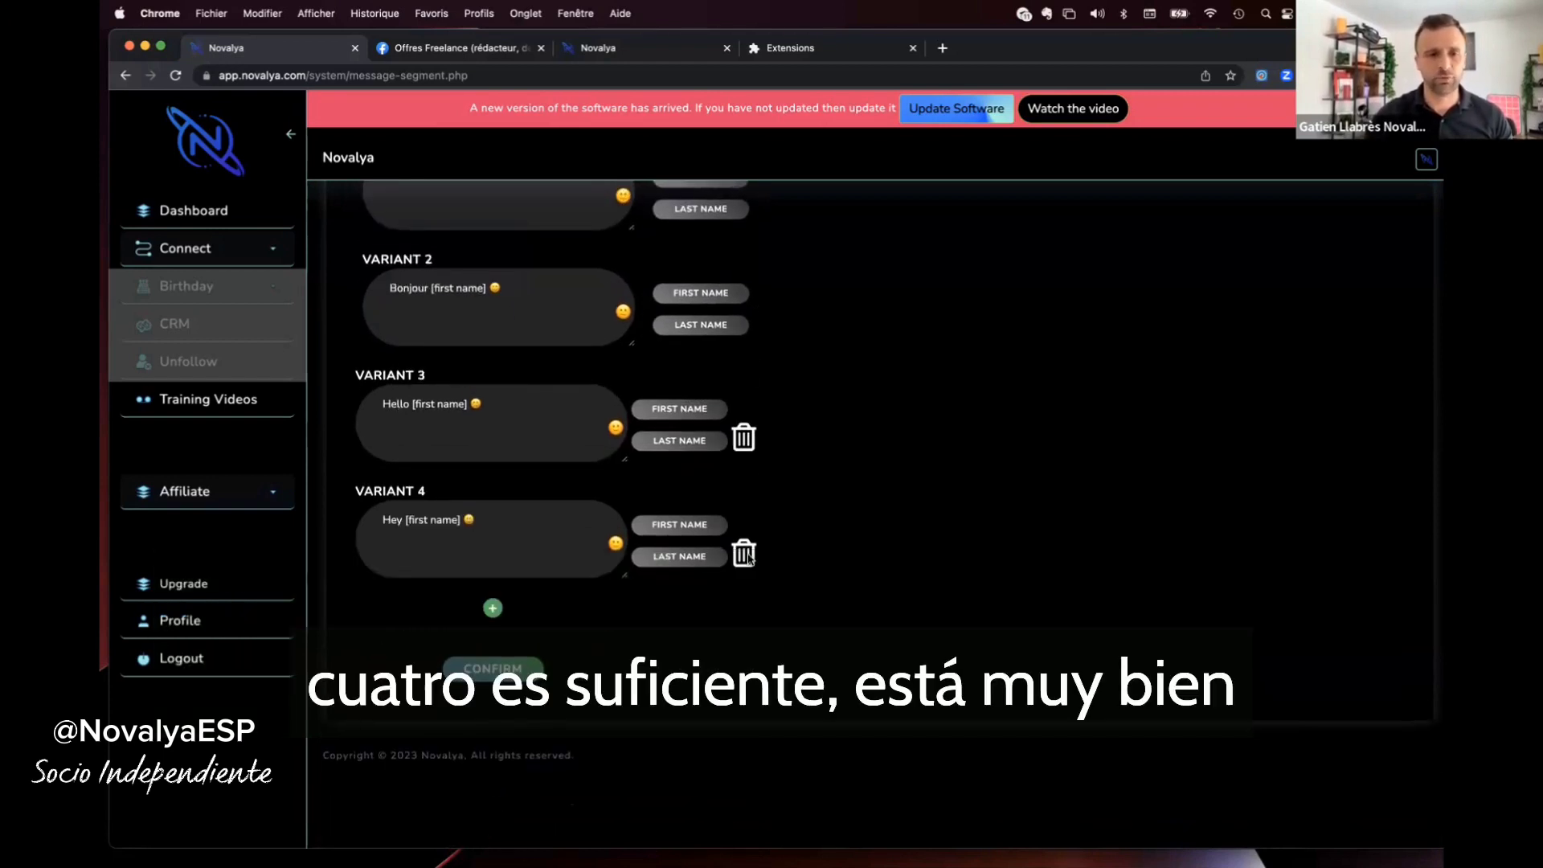
Save the Essais Team 1 section and start a new message section named "Essais team 2".
{"action": "left_click", "coordinate": [494, 672]}
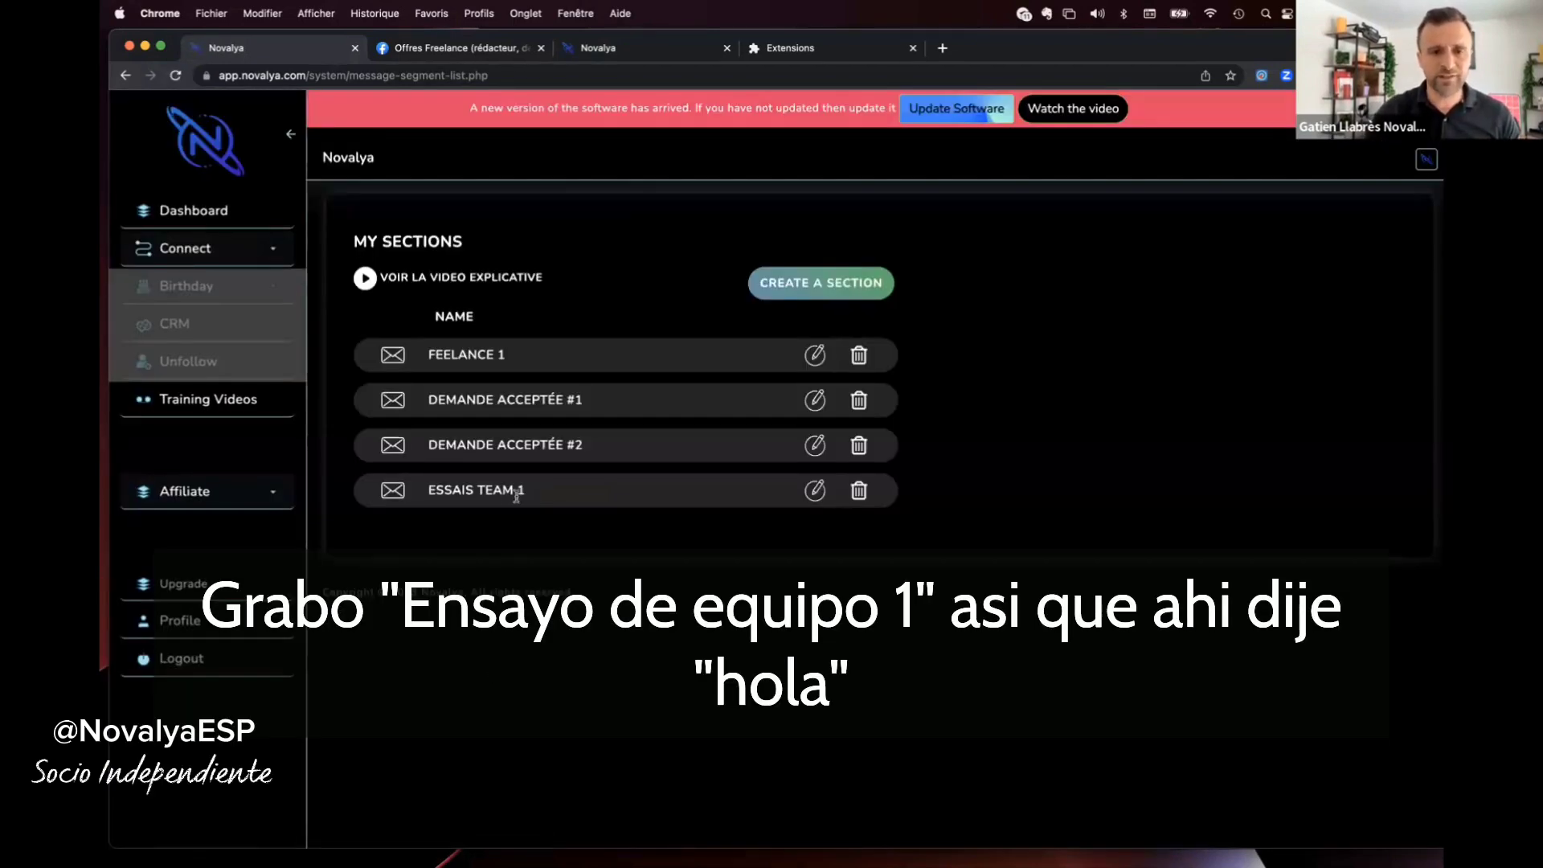
{"action": "left_click", "coordinate": [824, 286]}
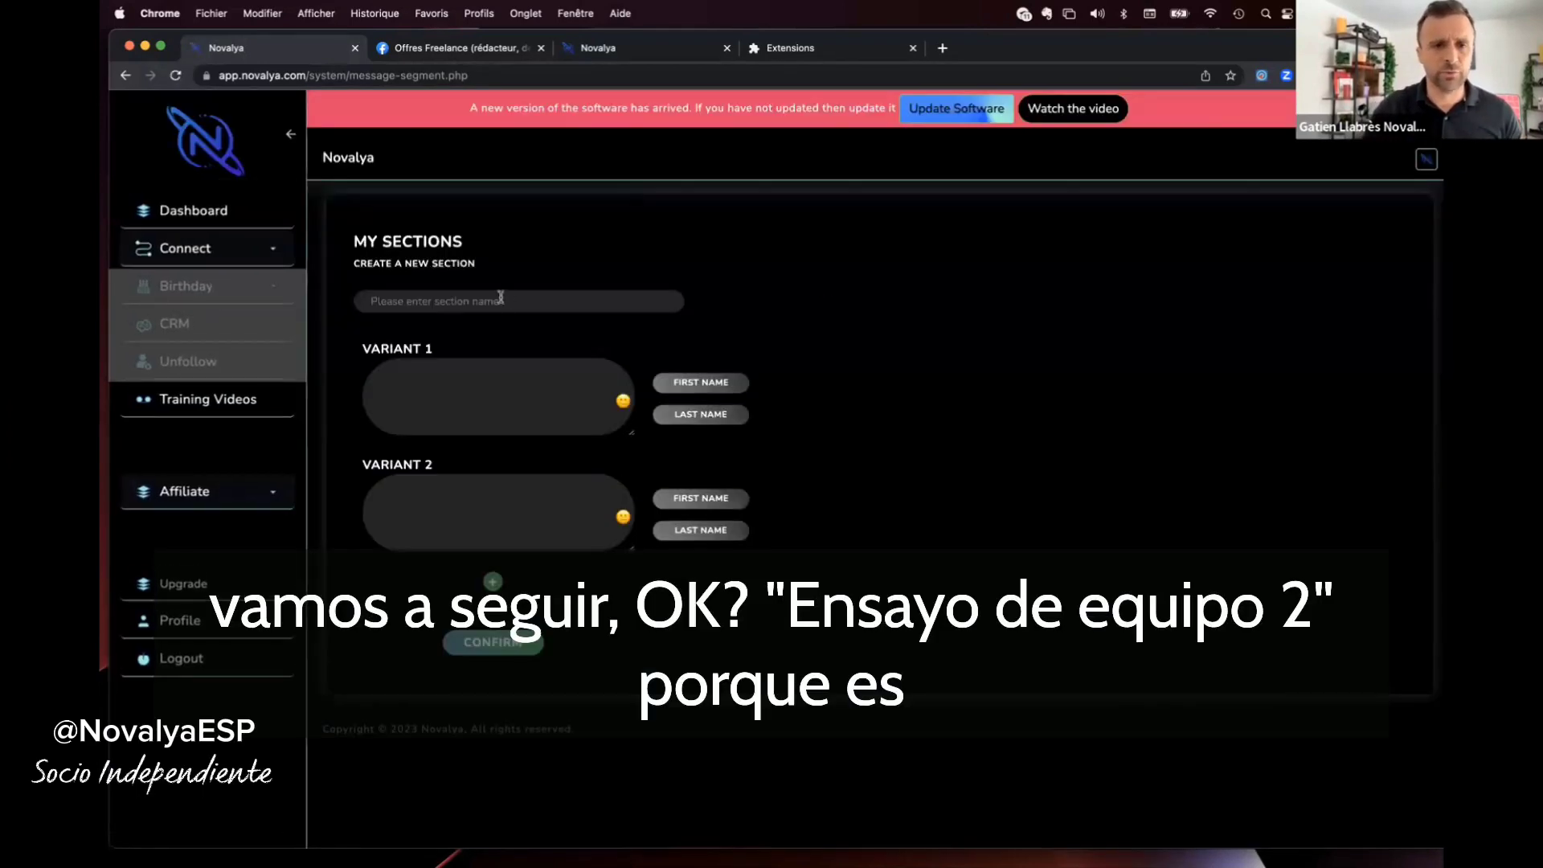
{"action": "left_click", "coordinate": [500, 299]}
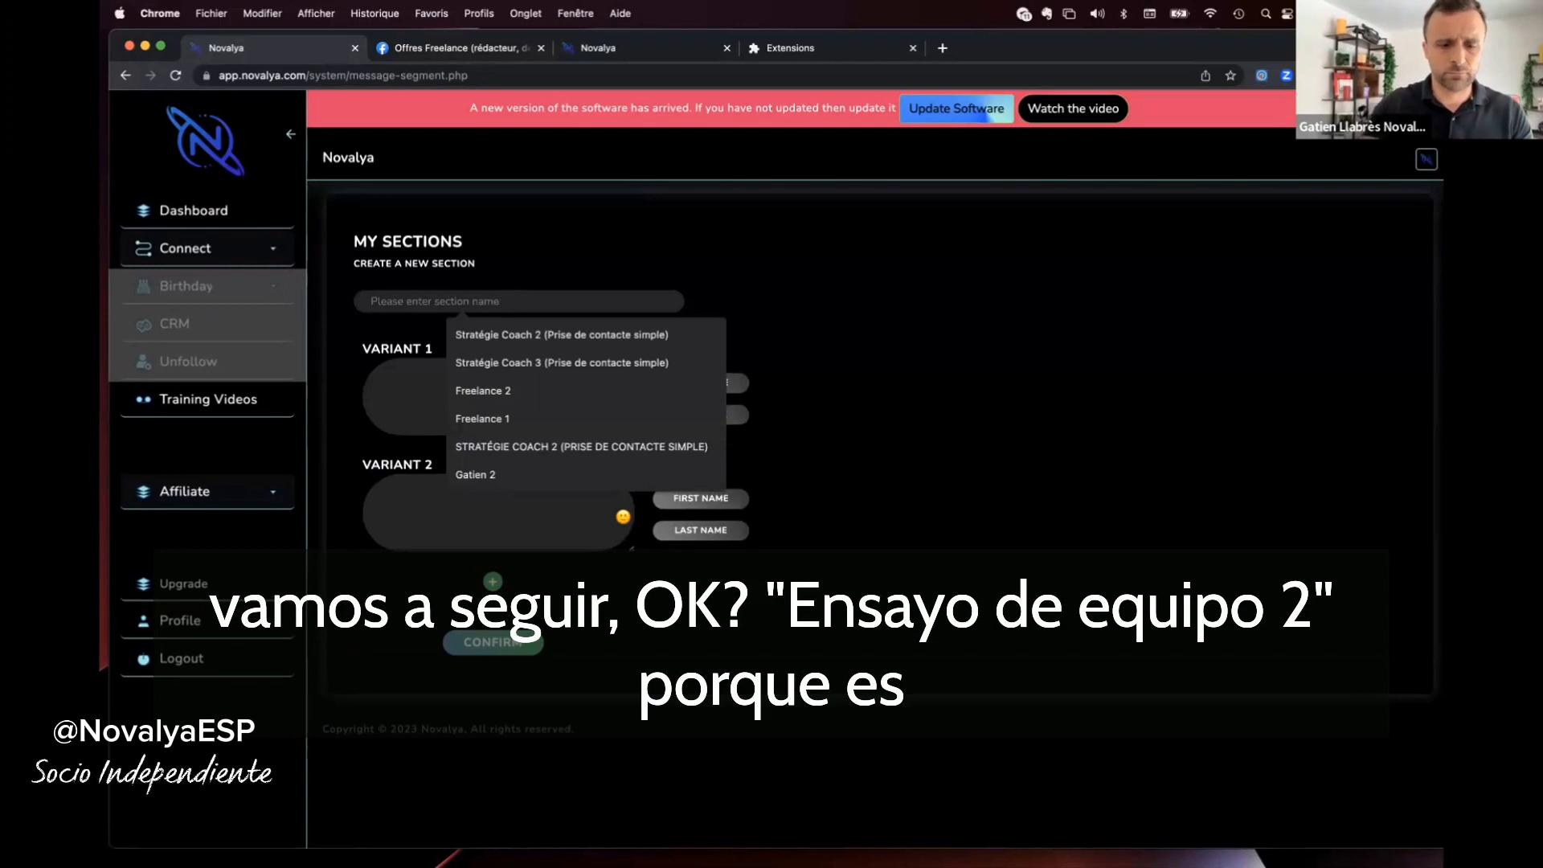
{"action": "type", "text": "Essais t"}
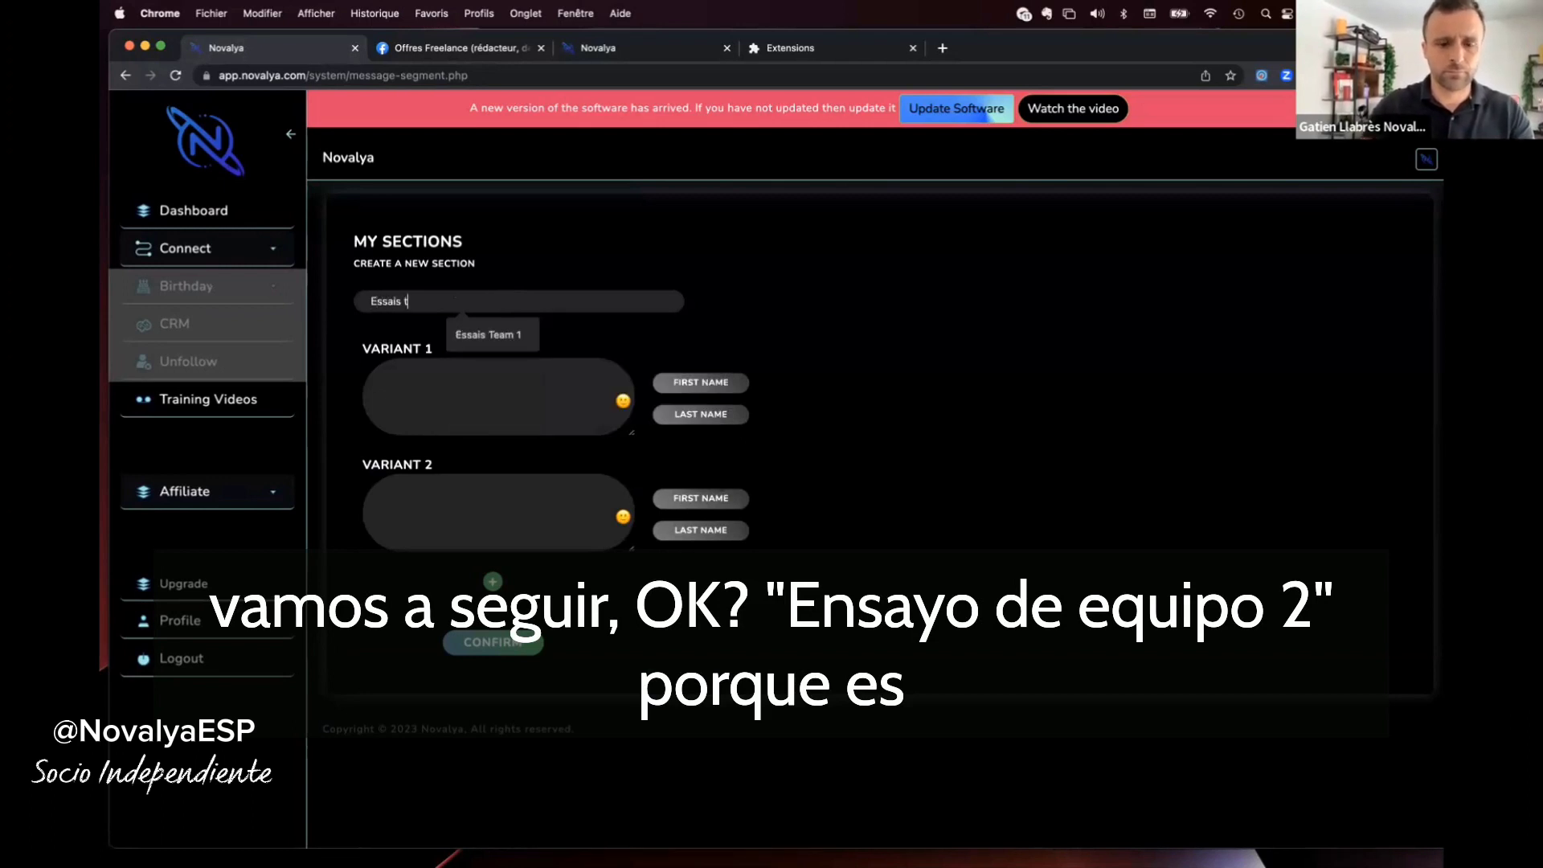
{"action": "type", "text": "eam 2"}
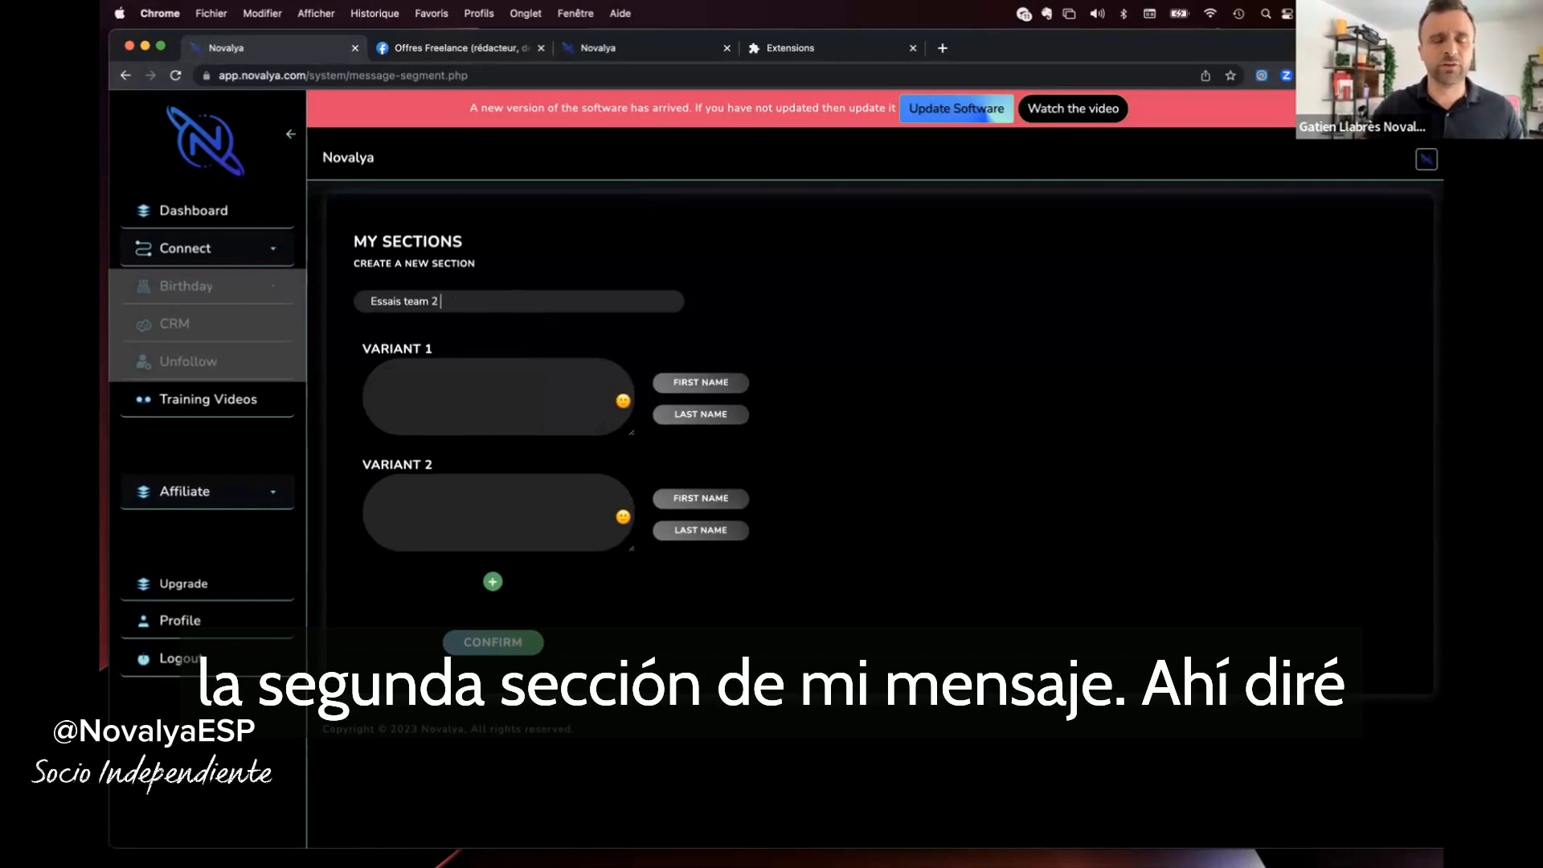
Write Variant 1 of the section as "J'adore ton profil,".
{"action": "left_click", "coordinate": [502, 371]}
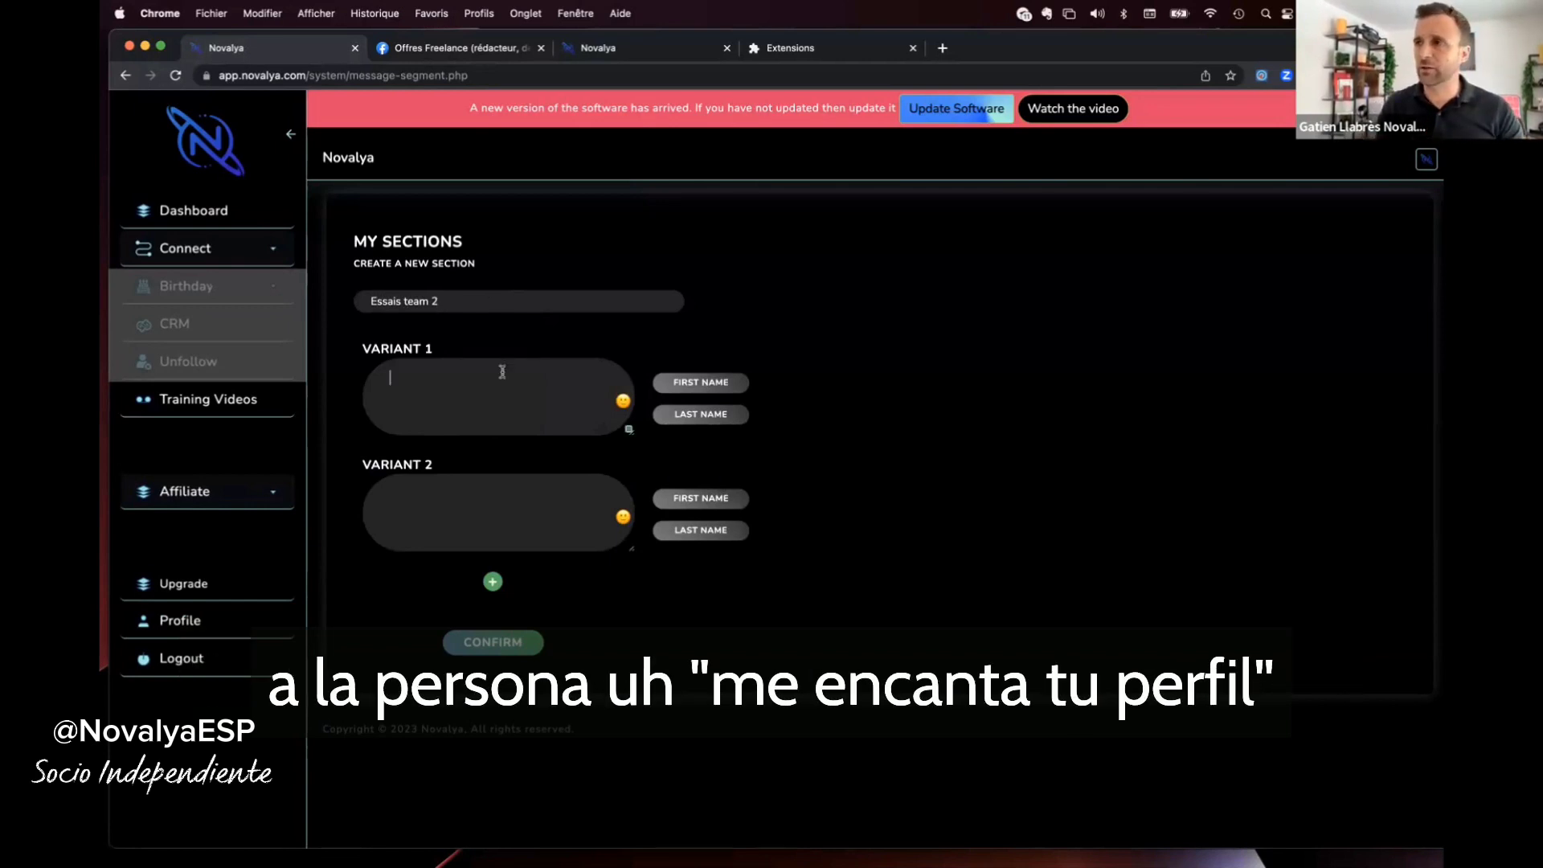
{"action": "type", "text": "J'"}
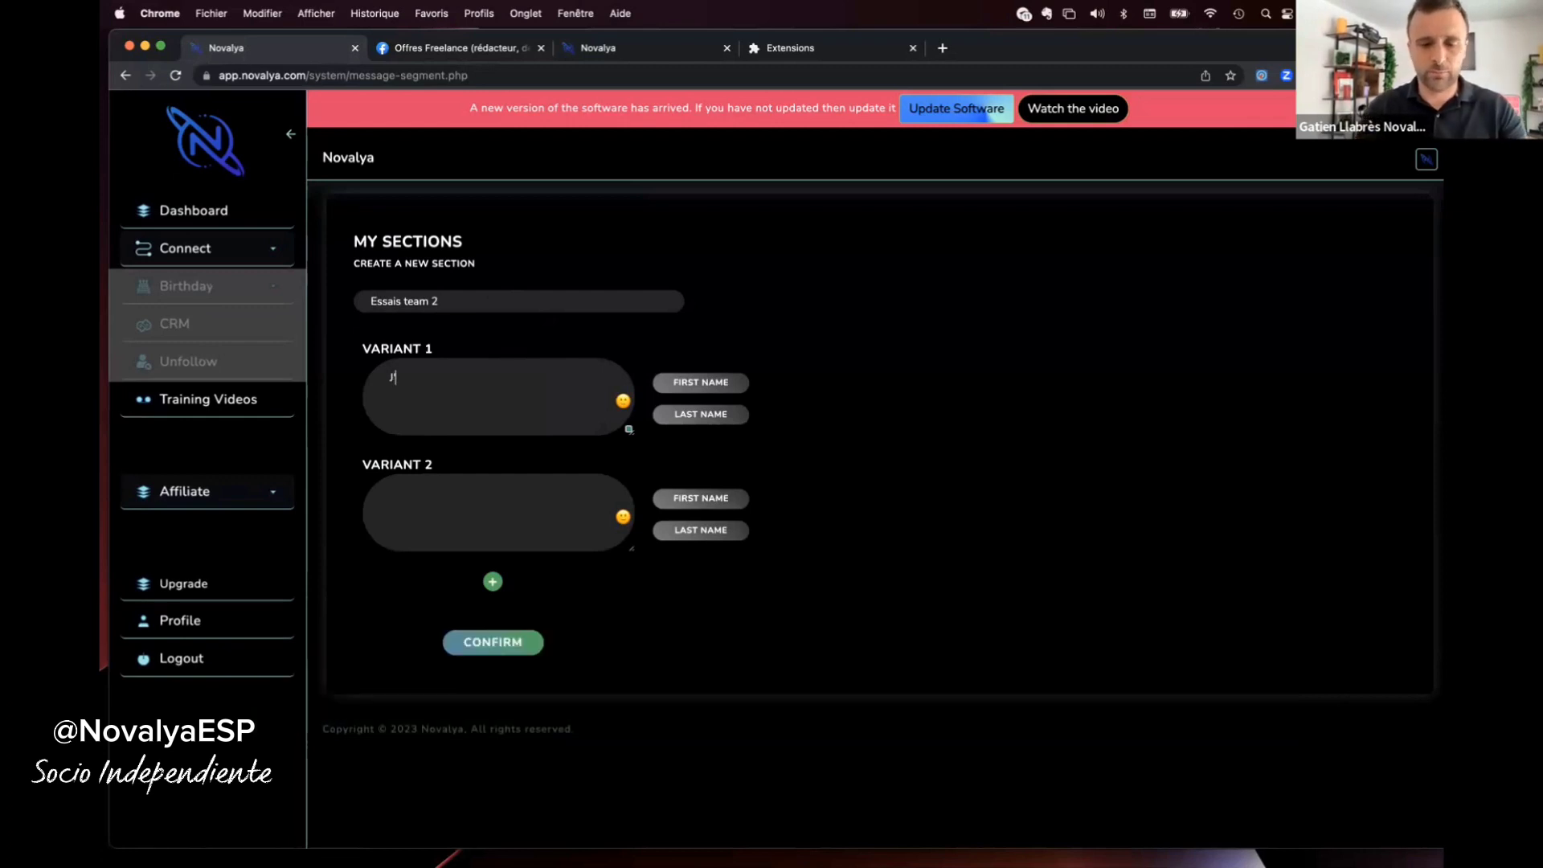
{"action": "type", "text": "adore ton"}
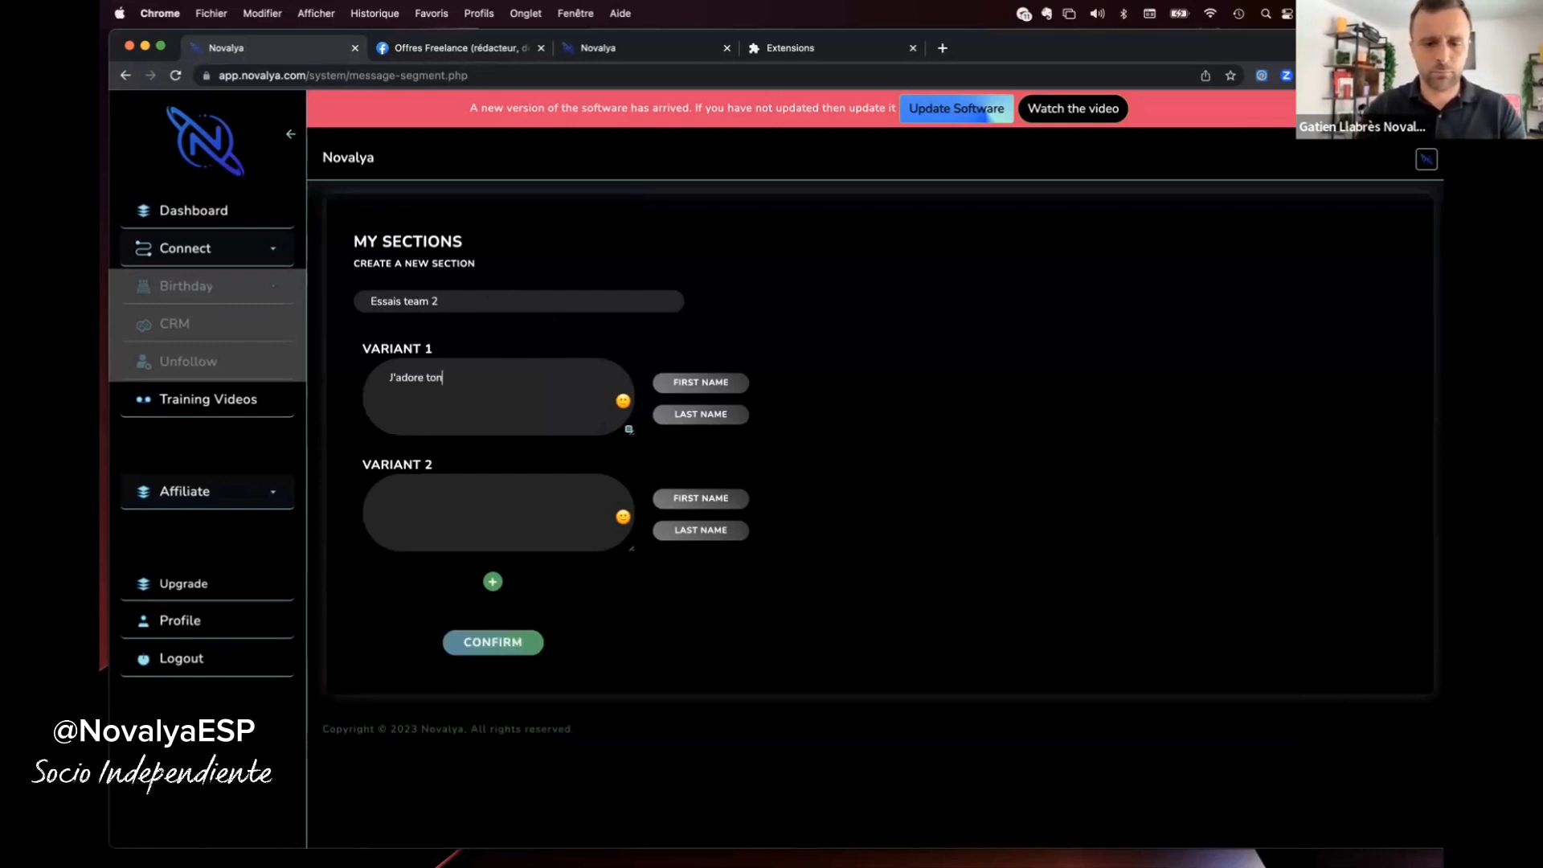
{"action": "type", "text": " profil"}
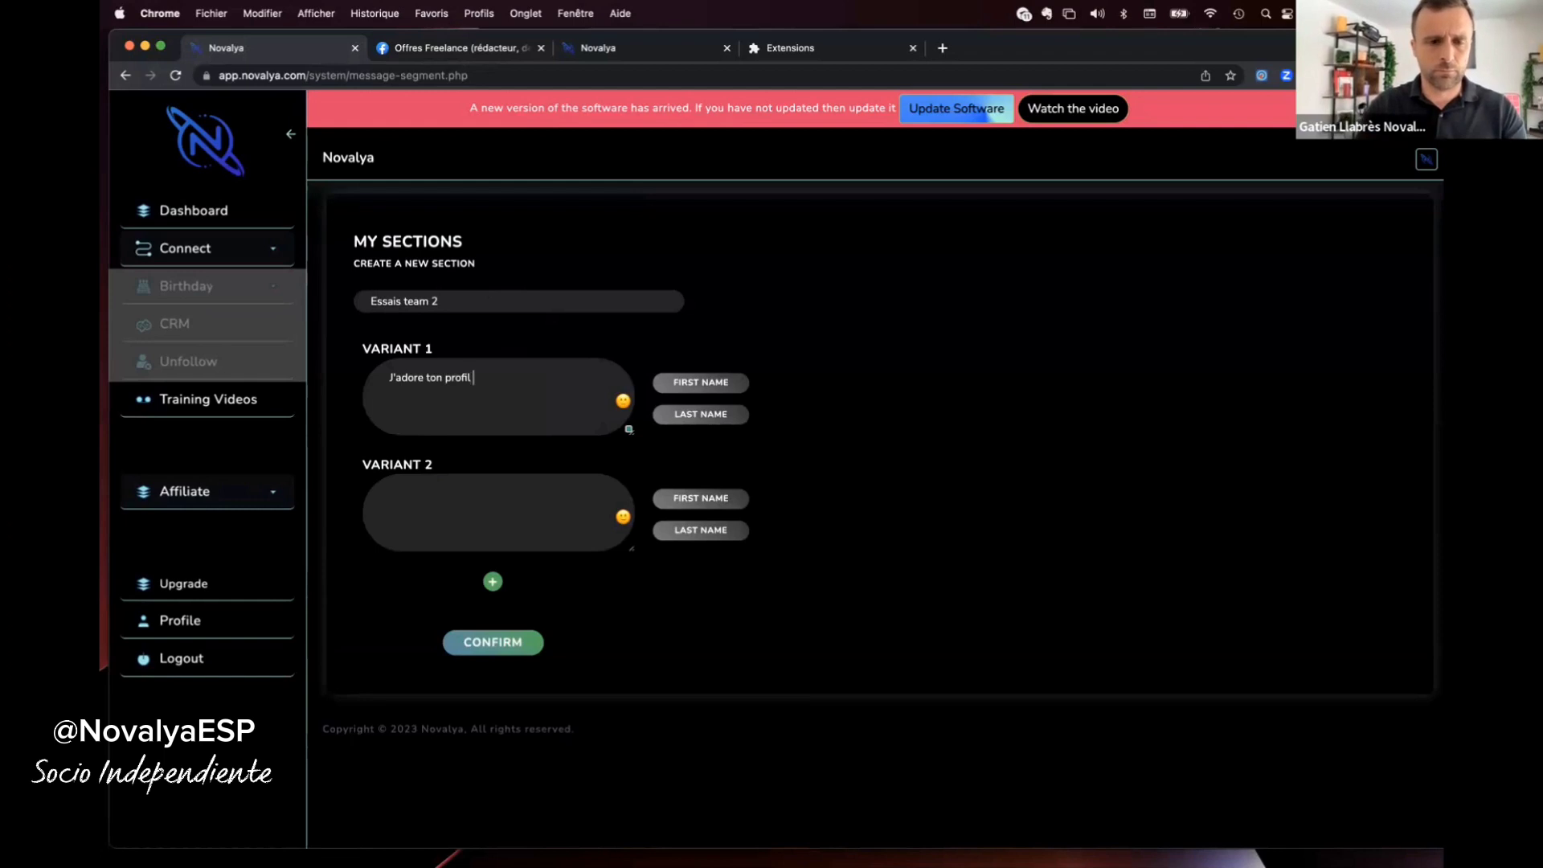
{"action": "left_click", "coordinate": [622, 400]}
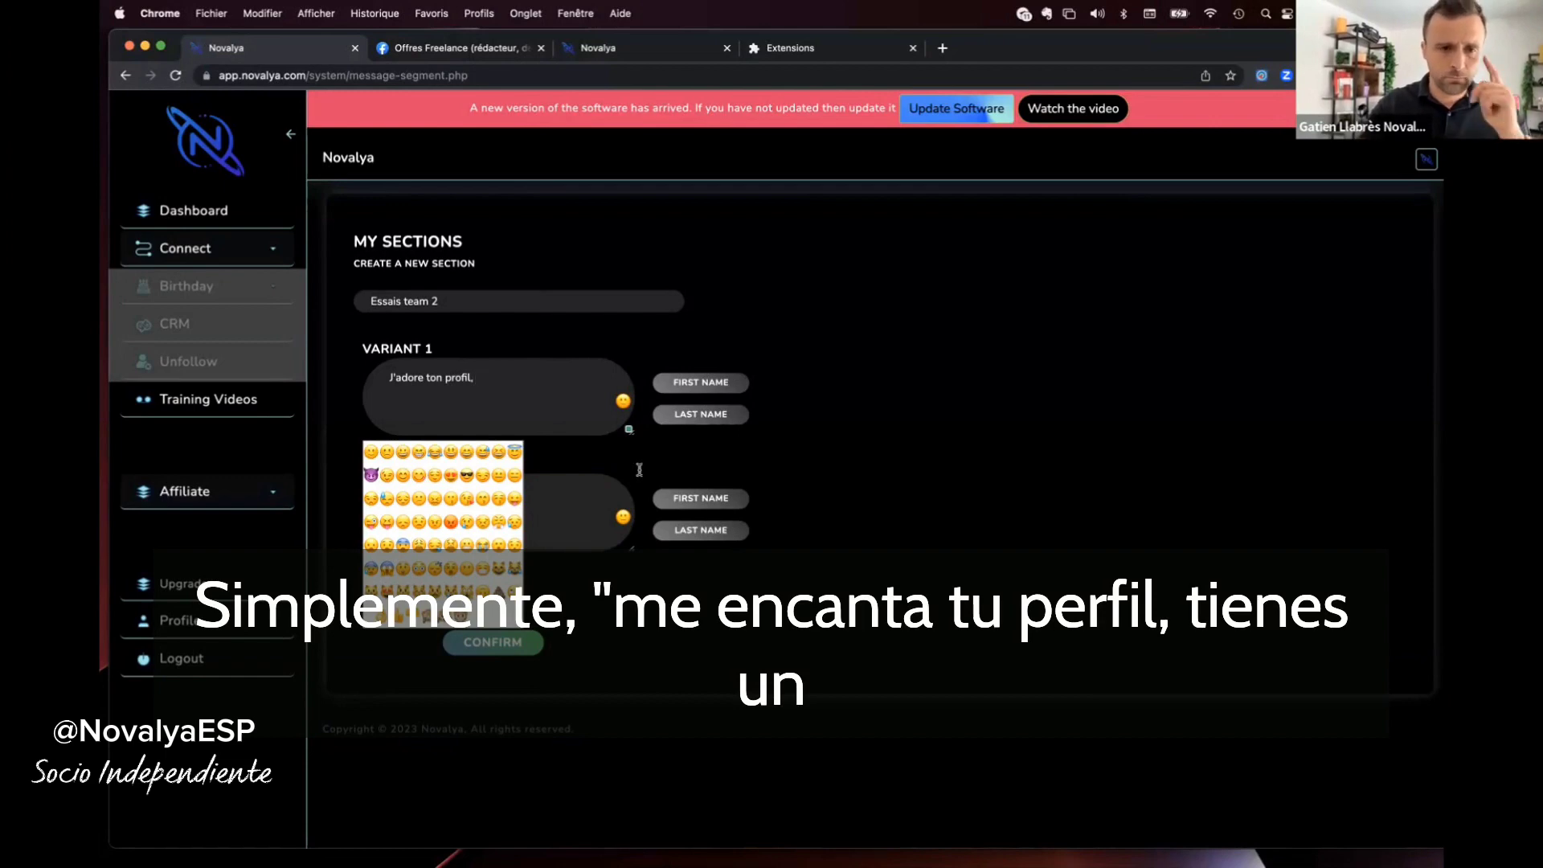
Write Variant 2 of the section as "Tu as un super profil,".
{"action": "left_click", "coordinate": [561, 511]}
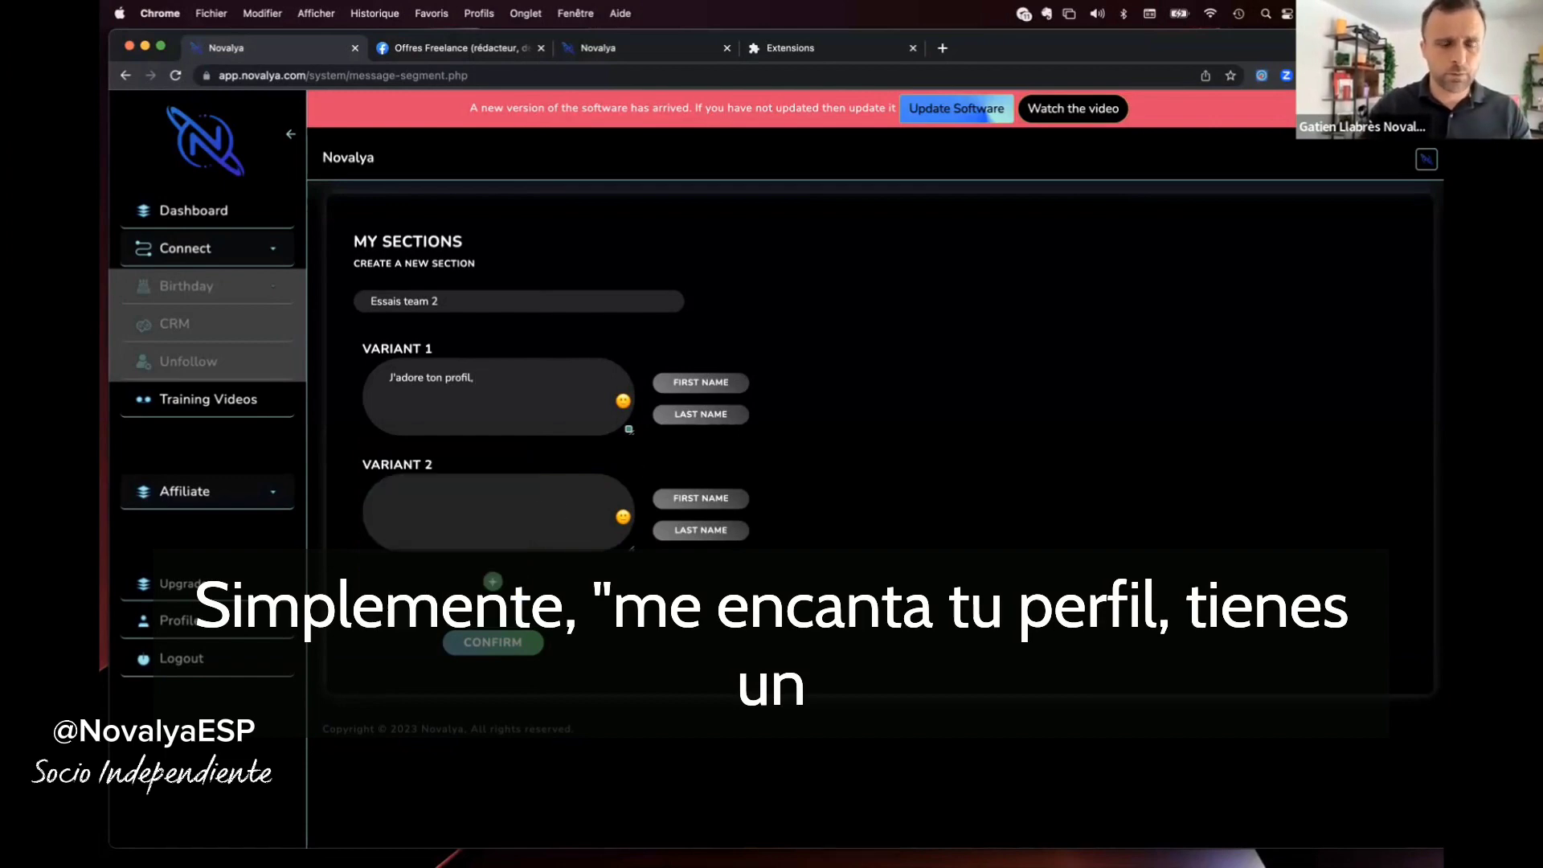
{"action": "type", "text": "Tu as"}
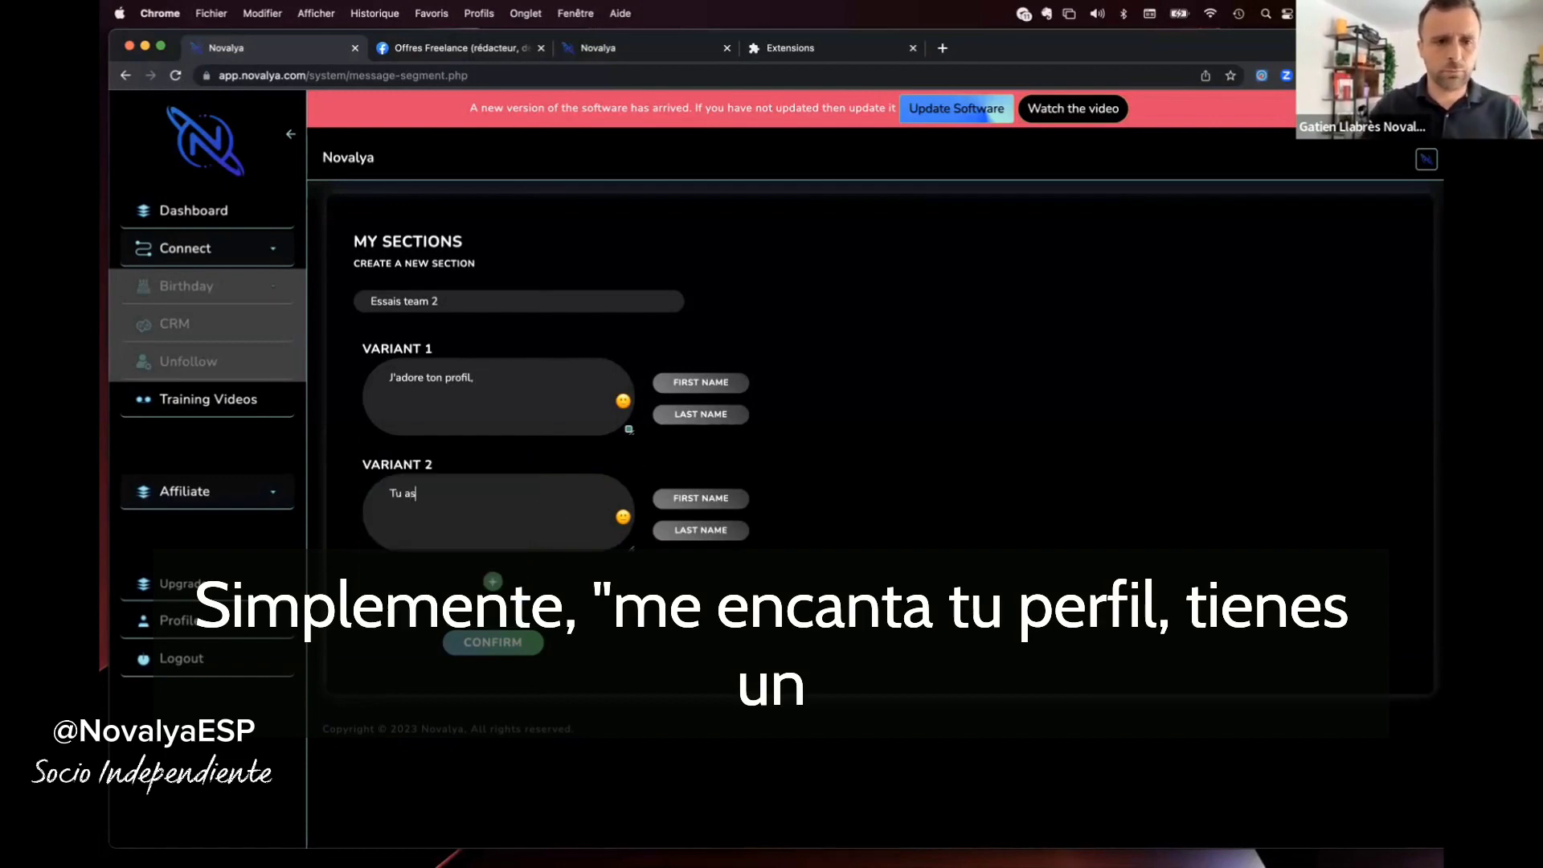
{"action": "type", "text": " un super"}
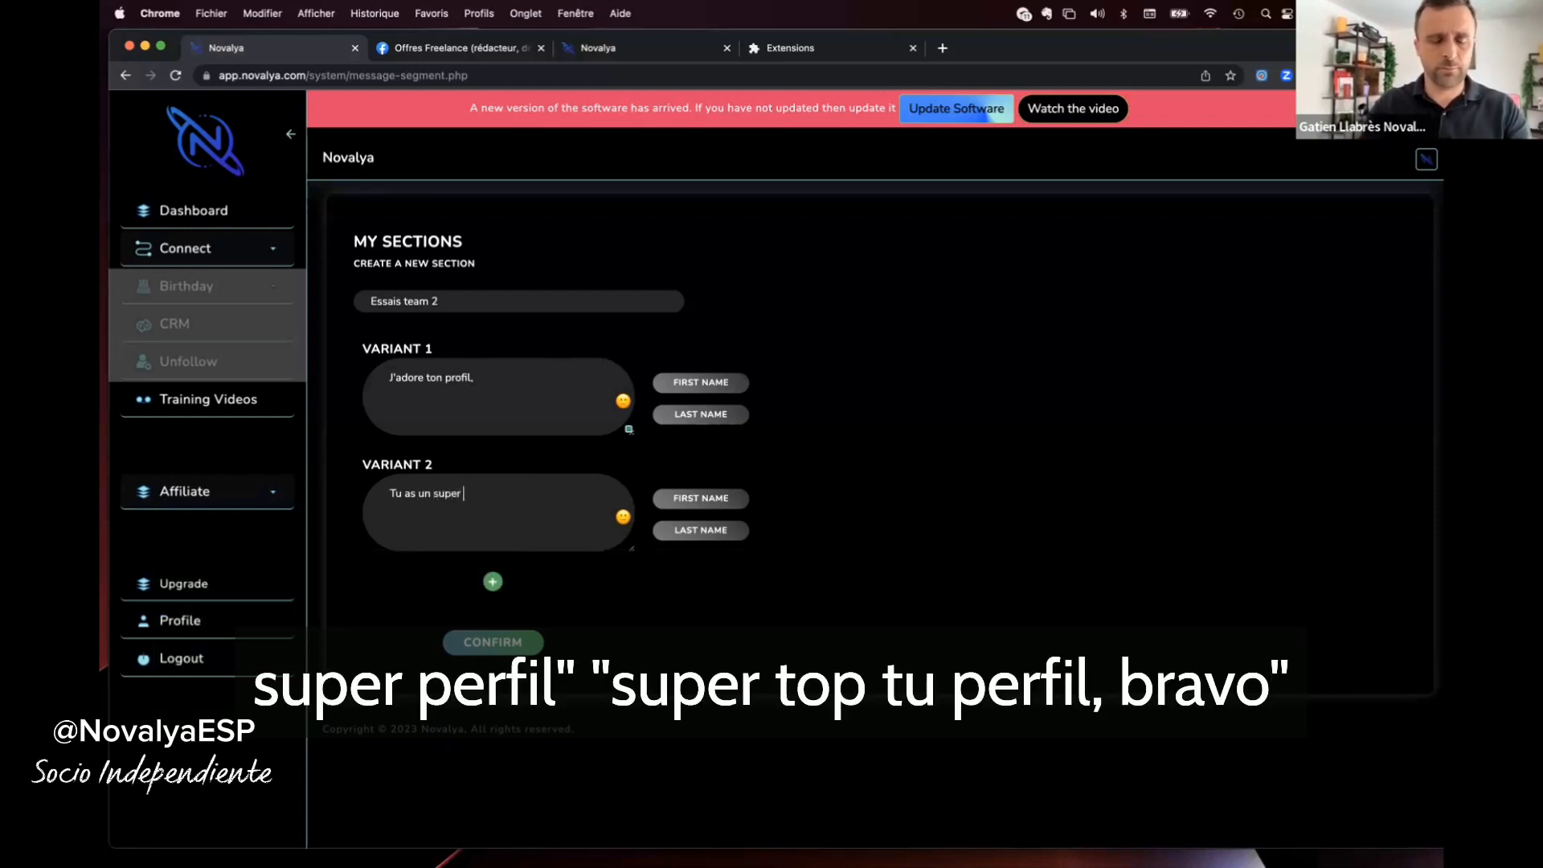
{"action": "type", "text": " profil"}
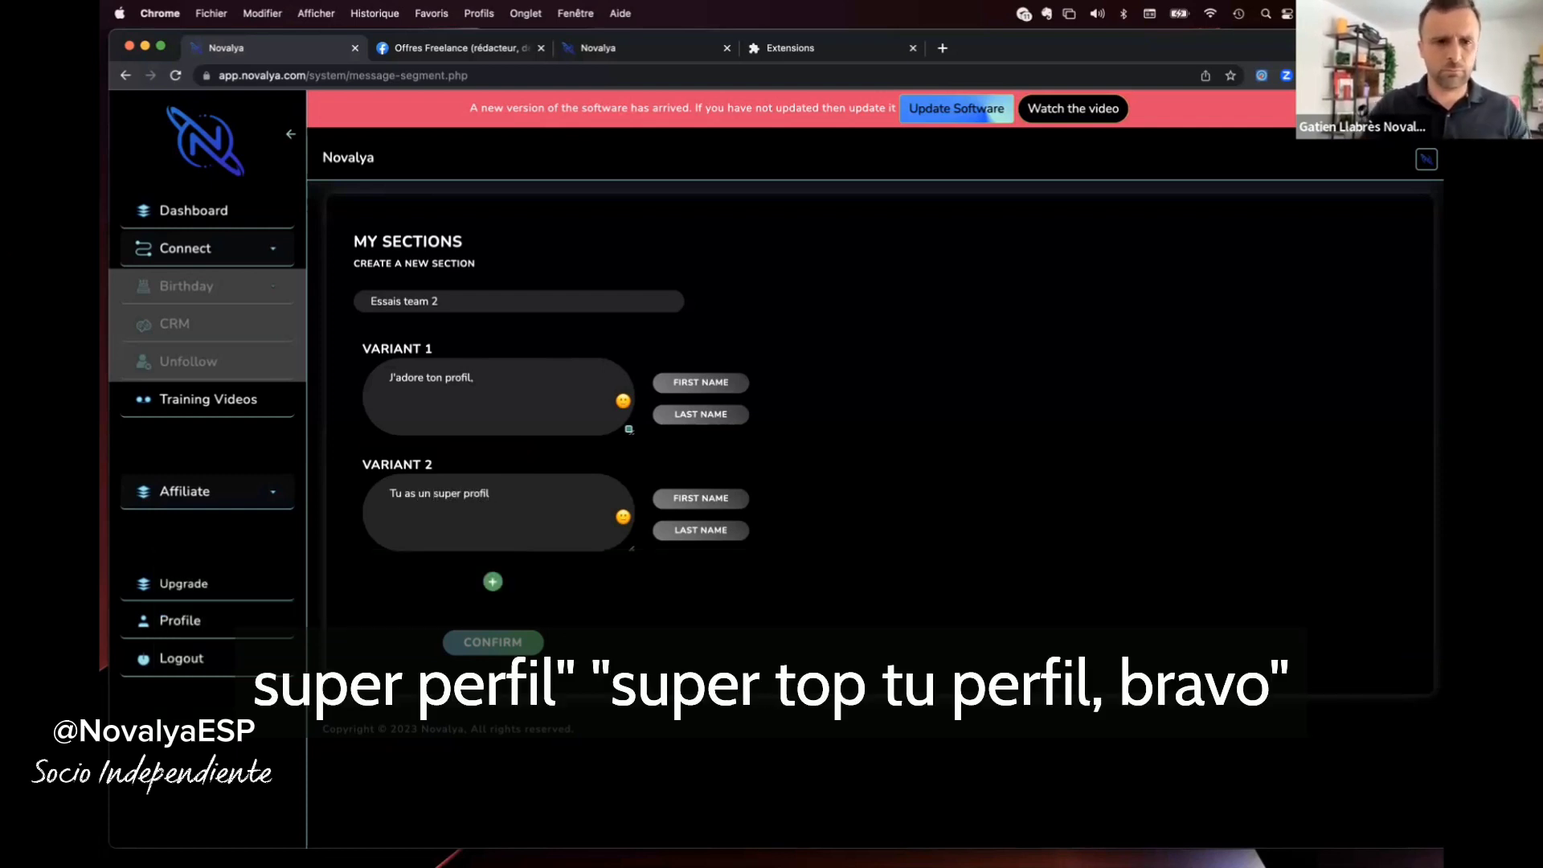
{"action": "type", "text": ","}
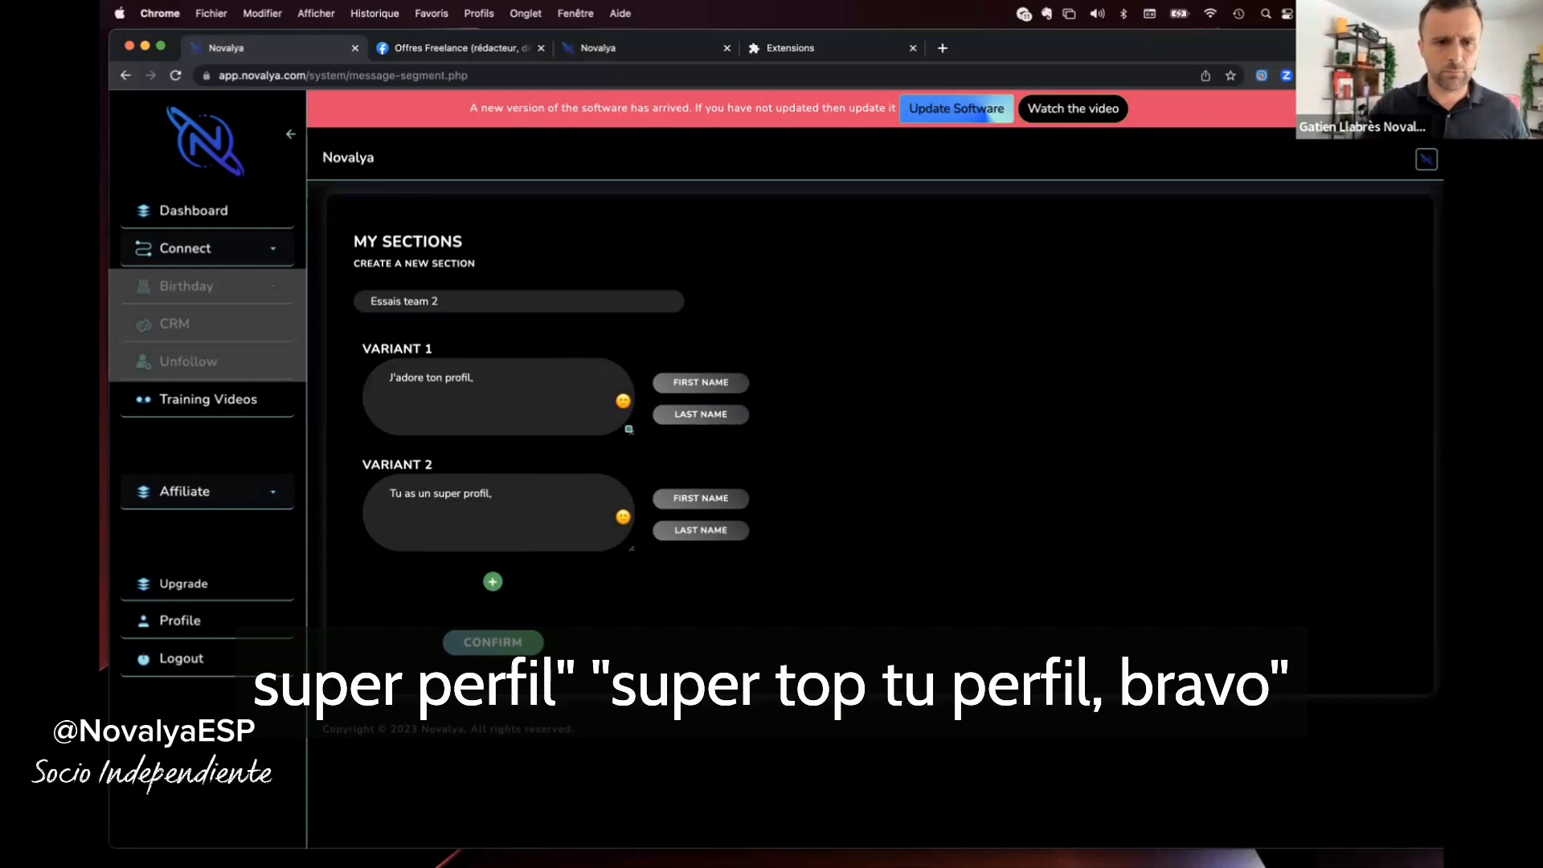
Add a third variant to the section reading "Super top ton profil bravo,".
{"action": "left_click", "coordinate": [493, 581]}
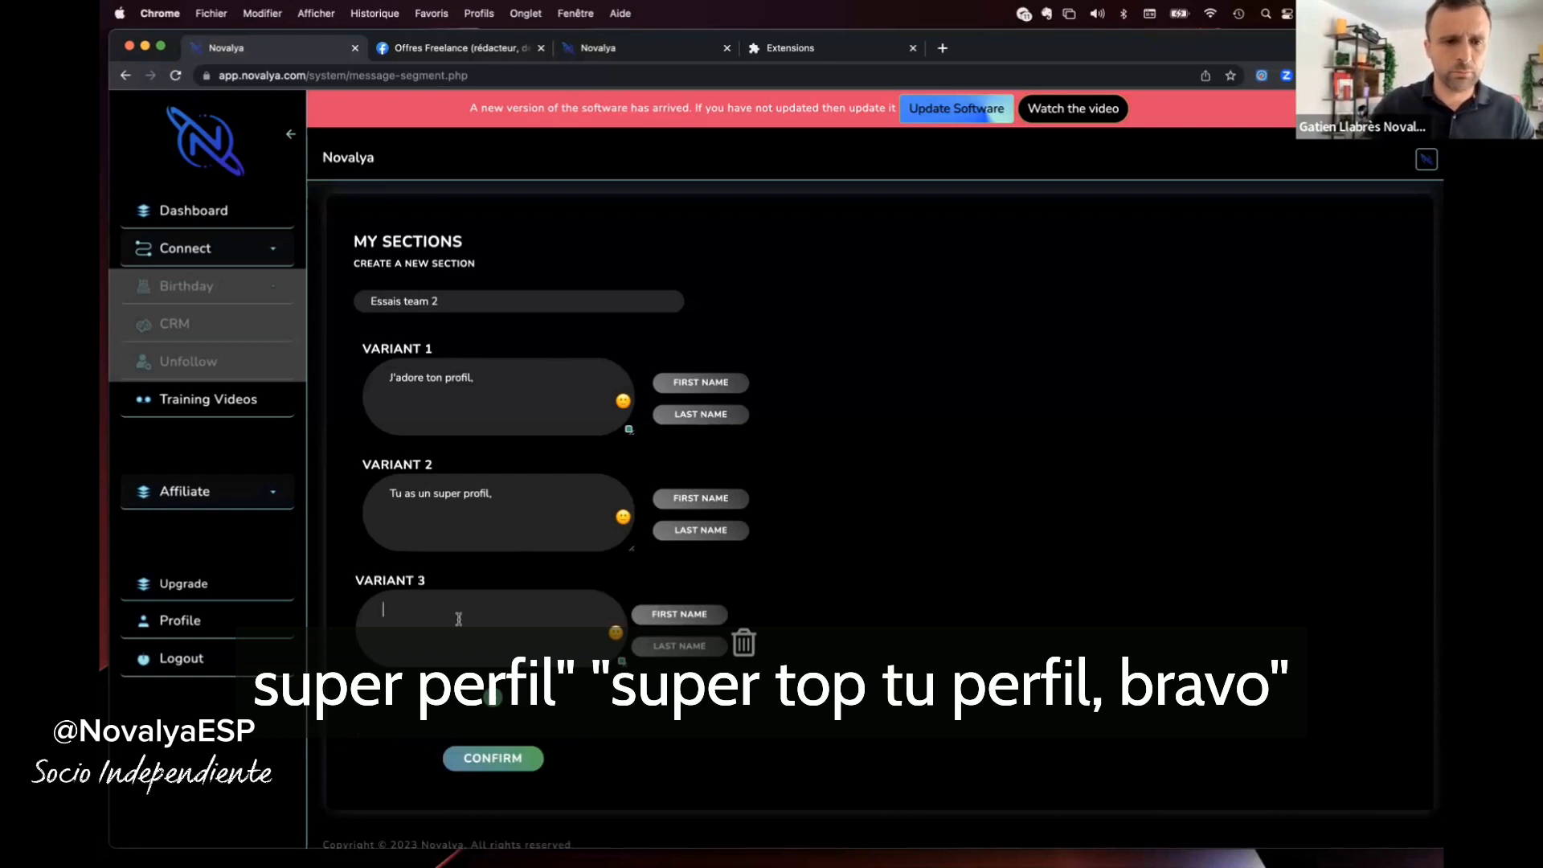
{"action": "type", "text": "Supe"}
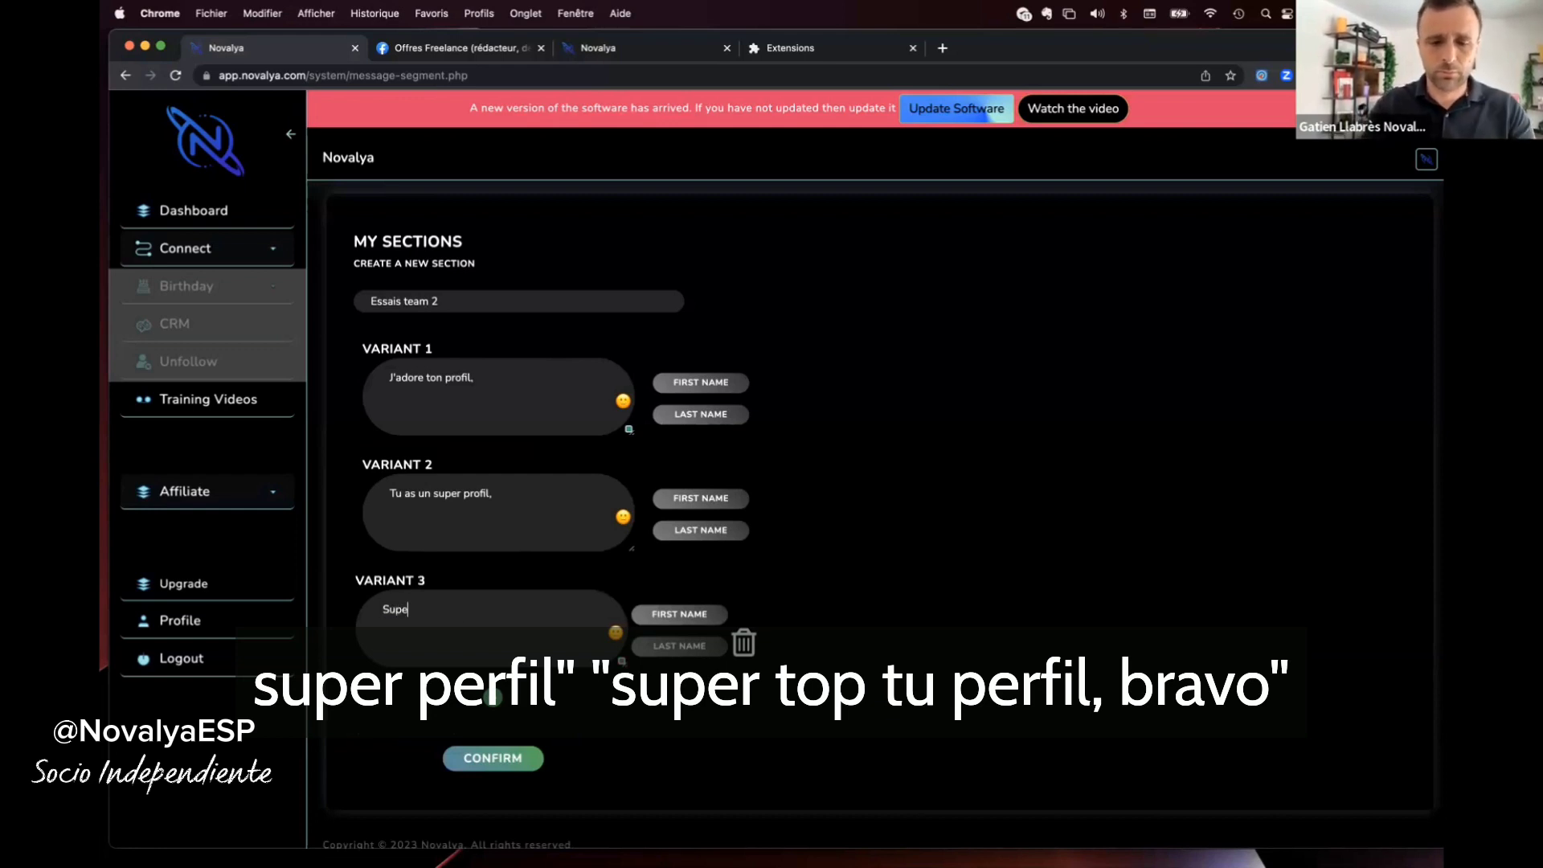
{"action": "type", "text": "r top "}
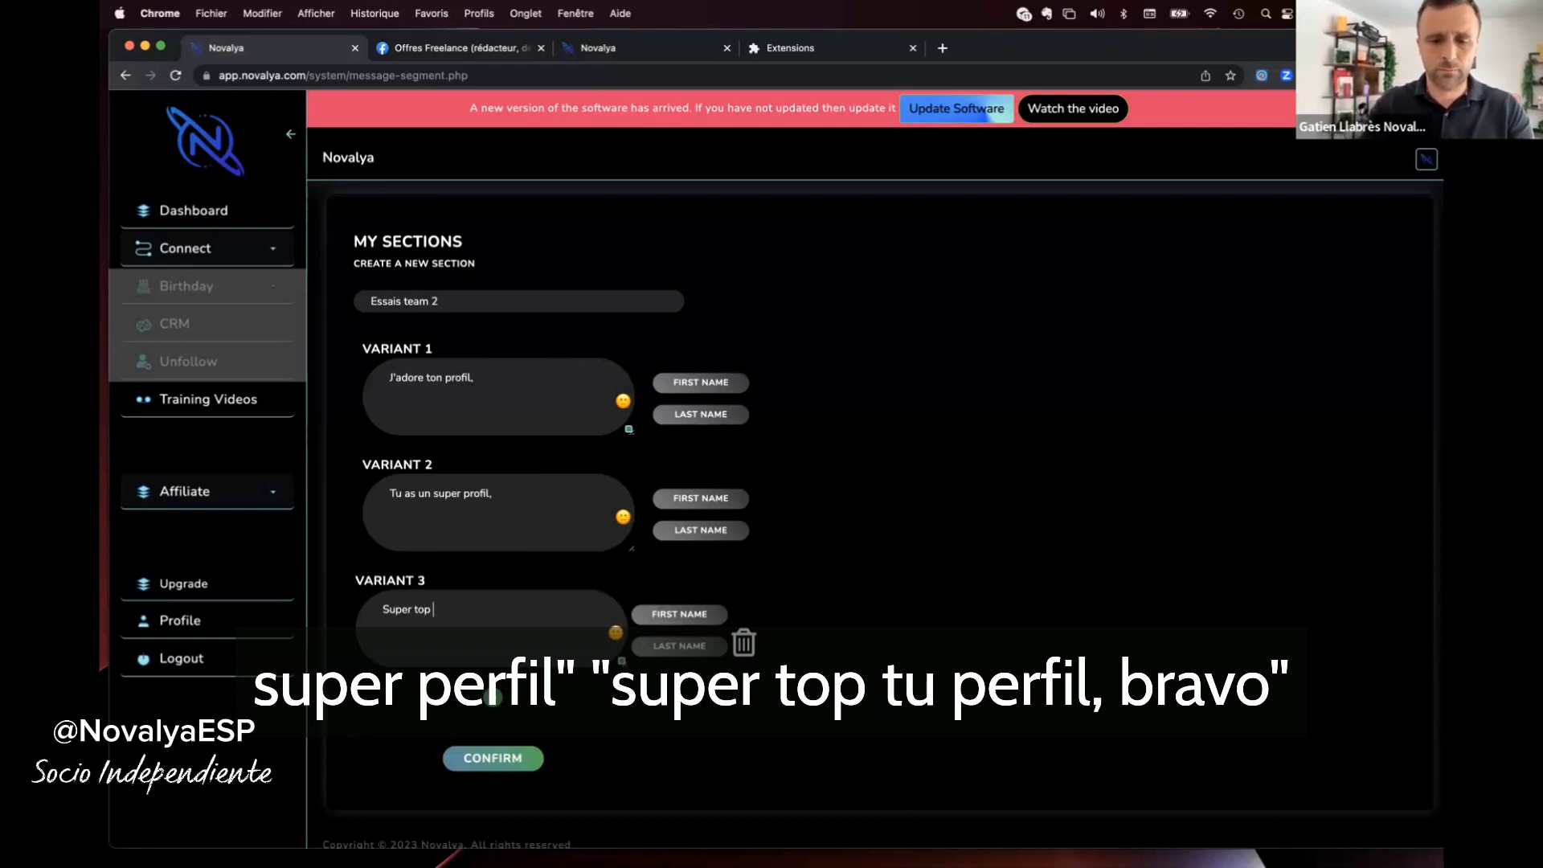
{"action": "type", "text": "ton profil bravo,"}
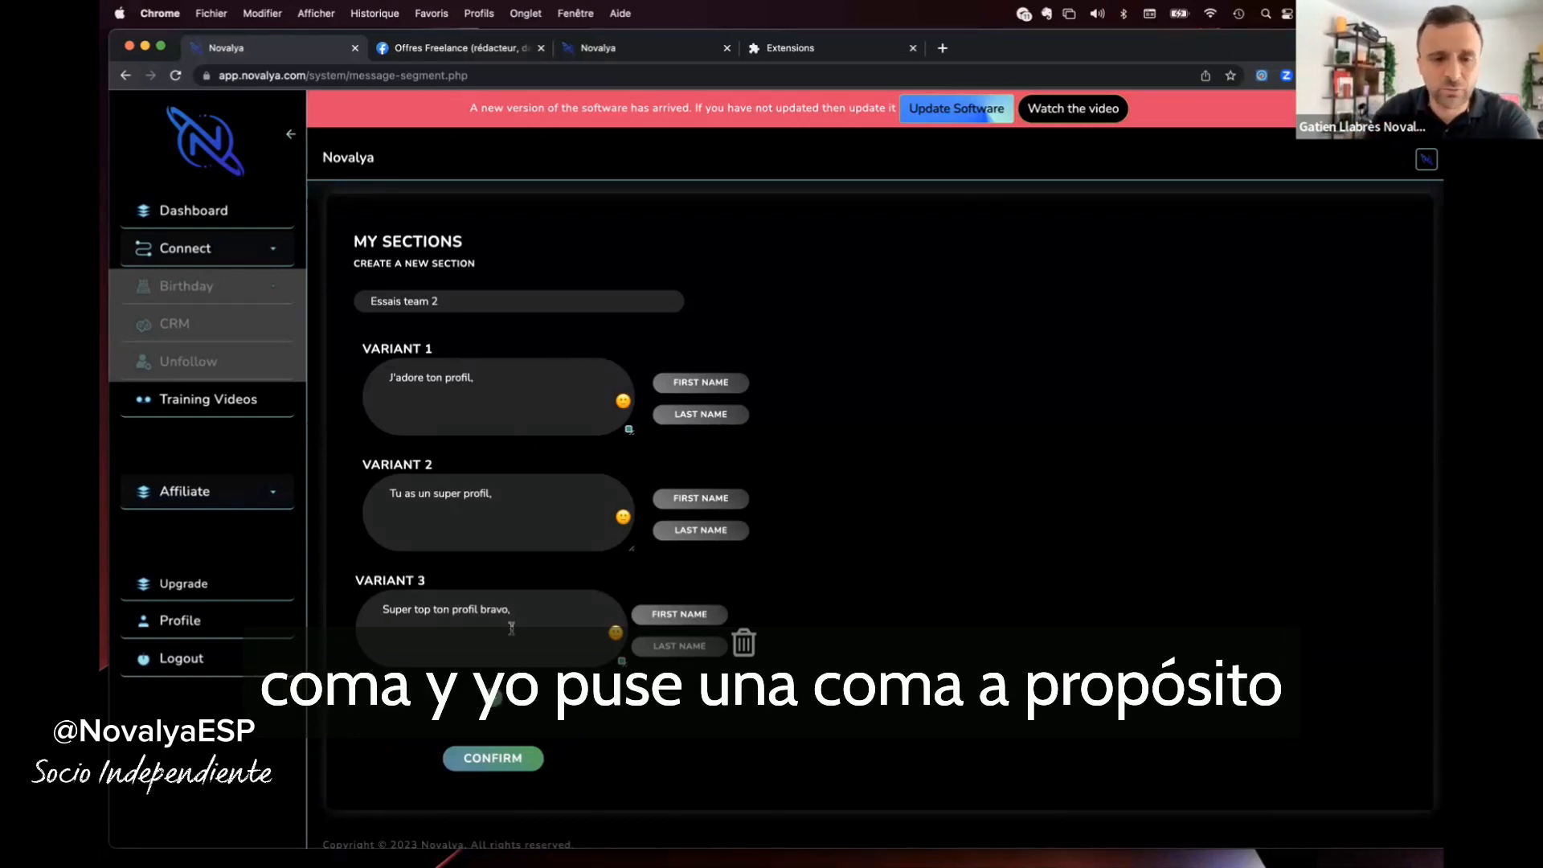
{"action": "scroll", "coordinate": [514, 626], "scroll_direction": "down", "scroll_amount": 2}
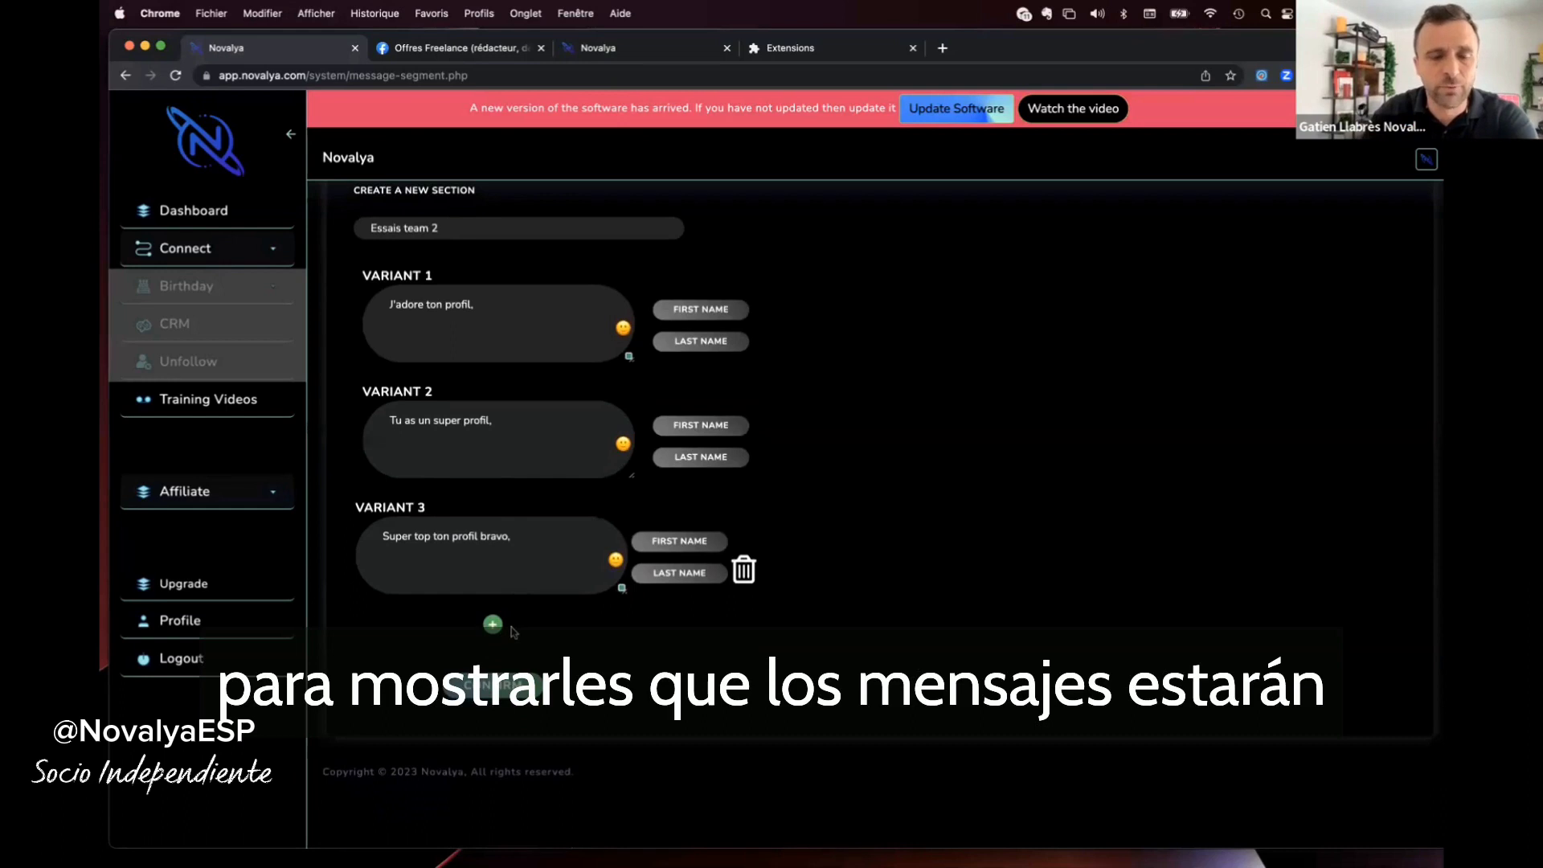
Save the Essais team 2 section and start a new message section named "Essais 3".
{"action": "left_click", "coordinate": [539, 548]}
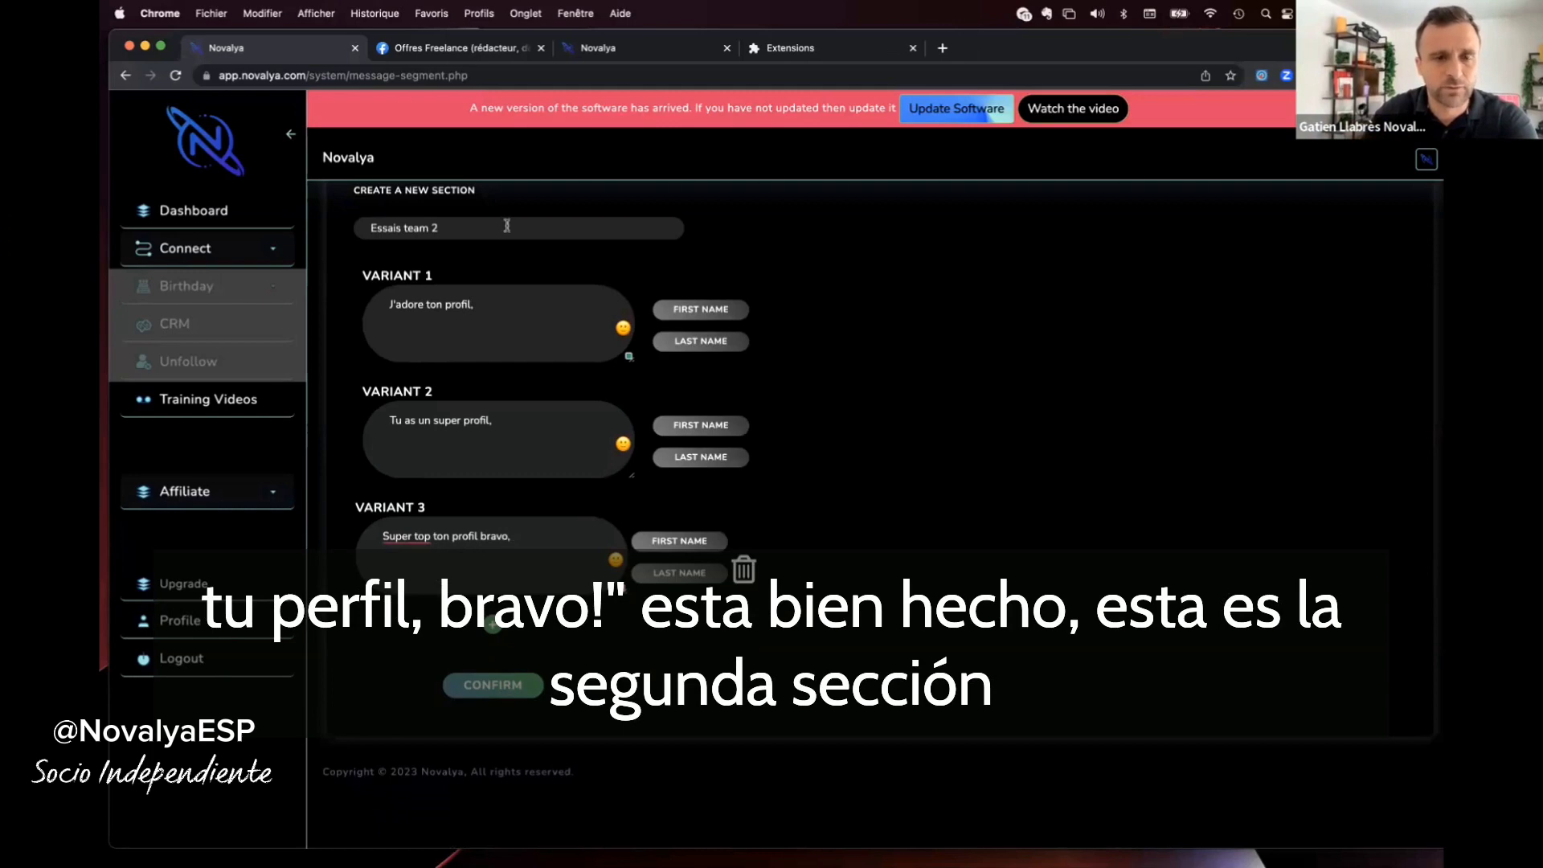
{"action": "left_click", "coordinate": [489, 688]}
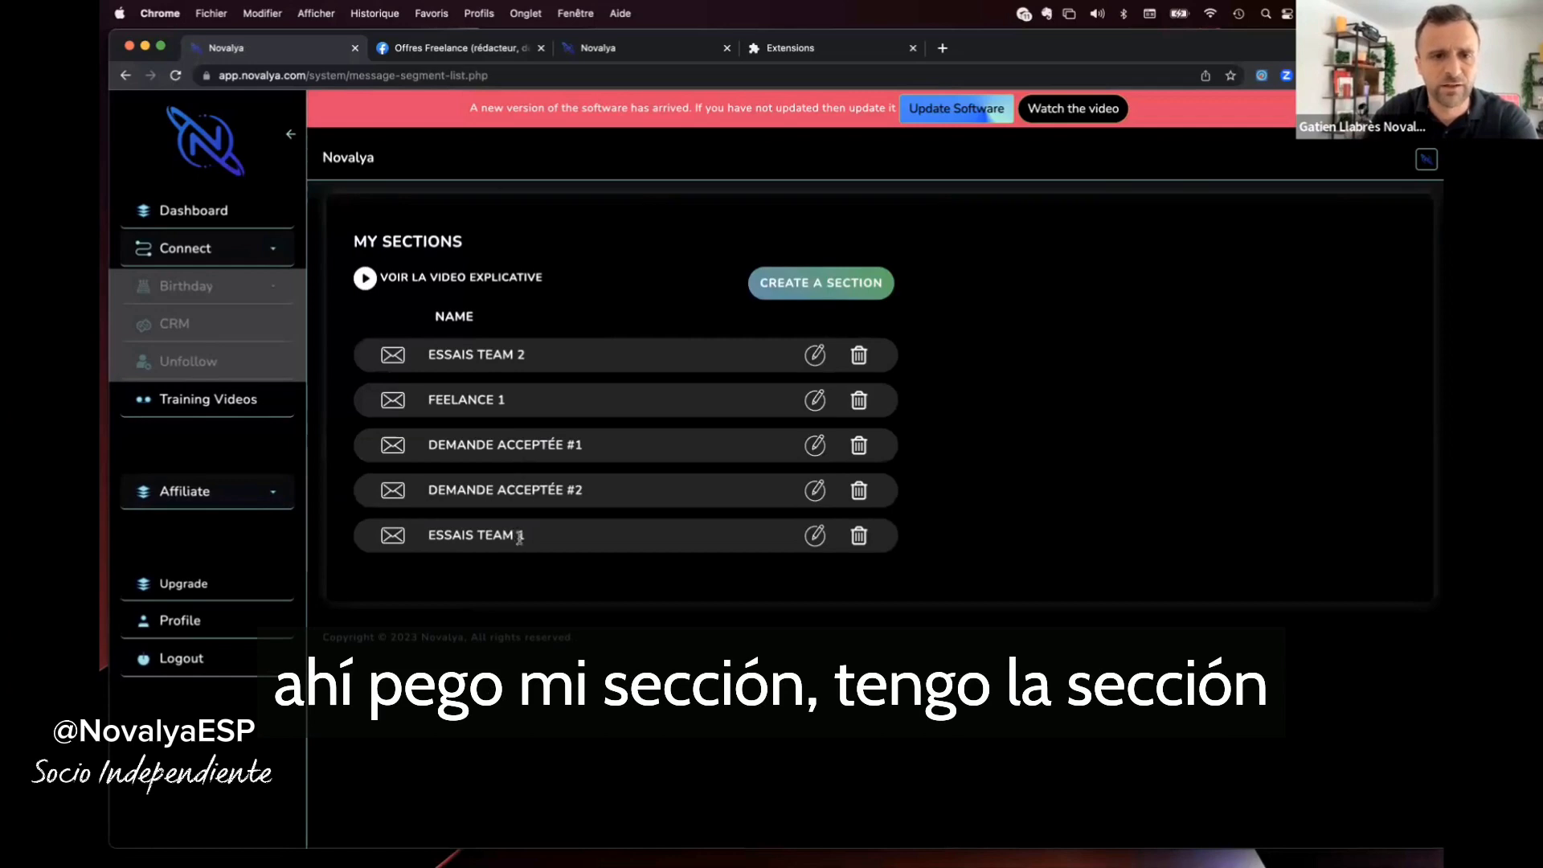
{"action": "left_click", "coordinate": [813, 288]}
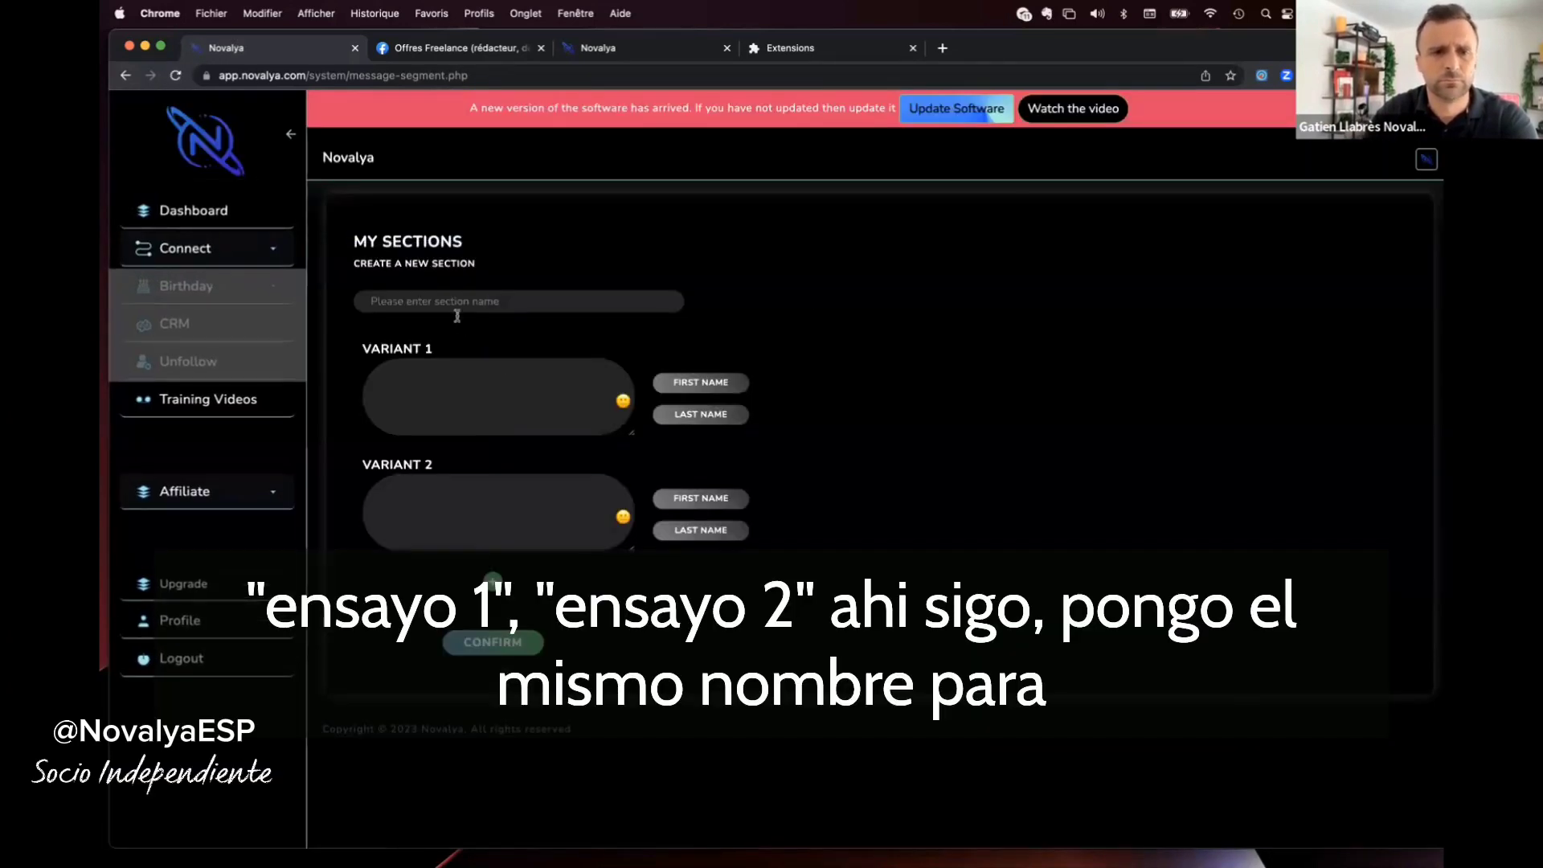
{"action": "left_click", "coordinate": [457, 301]}
{"action": "type", "text": "Essai"}
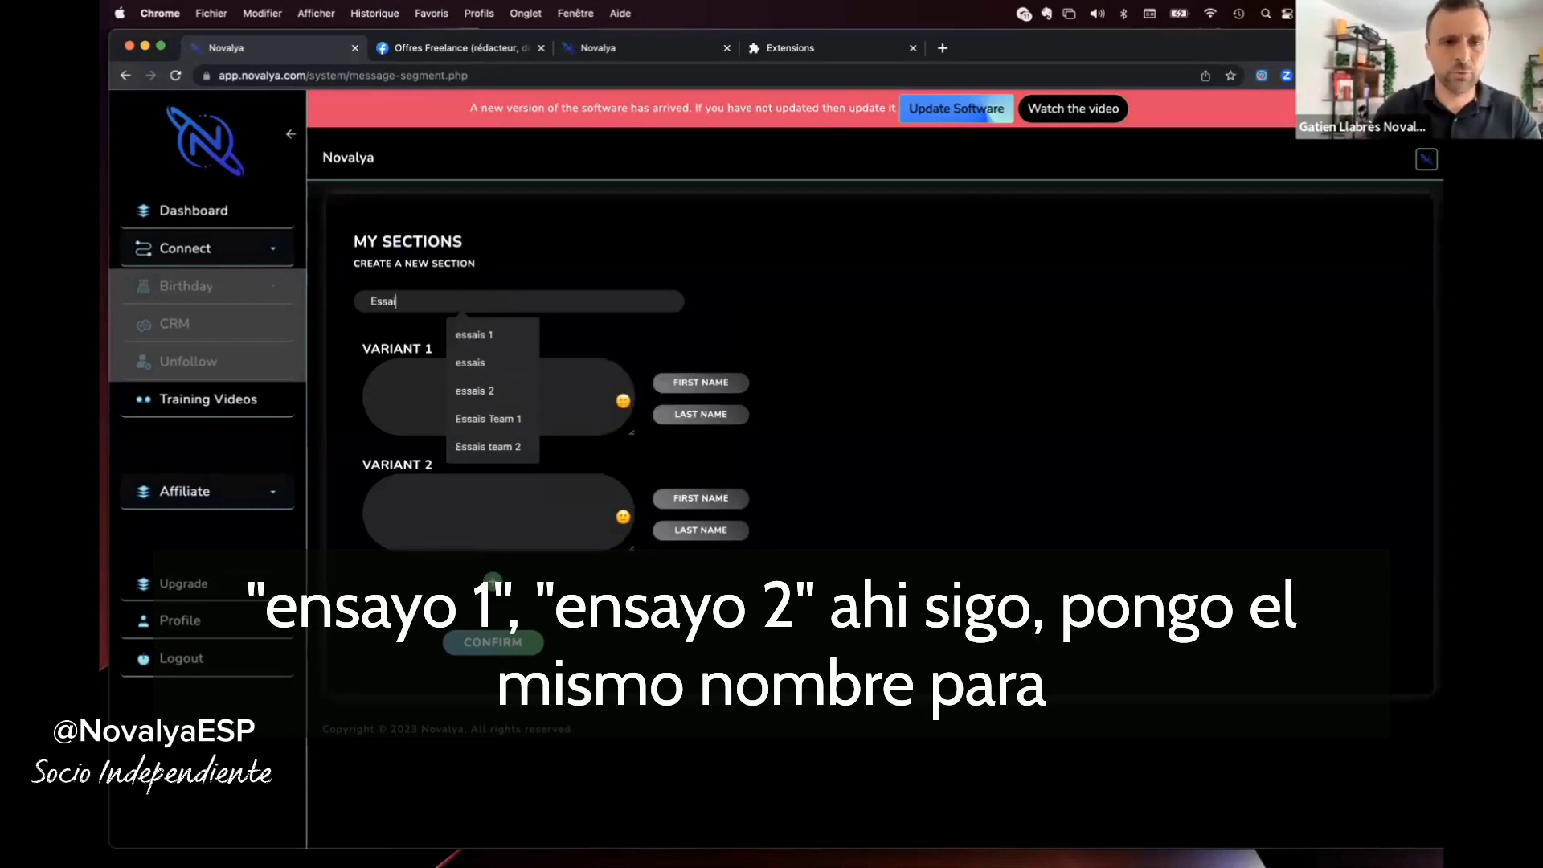
{"action": "type", "text": "s 3"}
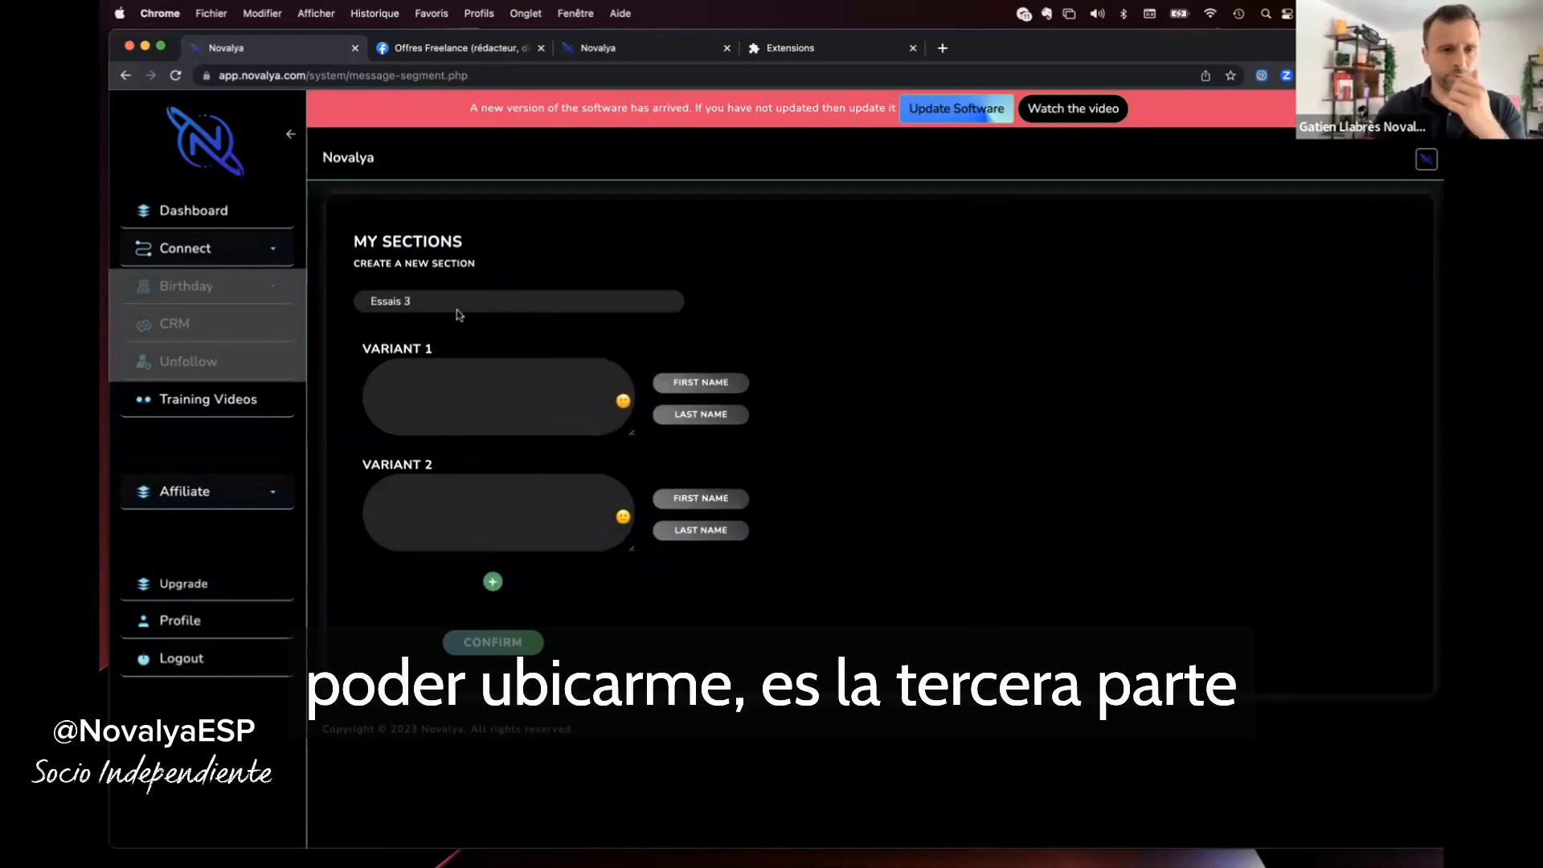
Write Variant 1 of the new section as "tu es entrepreneur ?".
{"action": "left_click", "coordinate": [489, 376]}
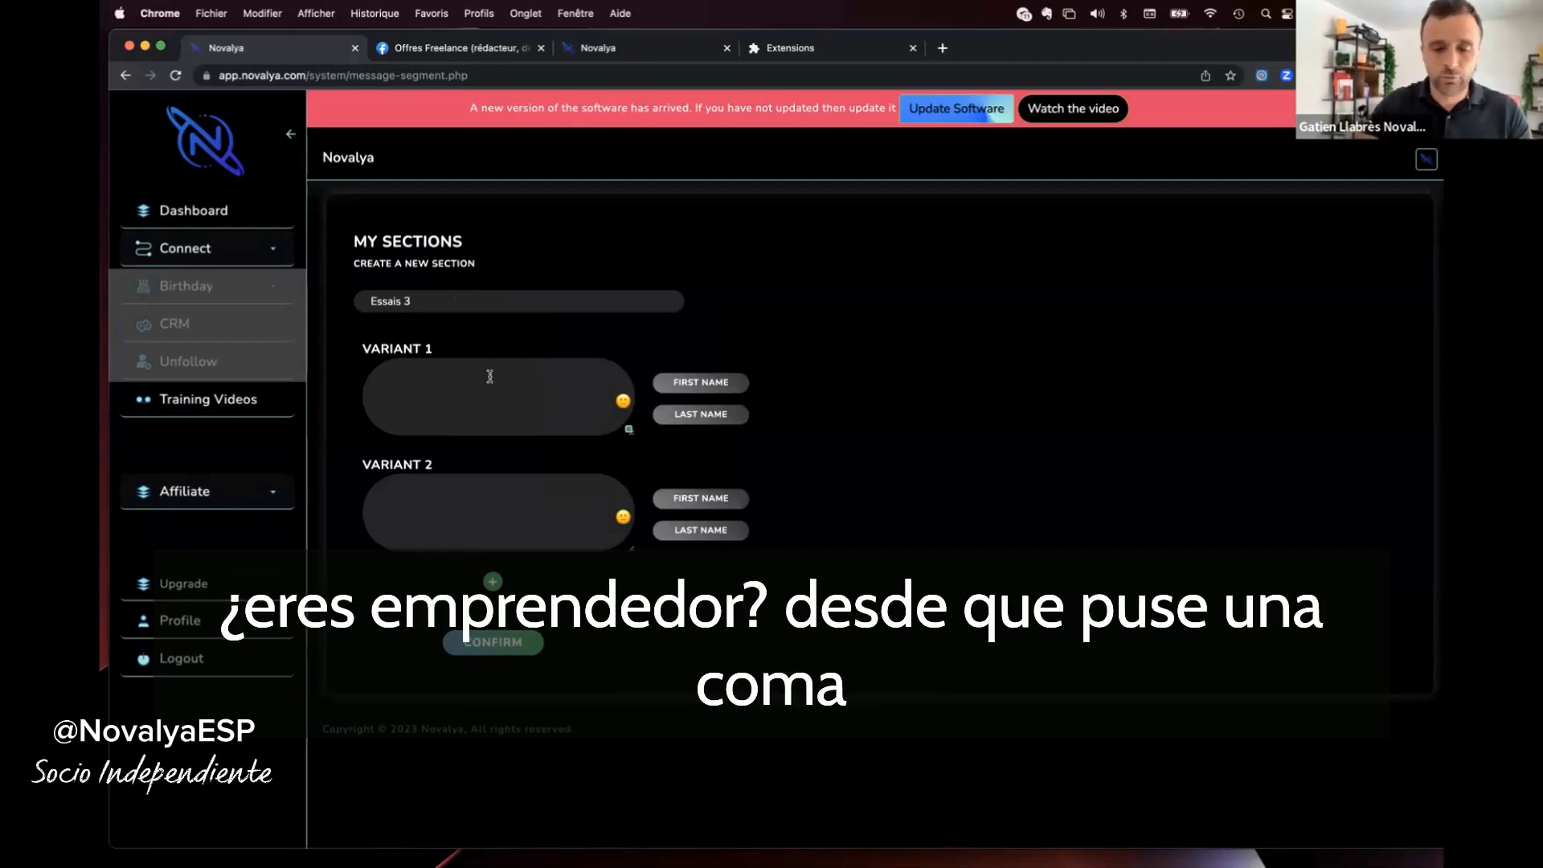
{"action": "type", "text": "tu es entr"}
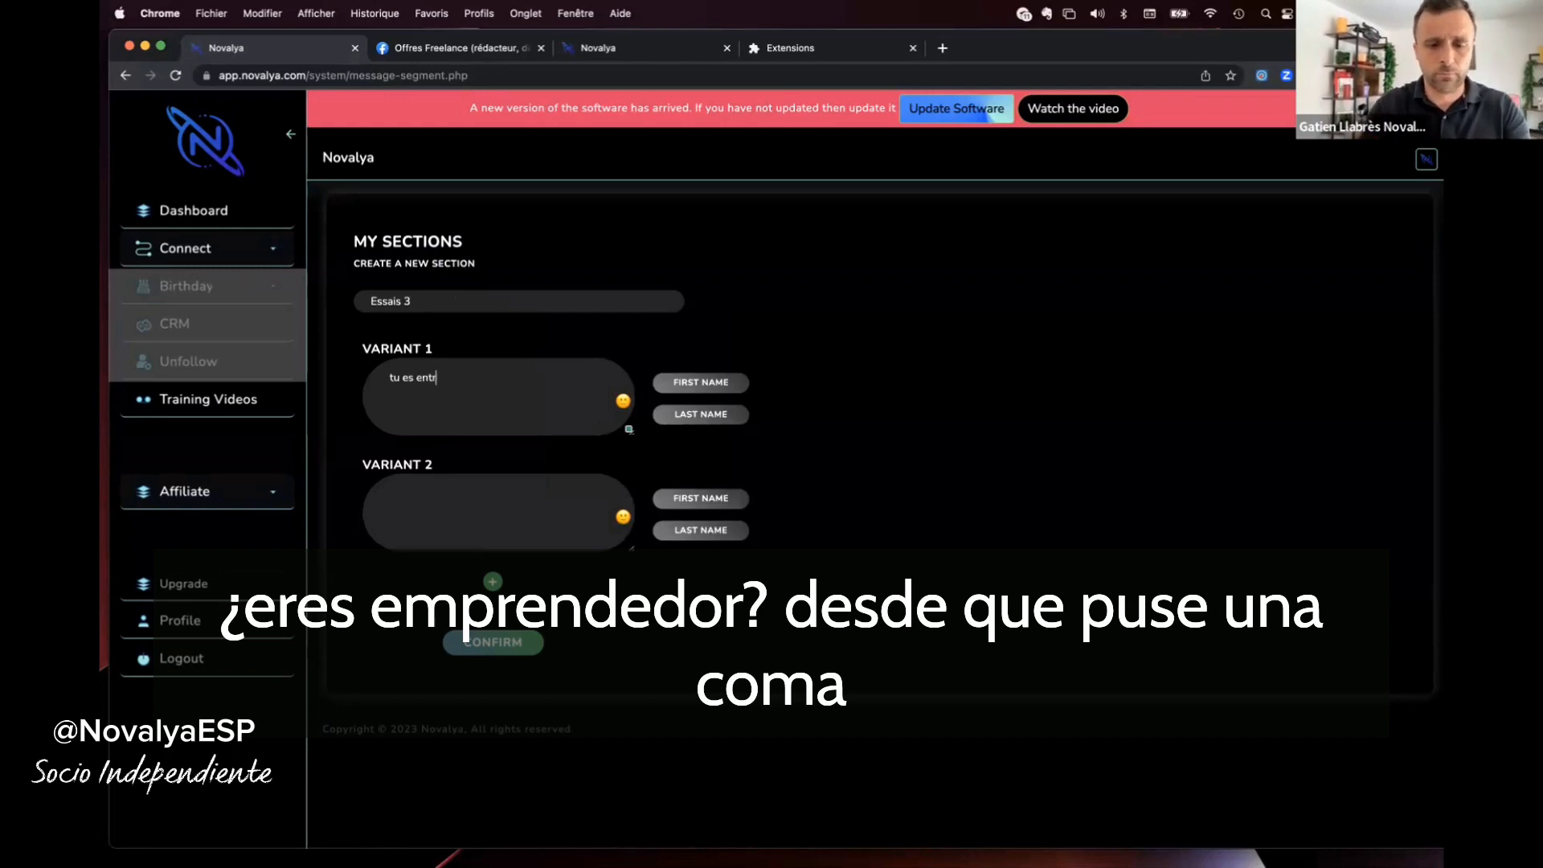
{"action": "type", "text": "eprenu"}
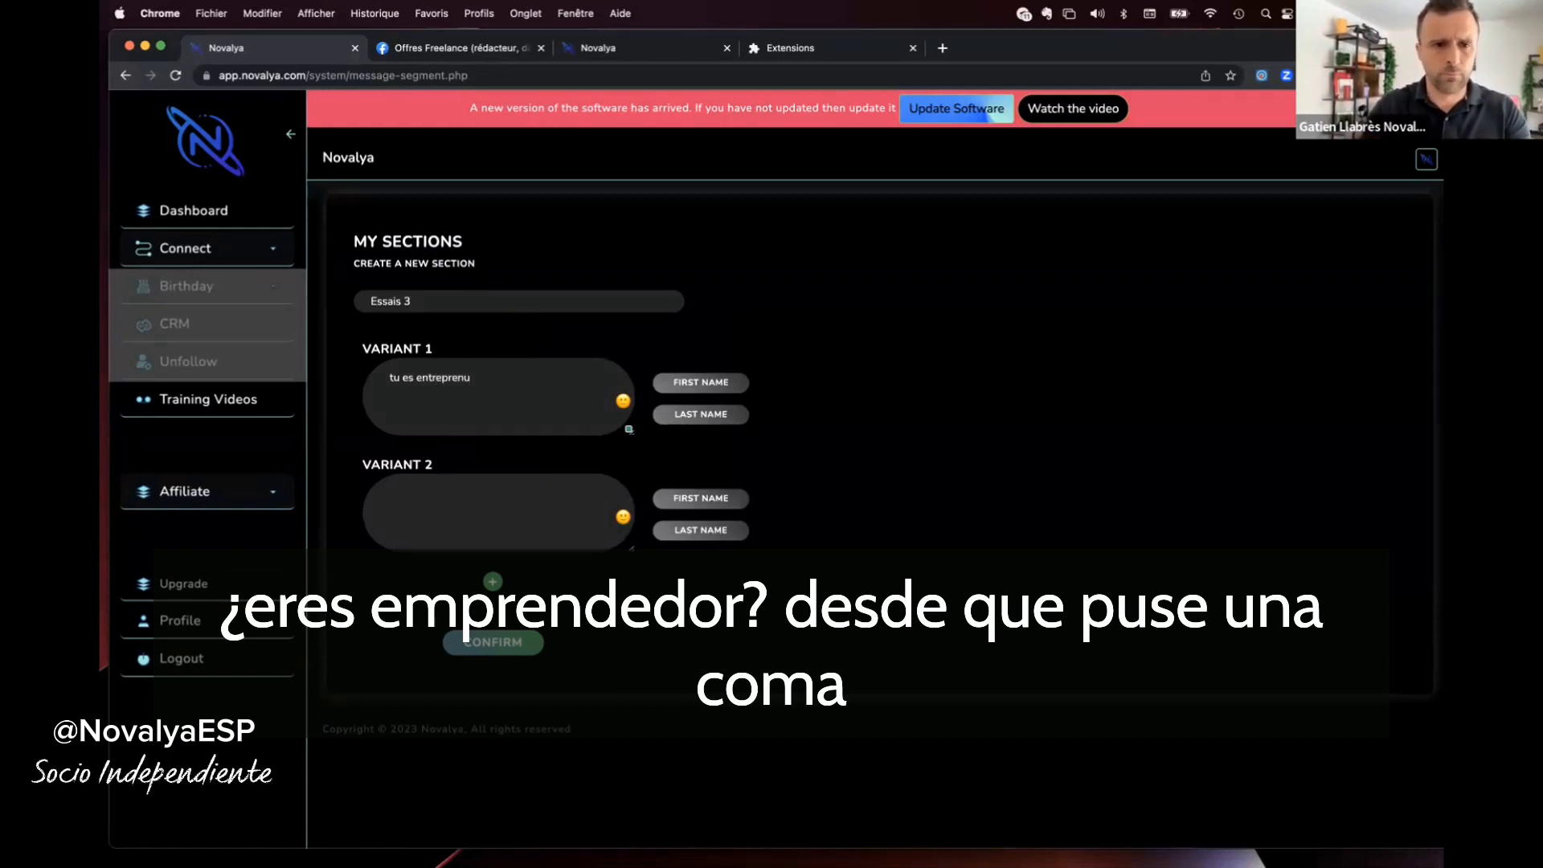
{"action": "key", "text": "BackSpace"}
{"action": "type", "text": "eur ?"}
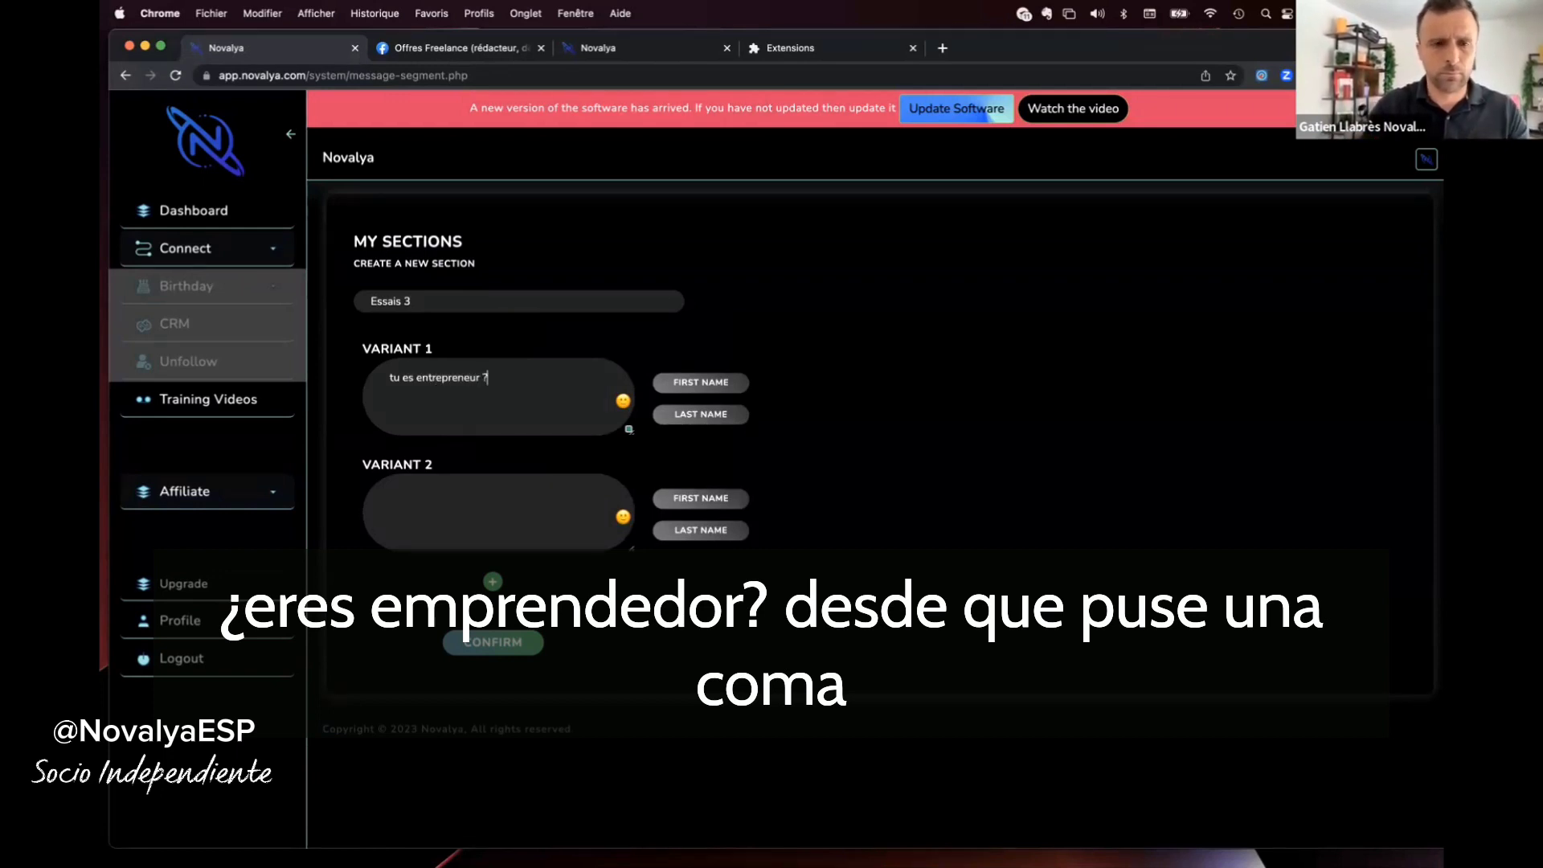
{"action": "left_click", "coordinate": [477, 496]}
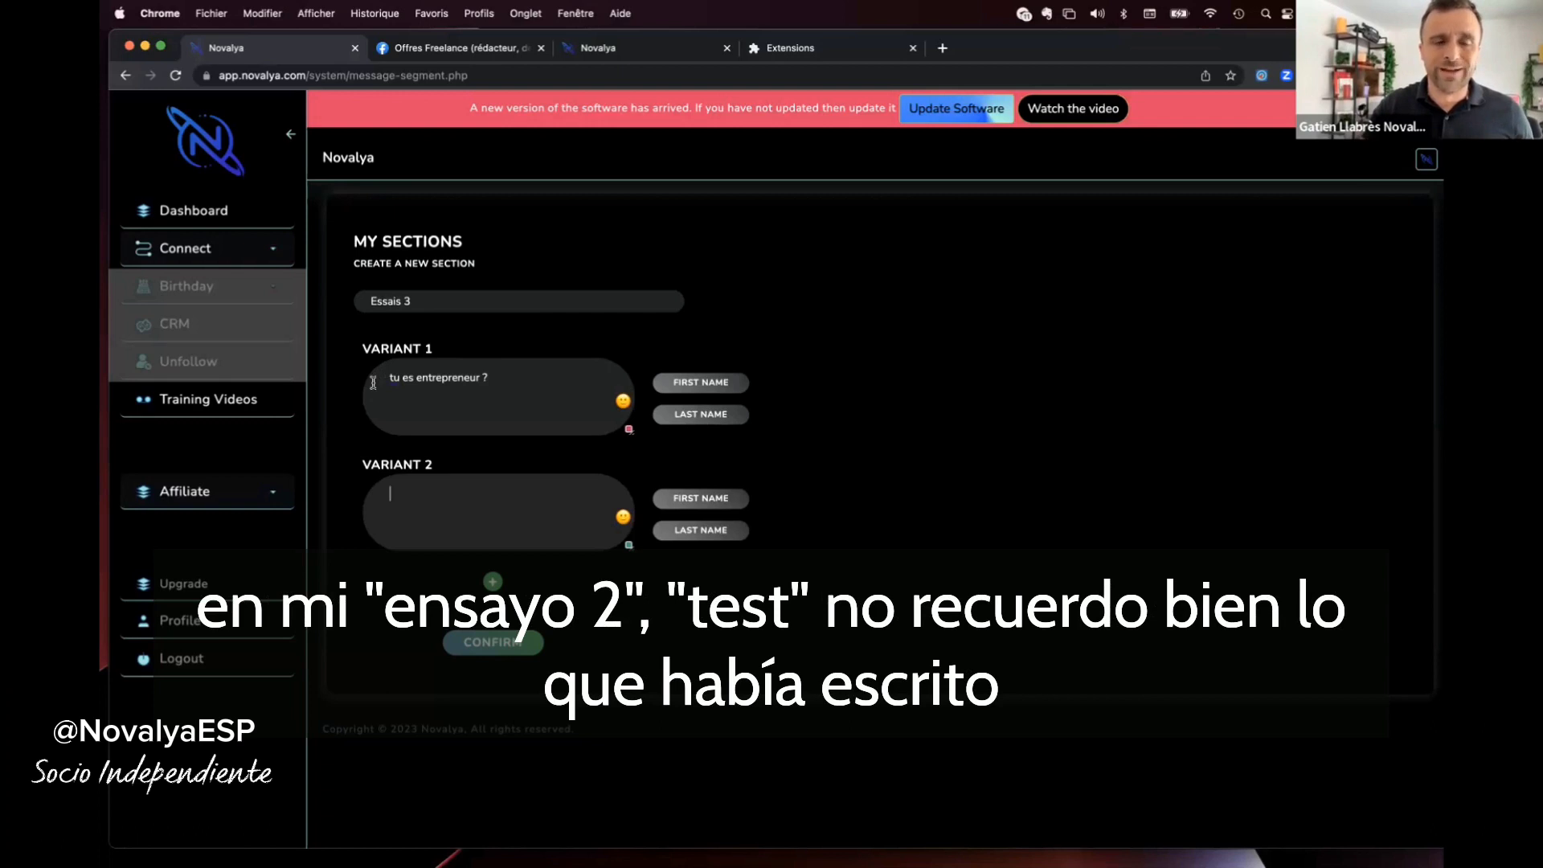
Change the section name to "Essais team 3".
{"action": "left_click", "coordinate": [405, 300]}
{"action": "type", "text": "test"}
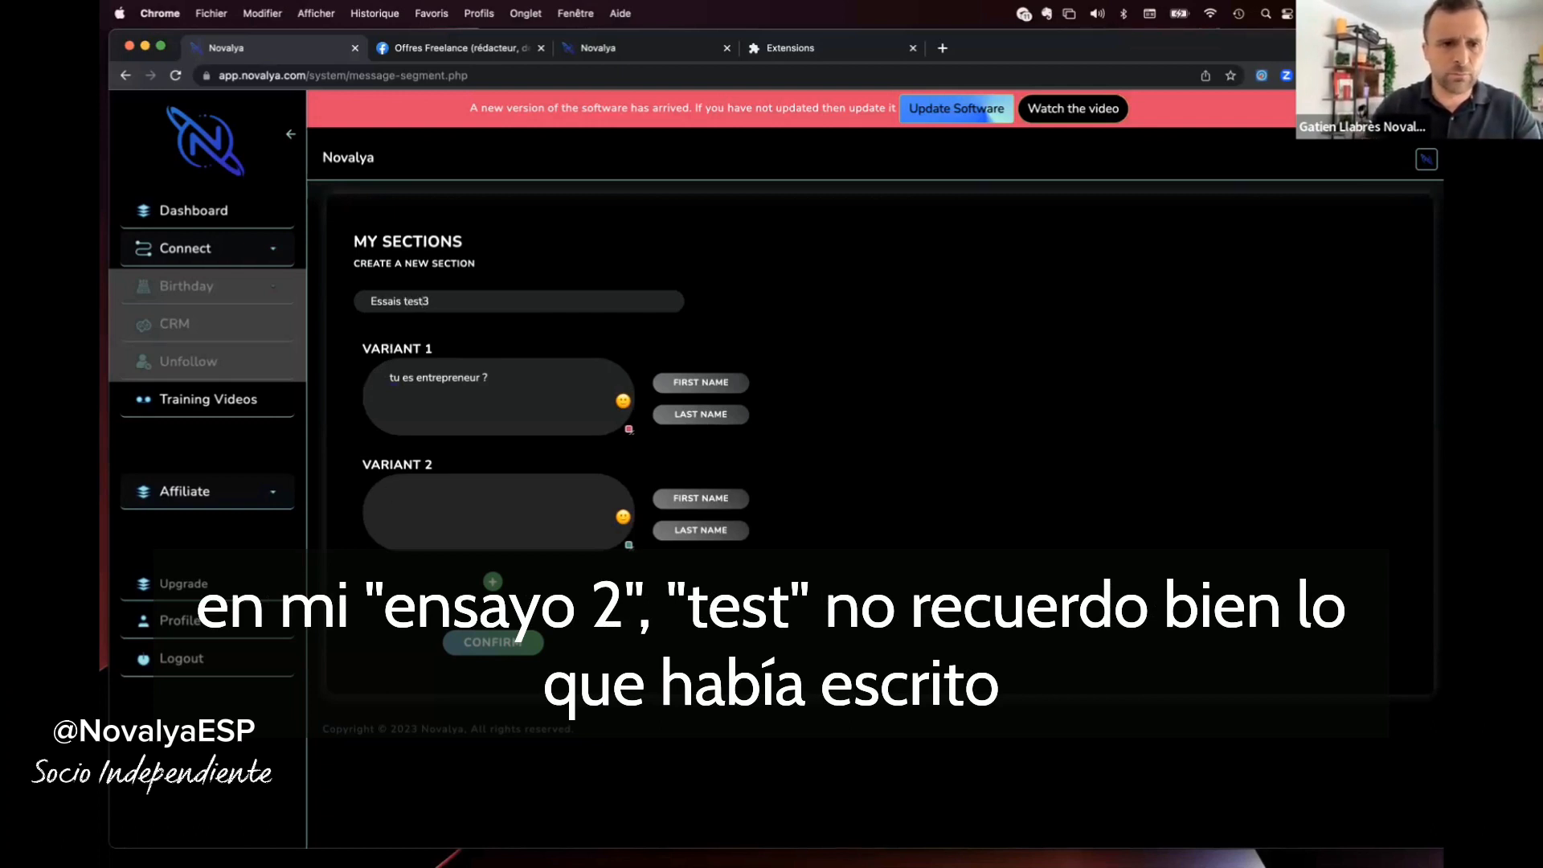
{"action": "key", "text": "BackSpace"}
{"action": "key", "text": "BackSpace"}
{"action": "key", "text": "BackSpace"}
{"action": "key", "text": "BackSpace"}
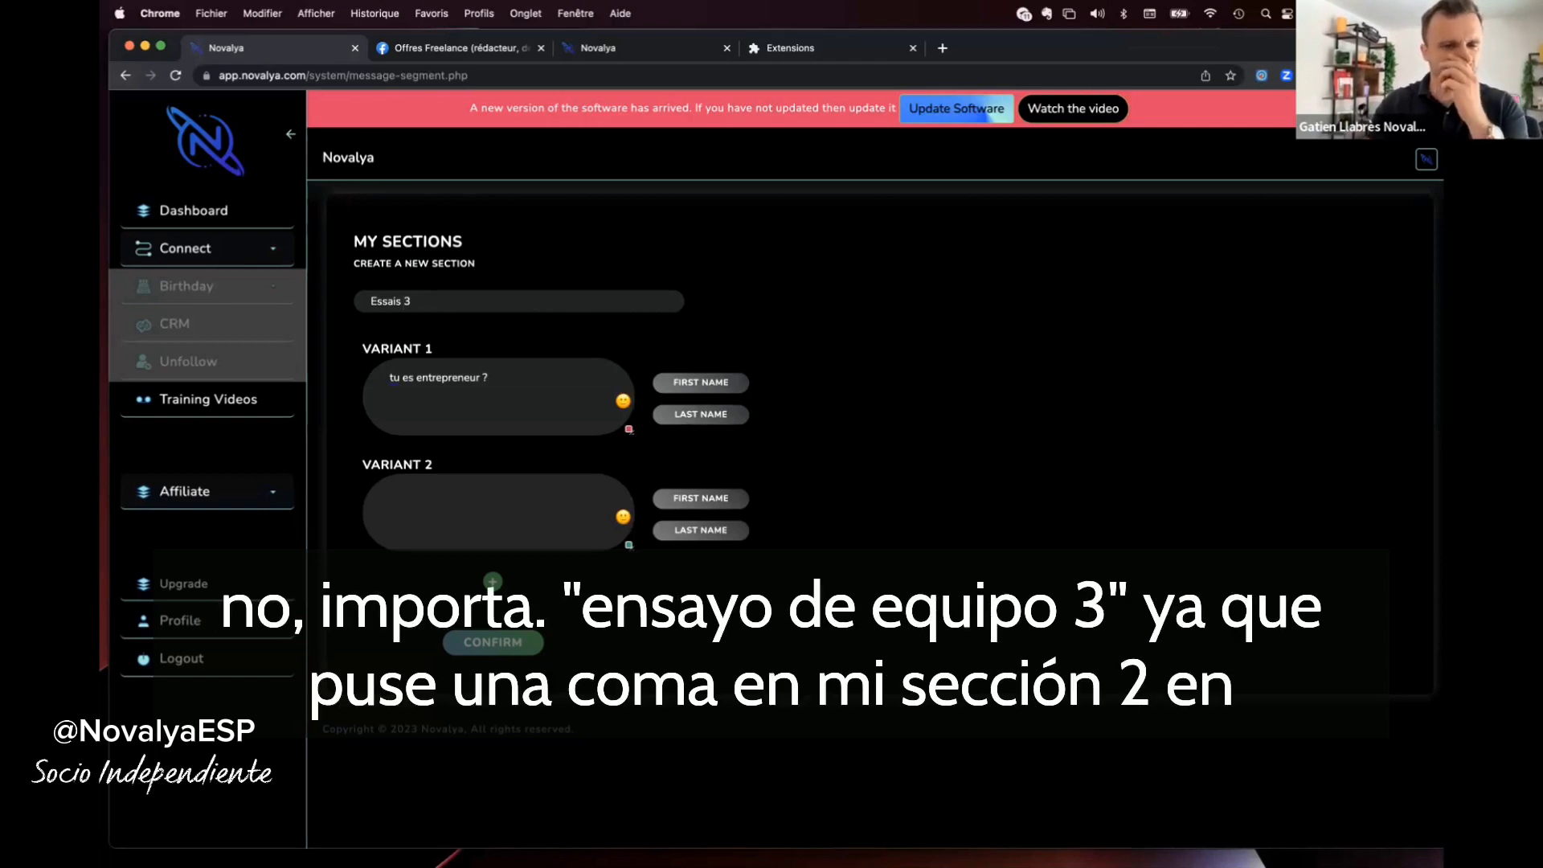
{"action": "type", "text": "team"}
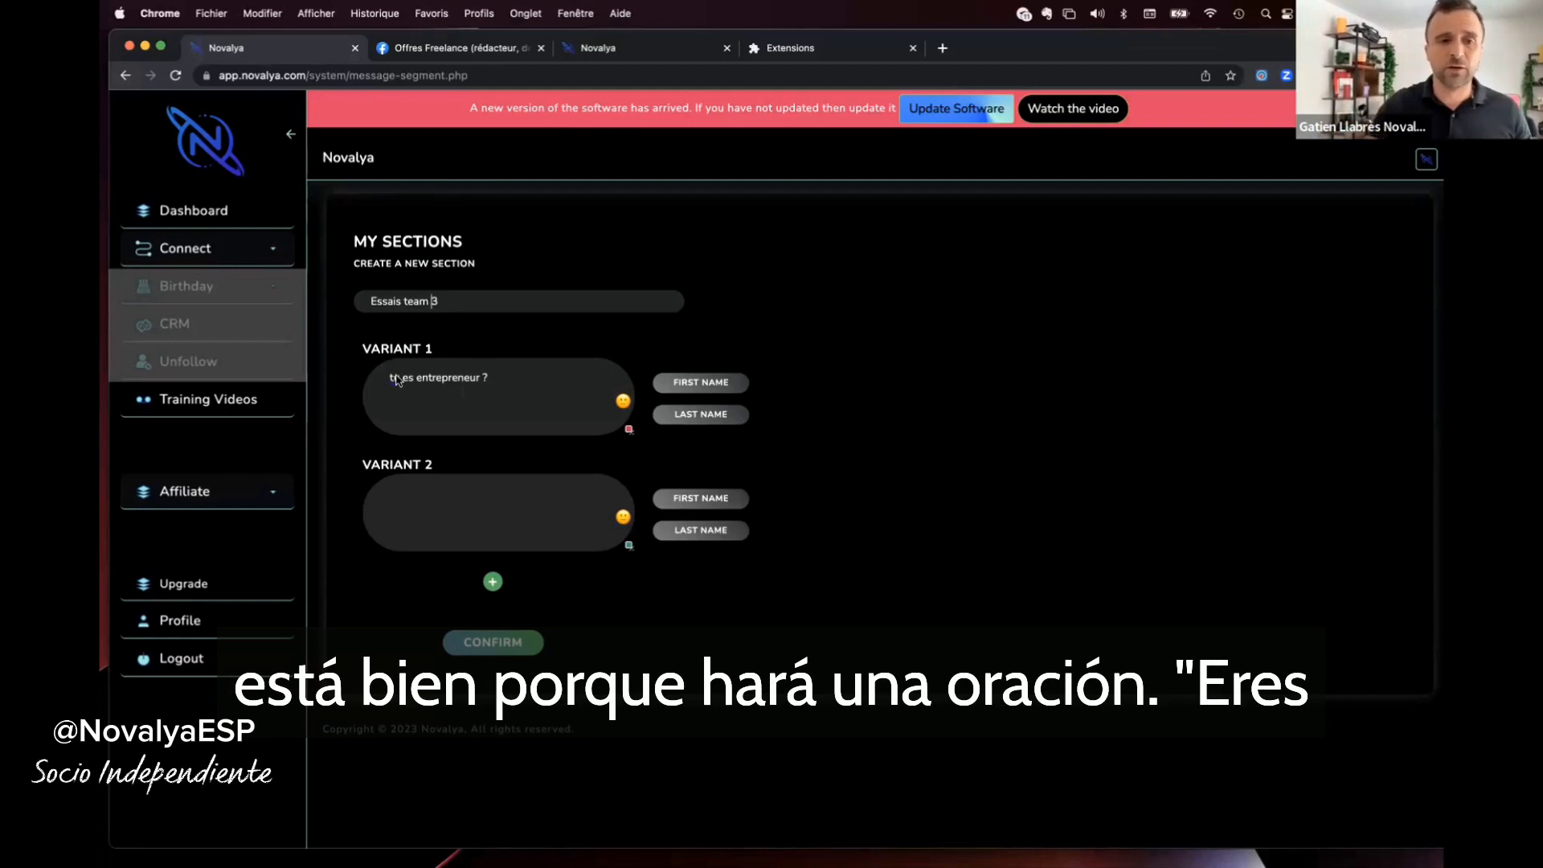
Write Variant 2 of the section as "j'imagine que tu as ton compte ?".
{"action": "left_click", "coordinate": [446, 515]}
{"action": "type", "text": "j'imagine"}
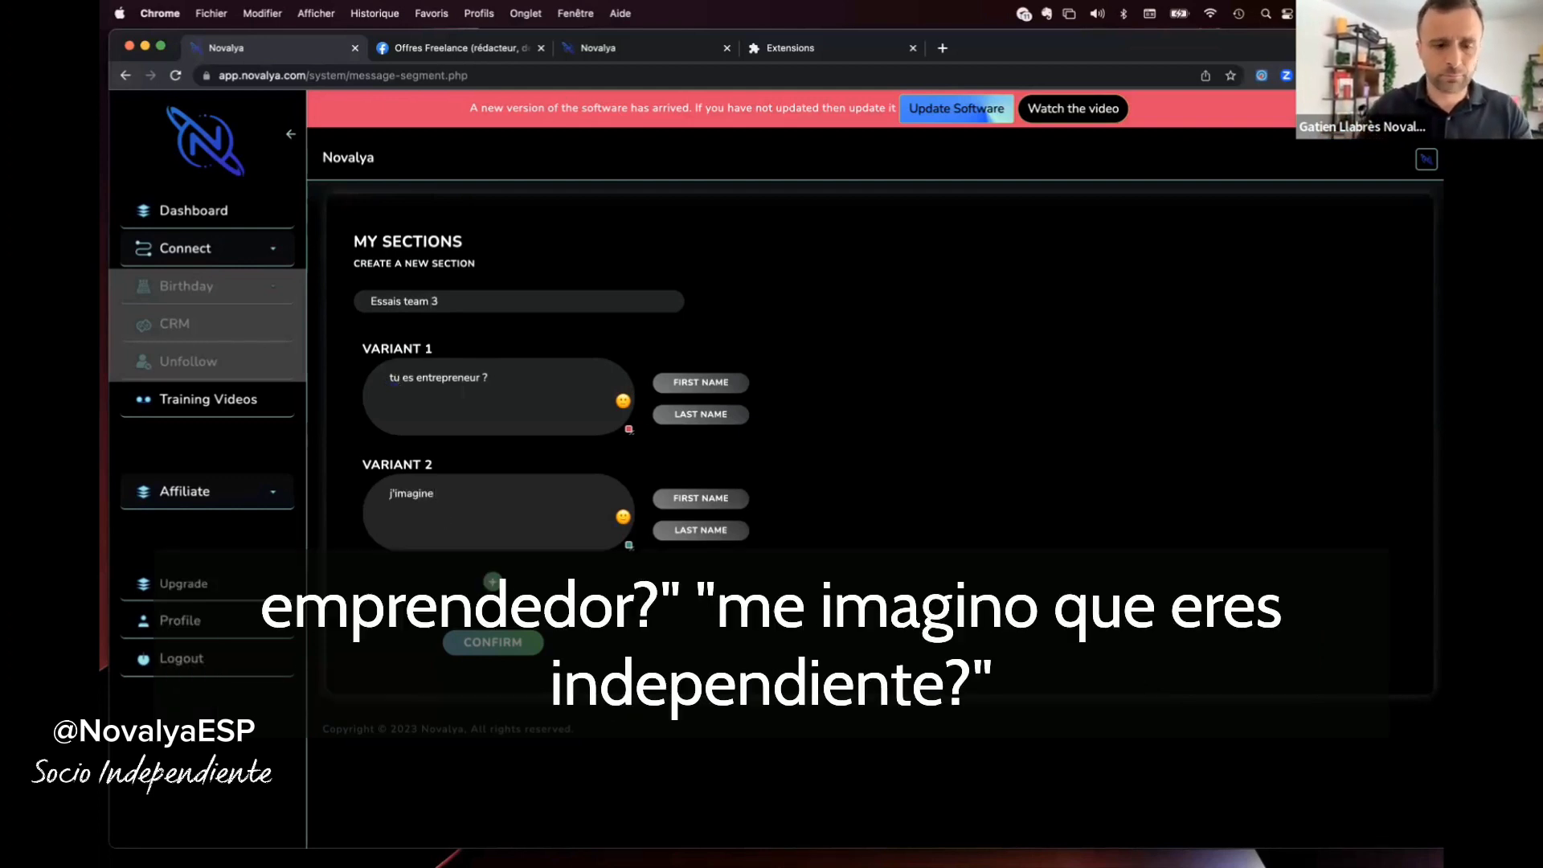
{"action": "type", "text": " que tu "}
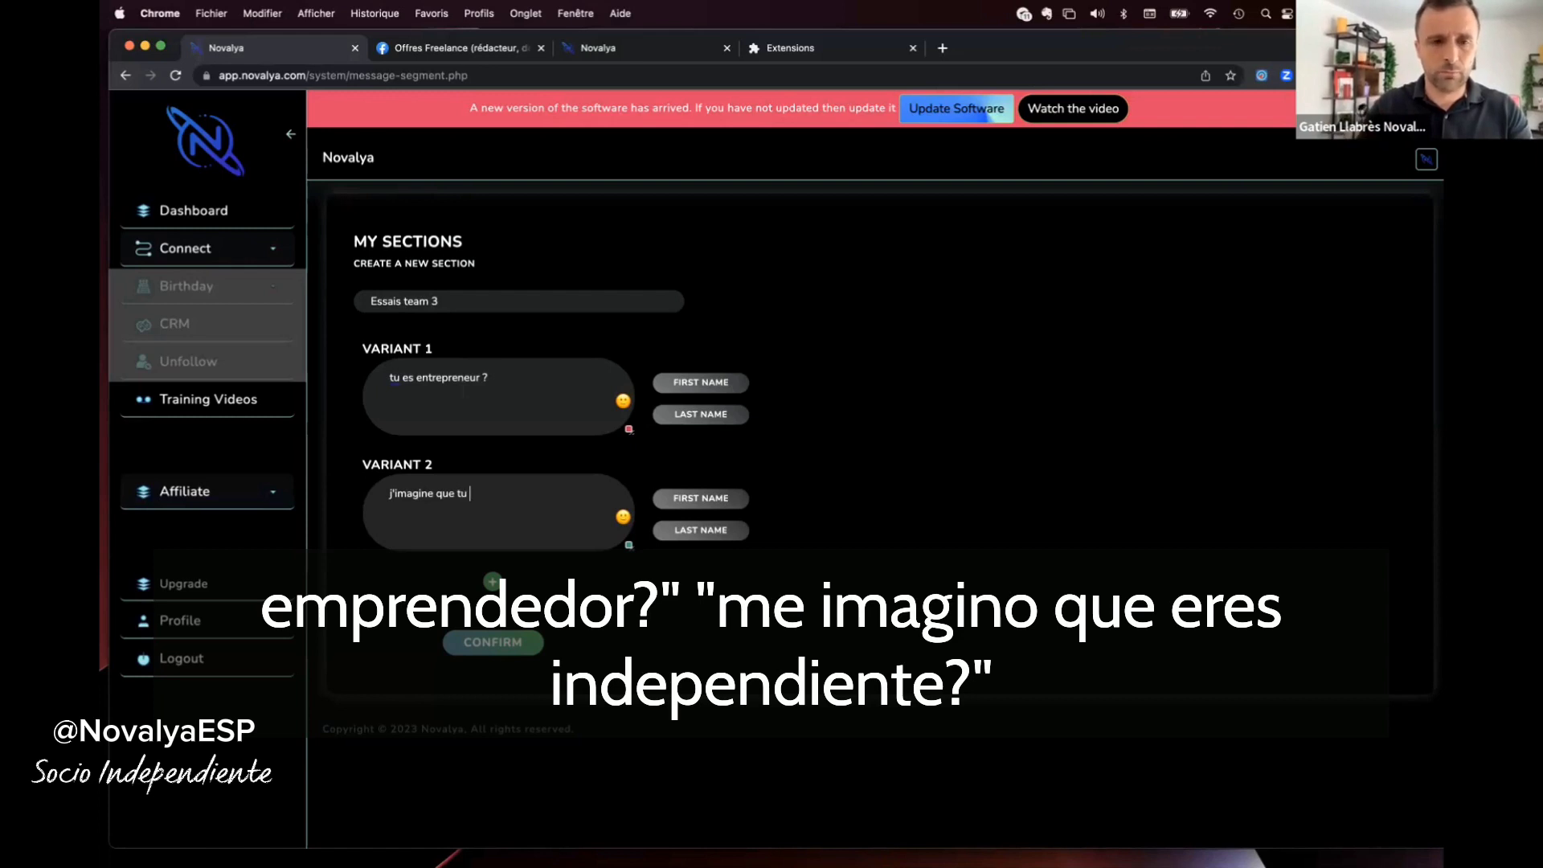
{"action": "type", "text": "as ton compte"}
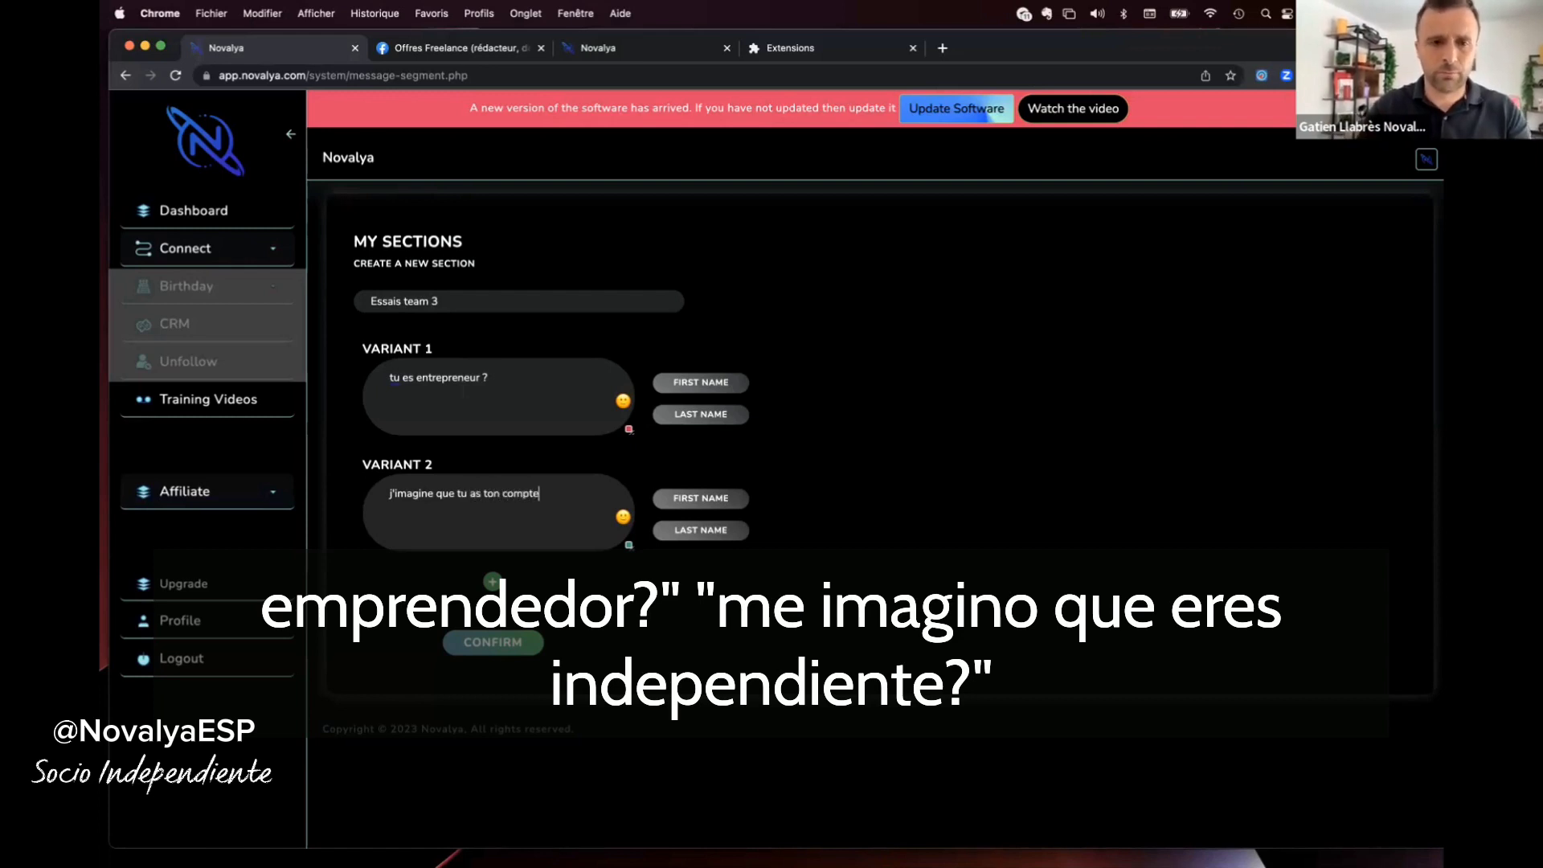
{"action": "type", "text": " ?"}
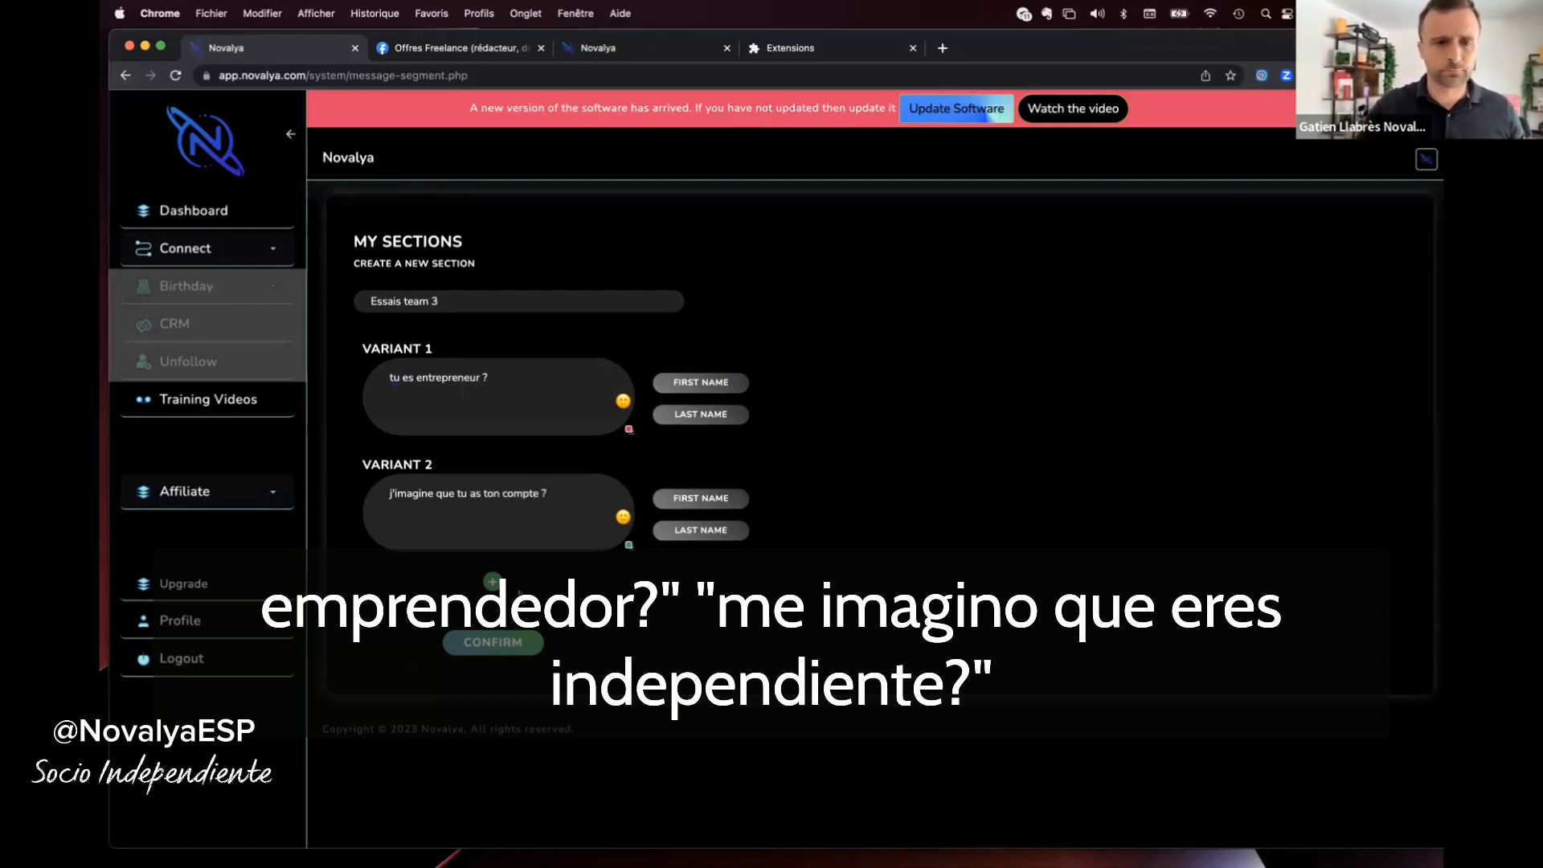
Add a third variant to the section reading "tu dois être entrepreneur ?".
{"action": "left_click", "coordinate": [494, 580]}
{"action": "left_click", "coordinate": [455, 621]}
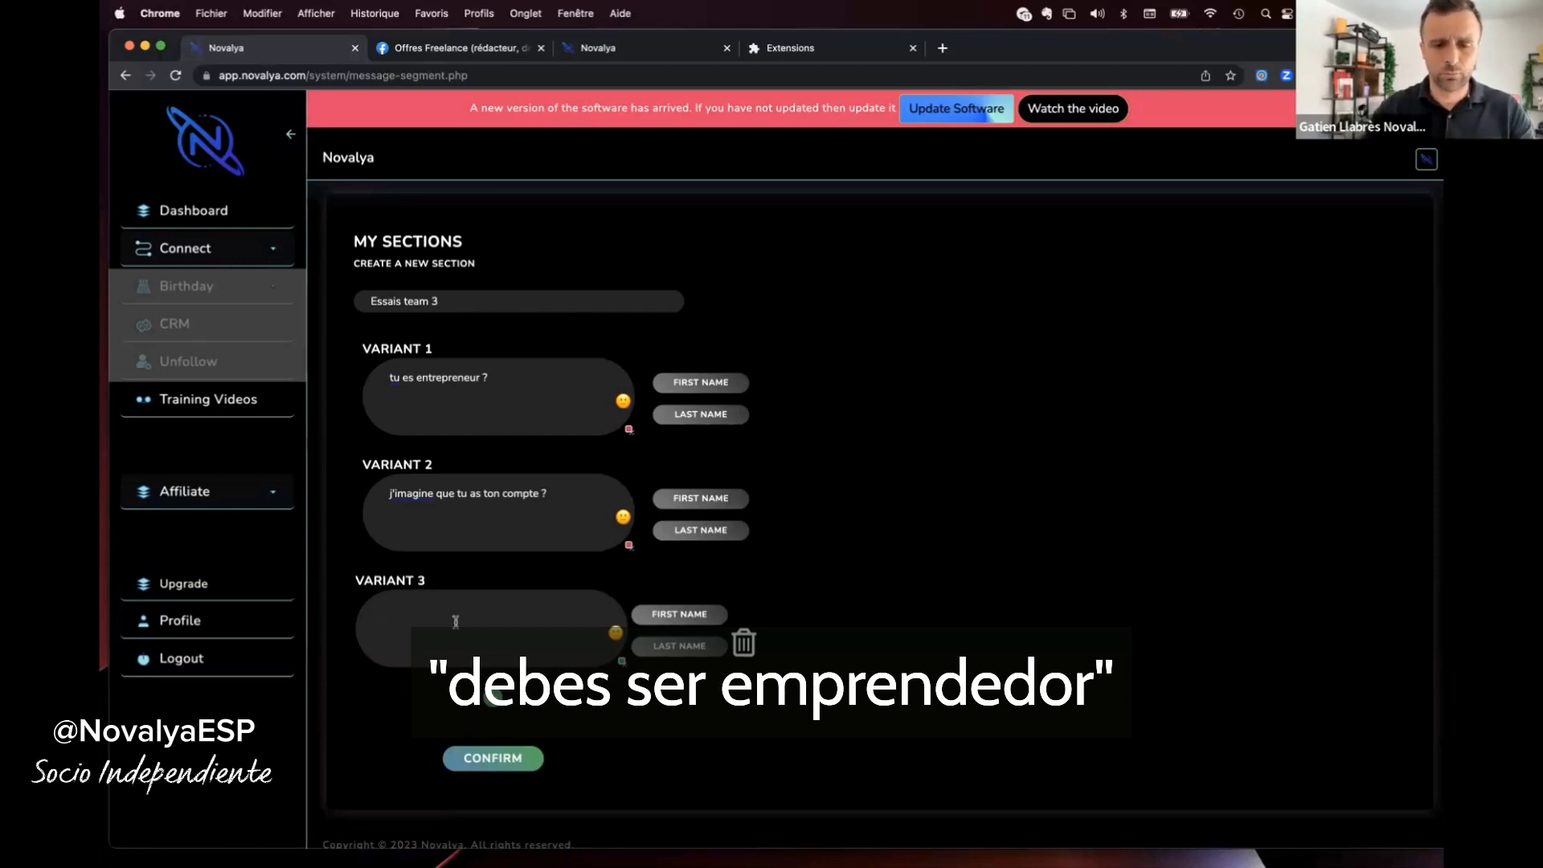
{"action": "type", "text": "tu dfois"}
{"action": "key", "text": "BackSpace"}
{"action": "key", "text": "BackSpace"}
{"action": "key", "text": "BackSpace"}
{"action": "key", "text": "BackSpace"}
{"action": "key", "text": "BackSpace"}
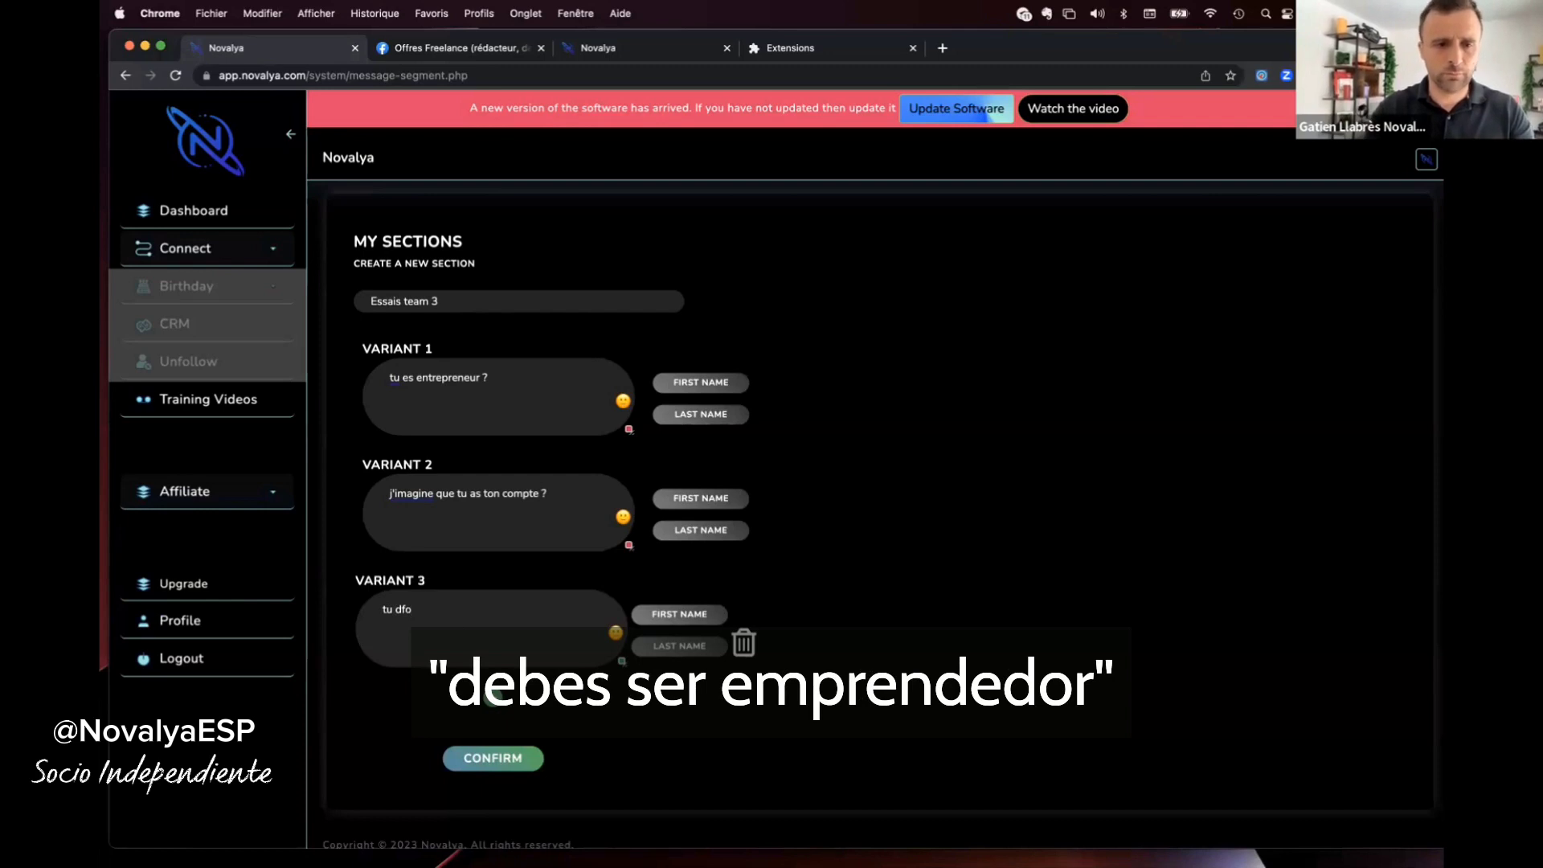
{"action": "type", "text": "ois être"}
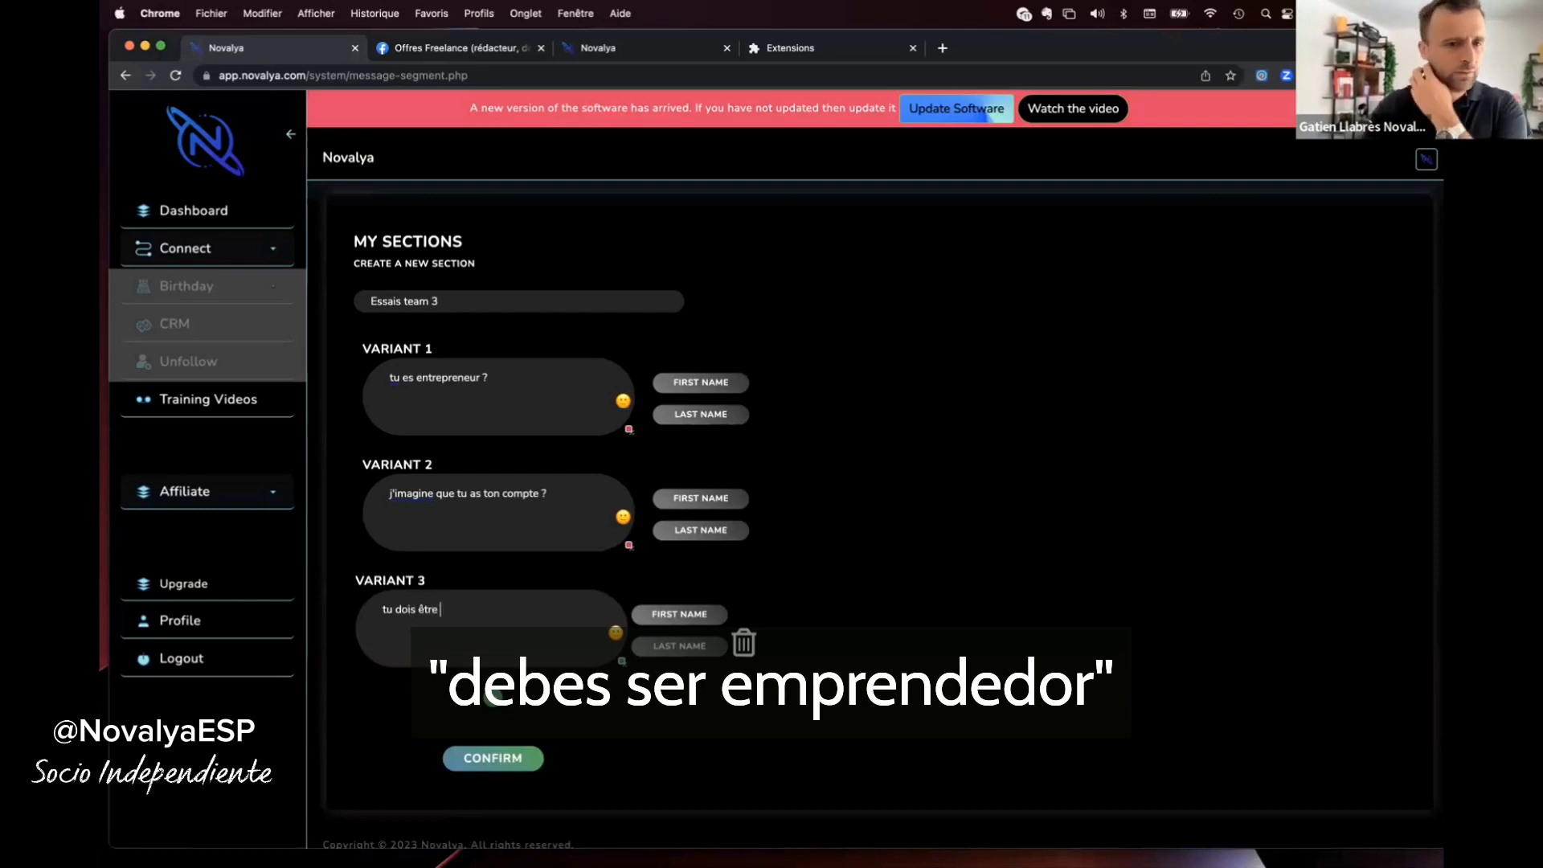
{"action": "type", "text": " e"}
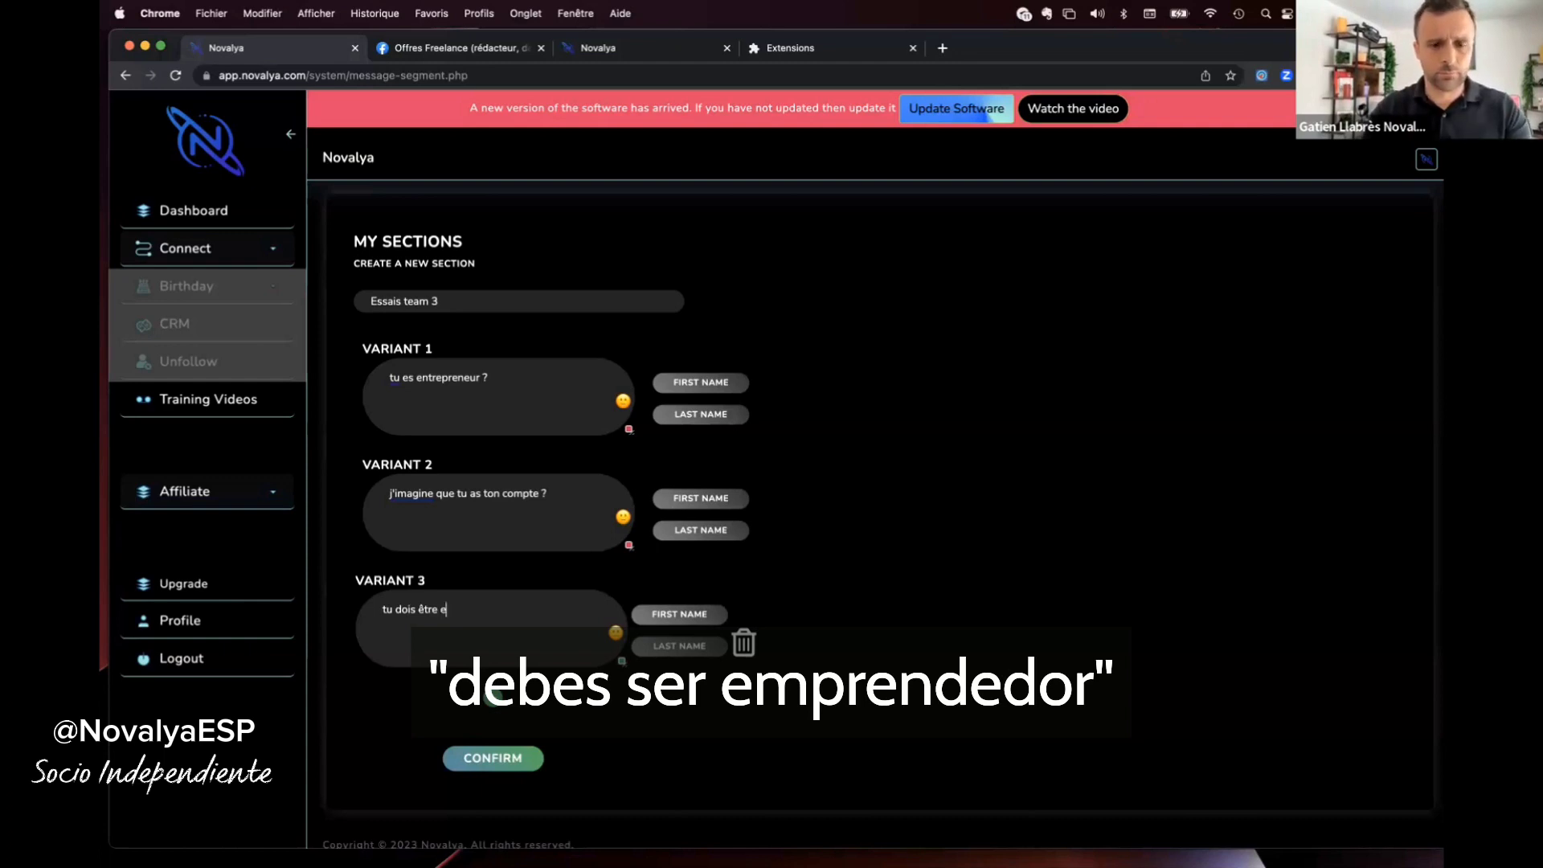
{"action": "type", "text": "ntreprenuer"}
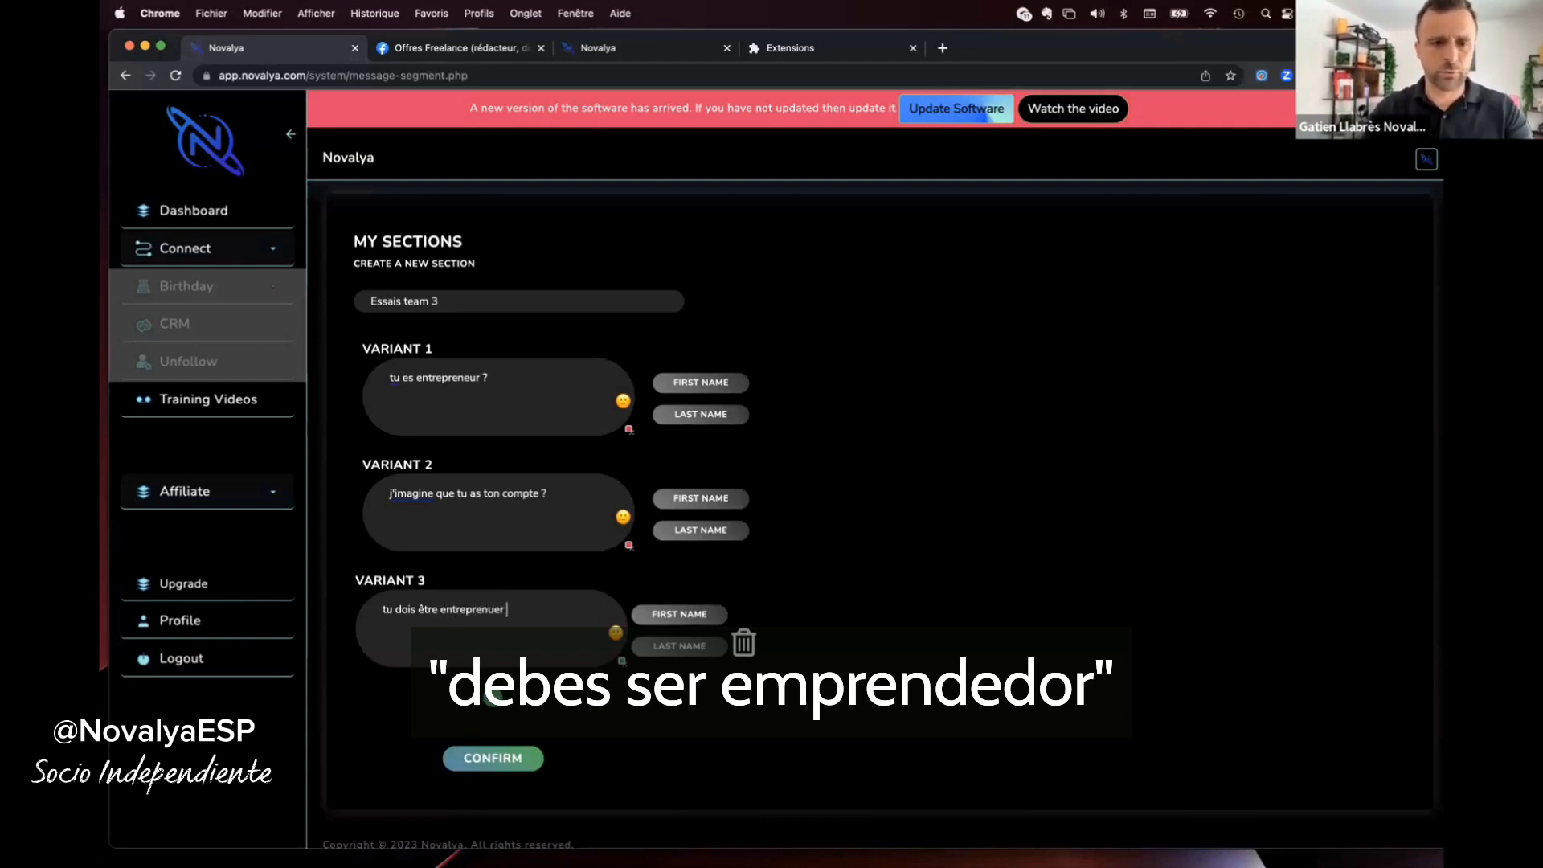
{"action": "key", "text": "BackSpace"}
{"action": "key", "text": "BackSpace"}
{"action": "key", "text": "BackSpace"}
{"action": "type", "text": "eur "}
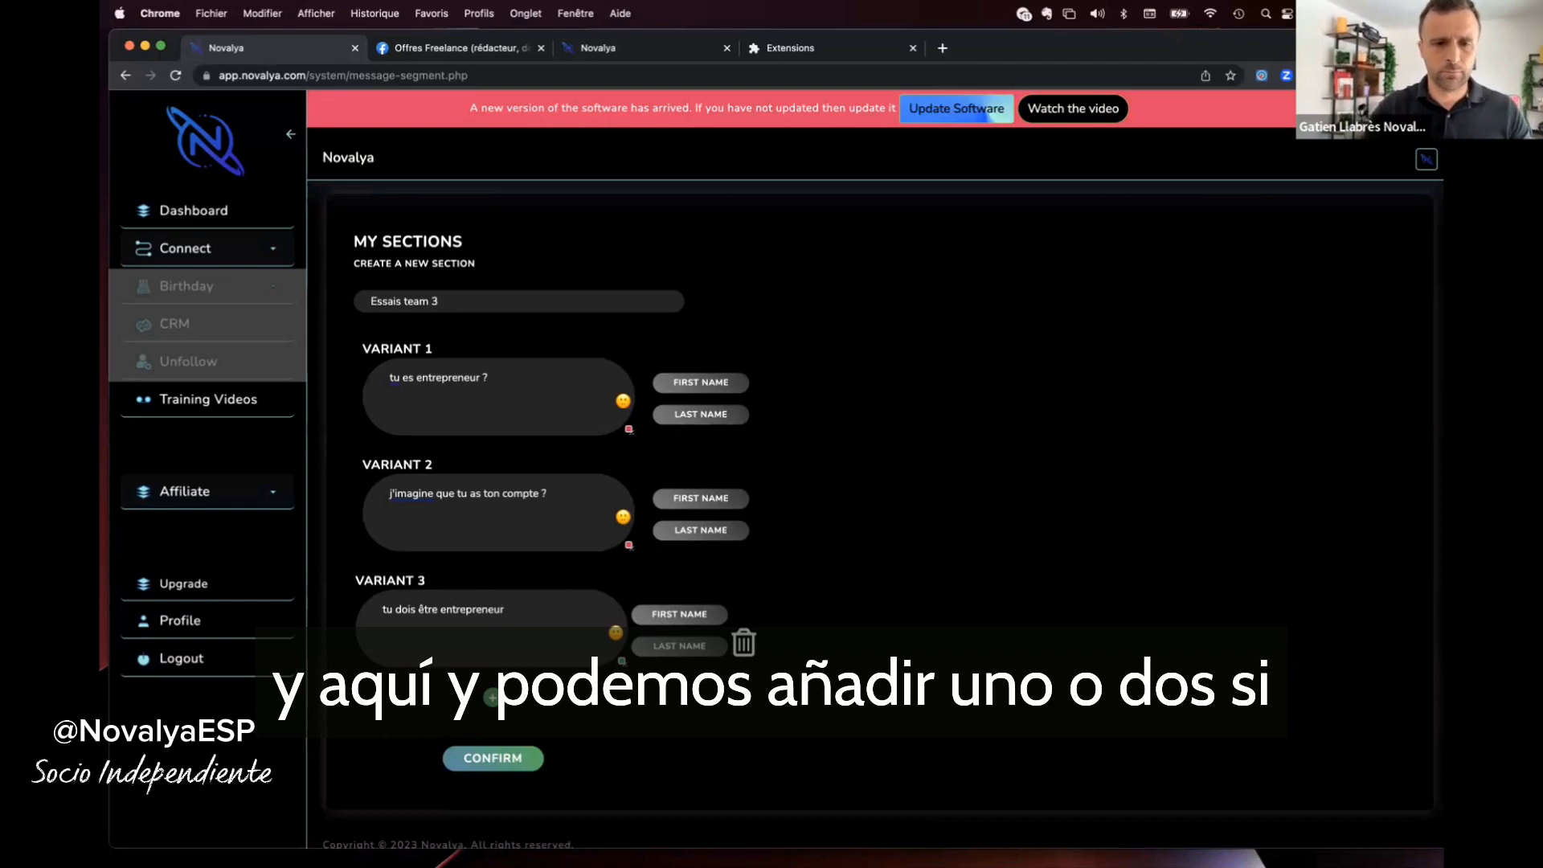
{"action": "type", "text": "?"}
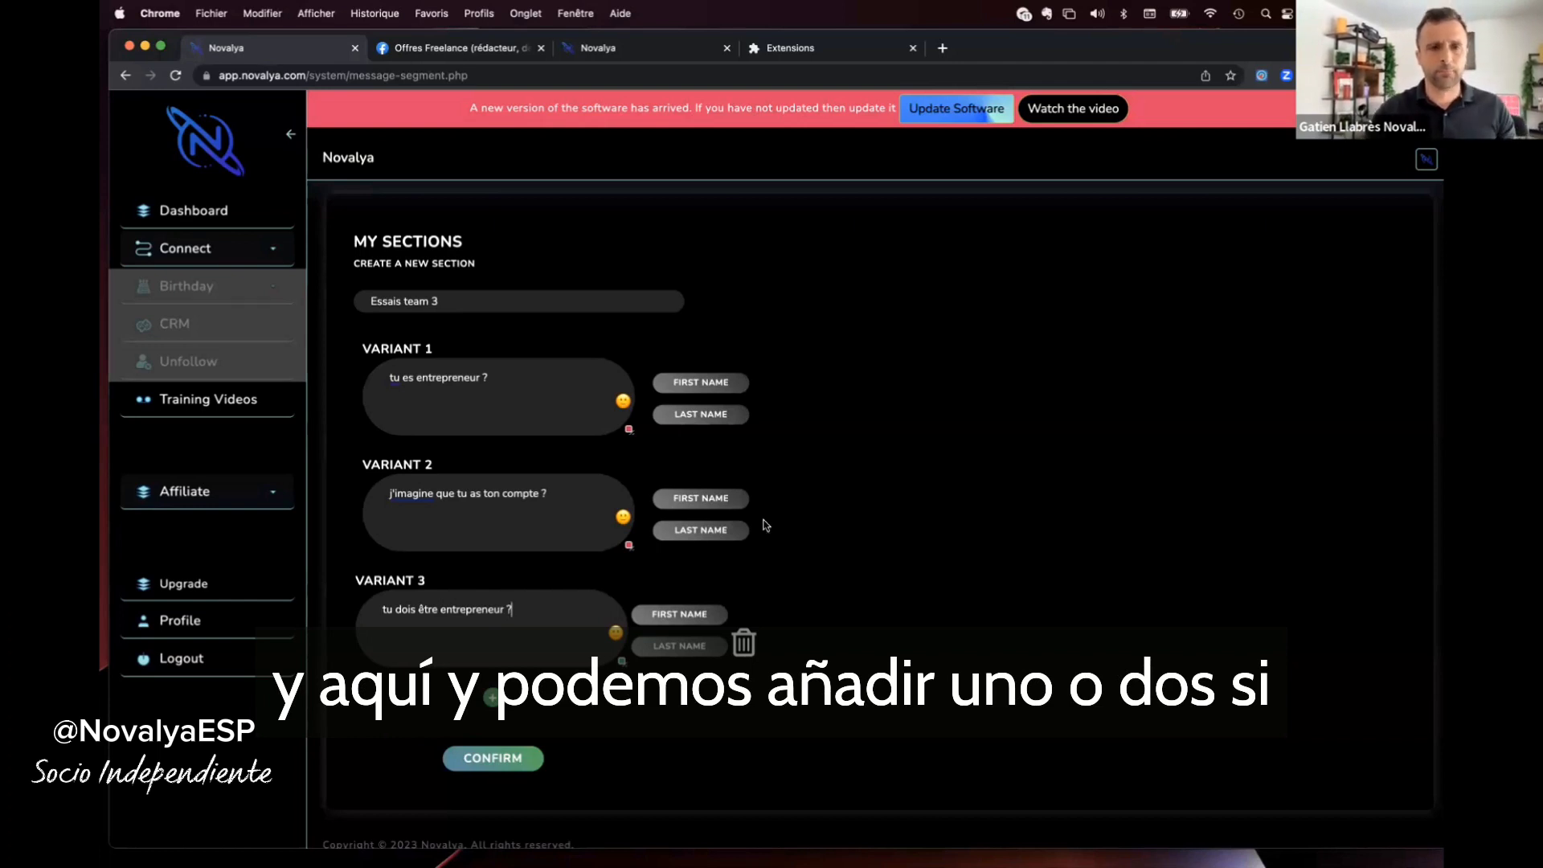
Save the Essais team 3 section and start creating a new message in My Messages.
{"action": "scroll", "coordinate": [887, 498], "scroll_direction": "down", "scroll_amount": 2}
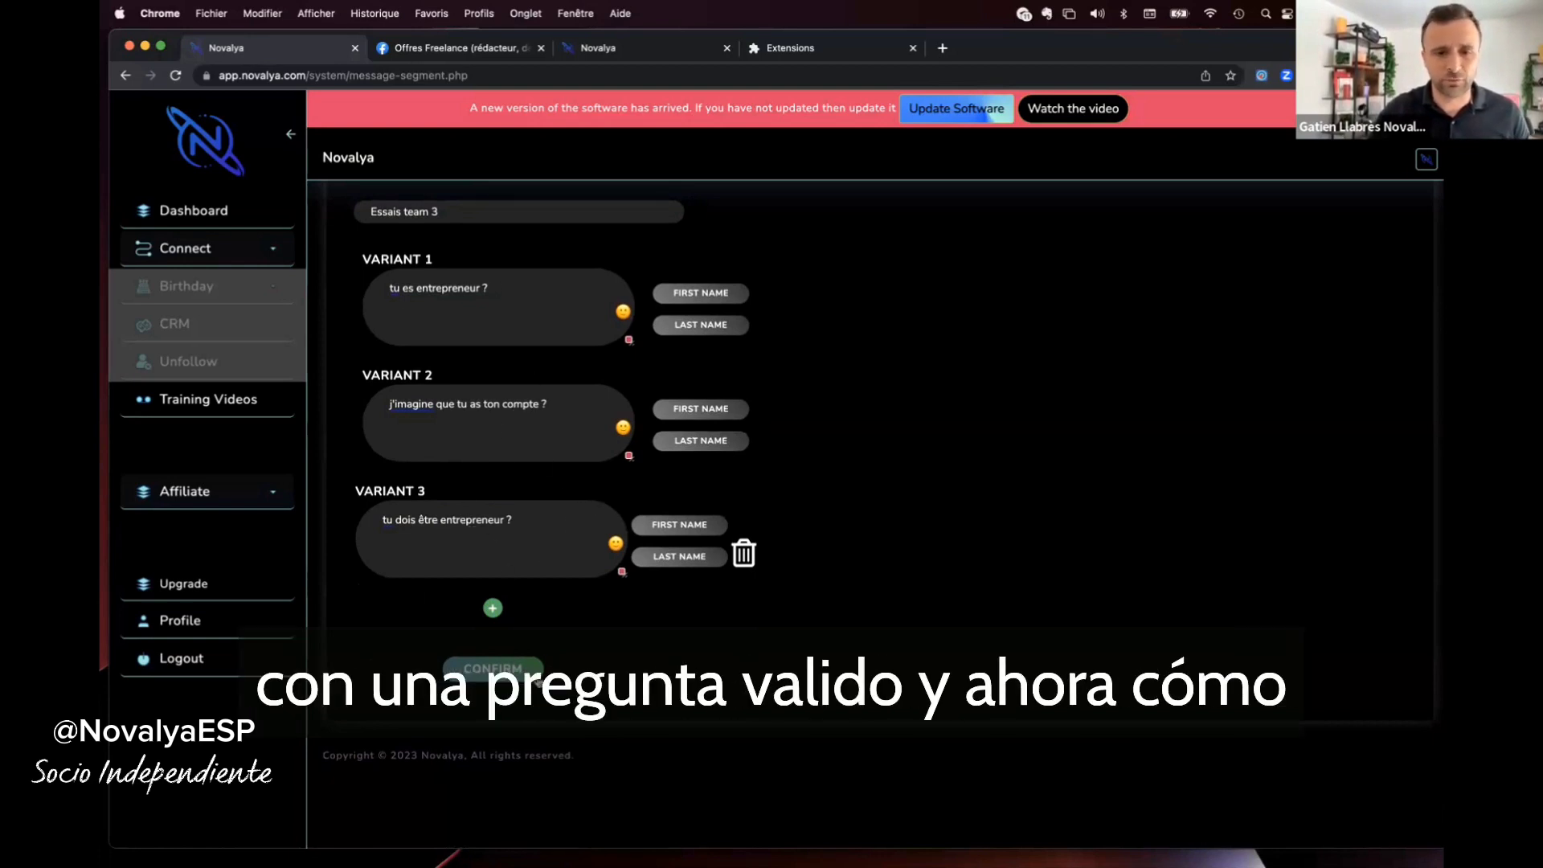
{"action": "left_click", "coordinate": [514, 670]}
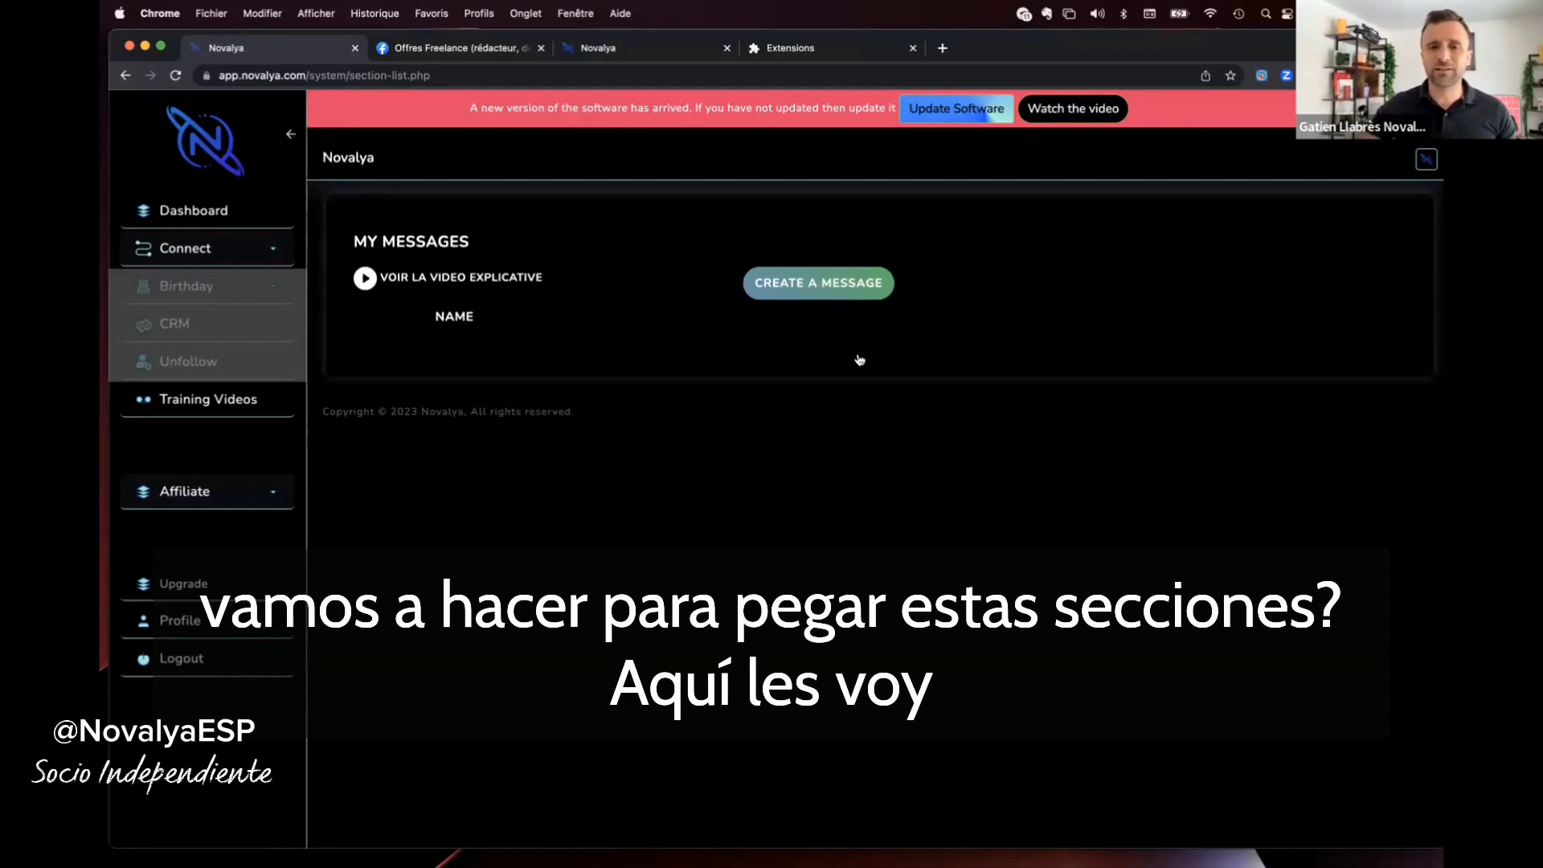
{"action": "left_click", "coordinate": [187, 250]}
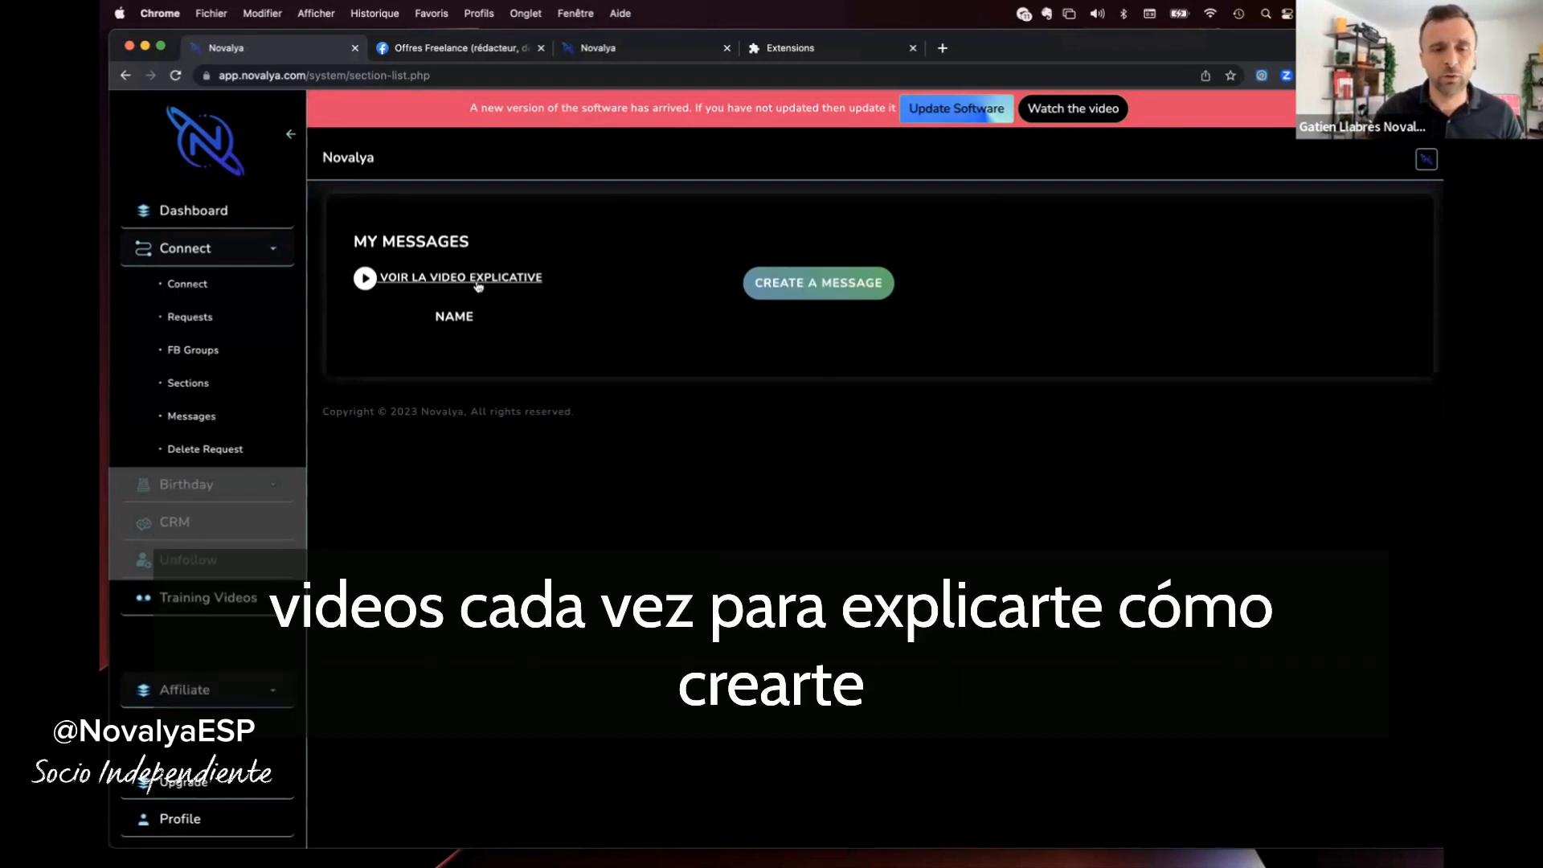
{"action": "left_click", "coordinate": [836, 284]}
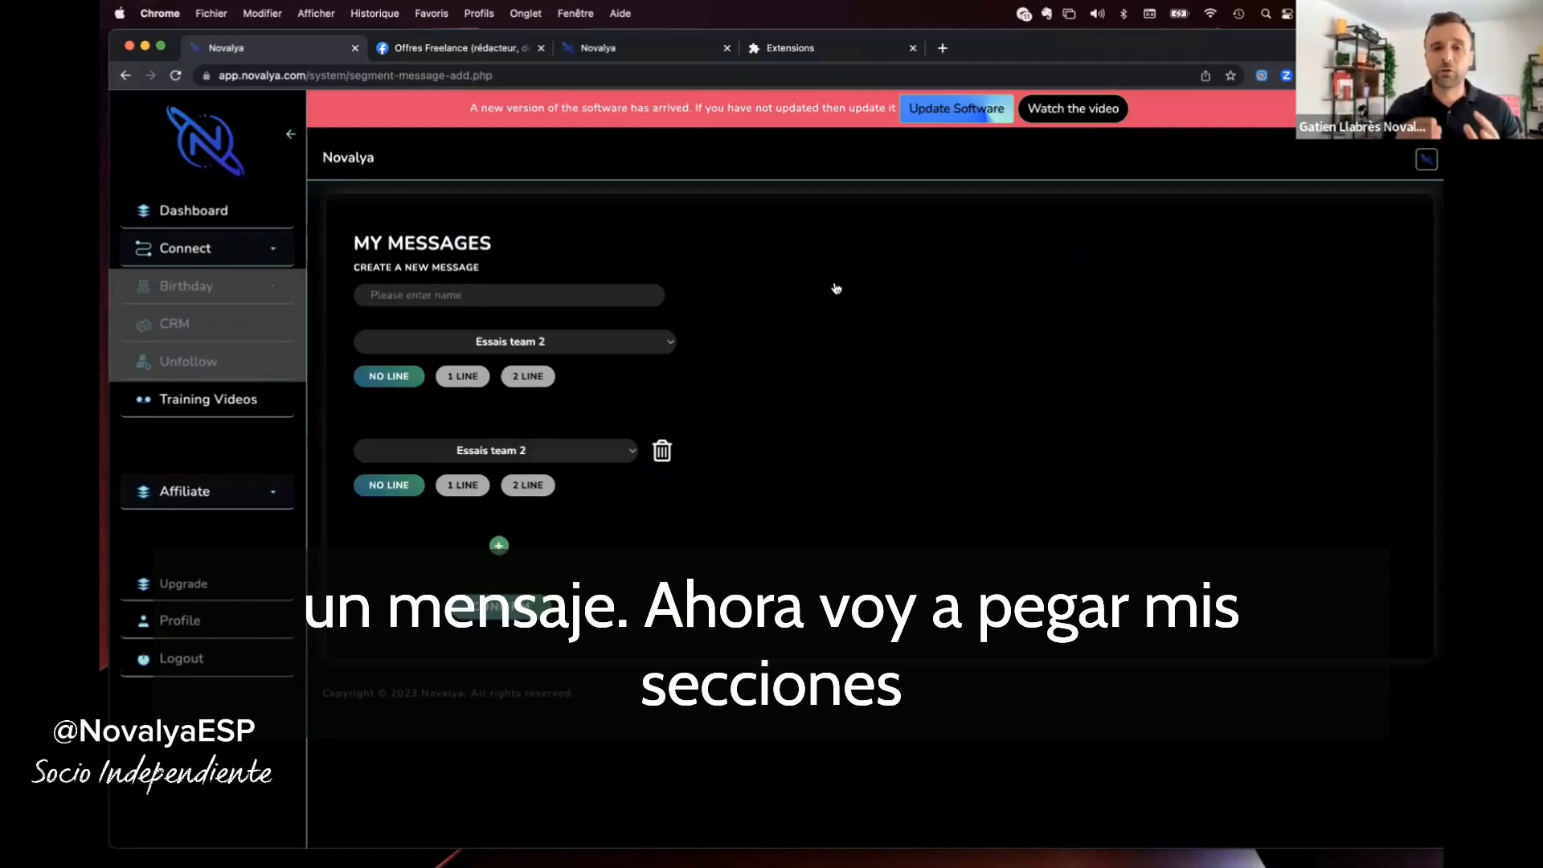
Name the new message "Essais Team 1 (entrepreneur)".
{"action": "left_click", "coordinate": [414, 295]}
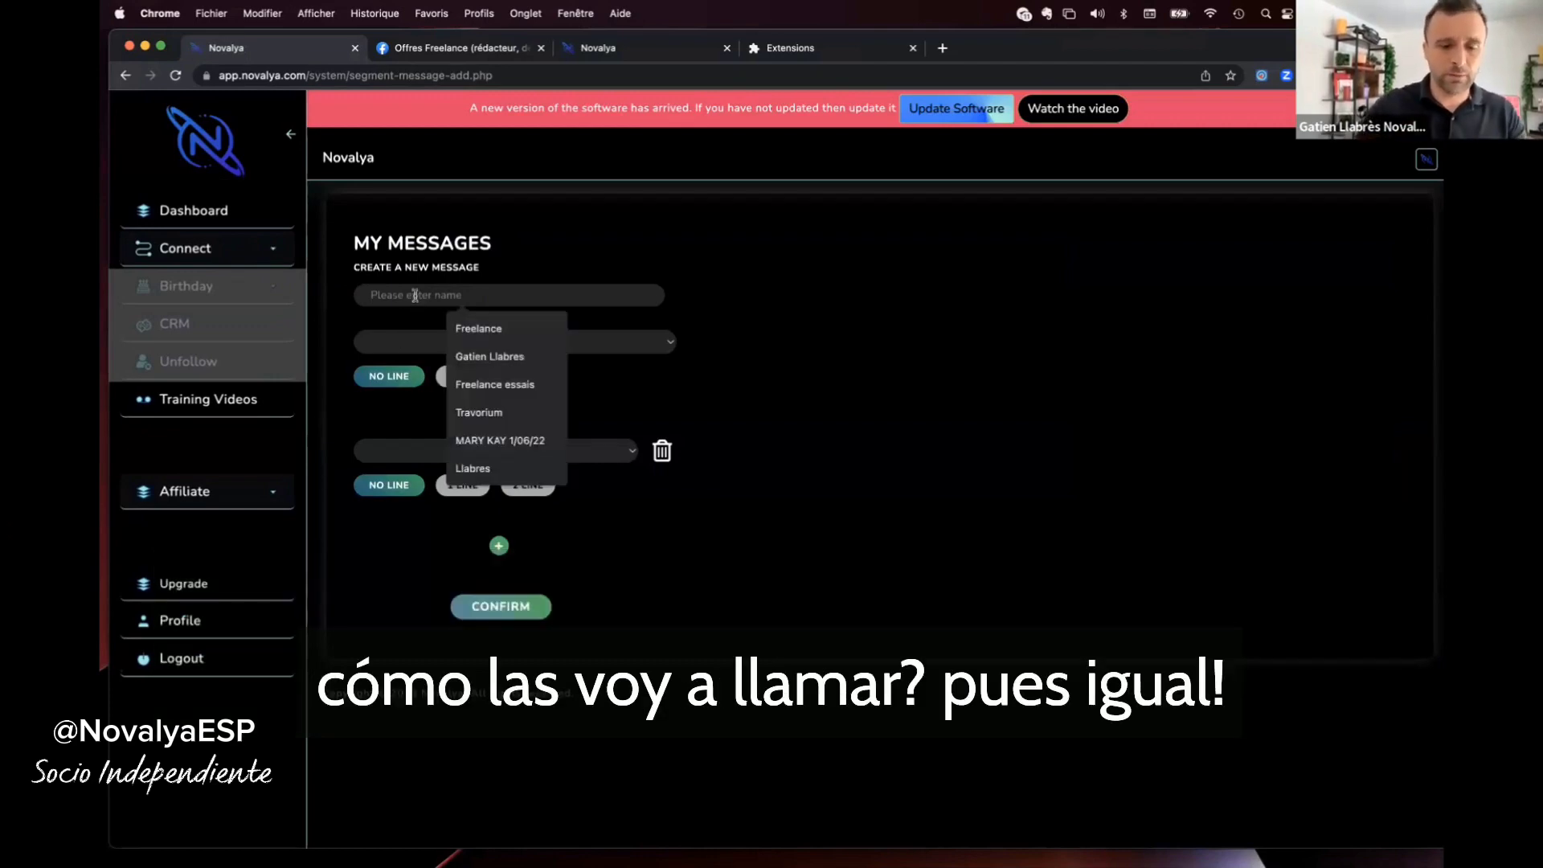
{"action": "type", "text": "Essais"}
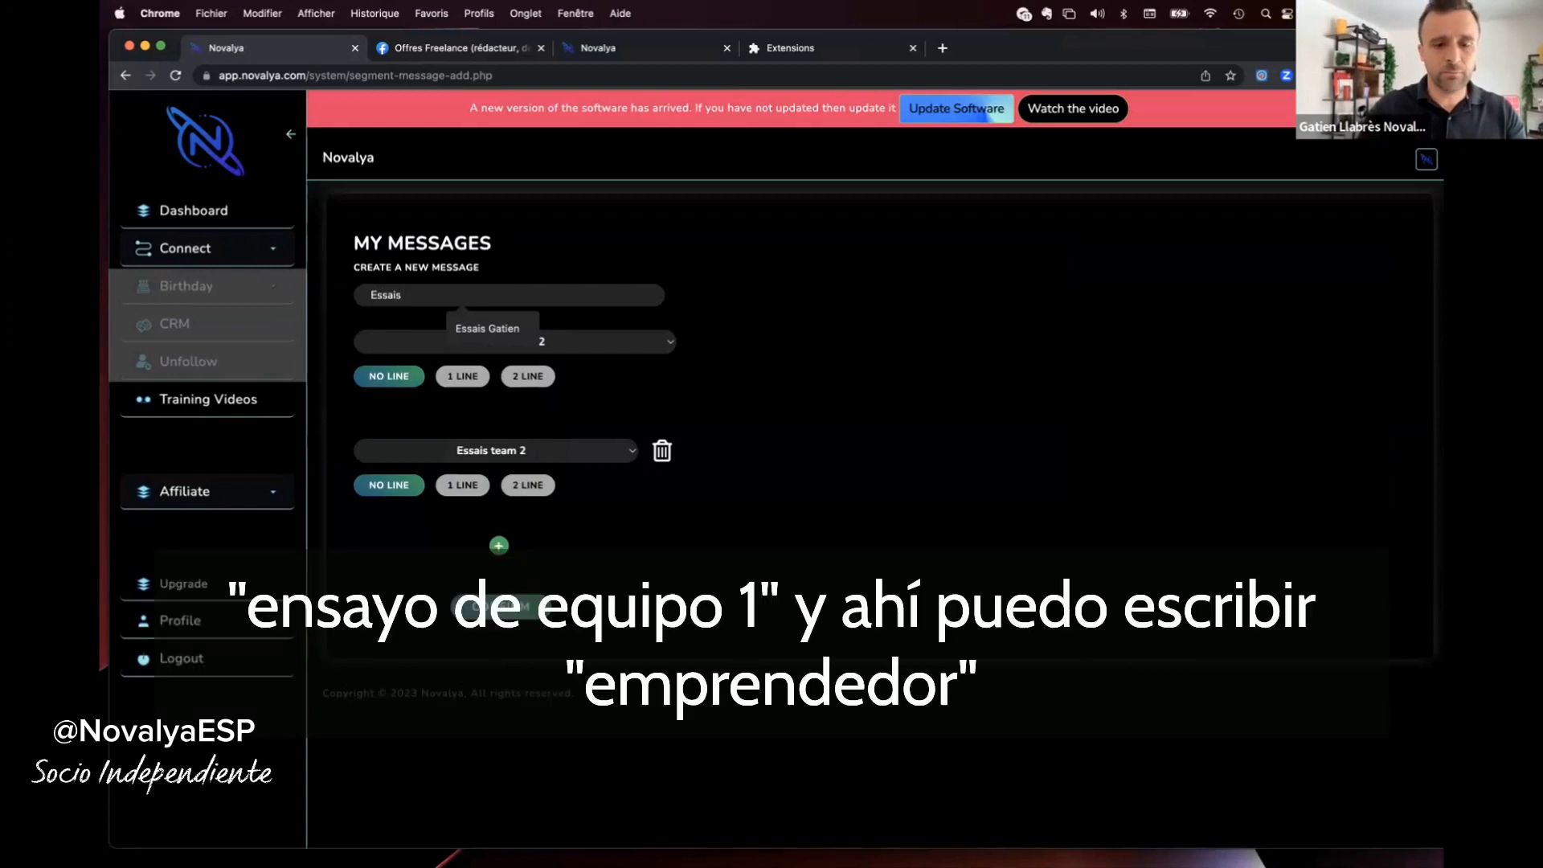
{"action": "type", "text": " te"}
{"action": "key", "text": "BackSpace"}
{"action": "key", "text": "BackSpace"}
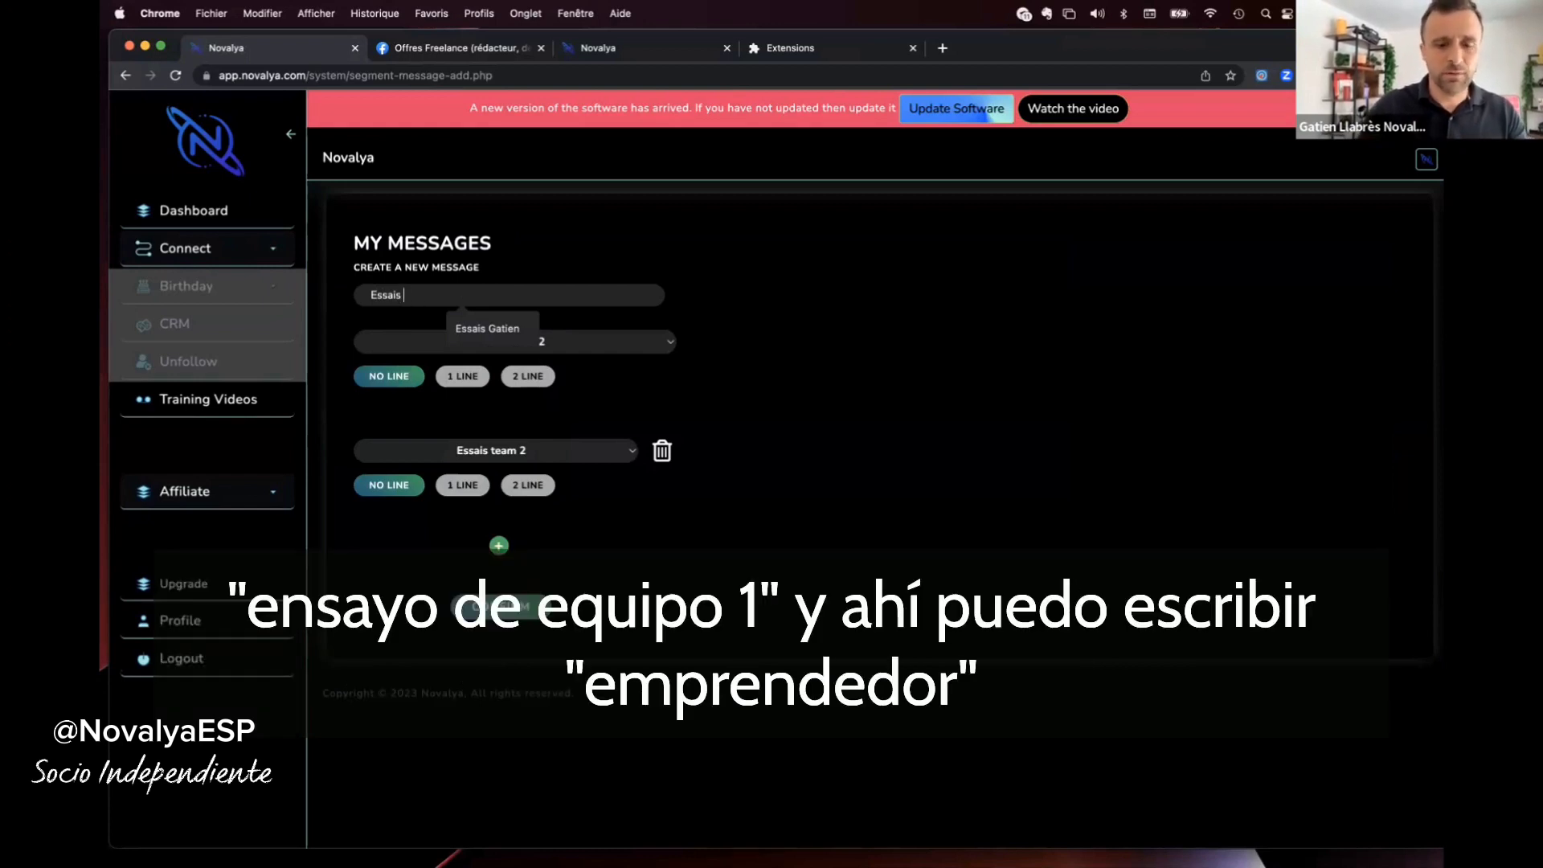
{"action": "type", "text": "Team"}
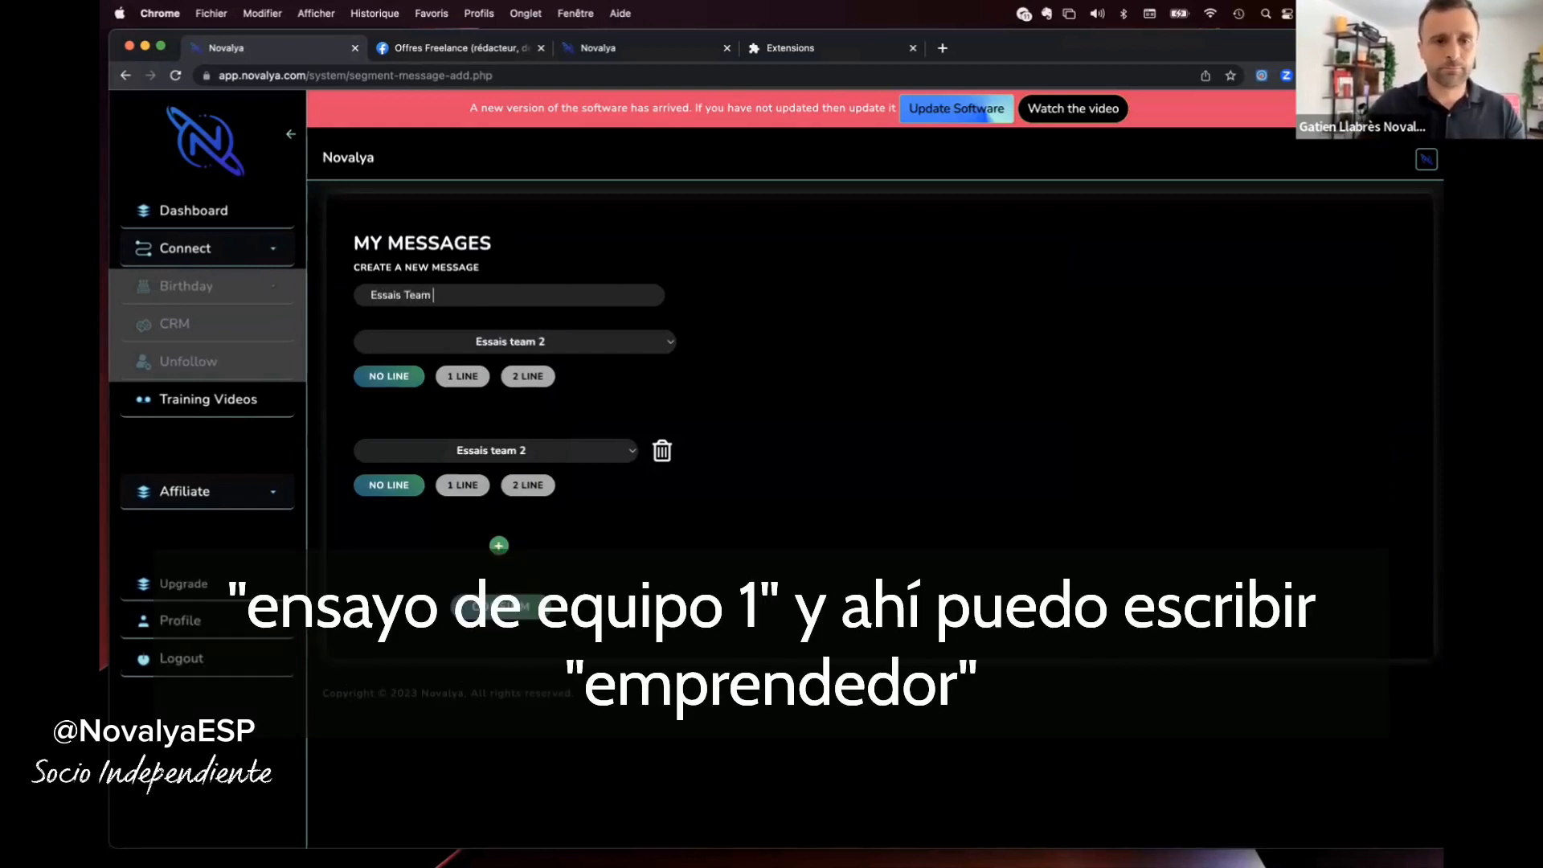
{"action": "type", "text": " 1"}
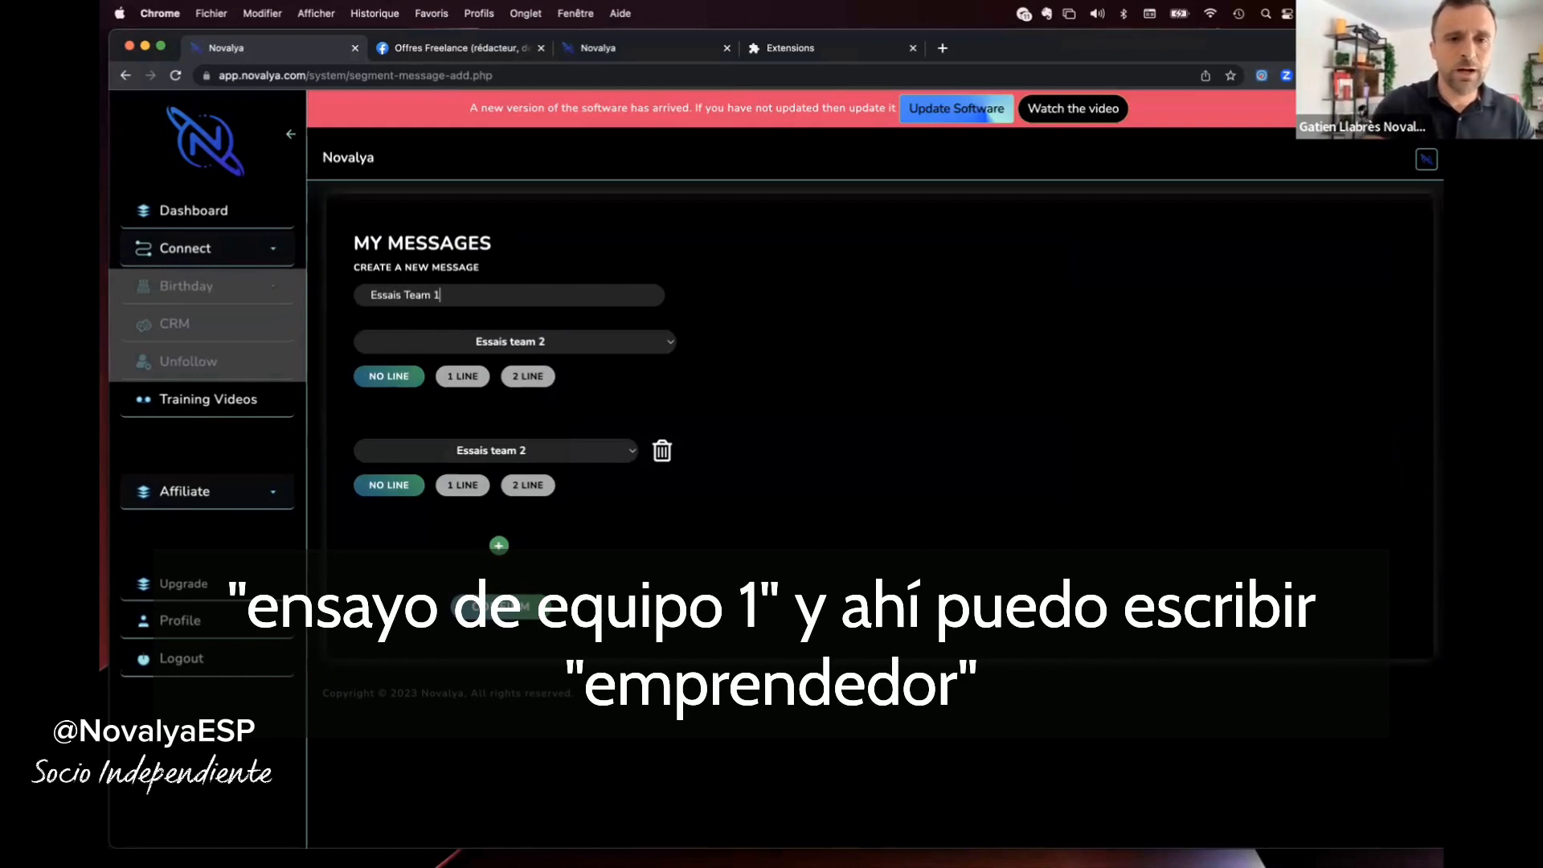
{"action": "type", "text": " ("}
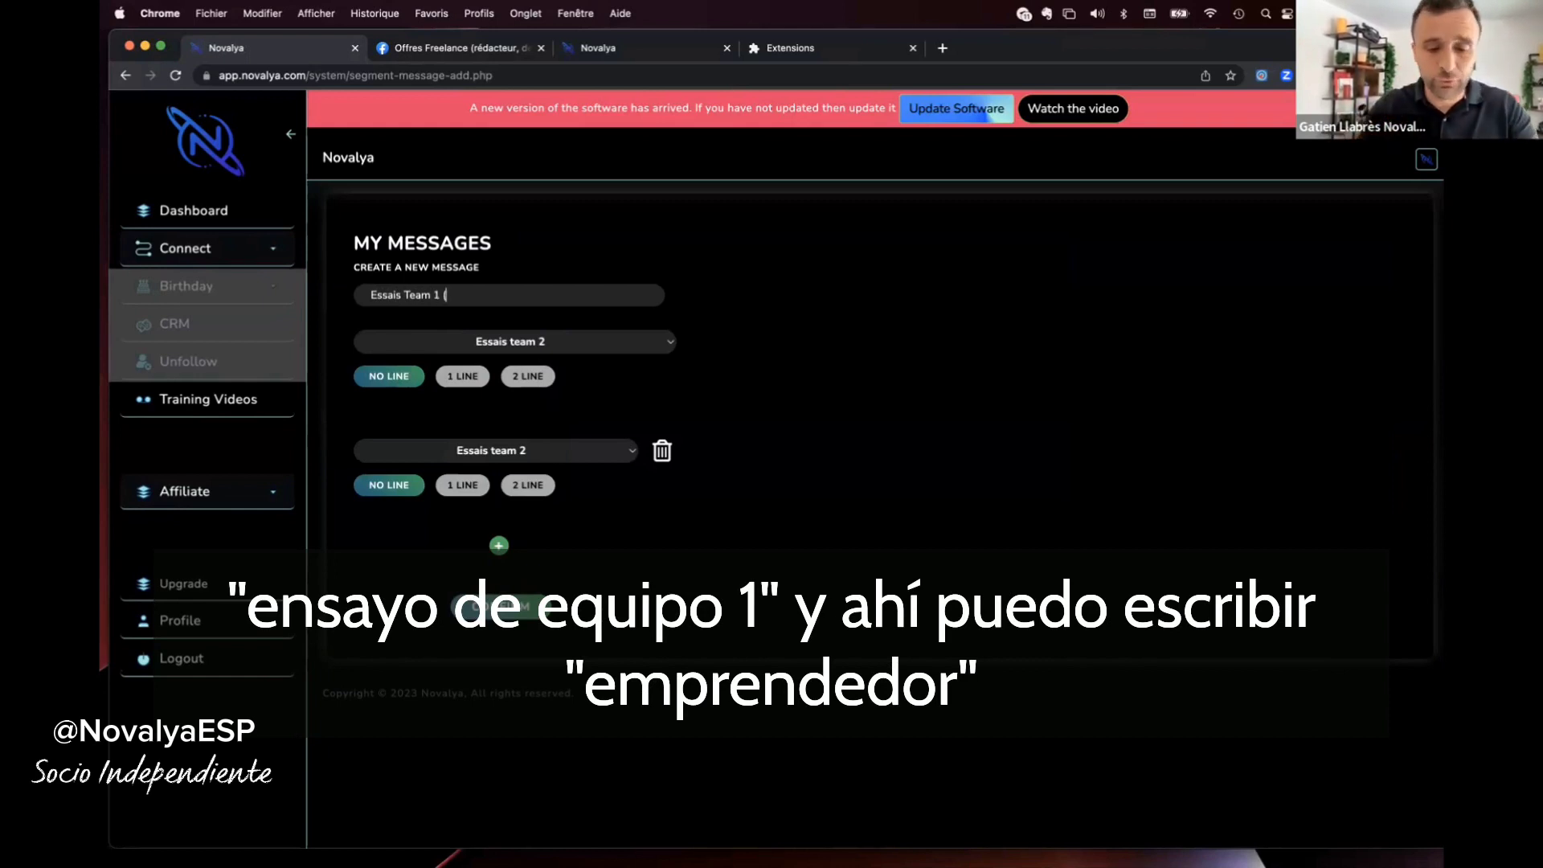
{"action": "type", "text": "entrepre"}
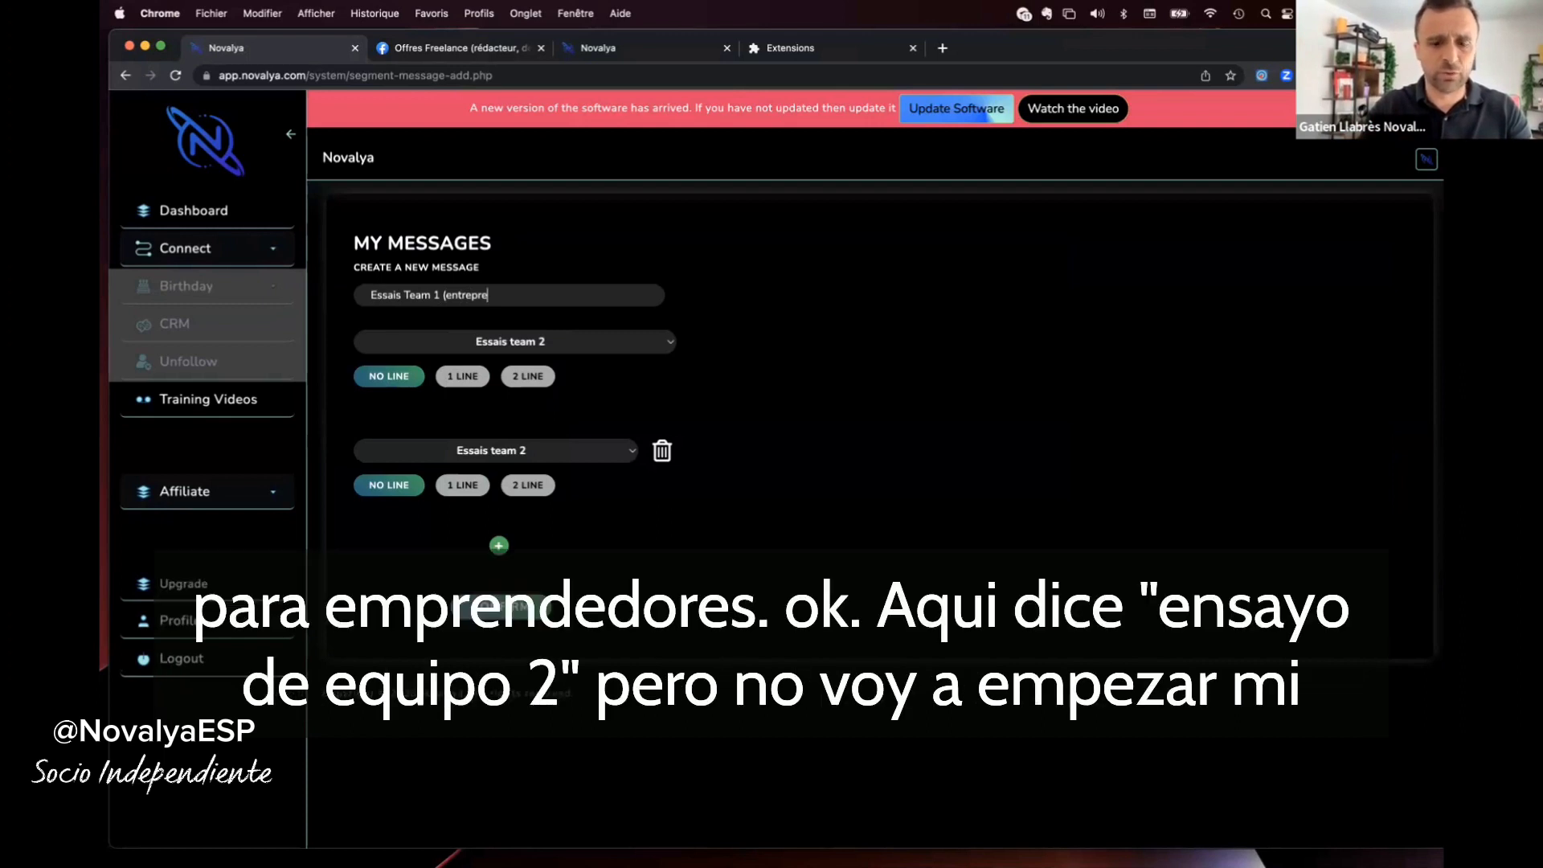
{"action": "type", "text": "neur"}
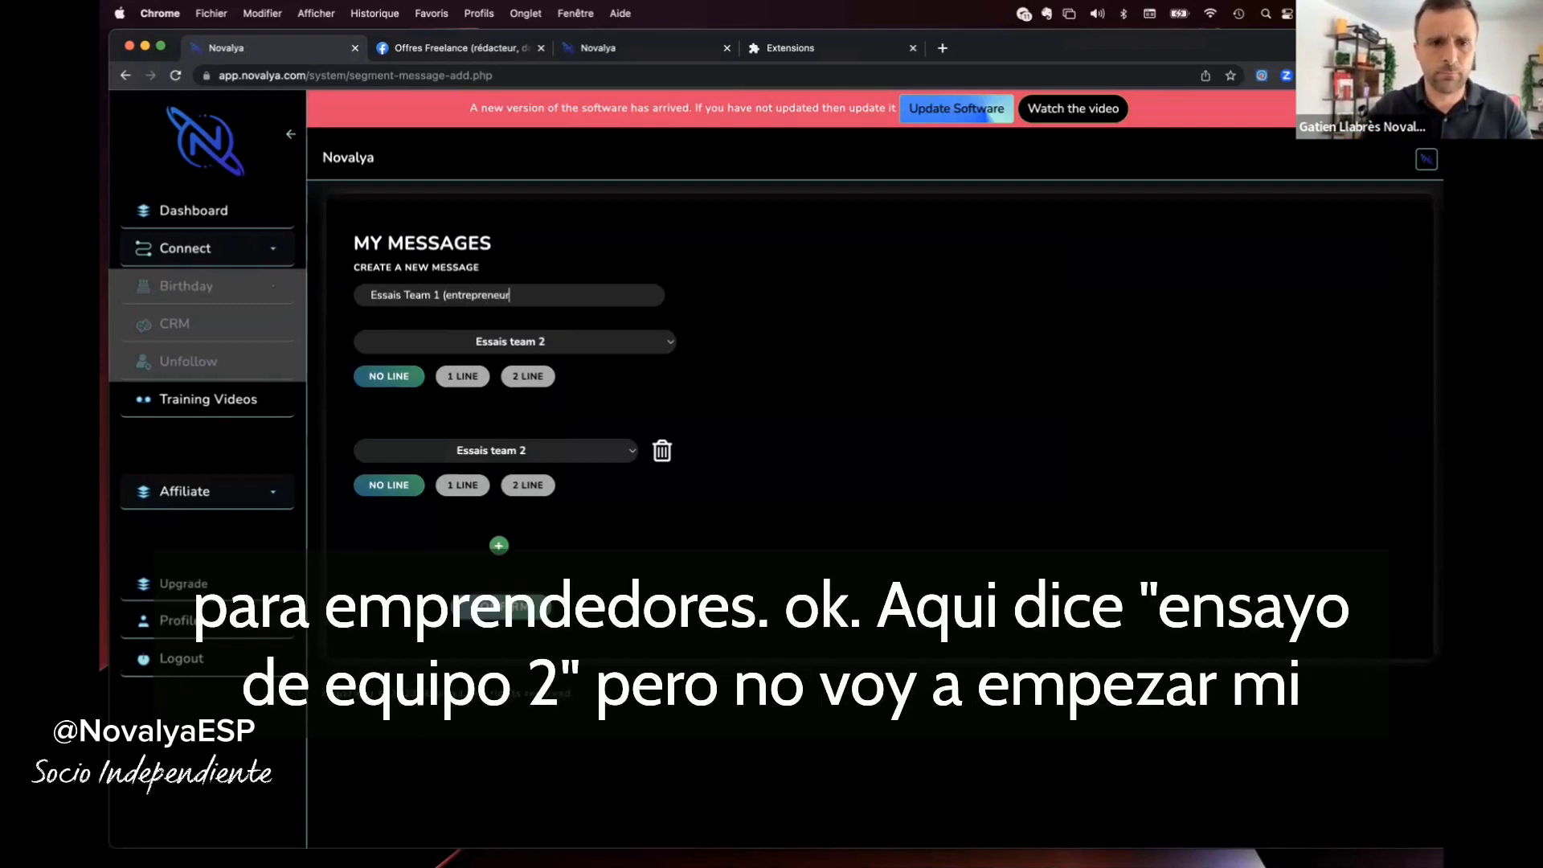
{"action": "type", "text": ")"}
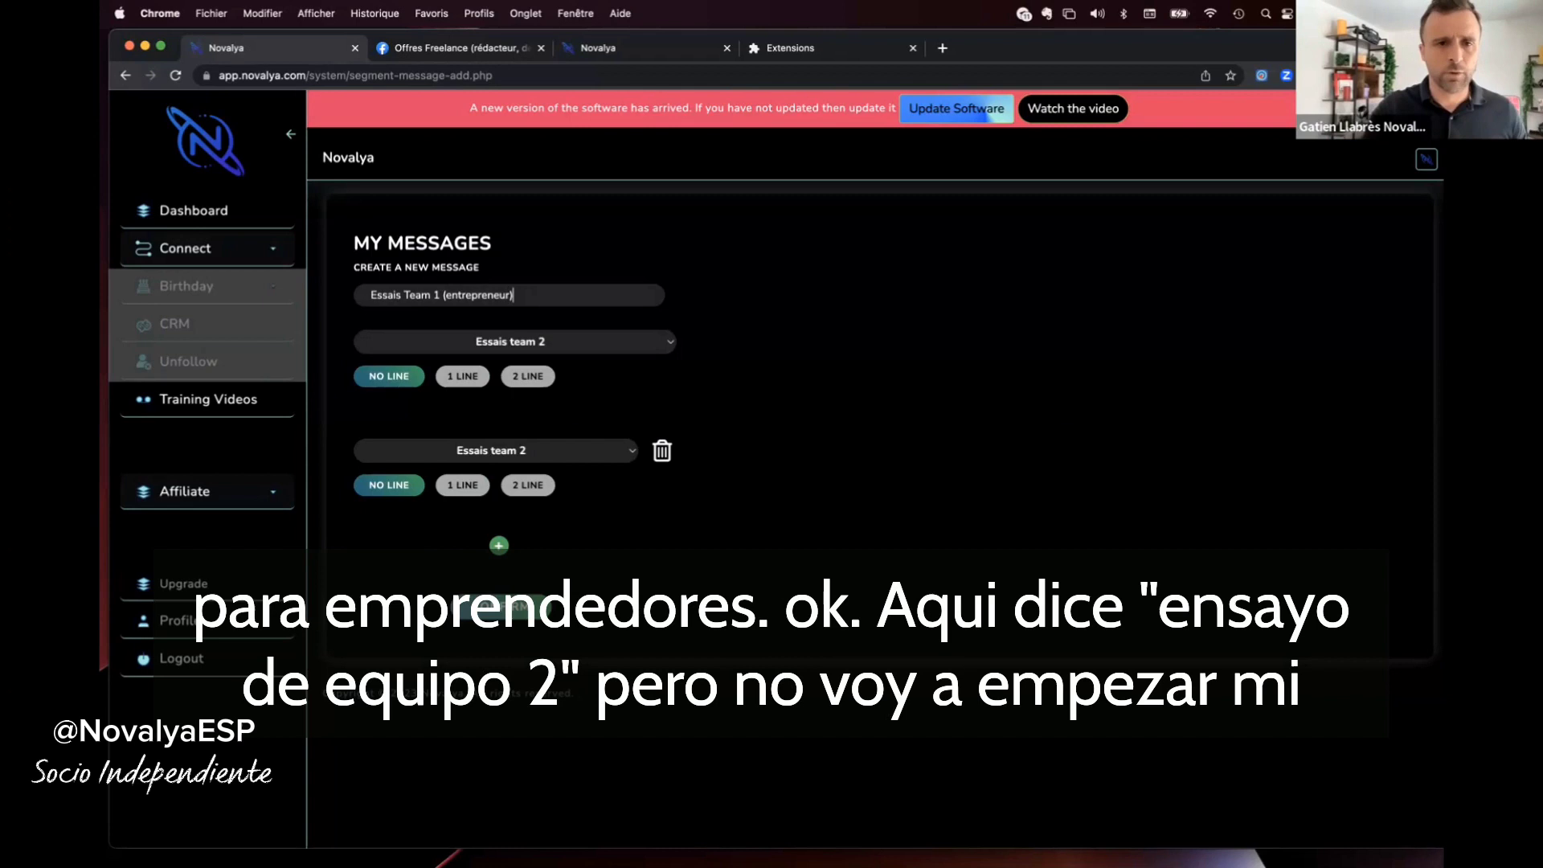
Build the message from the sections Essais Team 1, Essais team 2 and an added Essais team 3, and save it.
{"action": "left_click", "coordinate": [560, 347]}
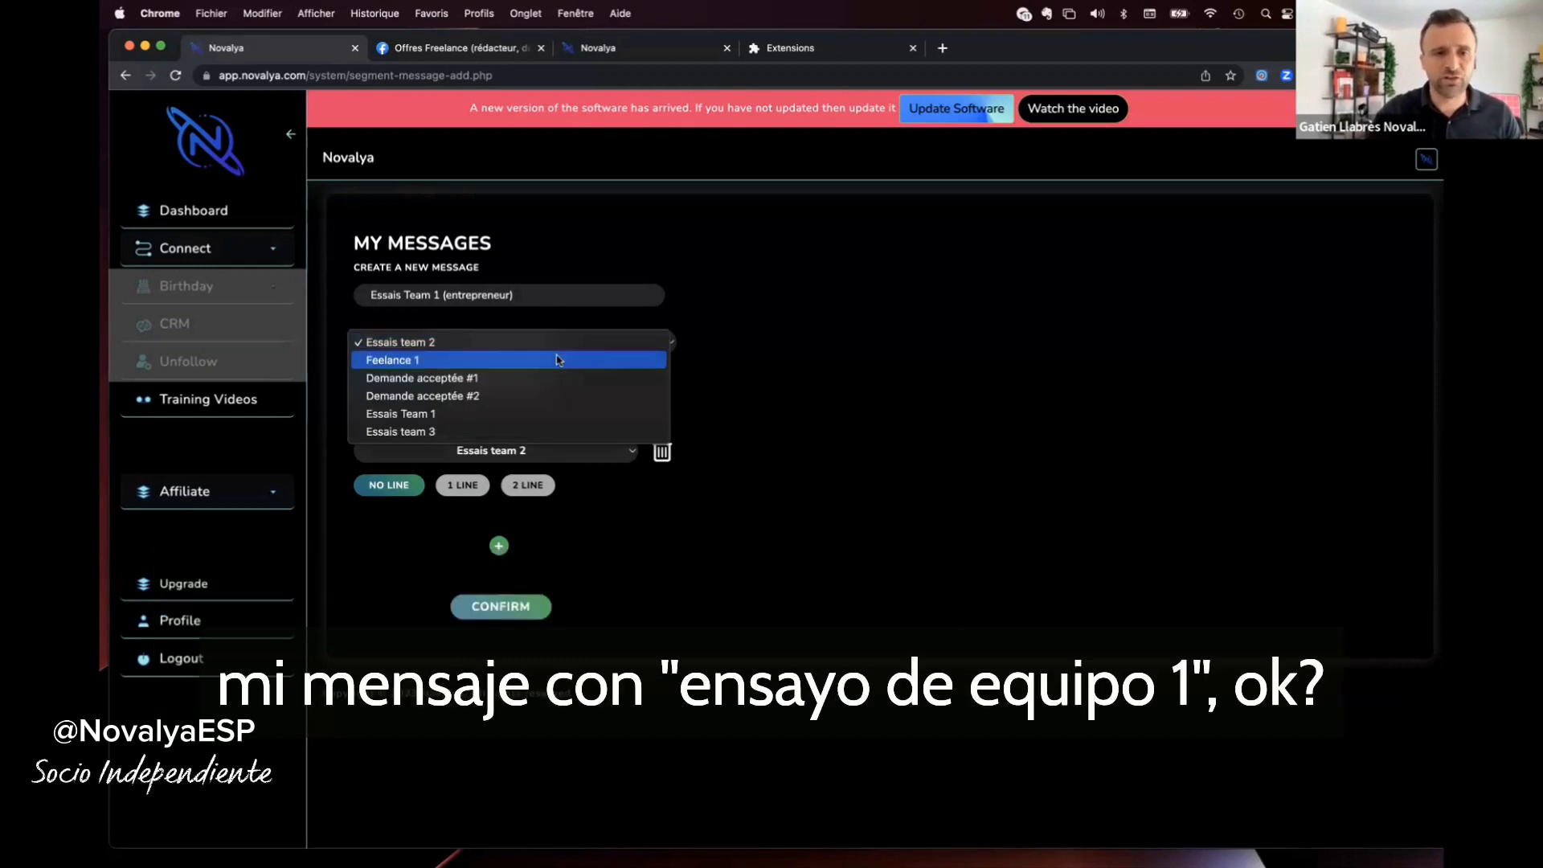
{"action": "left_click", "coordinate": [553, 413]}
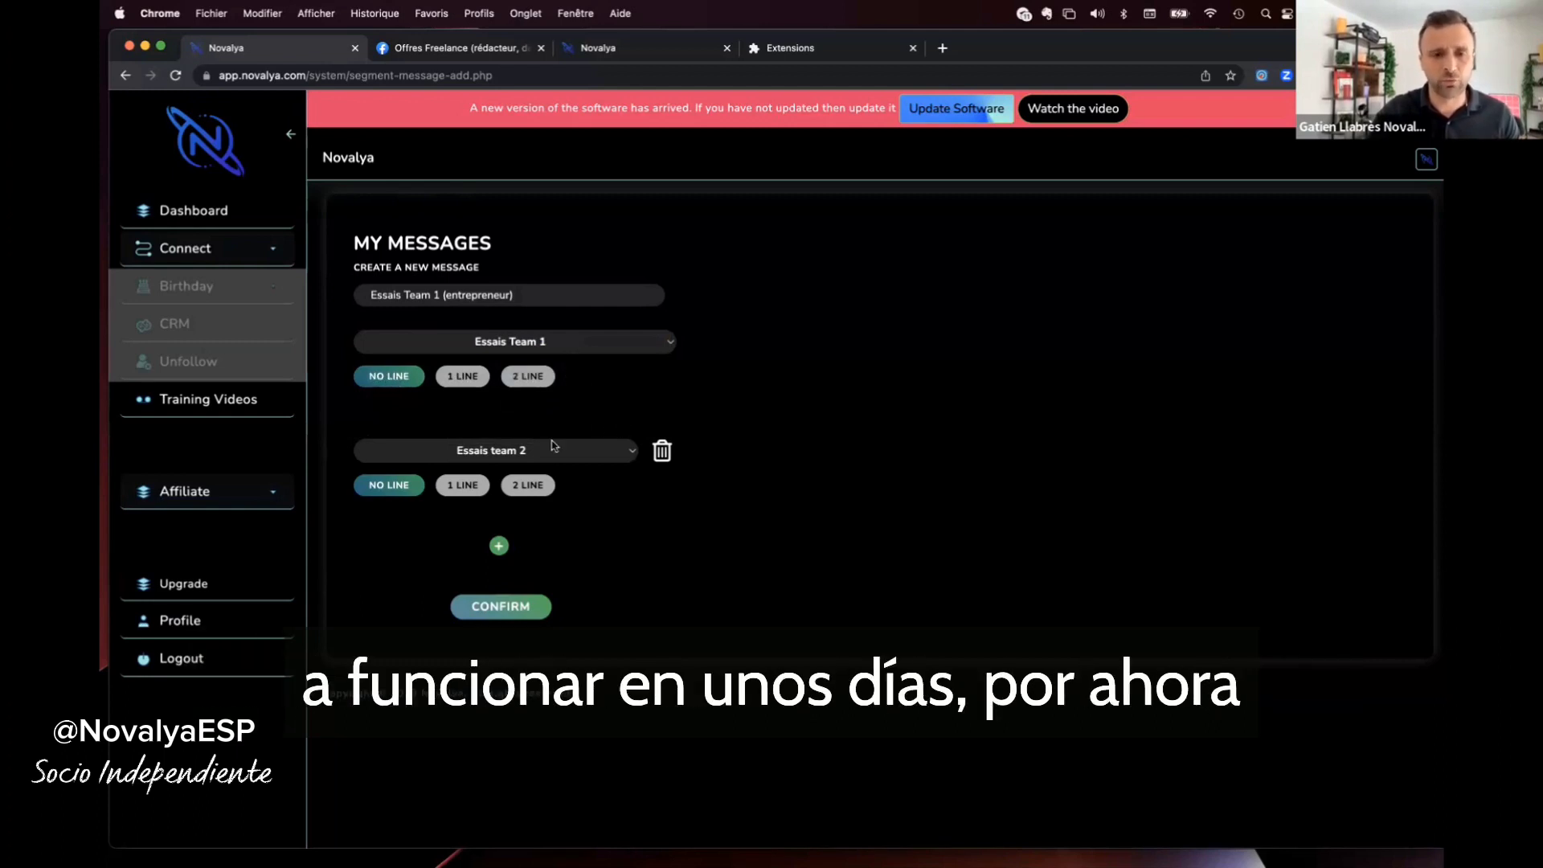
{"action": "left_click", "coordinate": [577, 452]}
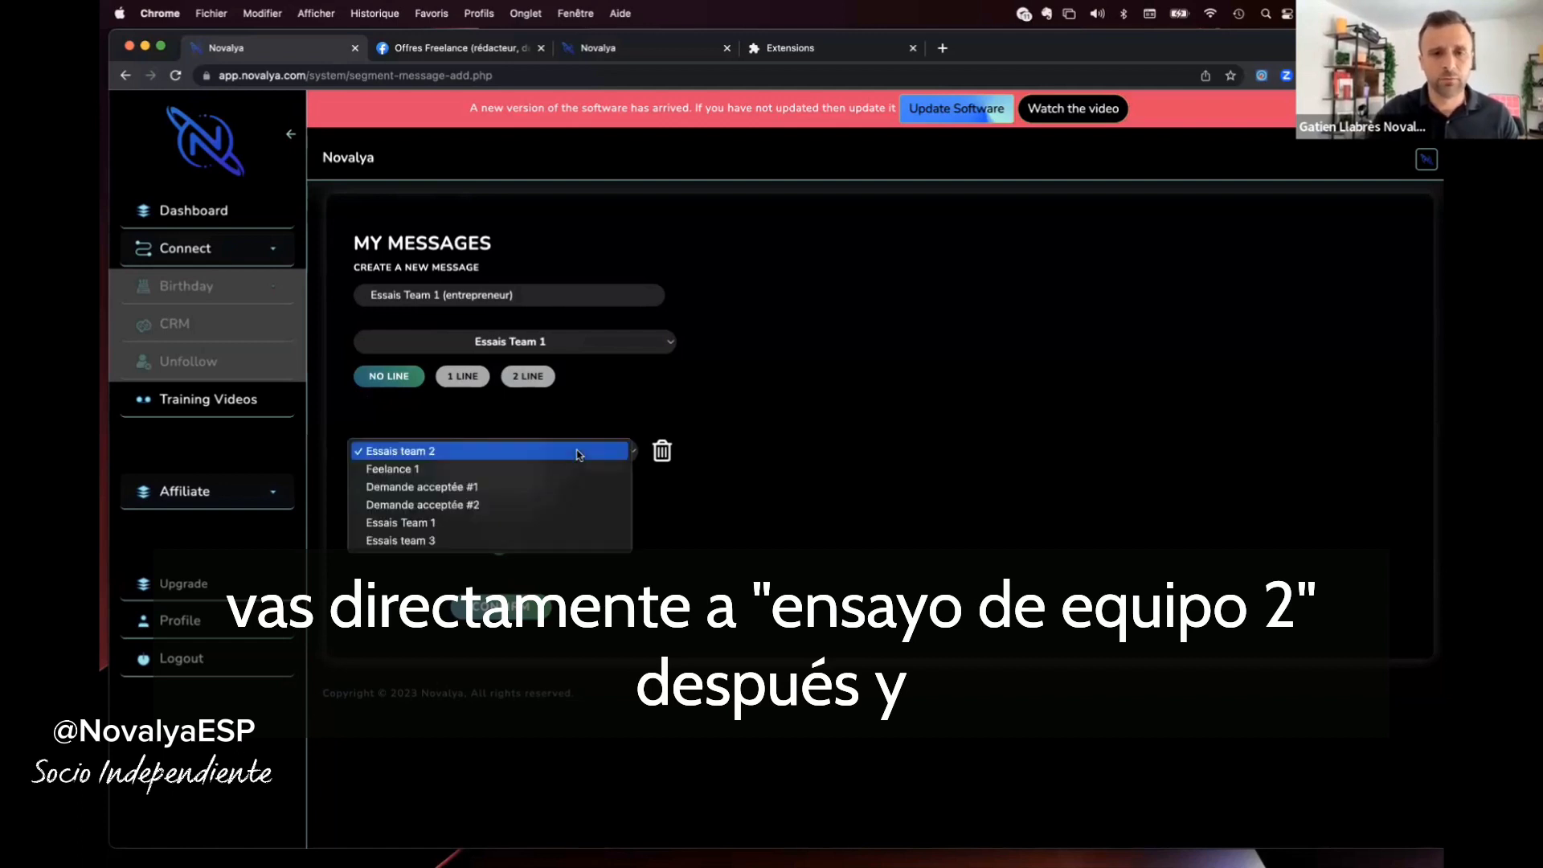
{"action": "left_click", "coordinate": [552, 455]}
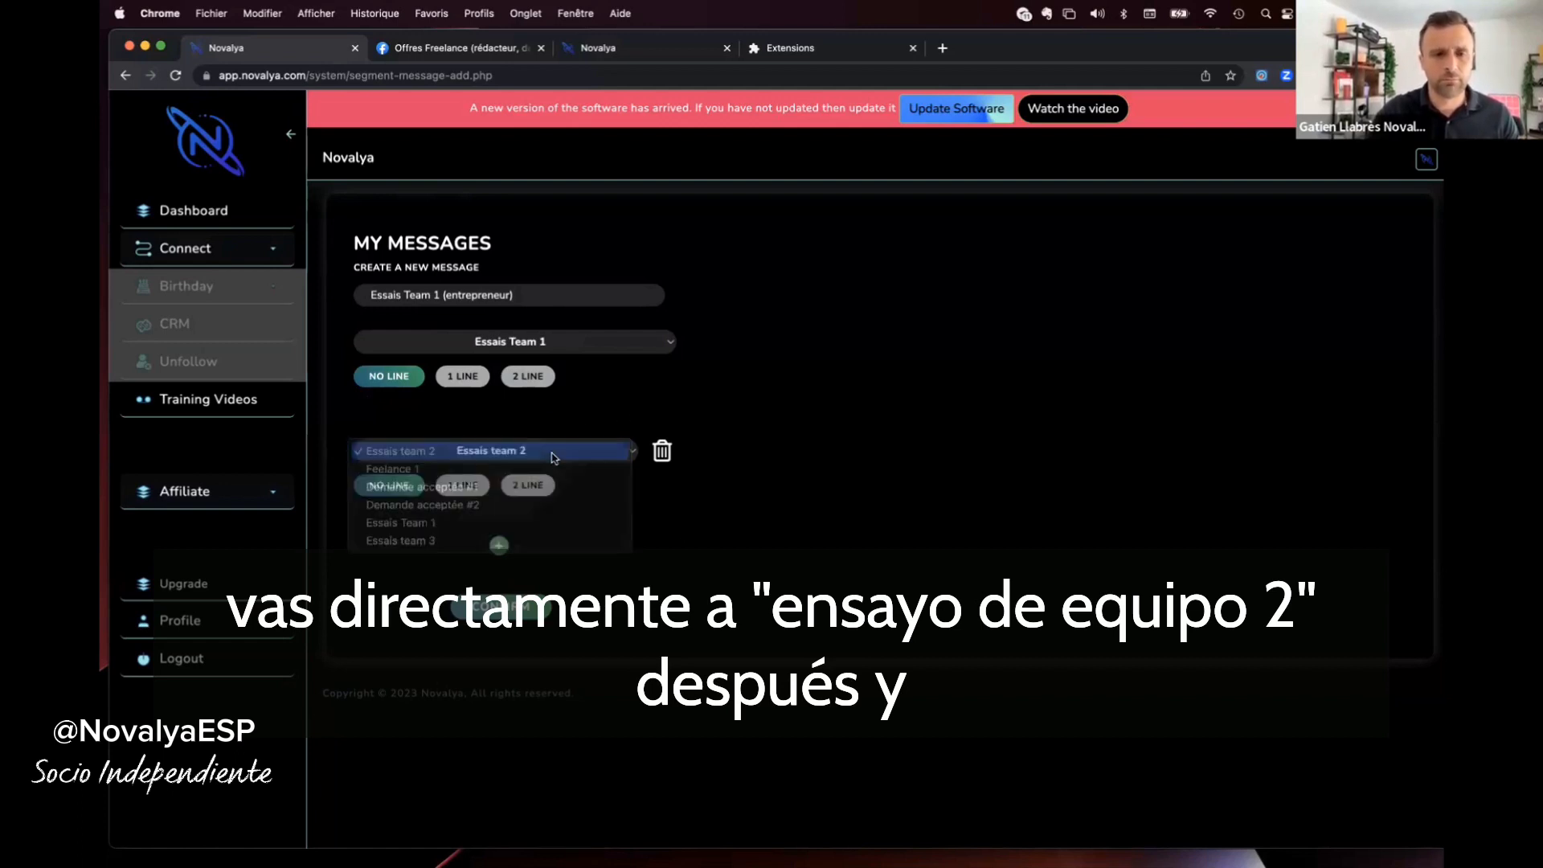
{"action": "left_click", "coordinate": [499, 545]}
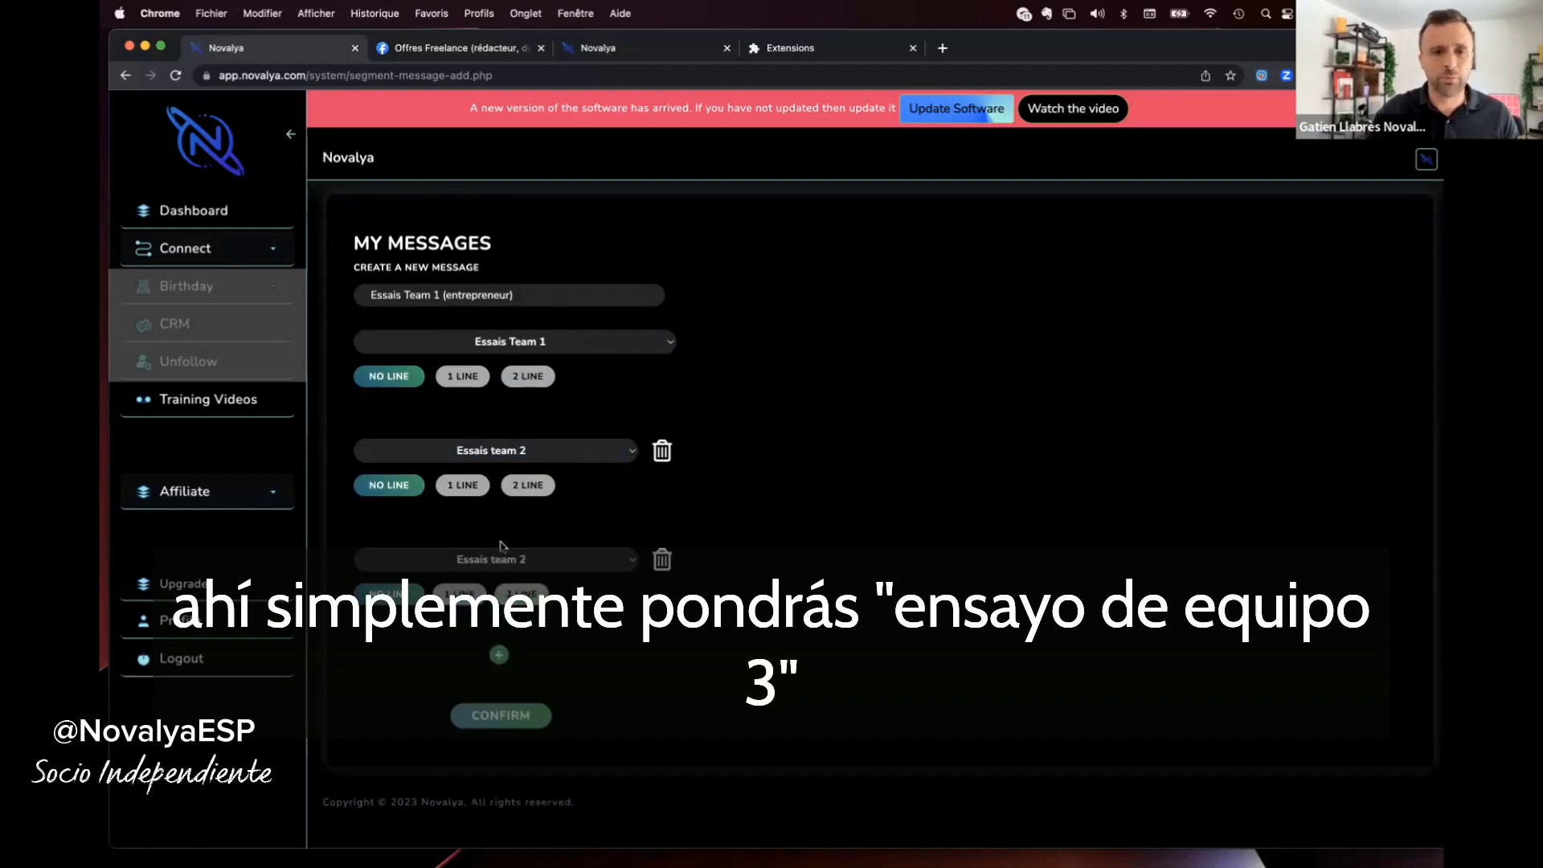
{"action": "left_click", "coordinate": [519, 560]}
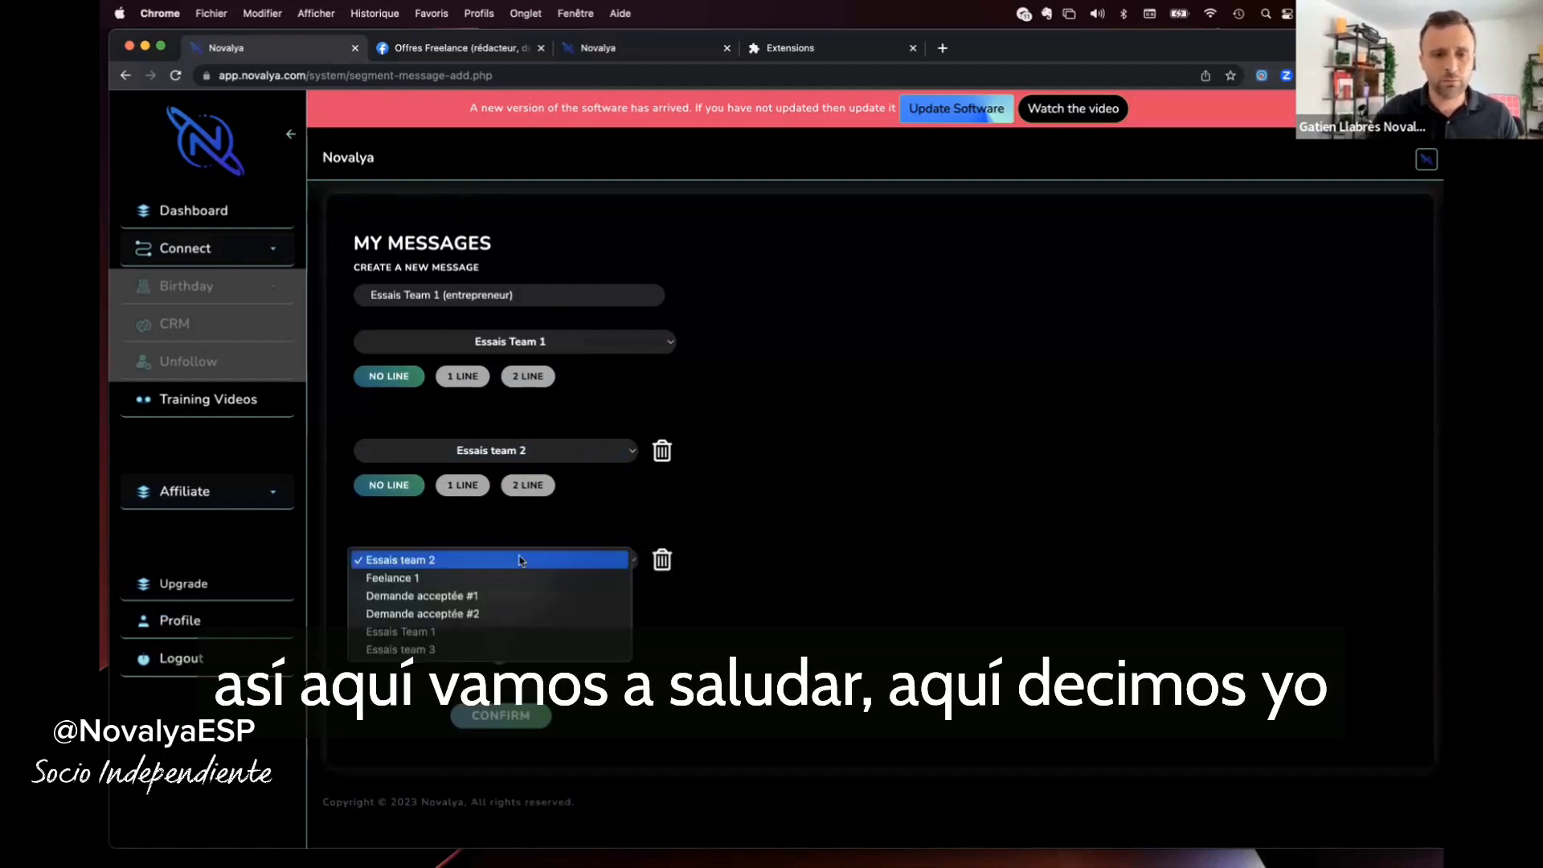
{"action": "left_click", "coordinate": [524, 650]}
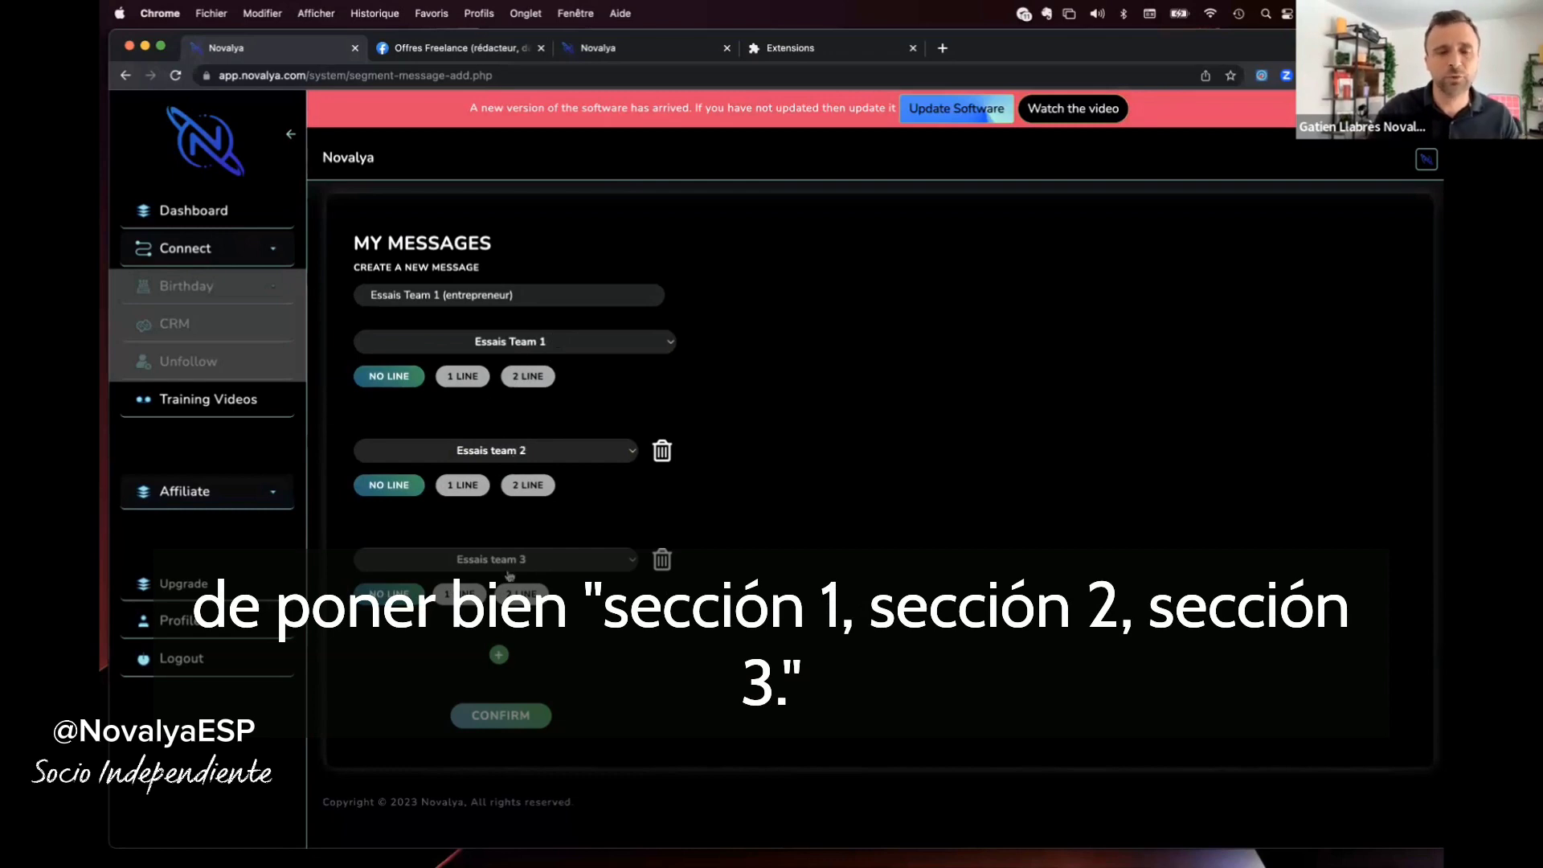
{"action": "left_click", "coordinate": [504, 716]}
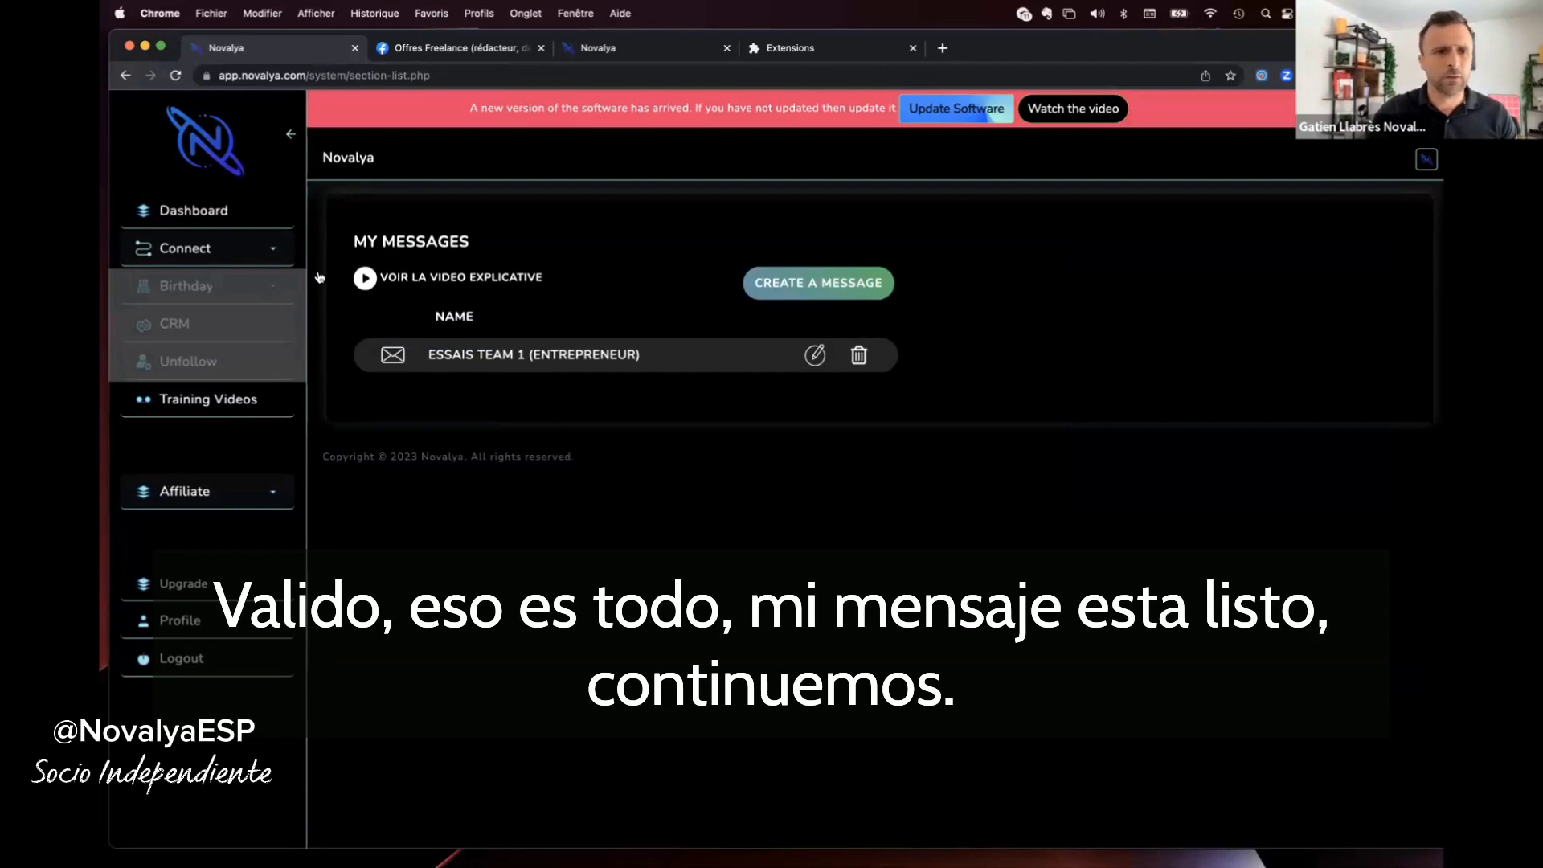
Start a Connect campaign targeting the saved group Offres Freelance (rédacteur, développeur, assistant virtuel), verify its URL and continue to the request settings.
{"action": "left_click", "coordinate": [195, 250]}
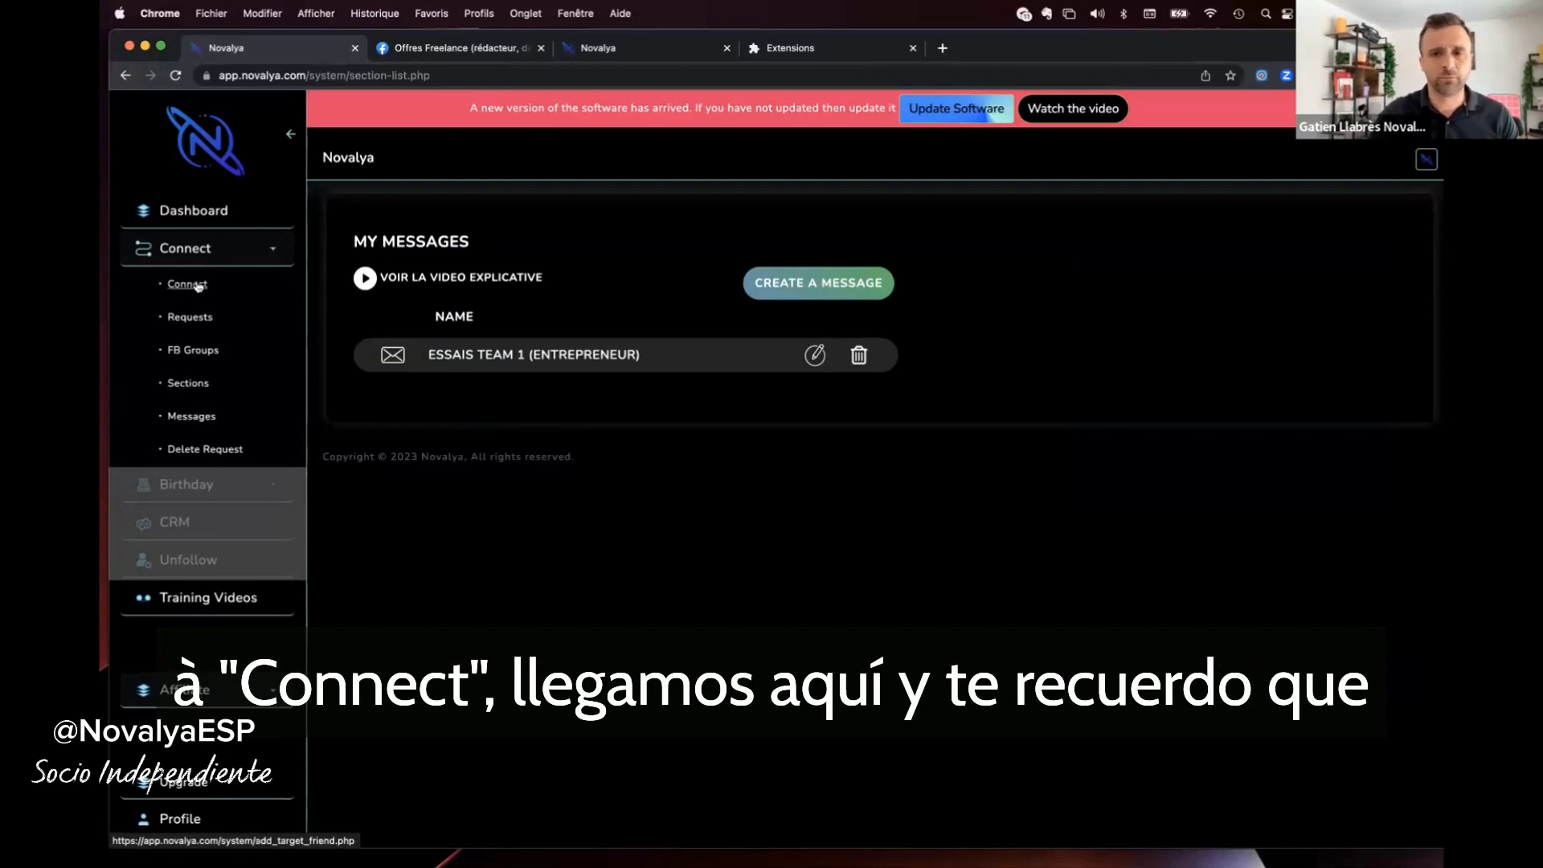
{"action": "left_click", "coordinate": [197, 285]}
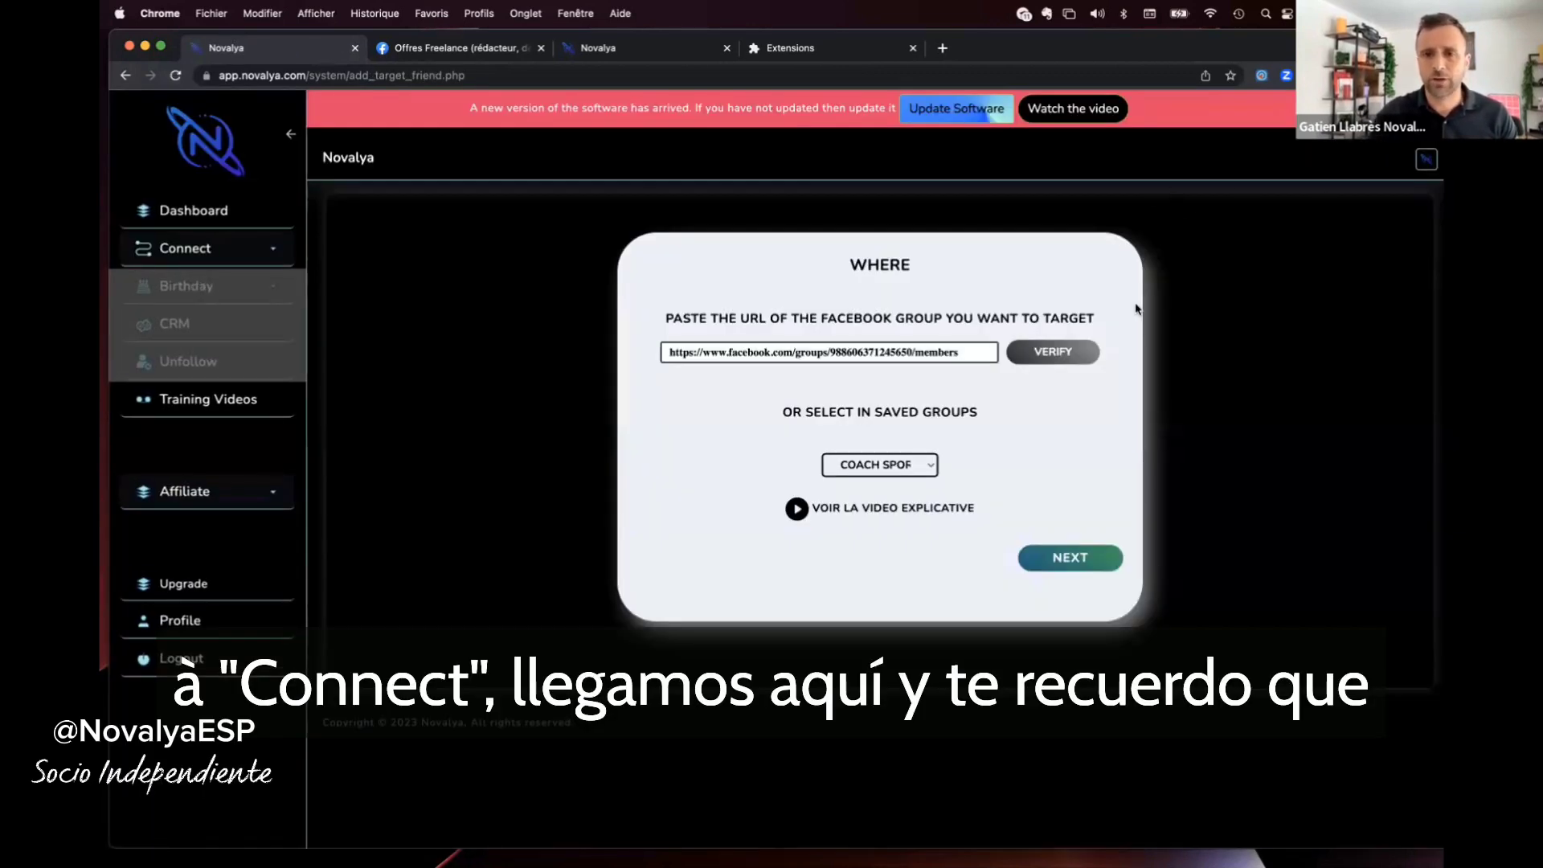
{"action": "left_click", "coordinate": [925, 467]}
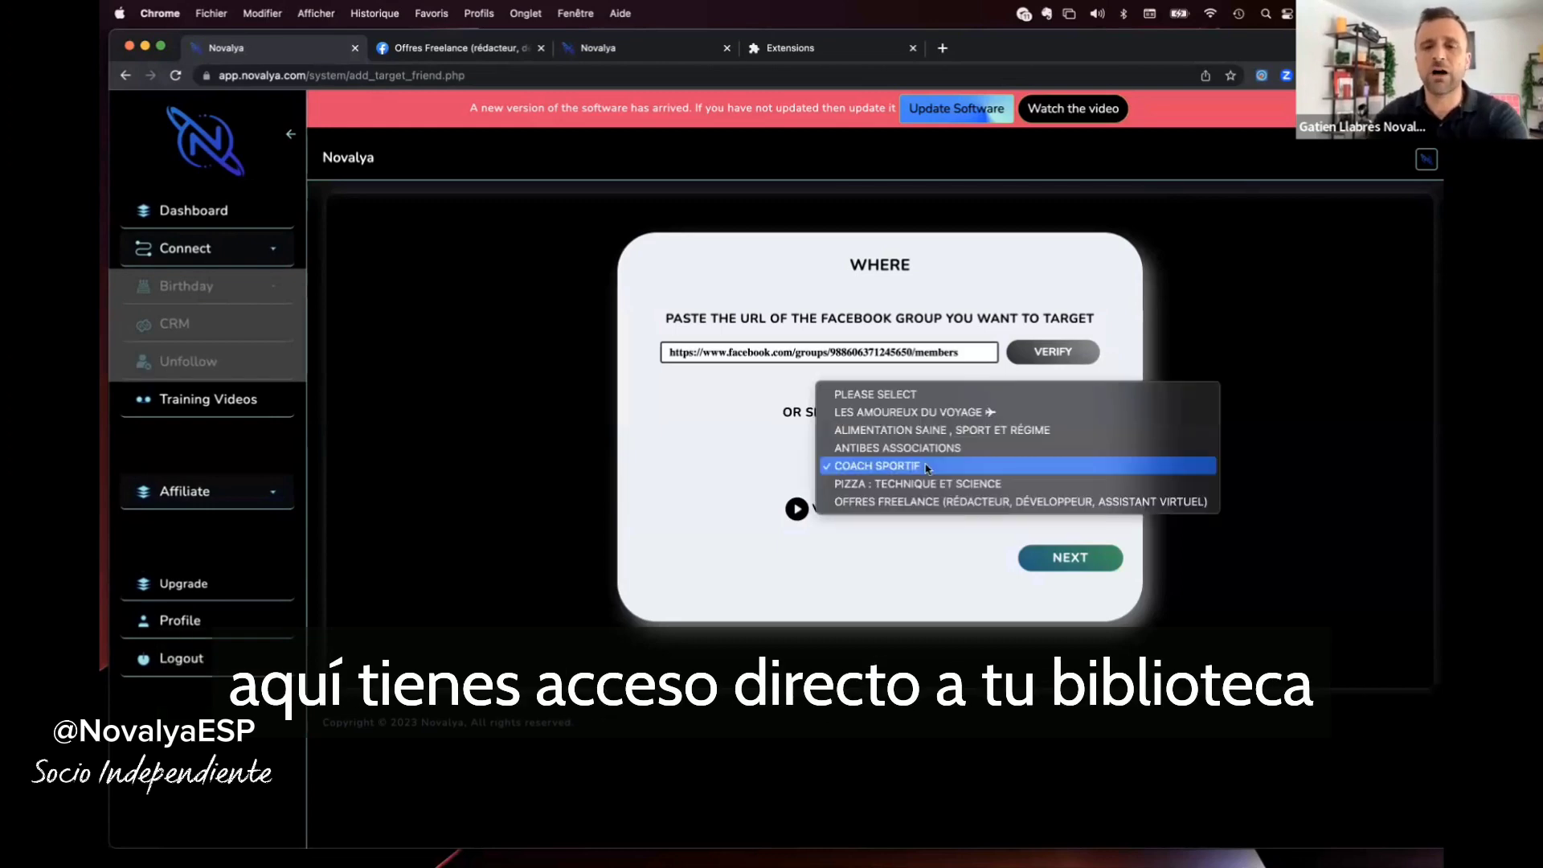
{"action": "left_click", "coordinate": [987, 502]}
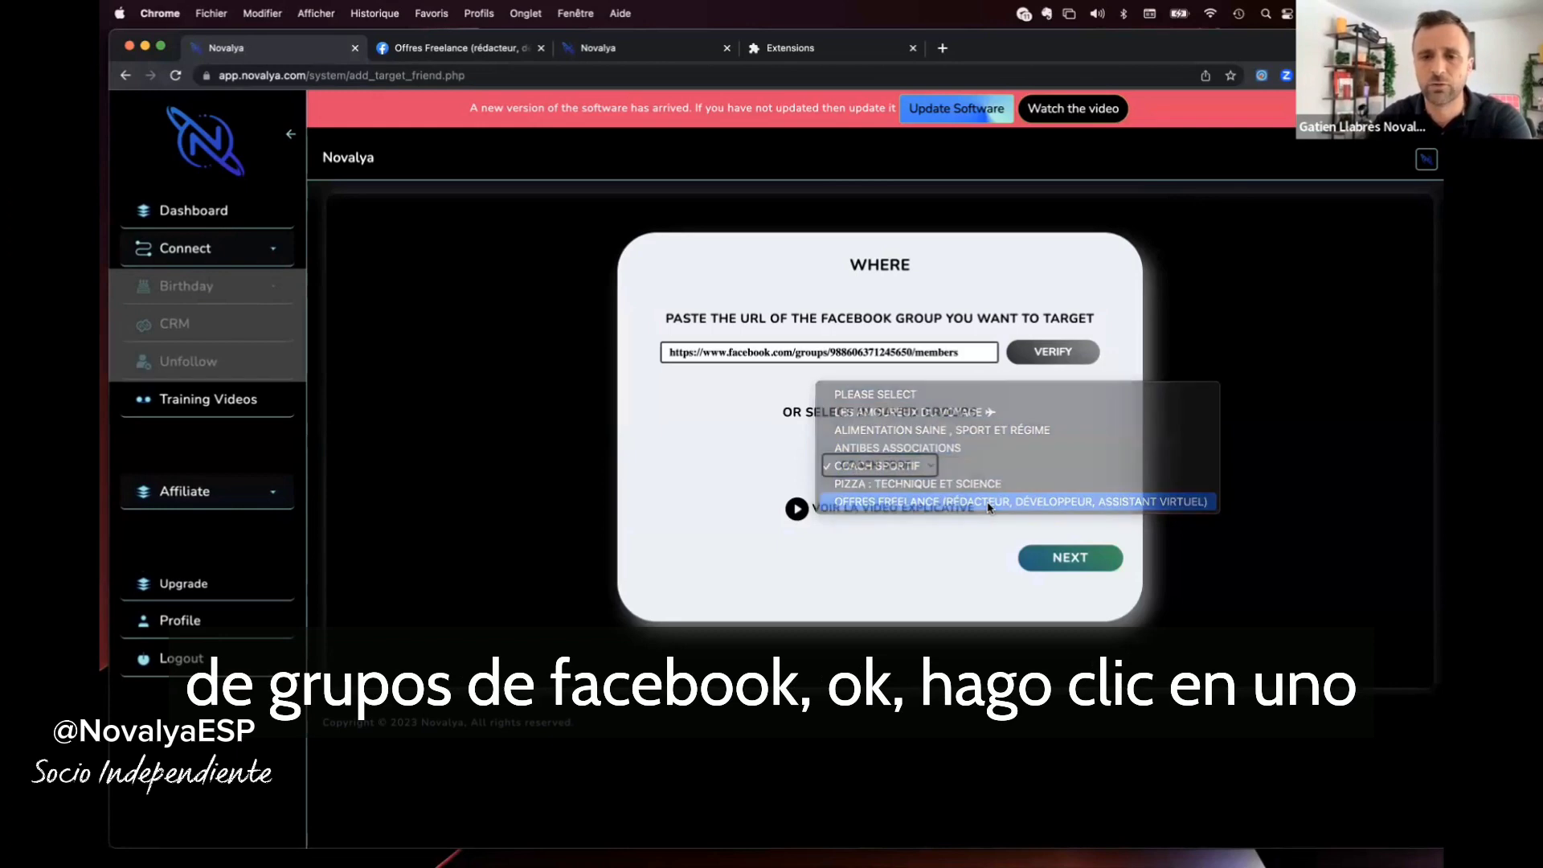
{"action": "left_click", "coordinate": [1041, 356]}
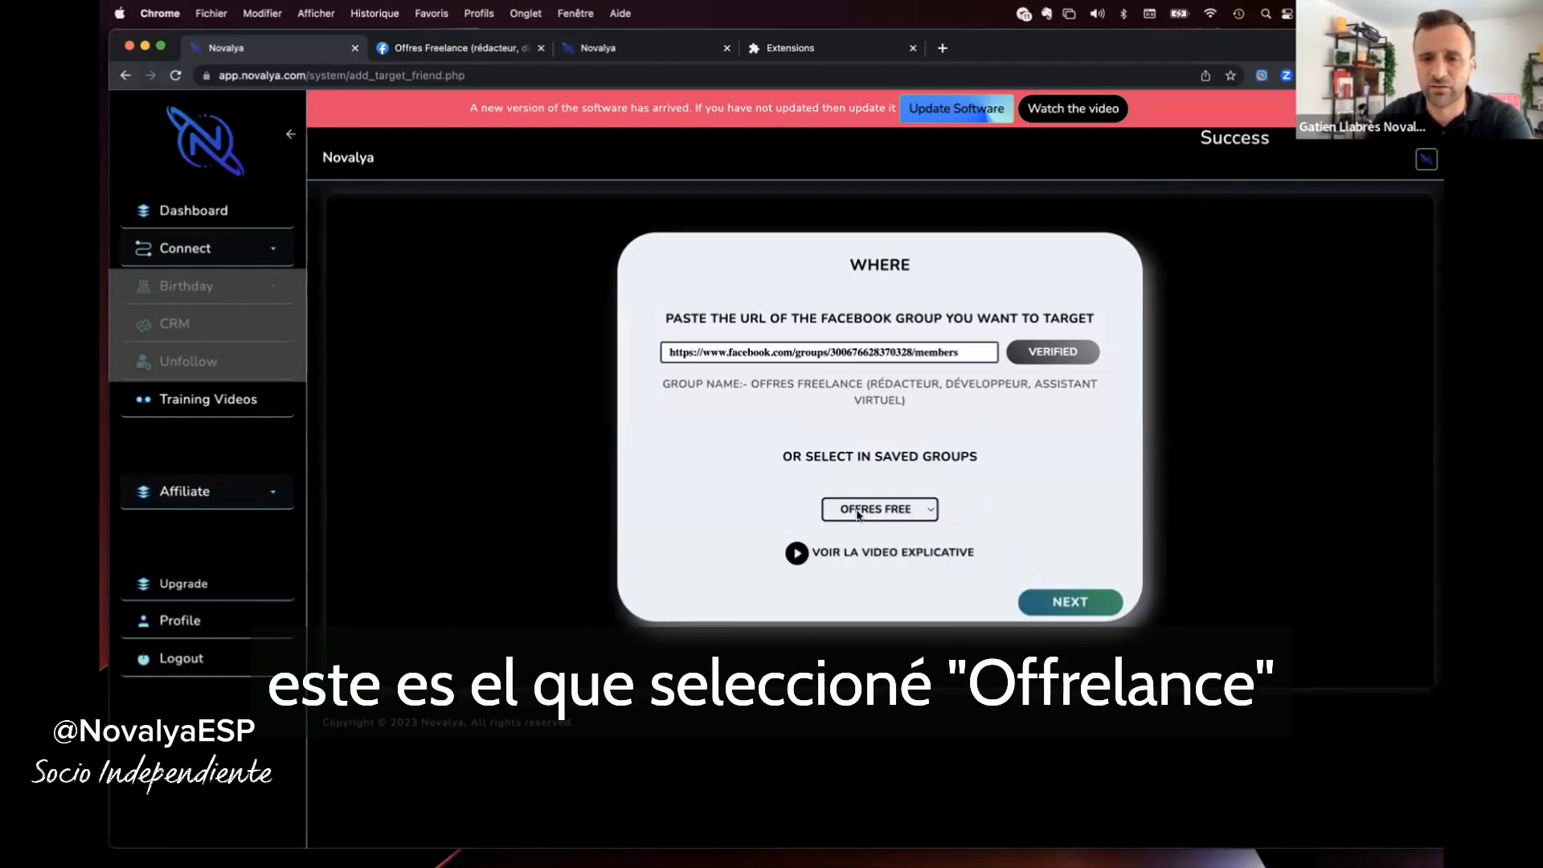
{"action": "left_click", "coordinate": [1074, 602]}
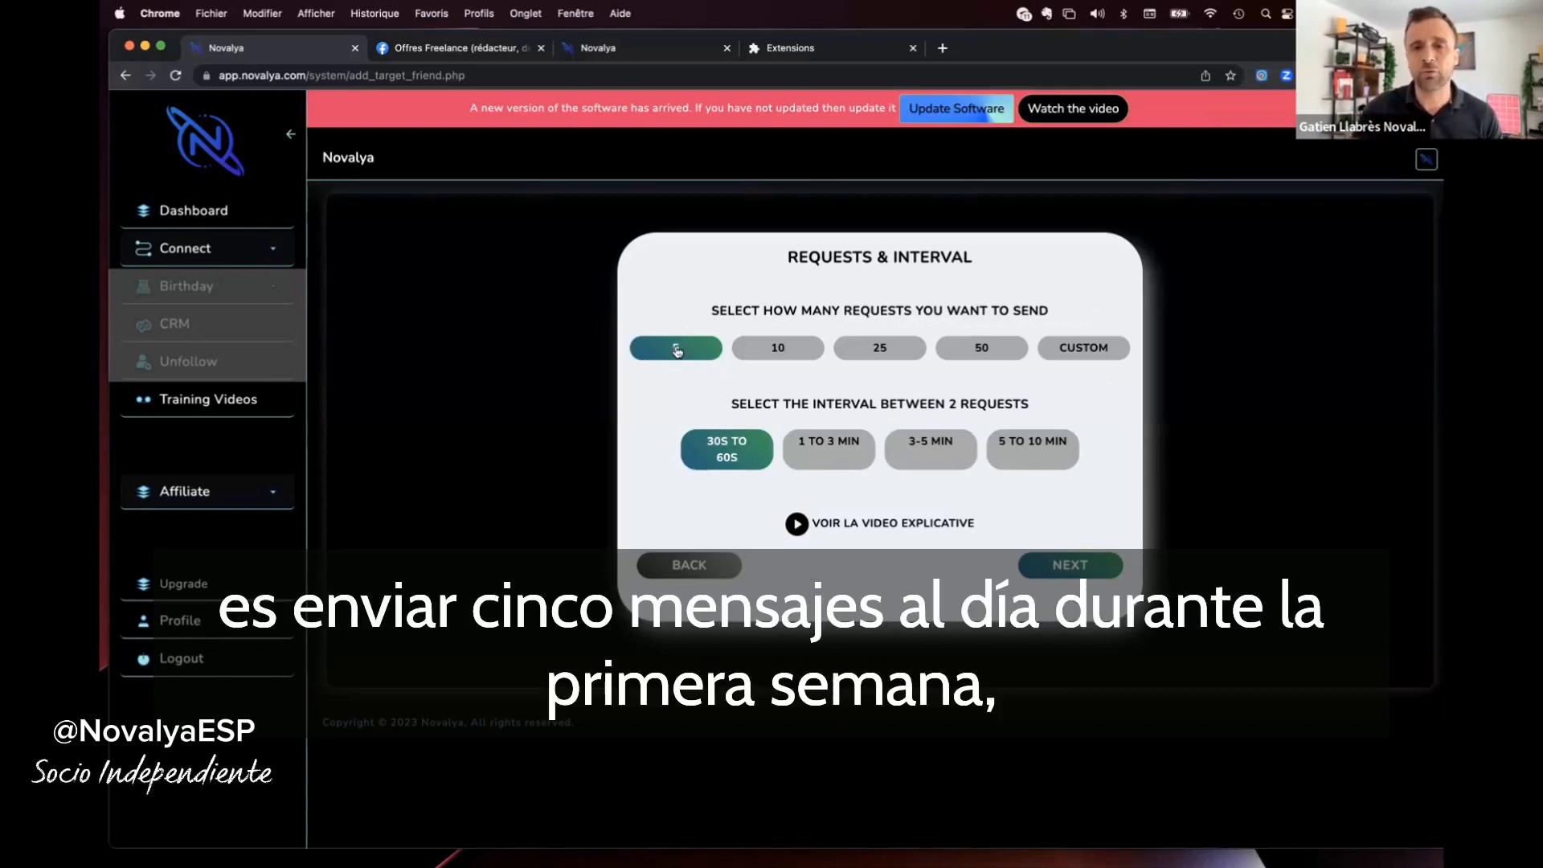
Set the interval between requests to 3-5 min and the custom number of requests to 15.
{"action": "left_click", "coordinate": [952, 449]}
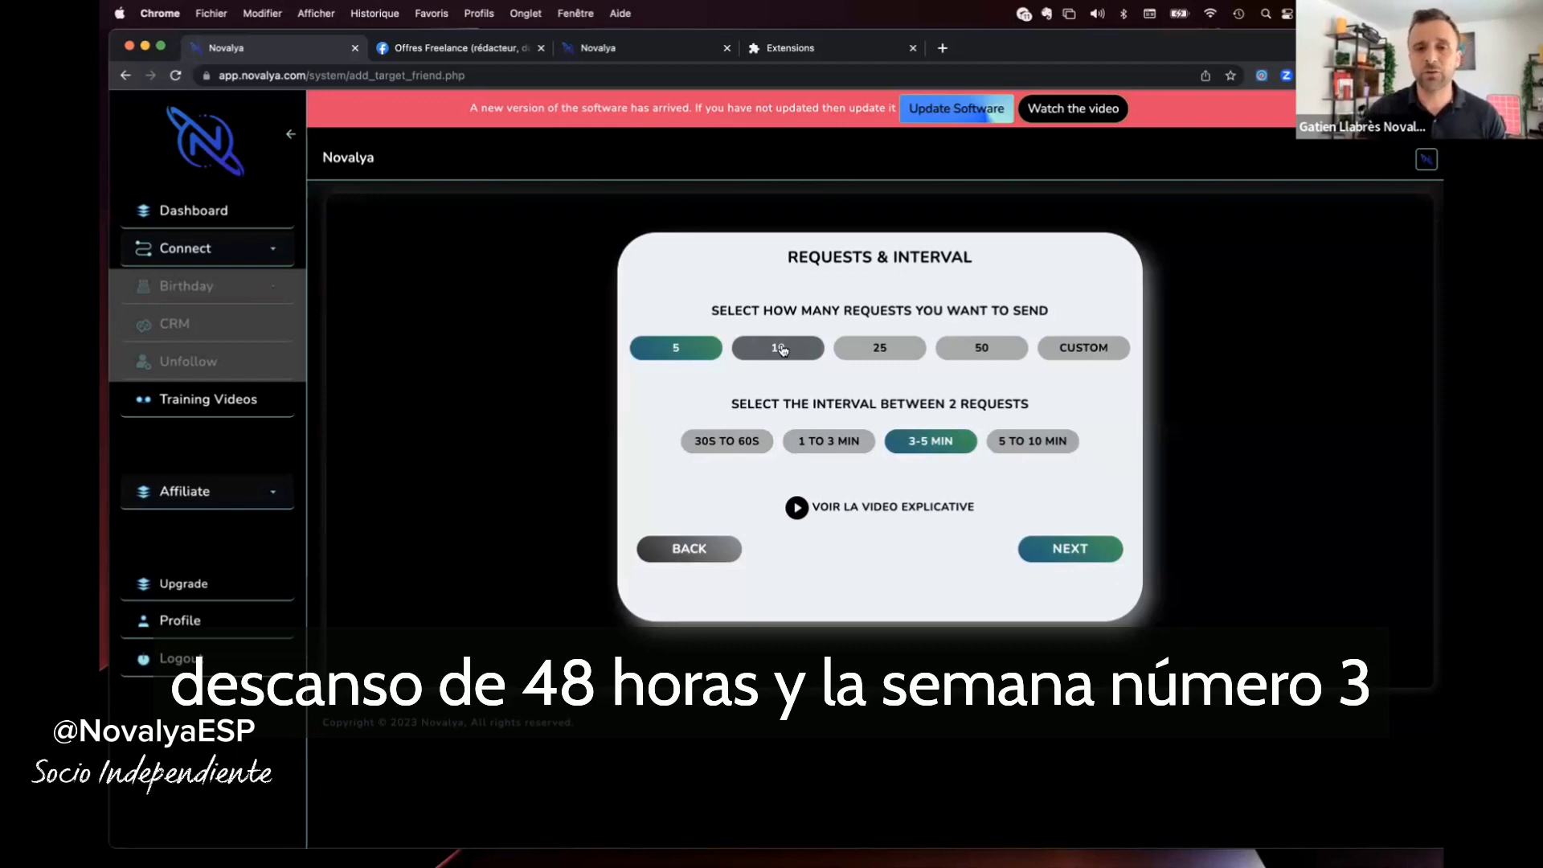
{"action": "left_click", "coordinate": [1086, 348]}
{"action": "type", "text": "2"}
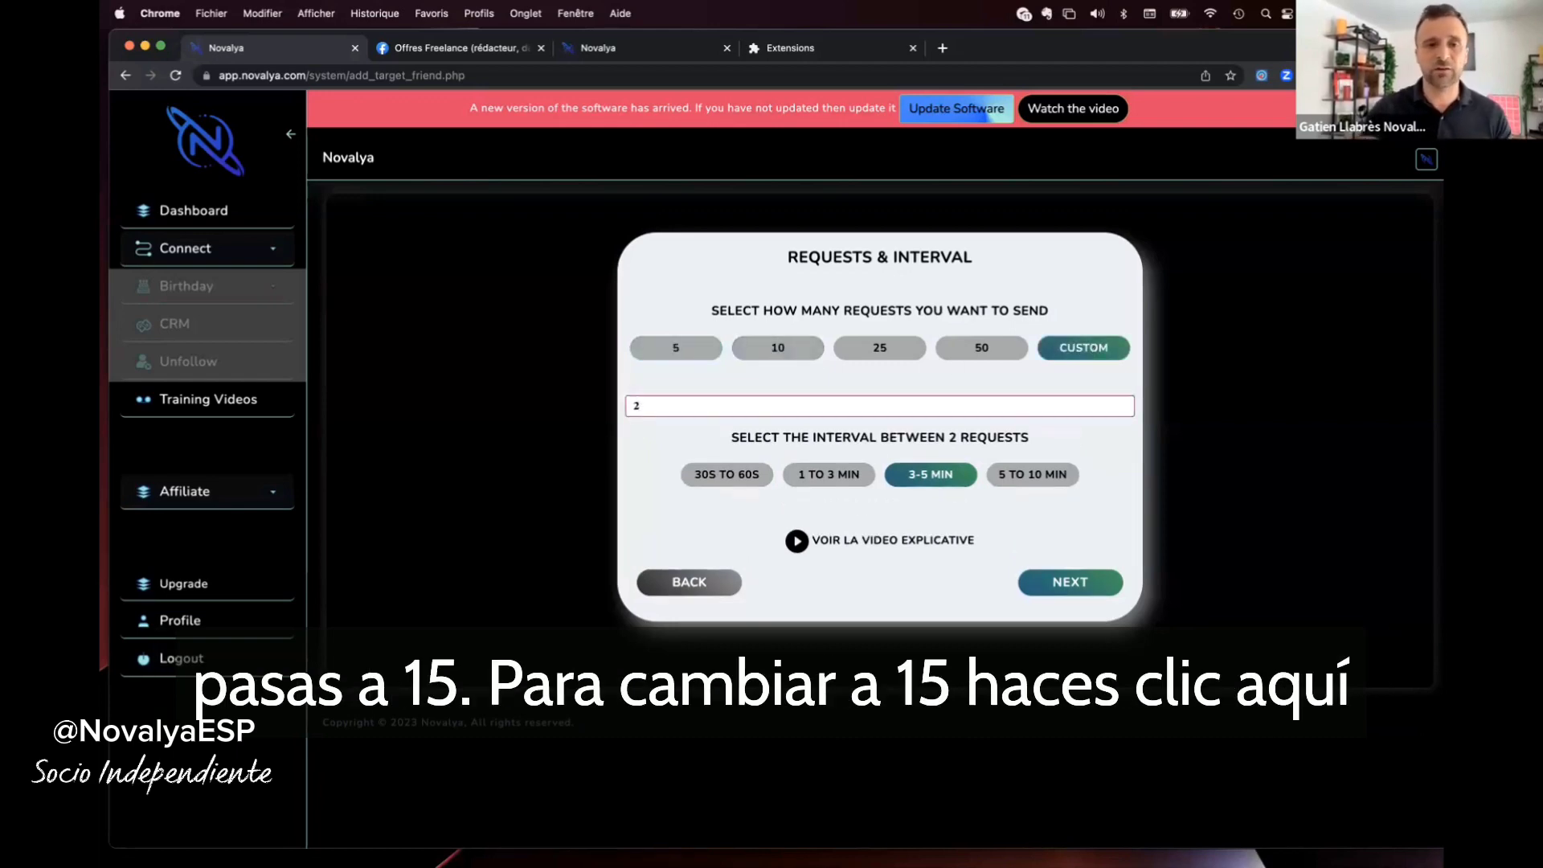
{"action": "key", "text": "BackSpace"}
{"action": "type", "text": "15"}
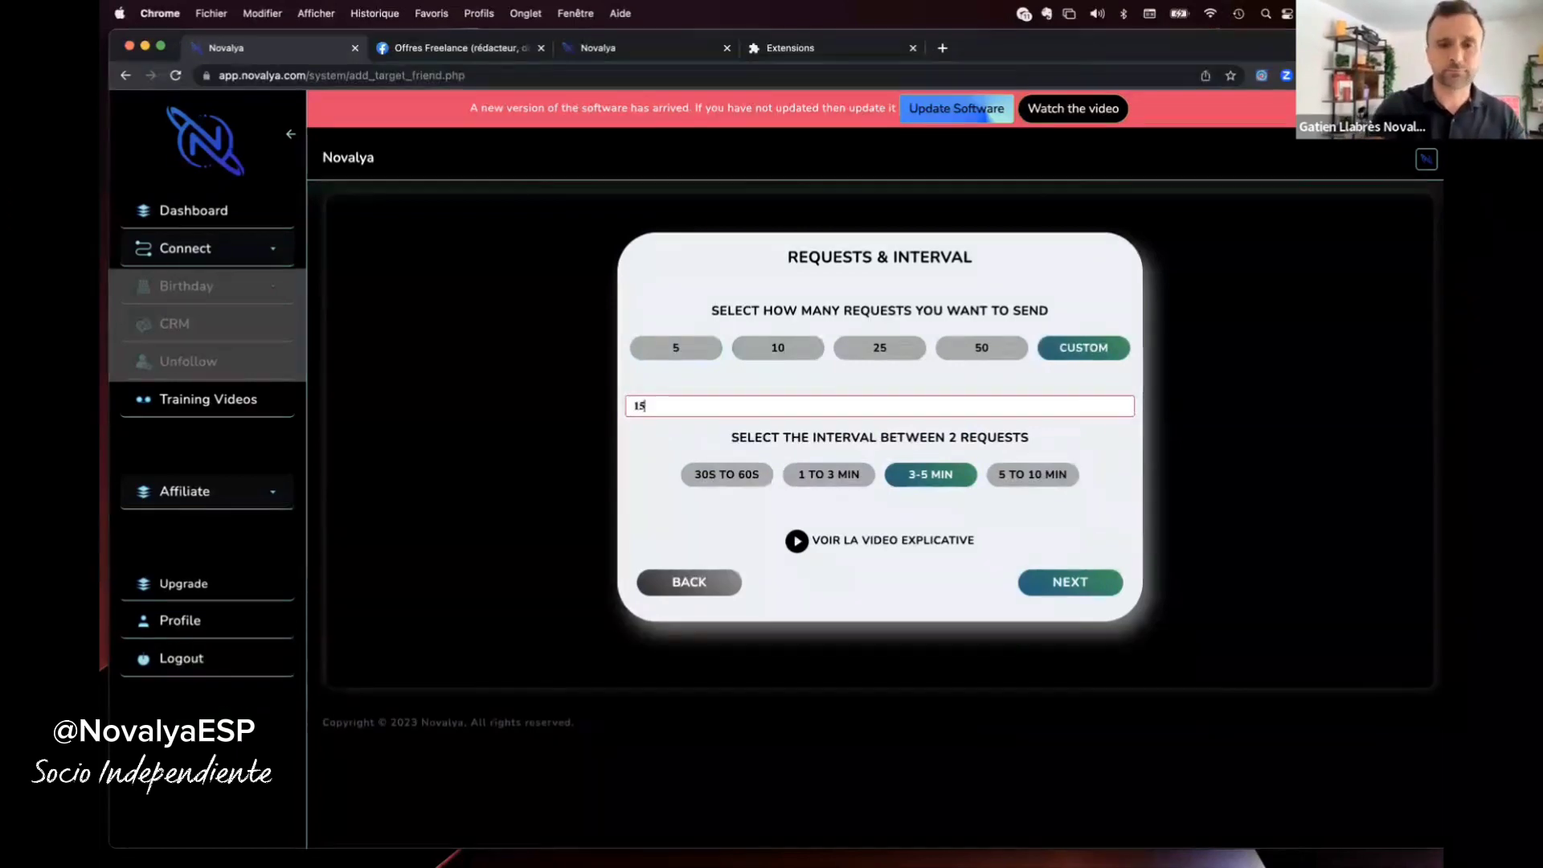
{"action": "left_click", "coordinate": [762, 384]}
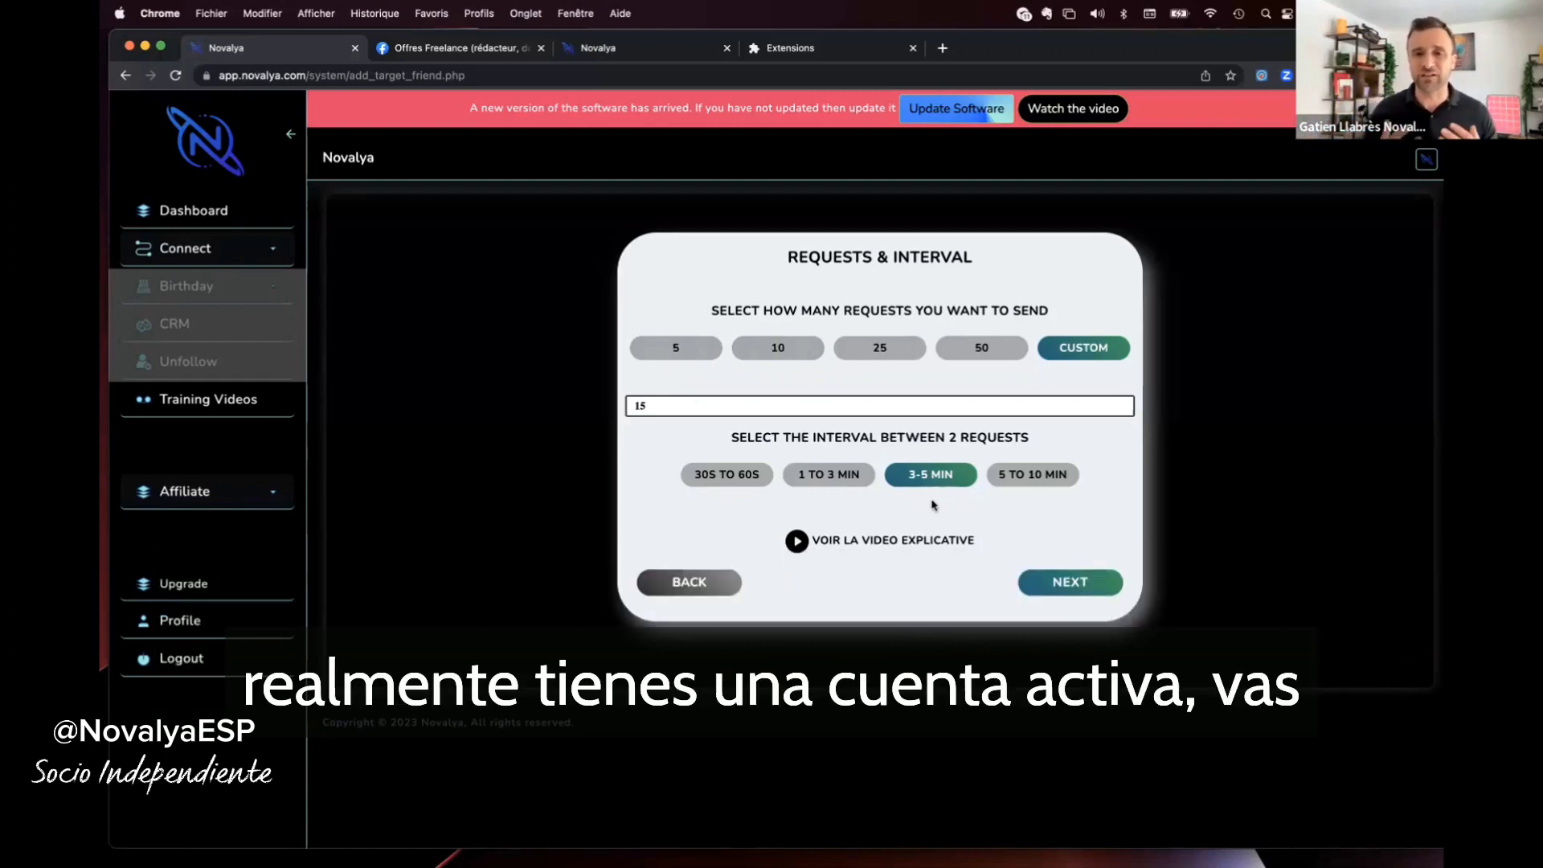
{"action": "left_click", "coordinate": [646, 398]}
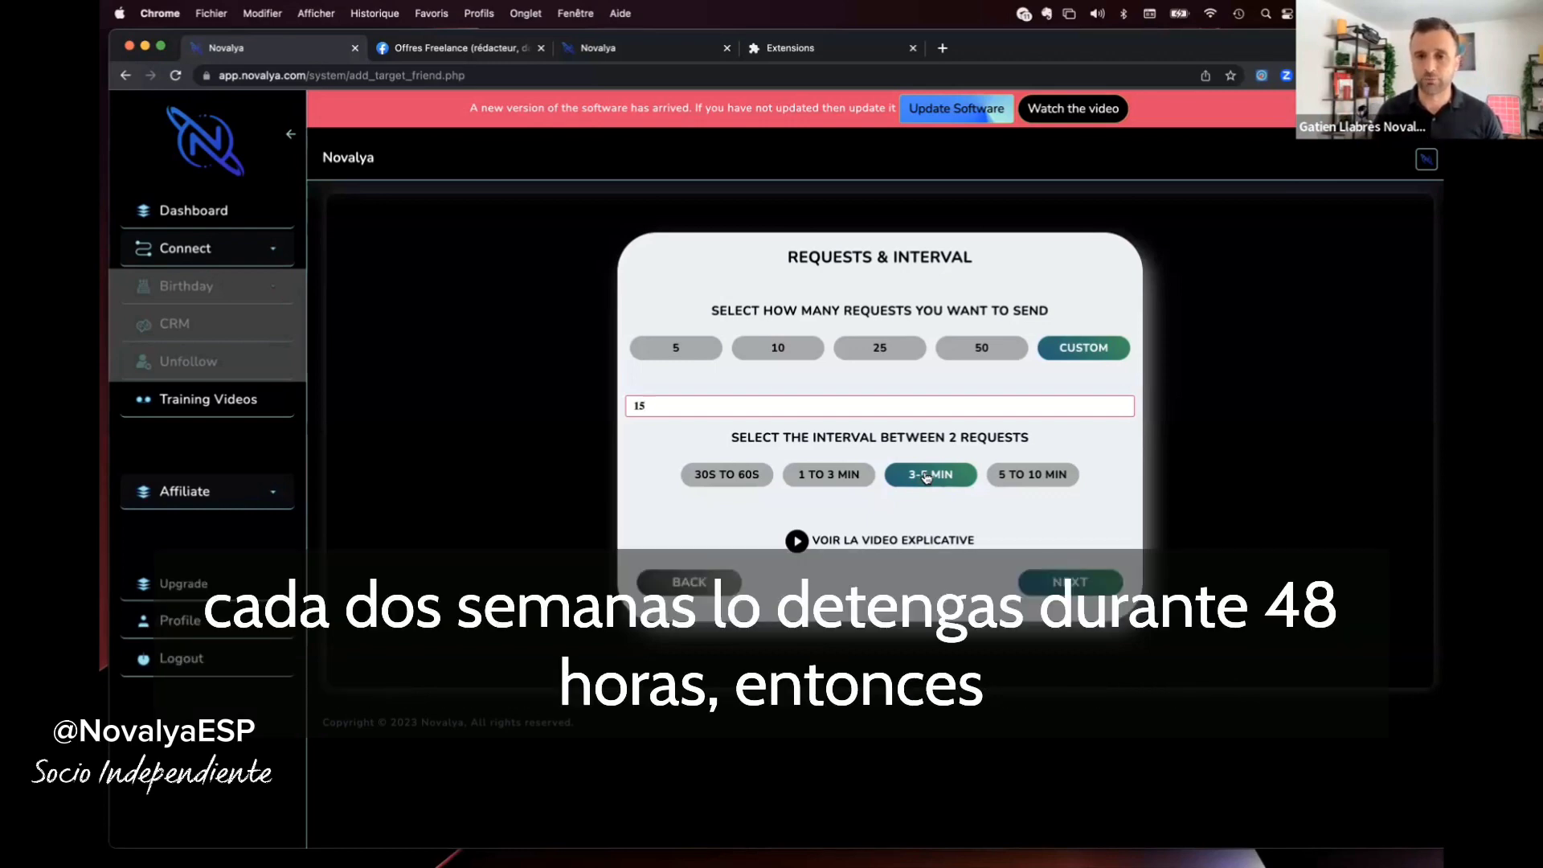
Set the campaign to send 5 requests at an interval of 30s to 60s and continue to the gender settings.
{"action": "left_click", "coordinate": [675, 354]}
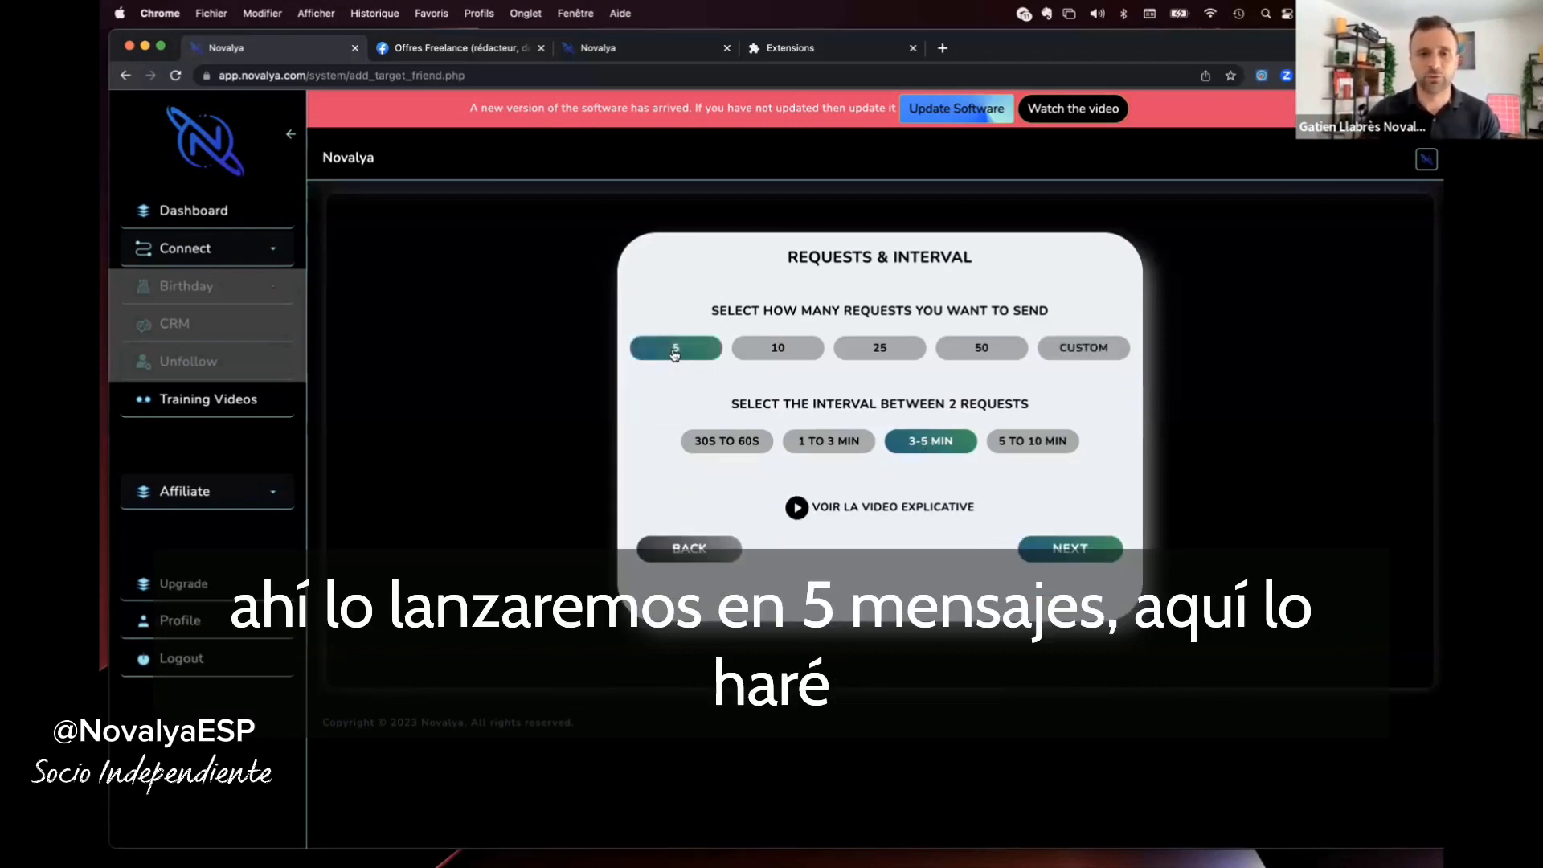
{"action": "left_click", "coordinate": [728, 444]}
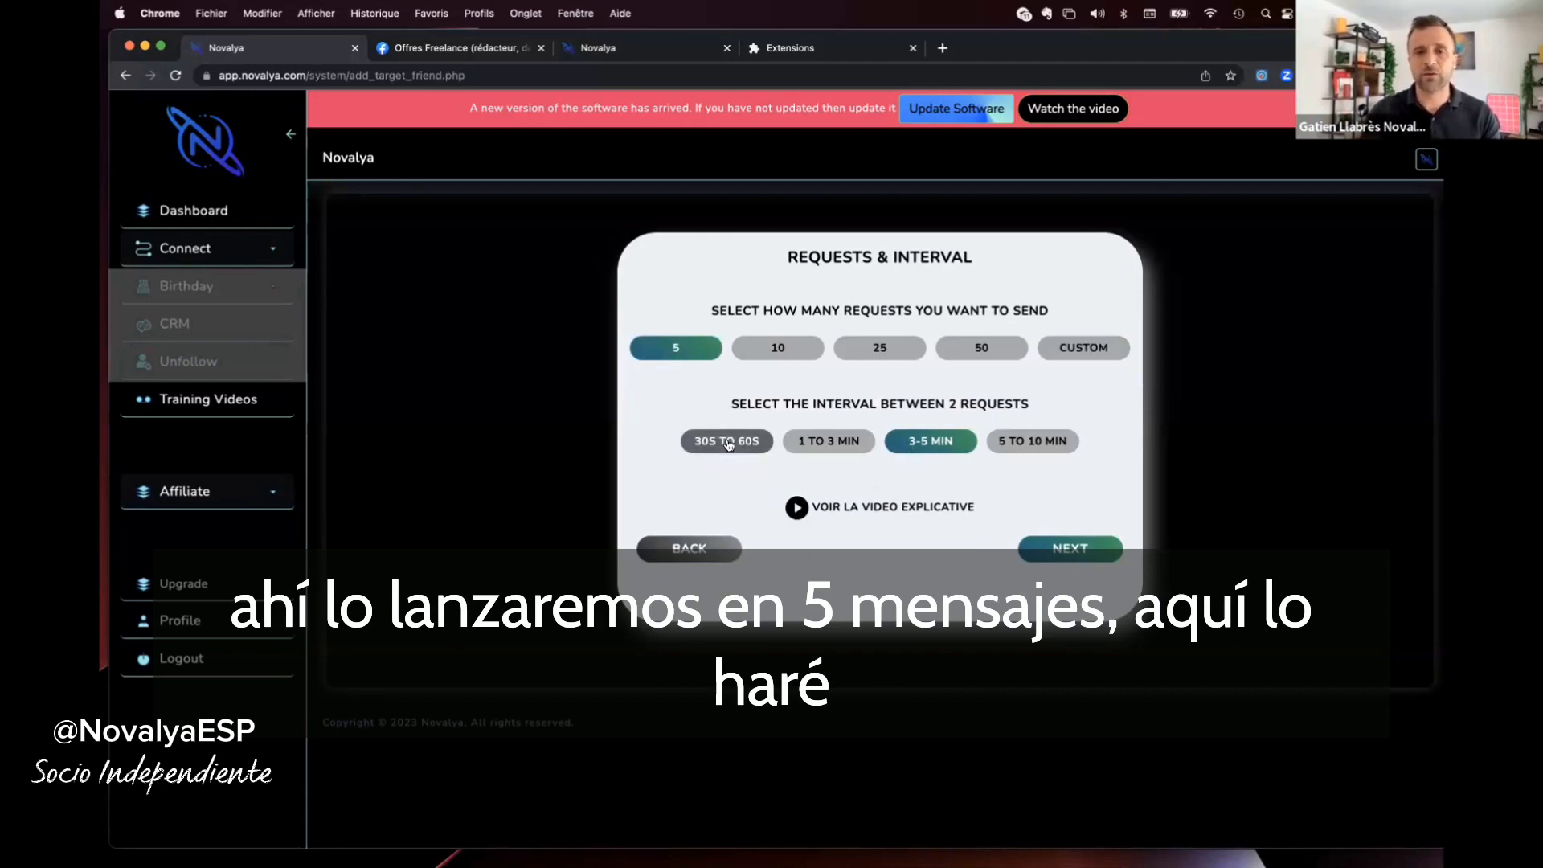
{"action": "left_click", "coordinate": [1079, 566]}
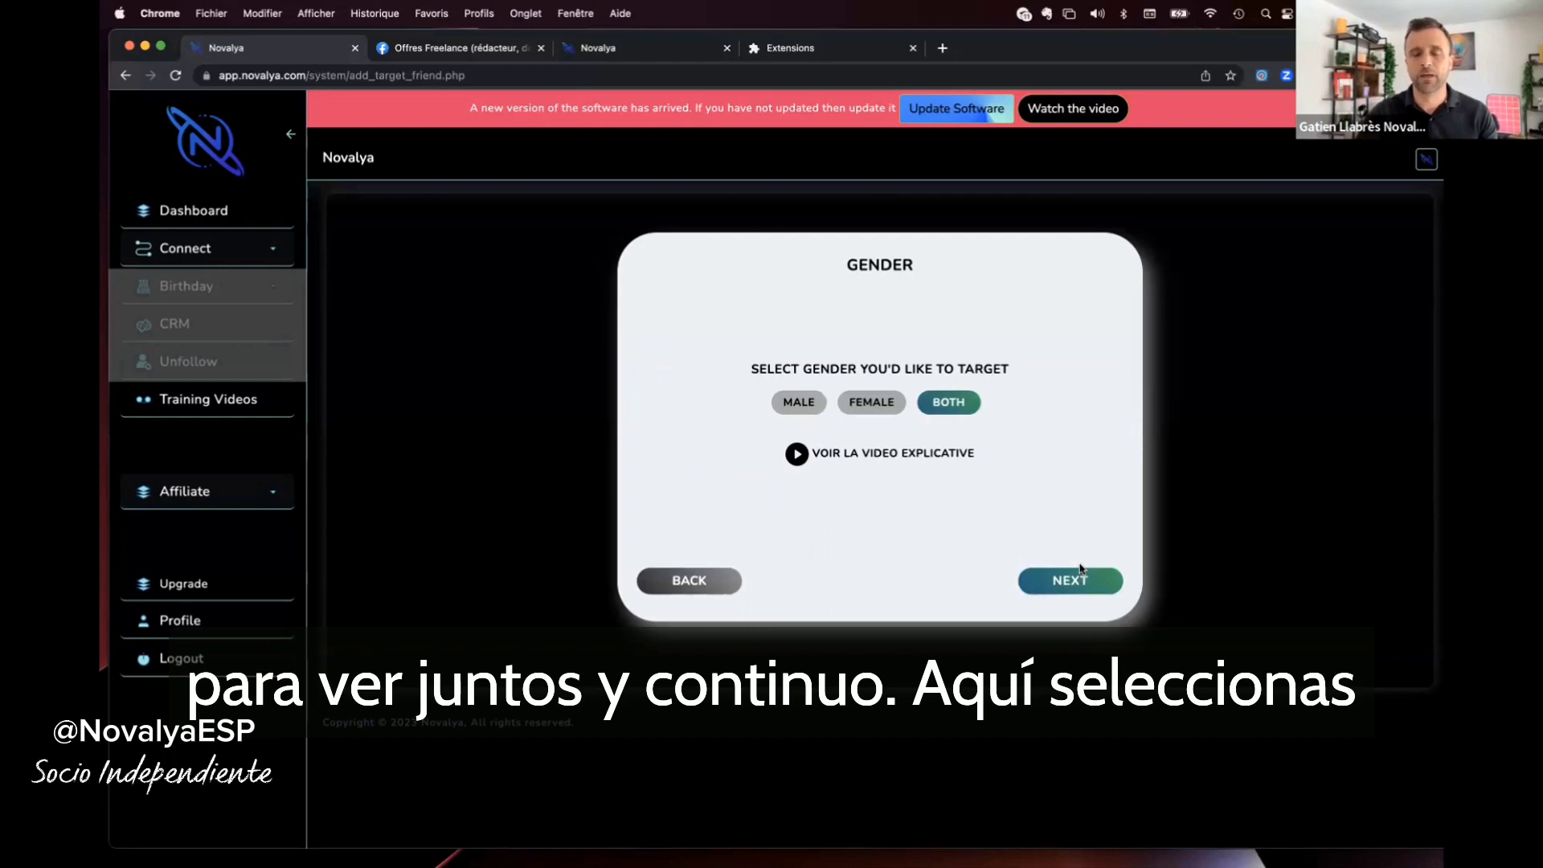
Try the Male and Female target options, settle on Both and continue to the country selection.
{"action": "left_click", "coordinate": [796, 403]}
{"action": "left_click", "coordinate": [886, 404]}
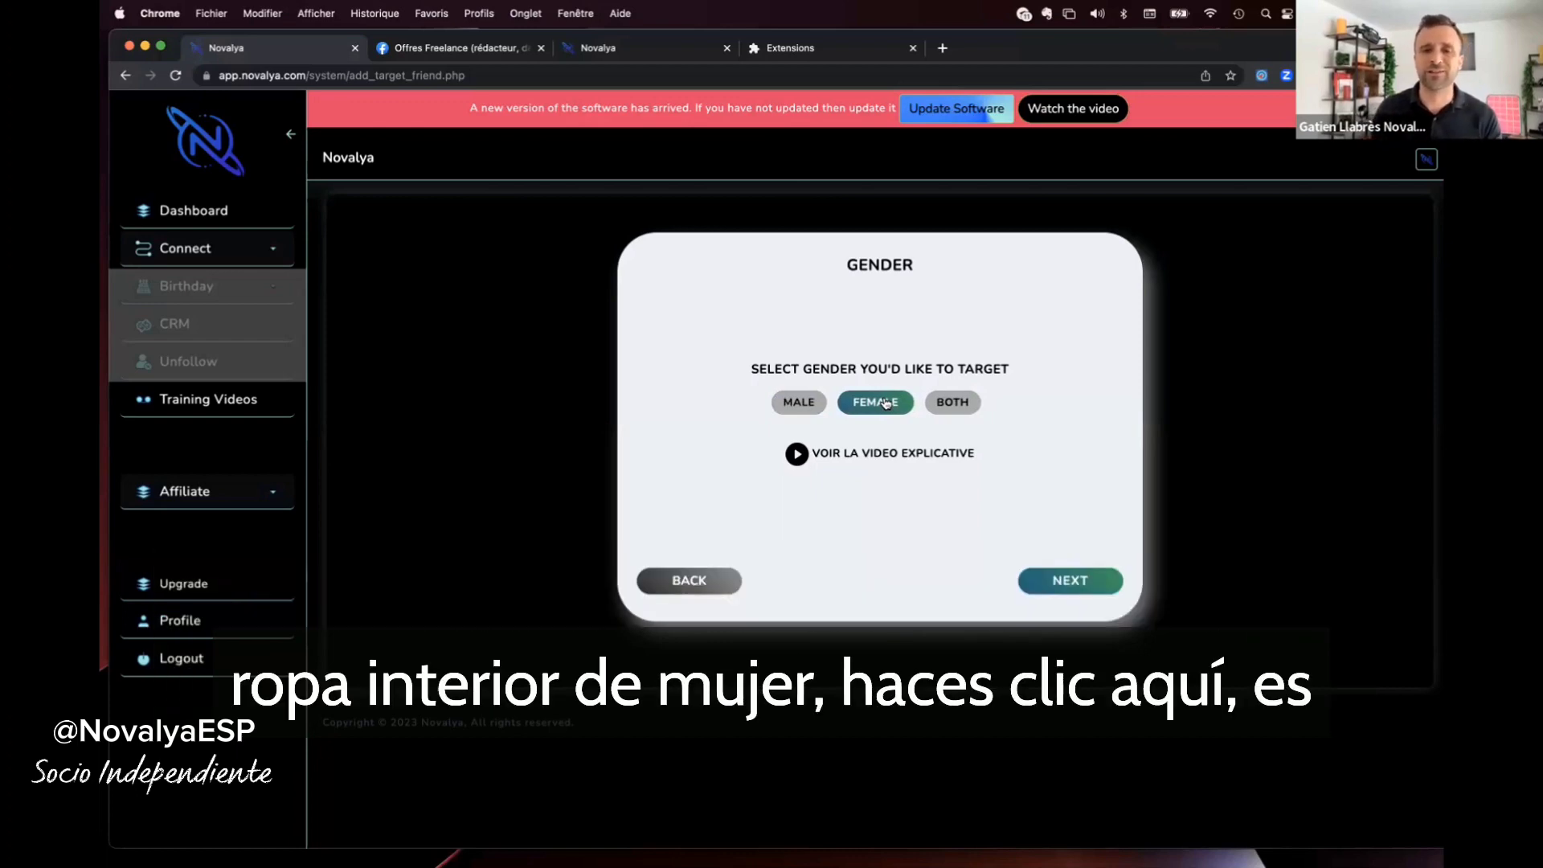
{"action": "left_click", "coordinate": [800, 404]}
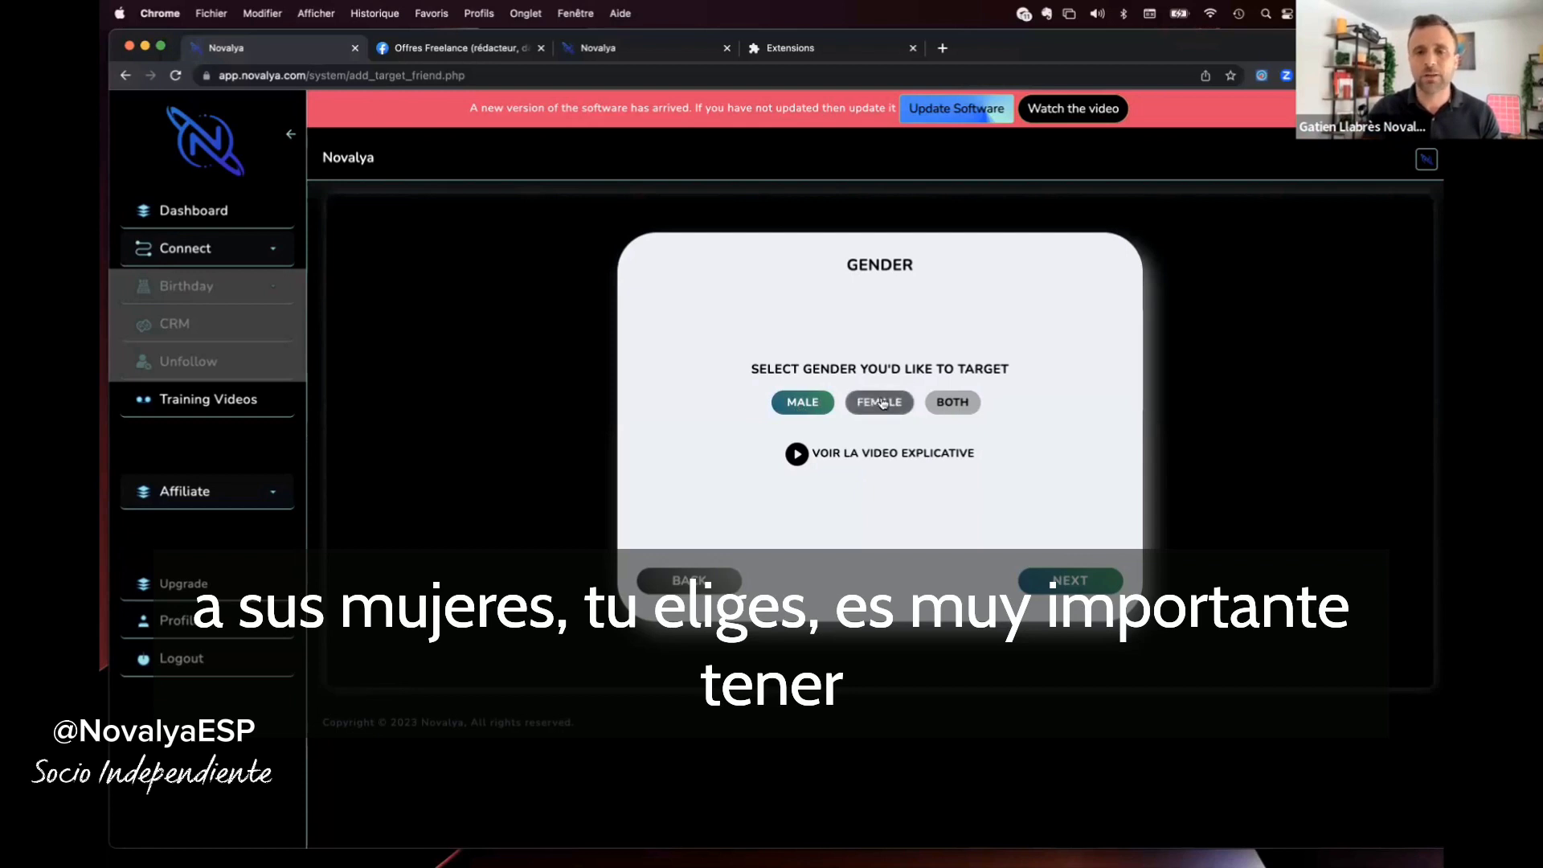
{"action": "left_click", "coordinate": [953, 402]}
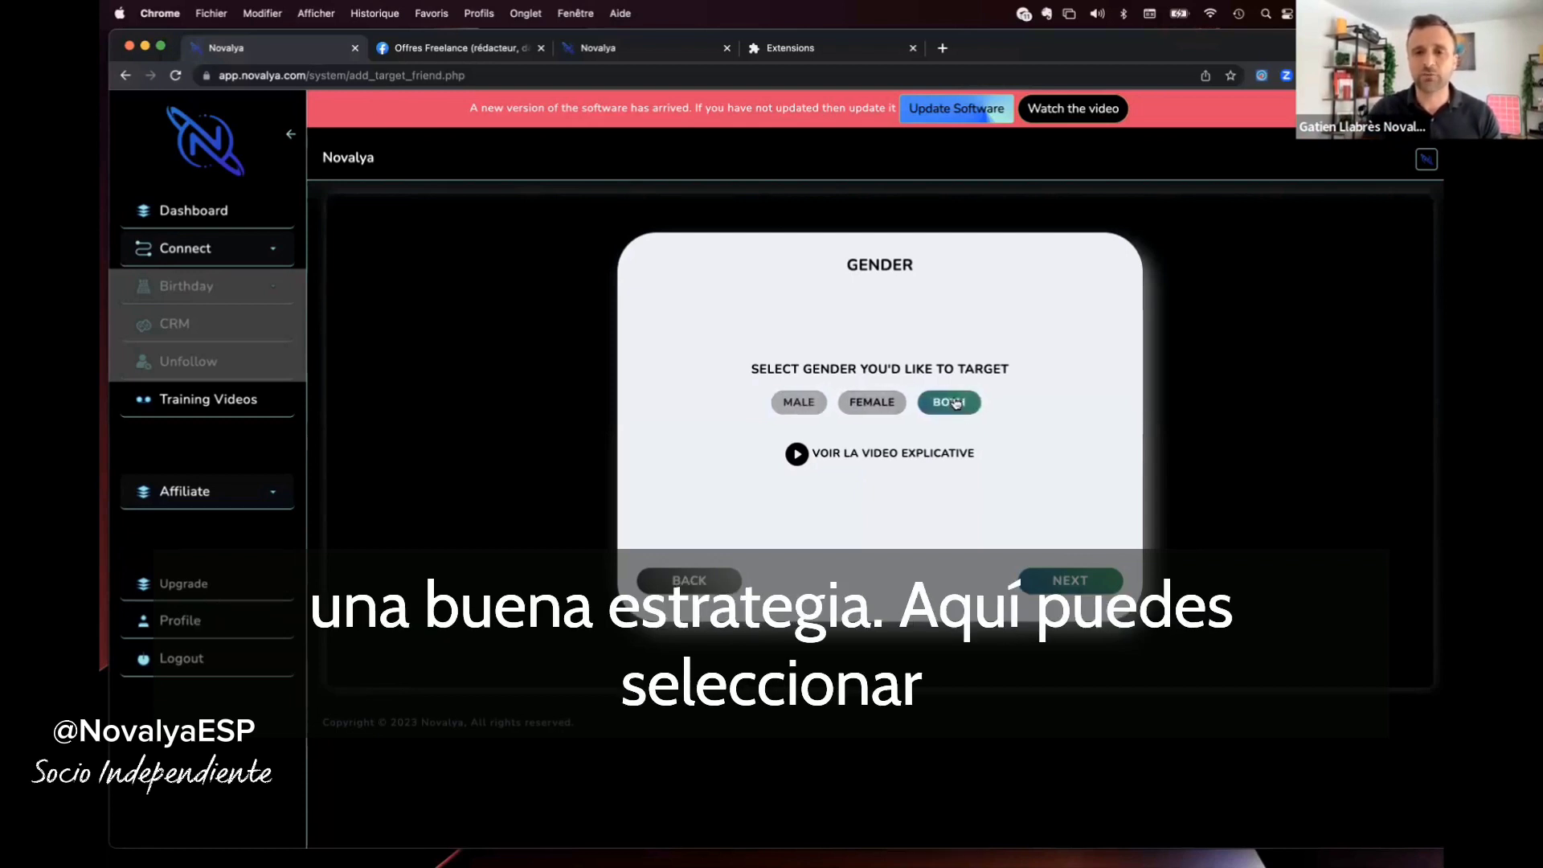
{"action": "left_click", "coordinate": [1077, 582]}
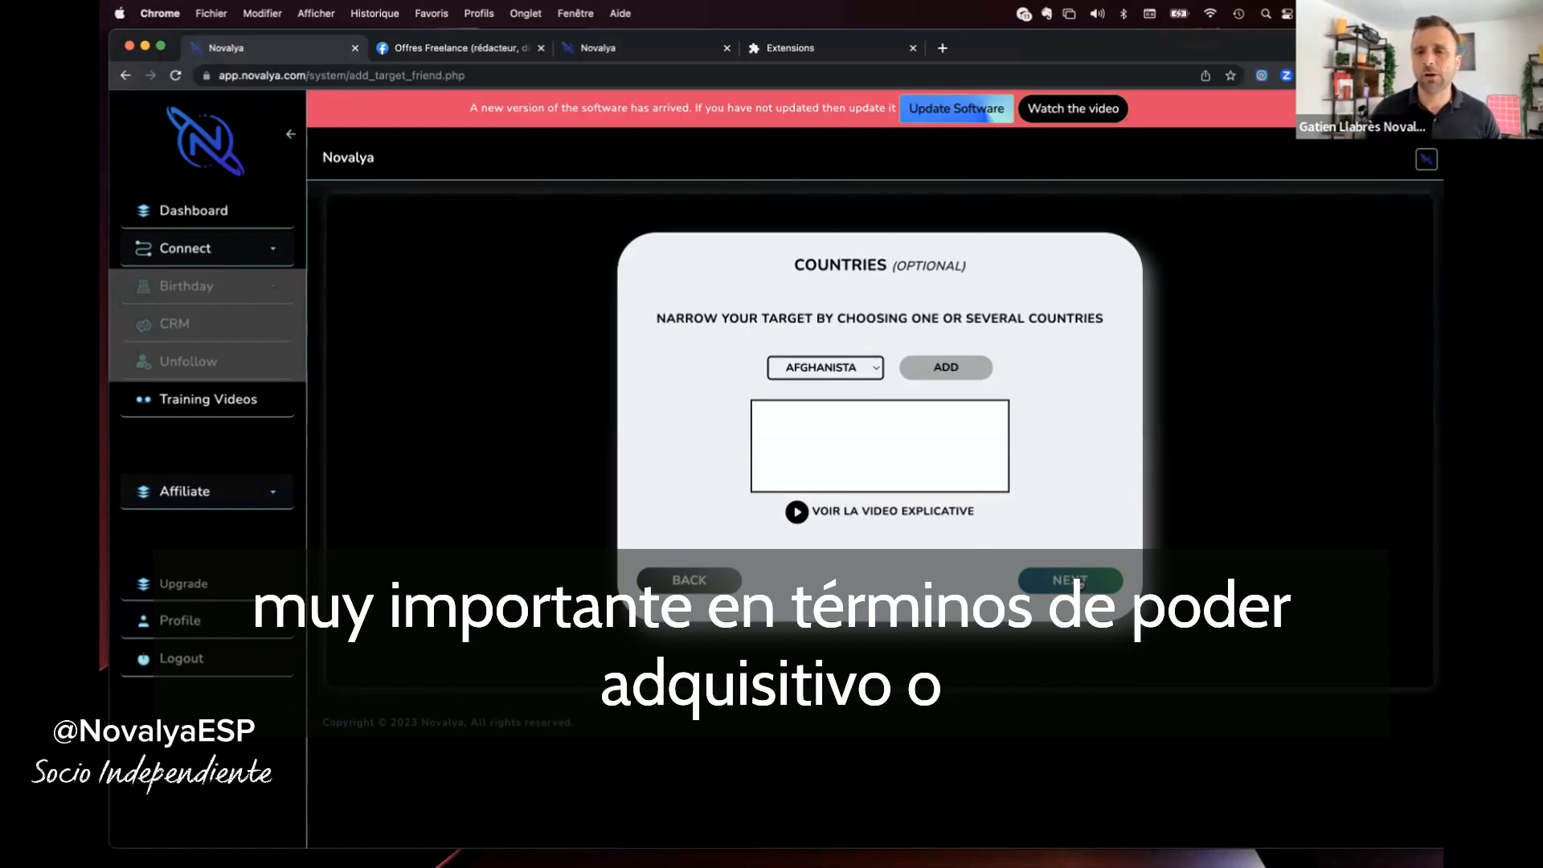
Leave the optional countries and keywords filters empty and continue to the Smart Search settings.
{"action": "left_click", "coordinate": [1079, 580]}
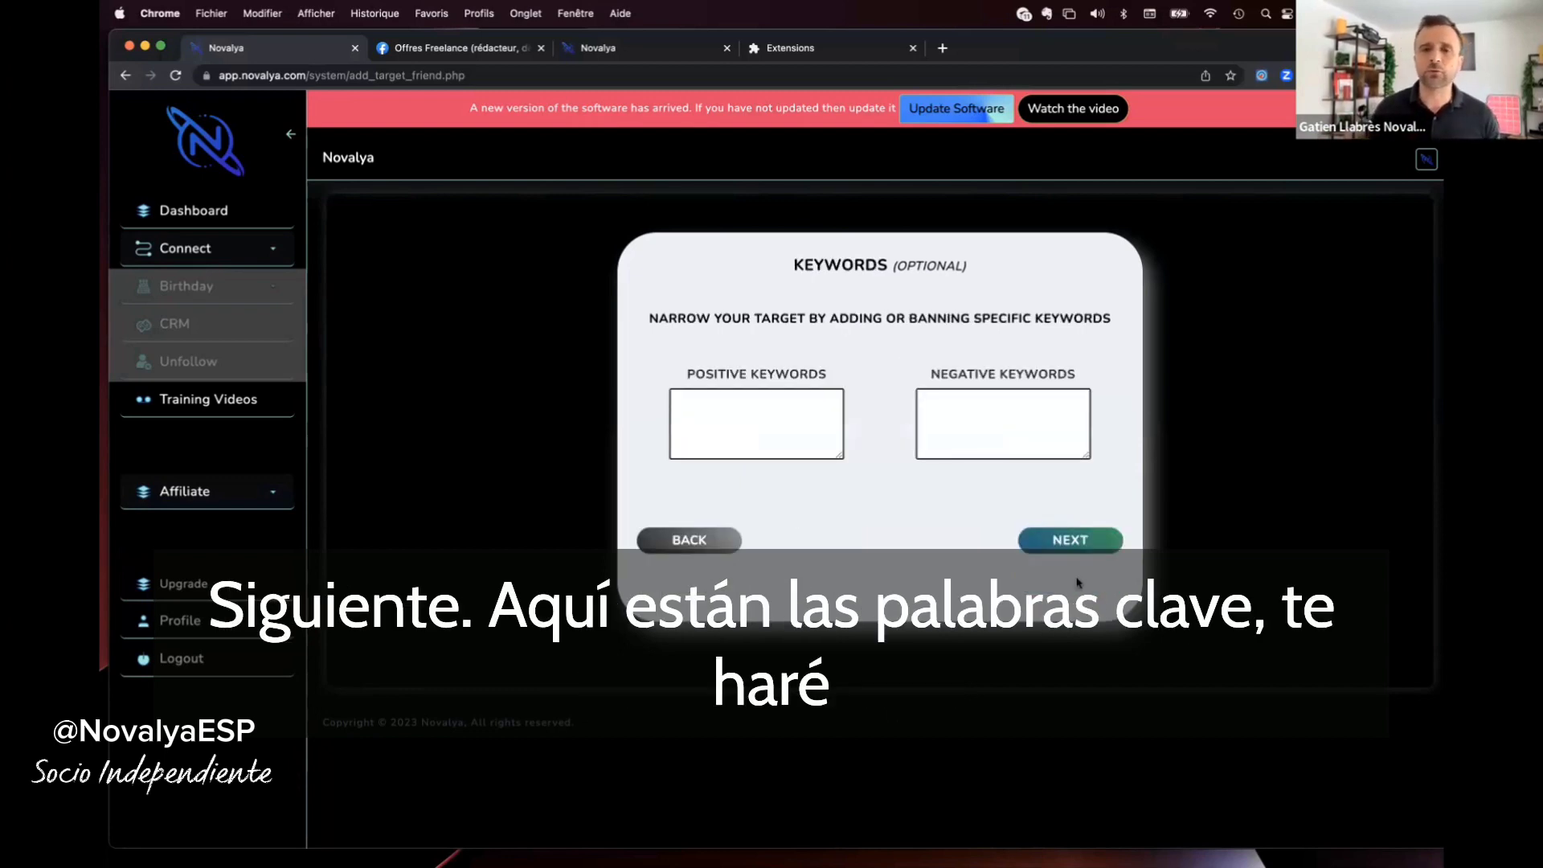
{"action": "left_click", "coordinate": [1079, 542]}
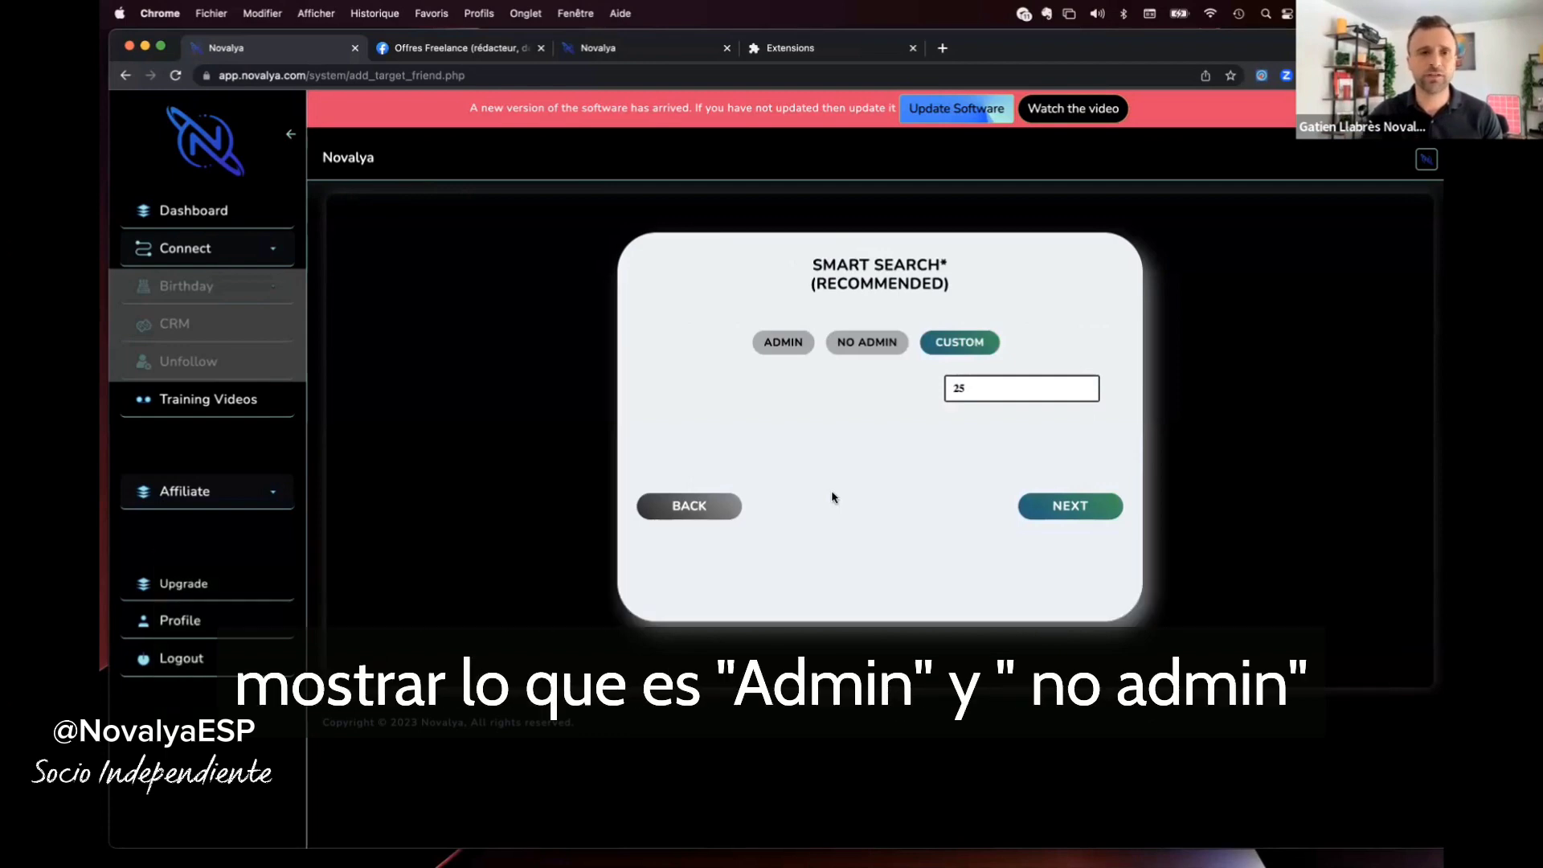
Try the Admin smart search option and compare it with the administrators and moderators on the Facebook group's members page.
{"action": "left_click", "coordinate": [463, 45]}
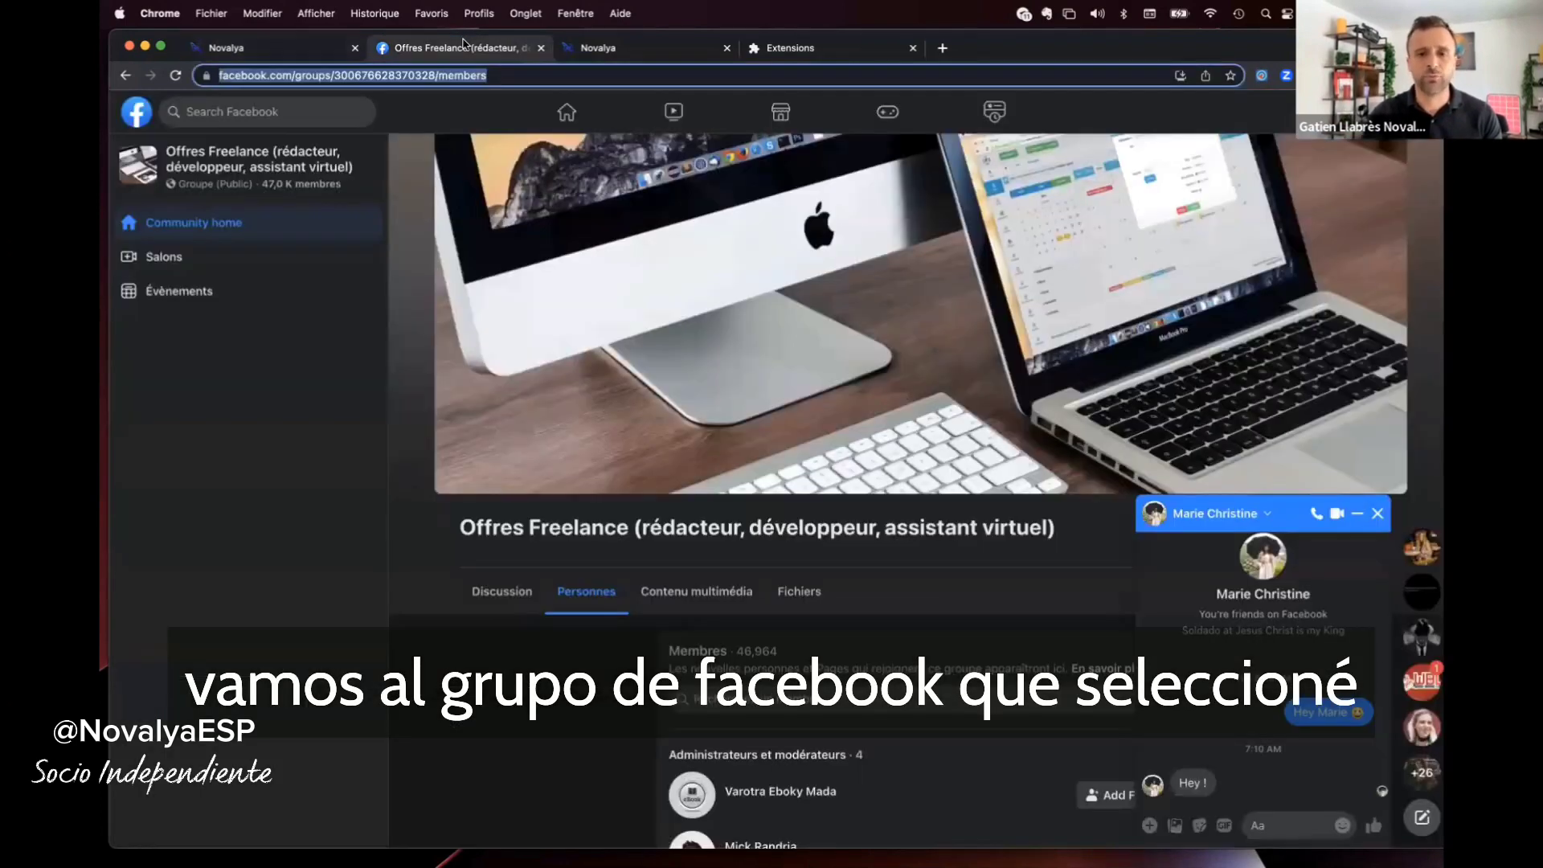
{"action": "scroll", "coordinate": [743, 372], "scroll_direction": "down", "scroll_amount": 5}
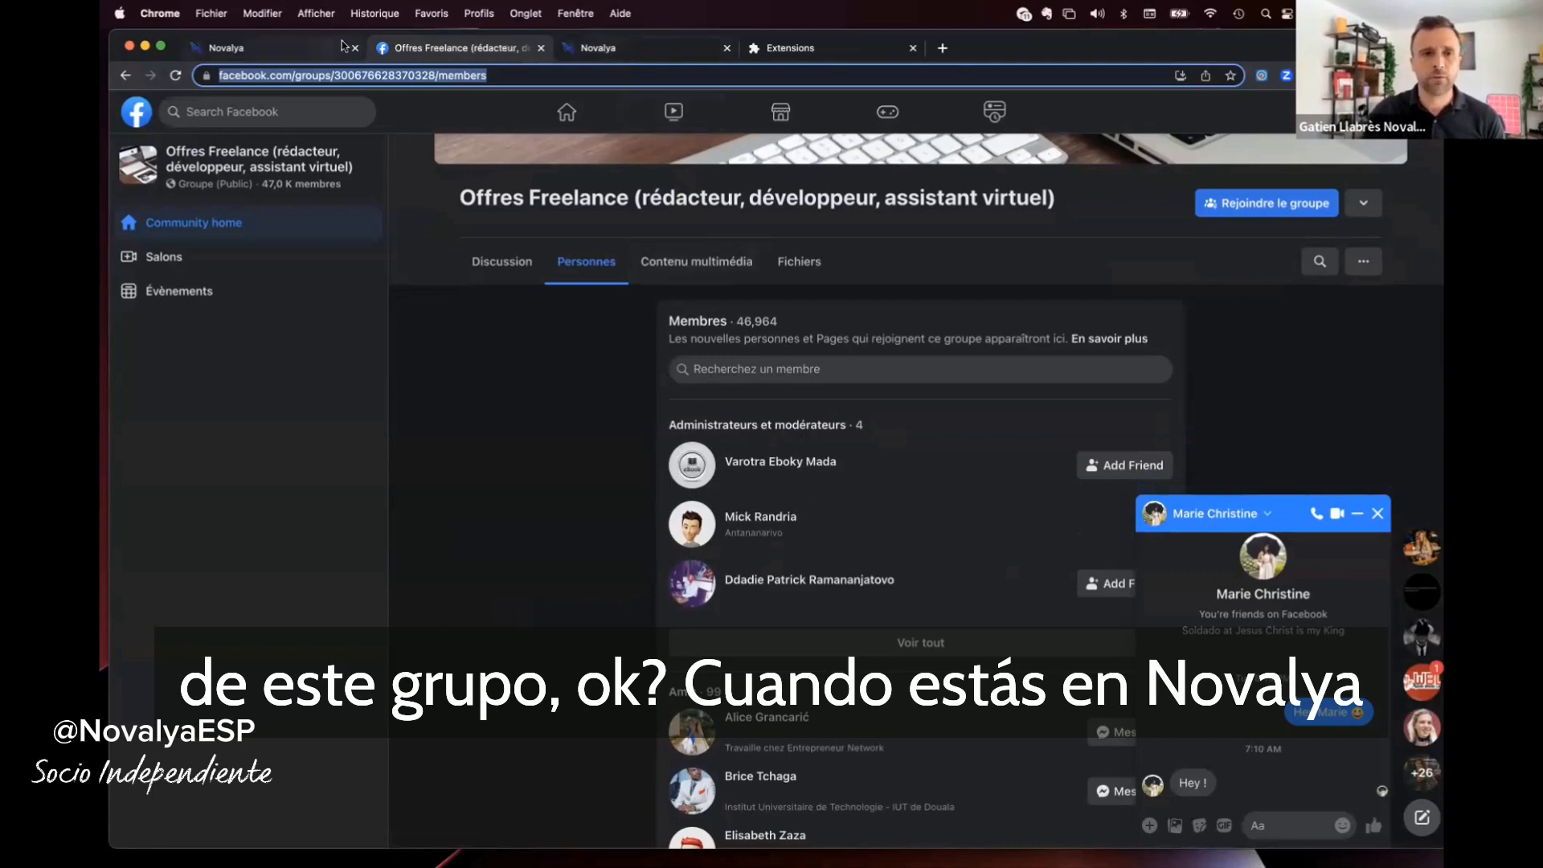
{"action": "left_click", "coordinate": [312, 50]}
{"action": "left_click", "coordinate": [785, 343]}
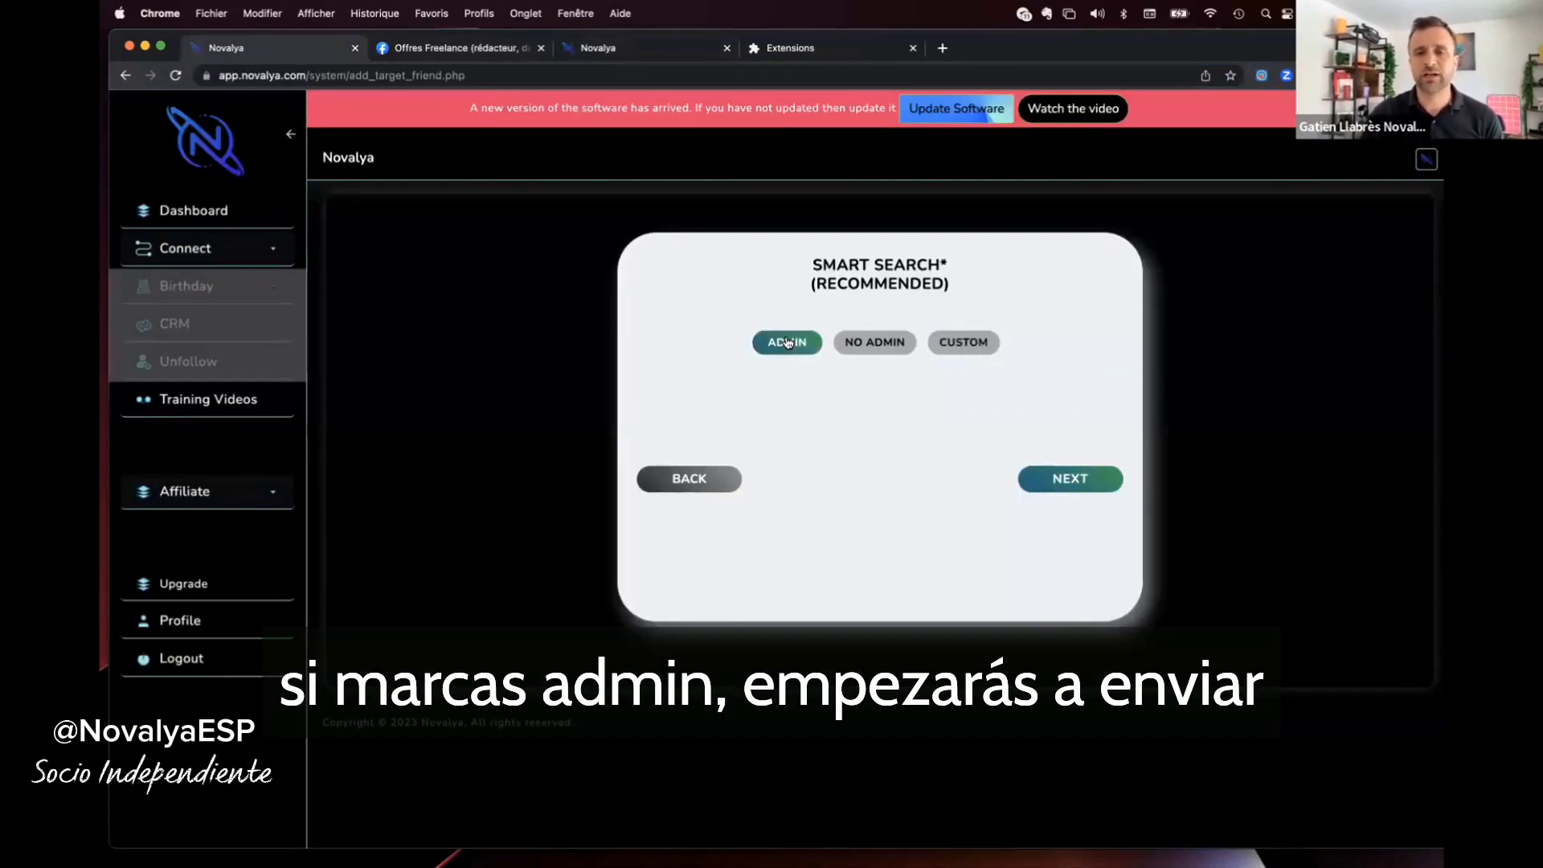
{"action": "left_click", "coordinate": [465, 52]}
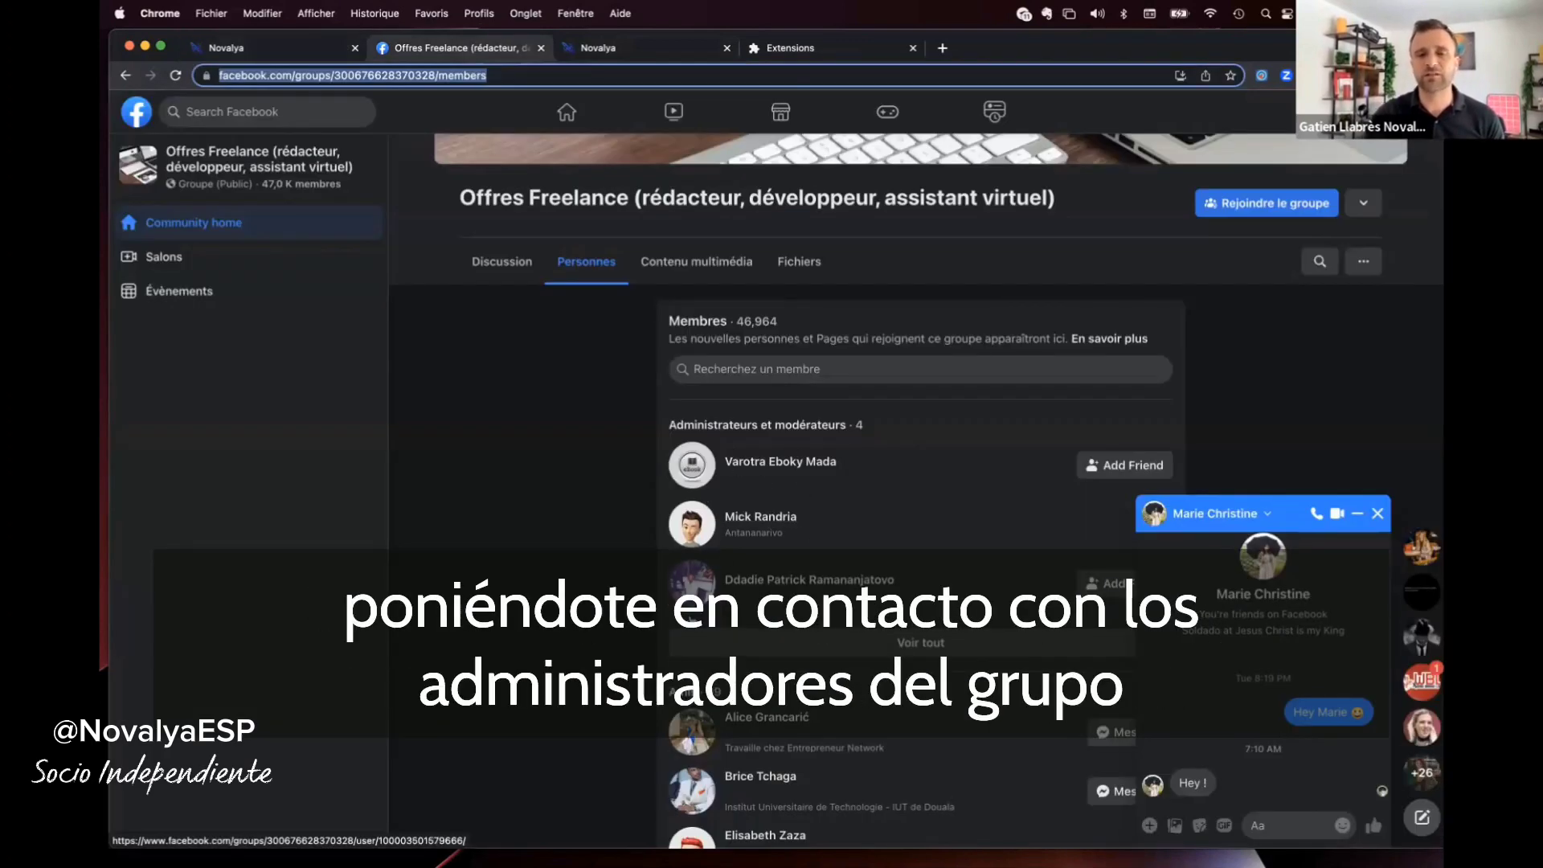
{"action": "left_click", "coordinate": [277, 52]}
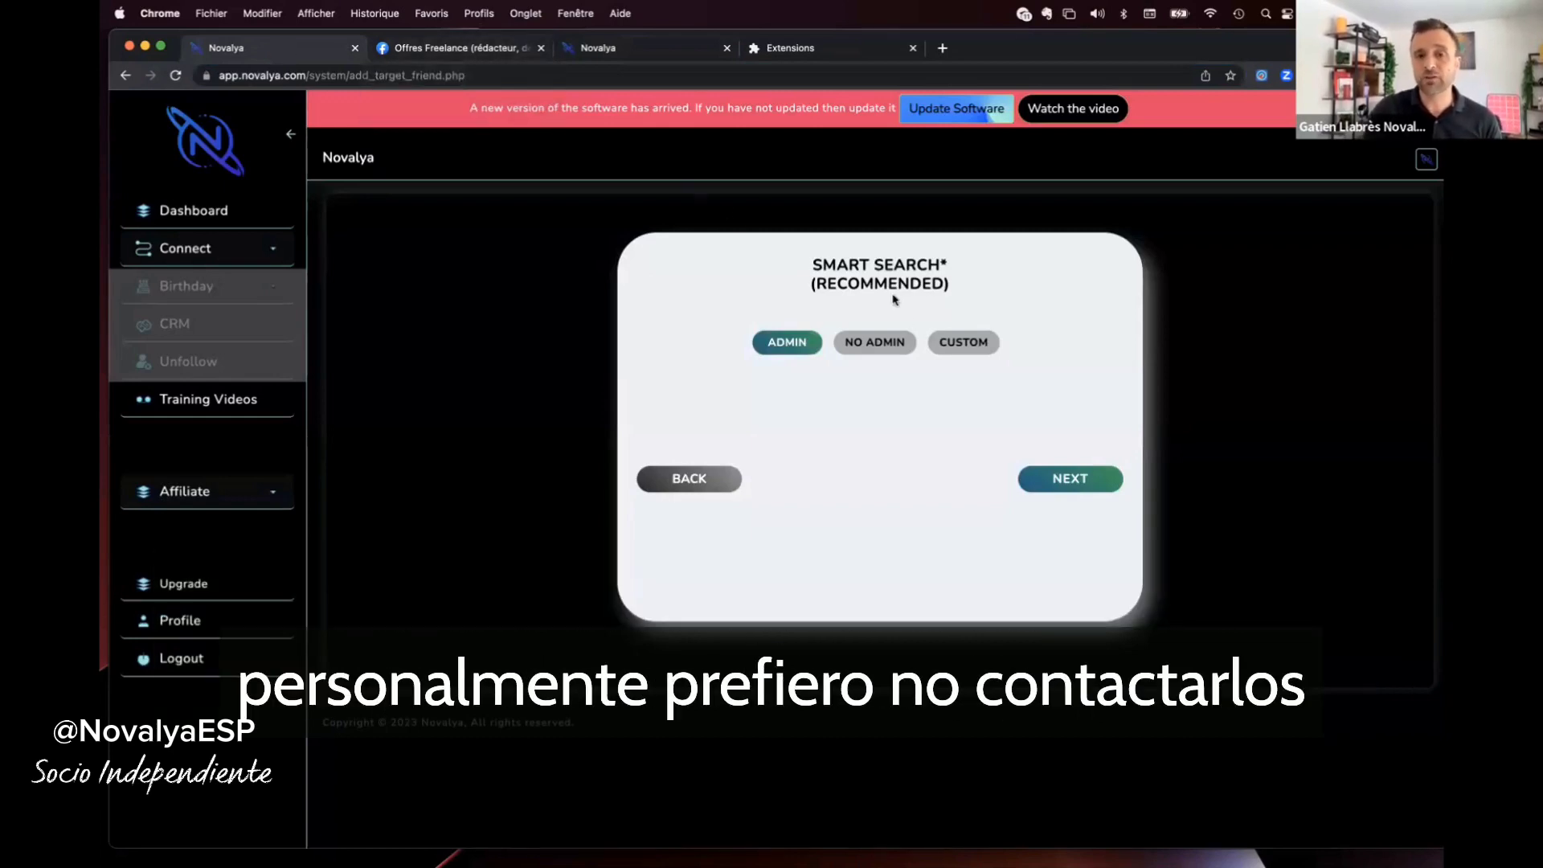
Try the No Admin smart search option, then a Custom starting position of 60.
{"action": "left_click", "coordinate": [875, 352]}
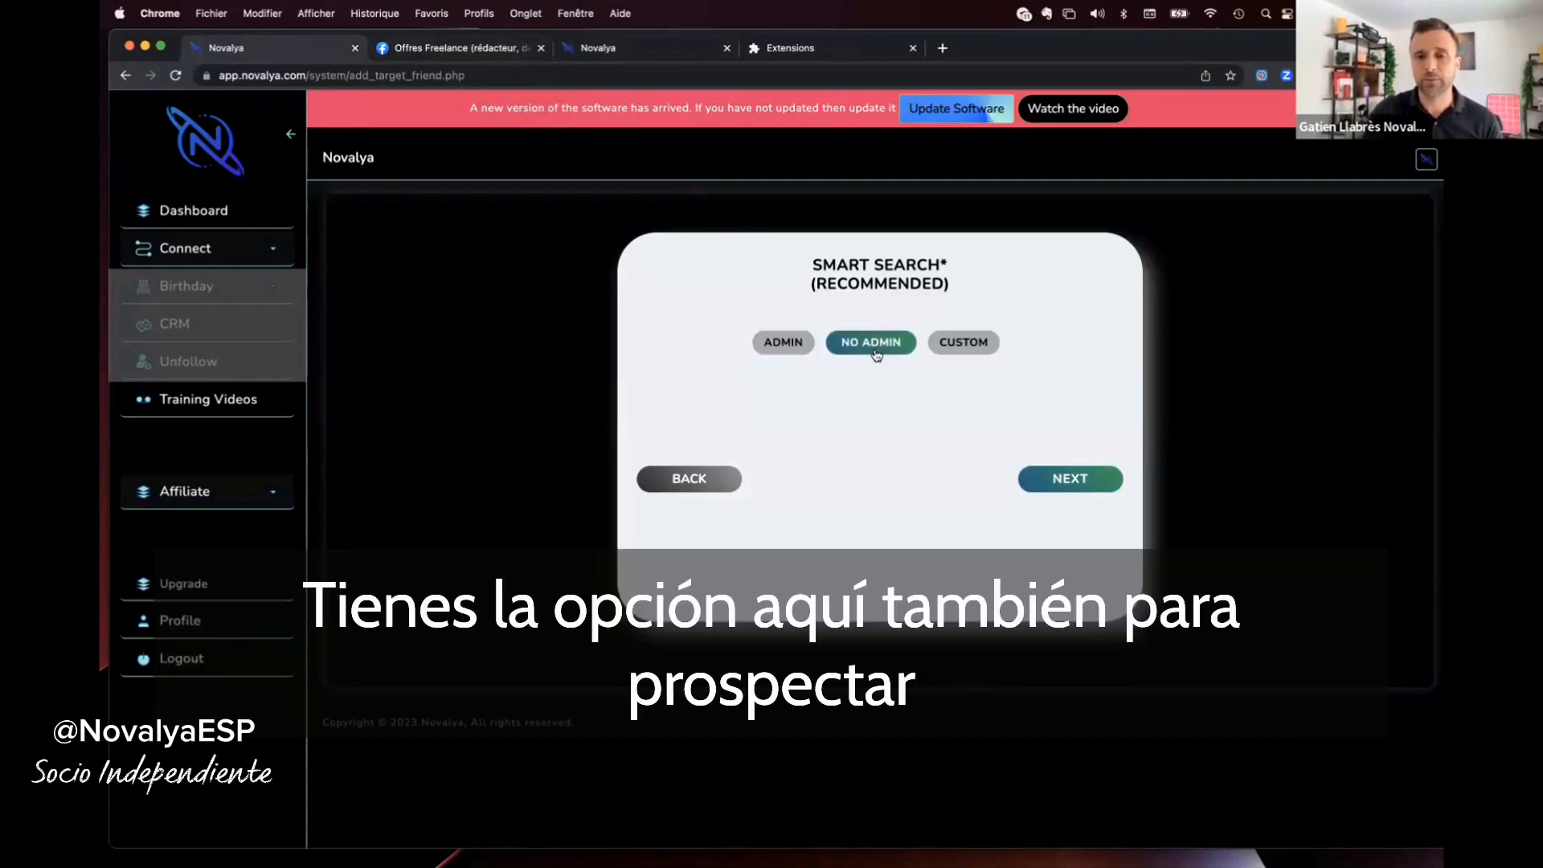
{"action": "left_click", "coordinate": [966, 344]}
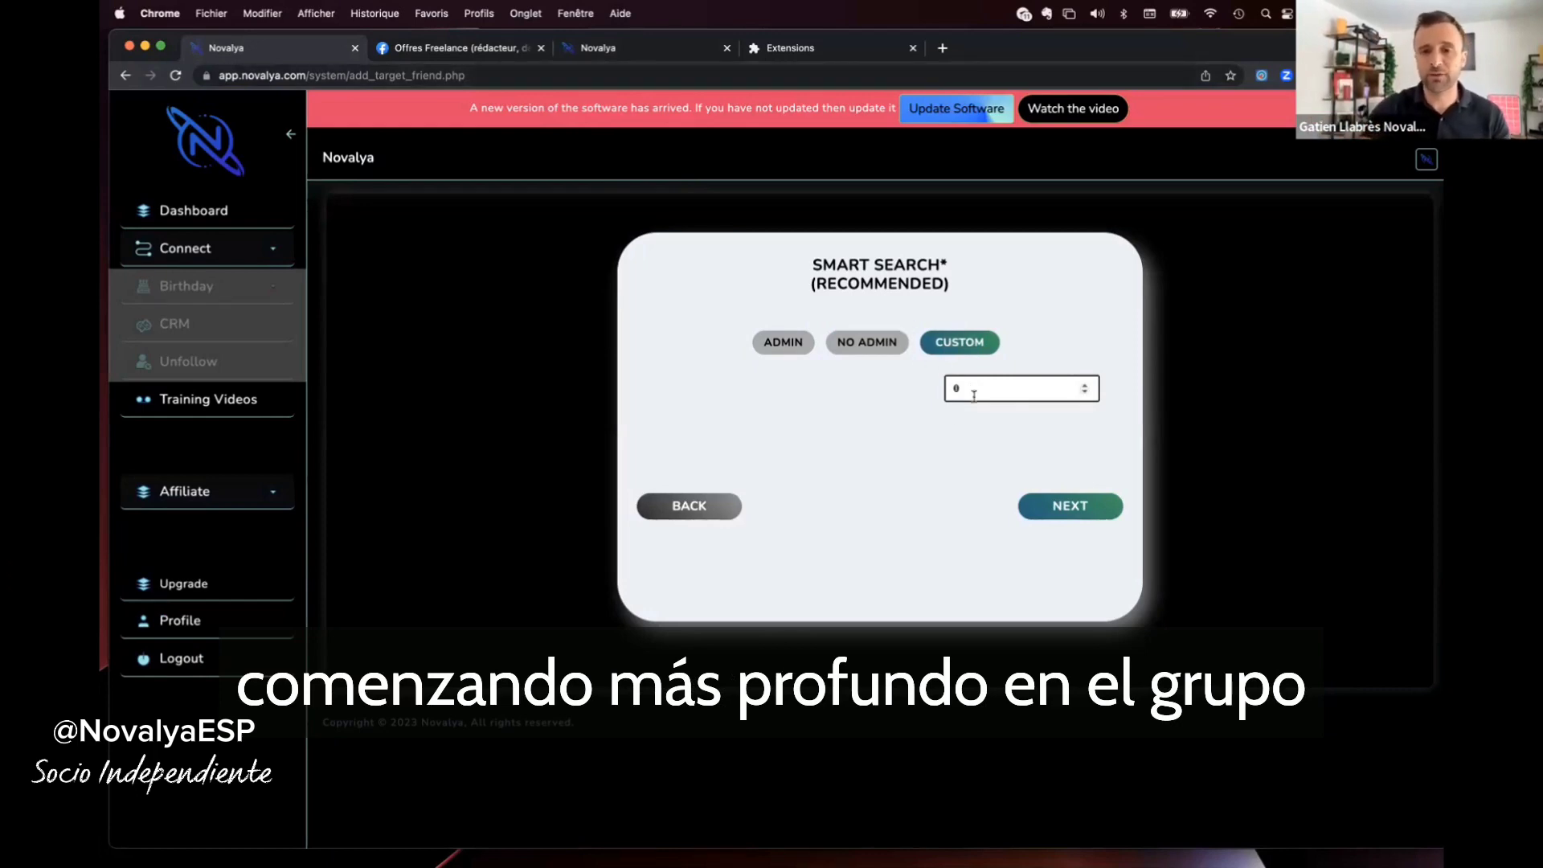
{"action": "key", "text": "BackSpace"}
{"action": "type", "text": "60"}
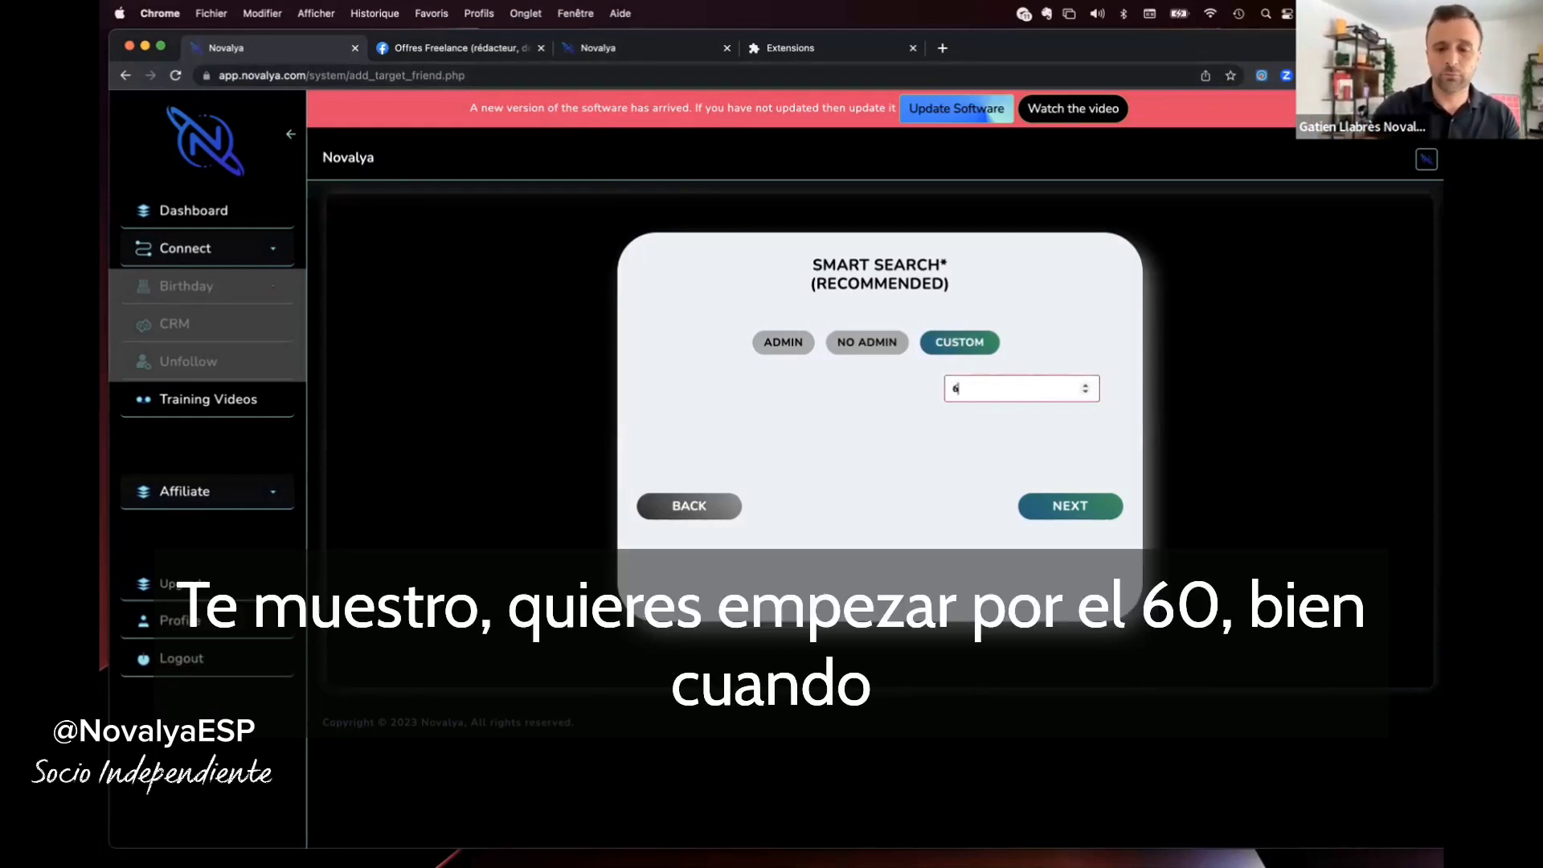
Examine the Facebook group's member list to see where a custom starting position would fall among its sections.
{"action": "left_click", "coordinate": [466, 46]}
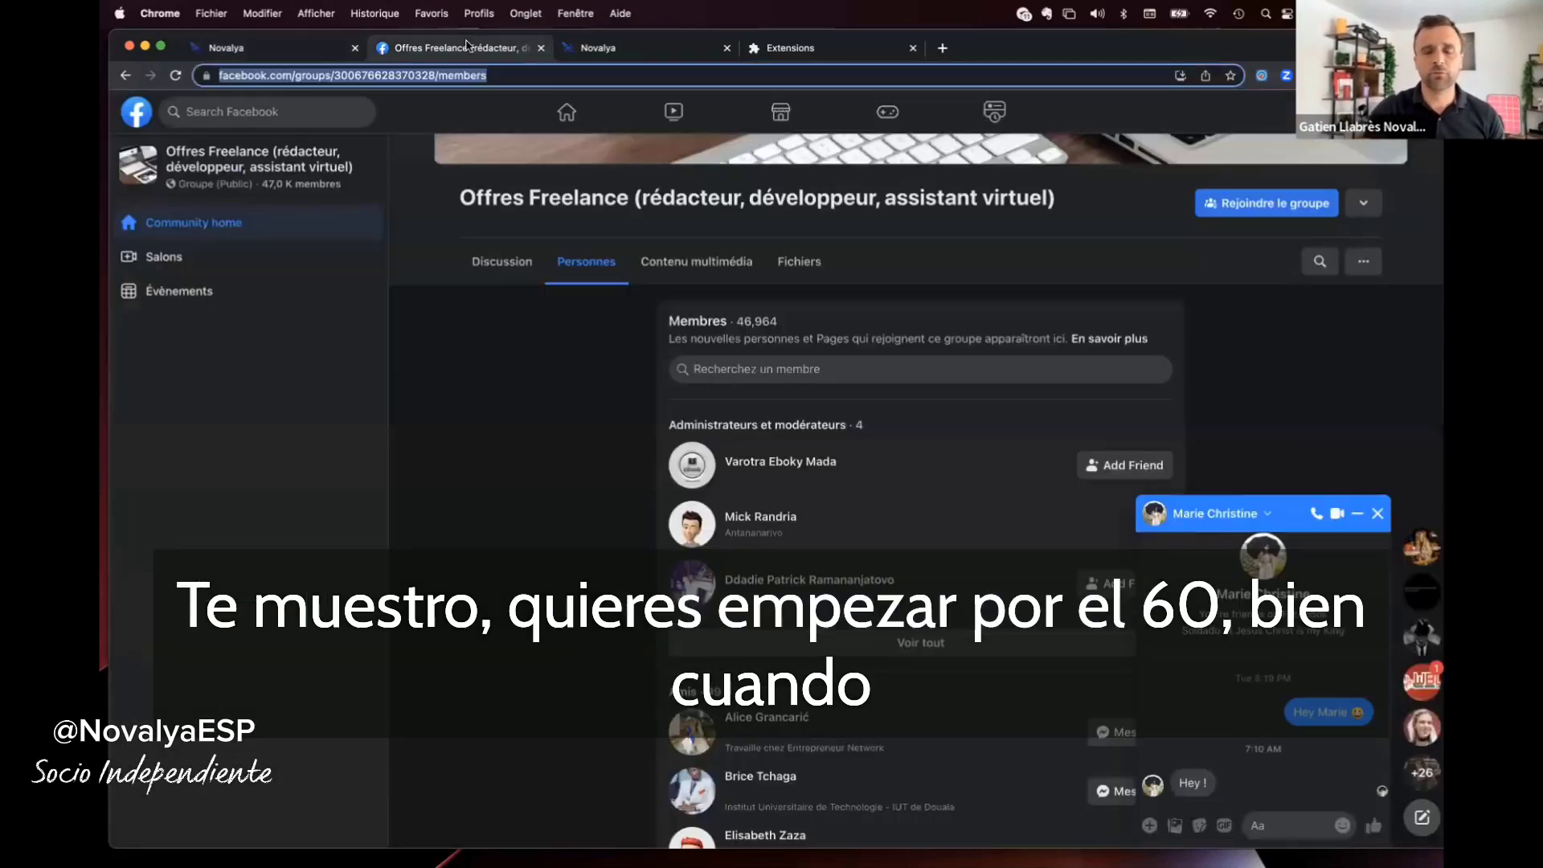
{"action": "scroll", "coordinate": [762, 409], "scroll_direction": "down", "scroll_amount": 10}
{"action": "scroll", "coordinate": [762, 409], "scroll_direction": "down", "scroll_amount": 5}
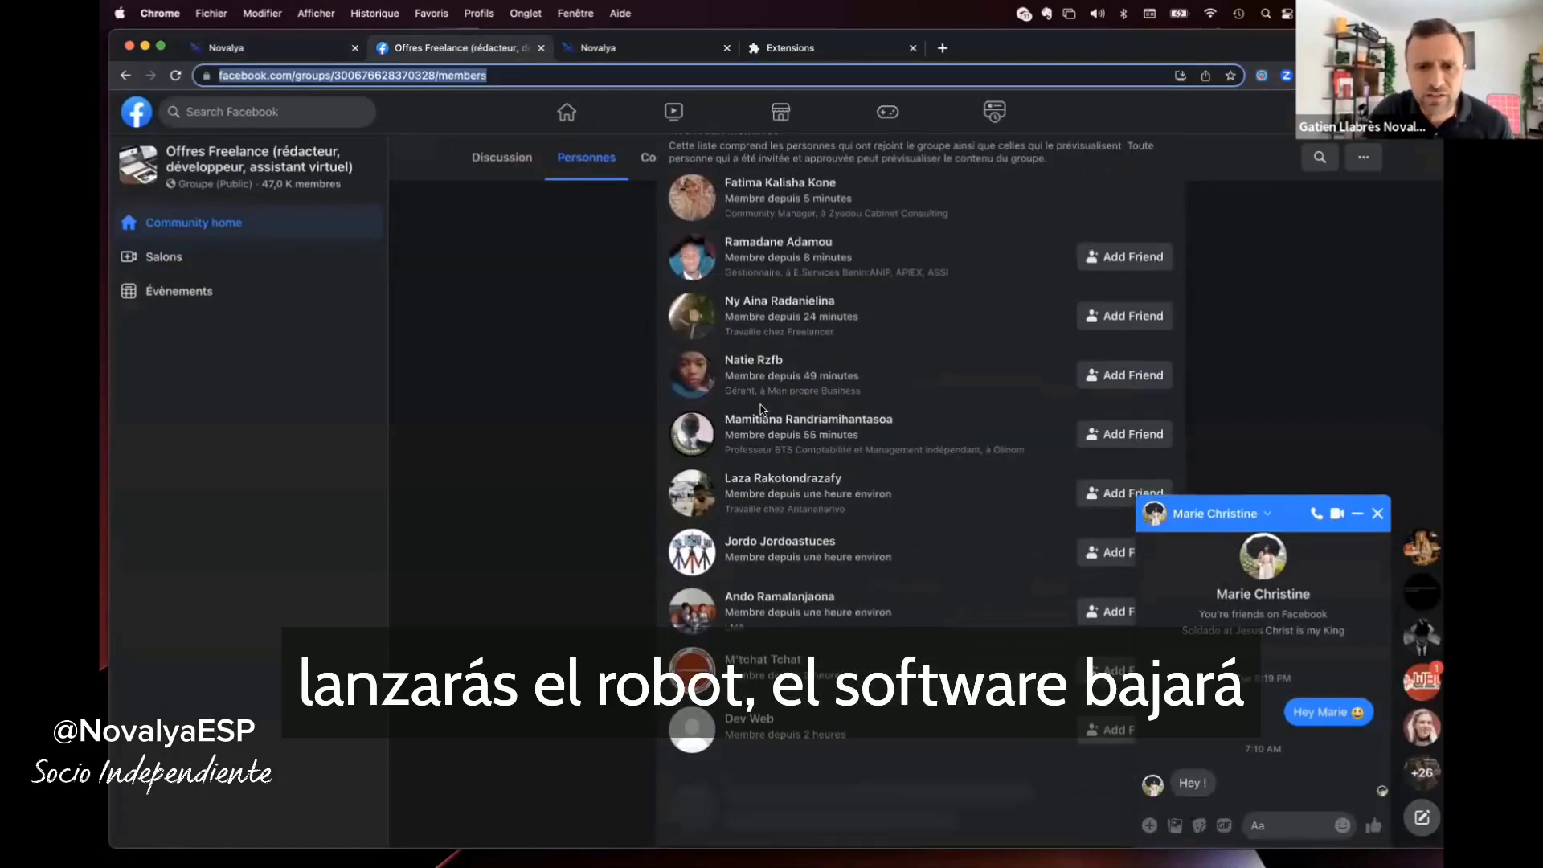
{"action": "scroll", "coordinate": [762, 409], "scroll_direction": "up", "scroll_amount": 4}
{"action": "scroll", "coordinate": [762, 410], "scroll_direction": "up", "scroll_amount": 8}
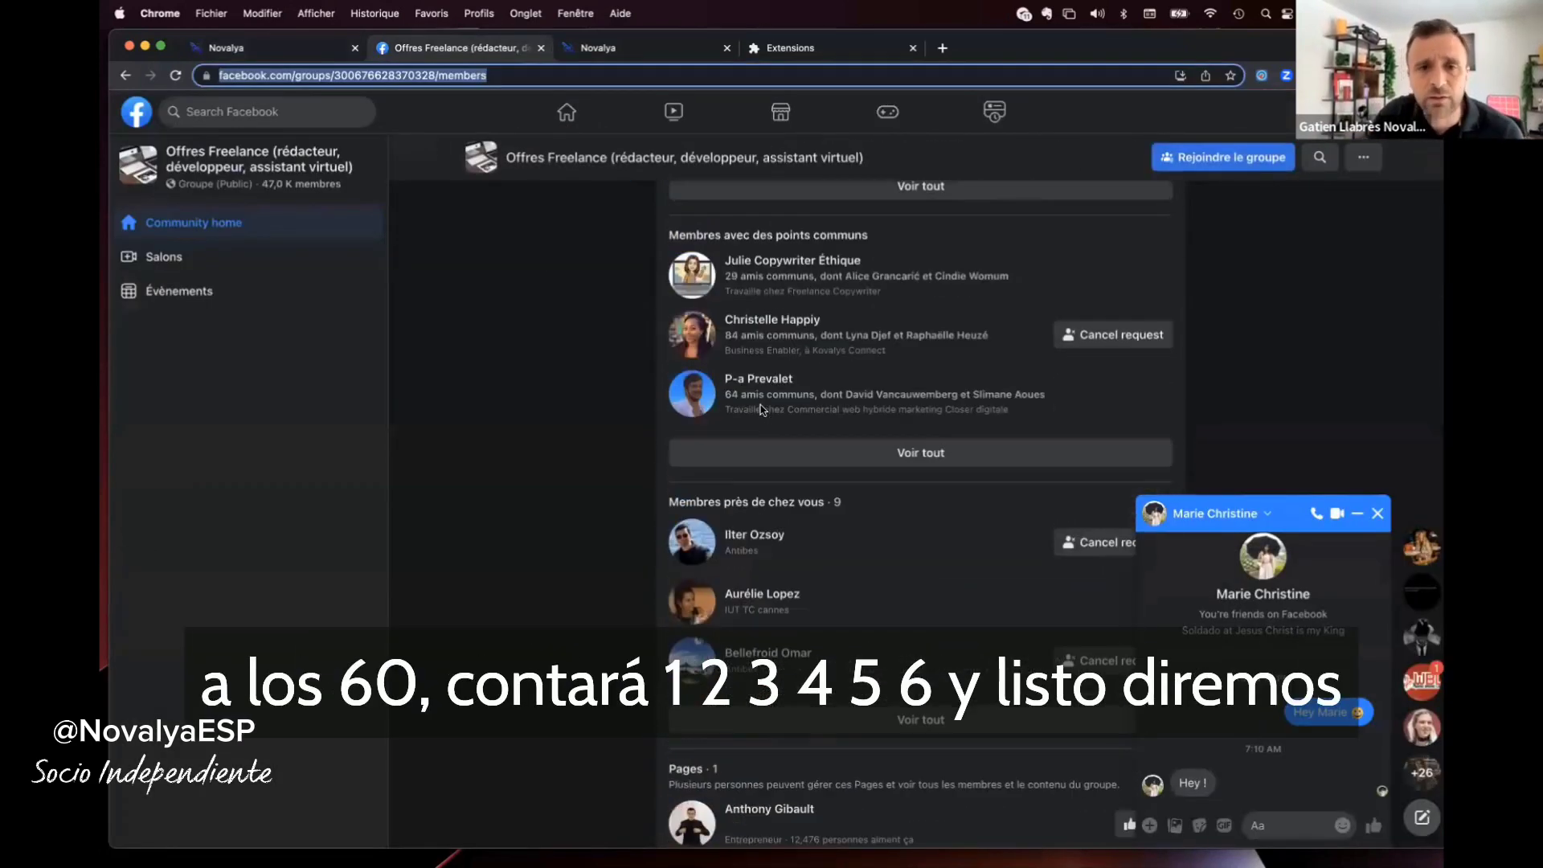
{"action": "scroll", "coordinate": [790, 492], "scroll_direction": "down", "scroll_amount": 5}
{"action": "scroll", "coordinate": [789, 492], "scroll_direction": "down", "scroll_amount": 3}
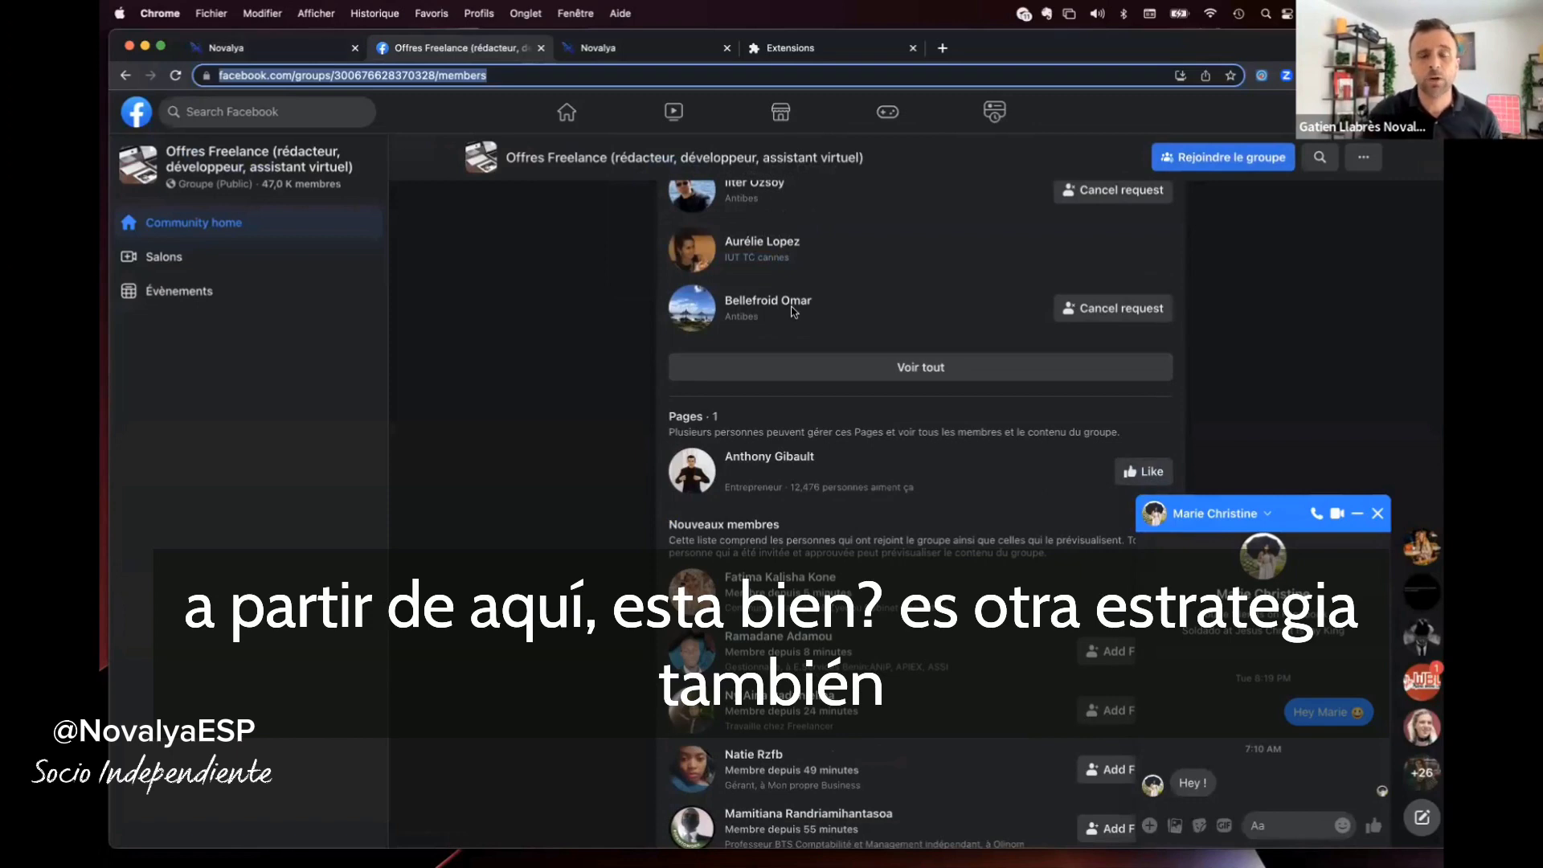
Return to the Novalya campaign, set Smart Search to No Admin and continue to the message selection.
{"action": "left_click", "coordinate": [283, 50]}
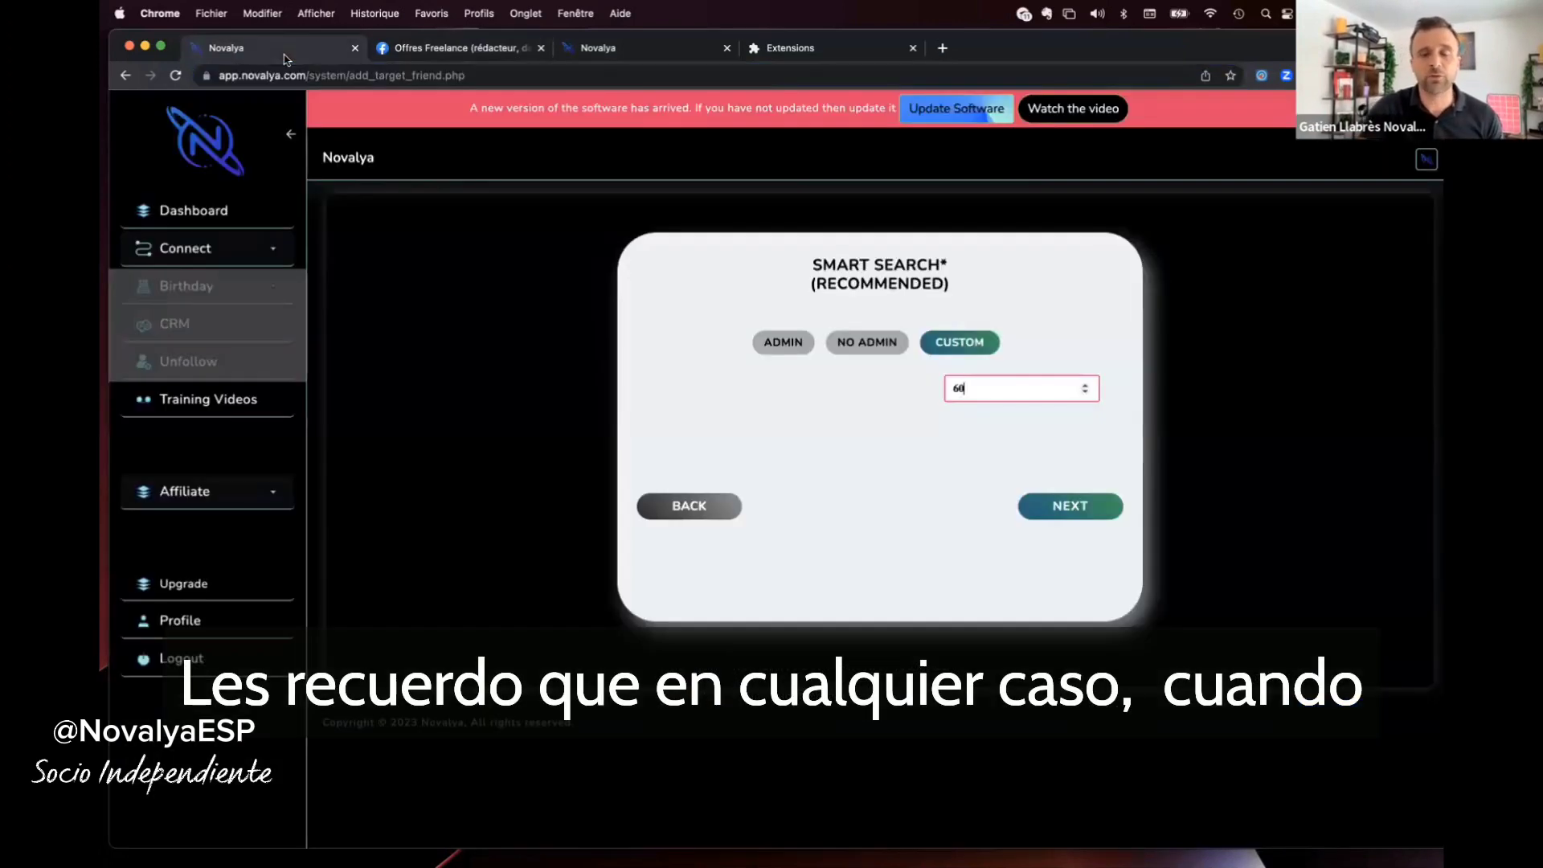
{"action": "left_click", "coordinate": [879, 347]}
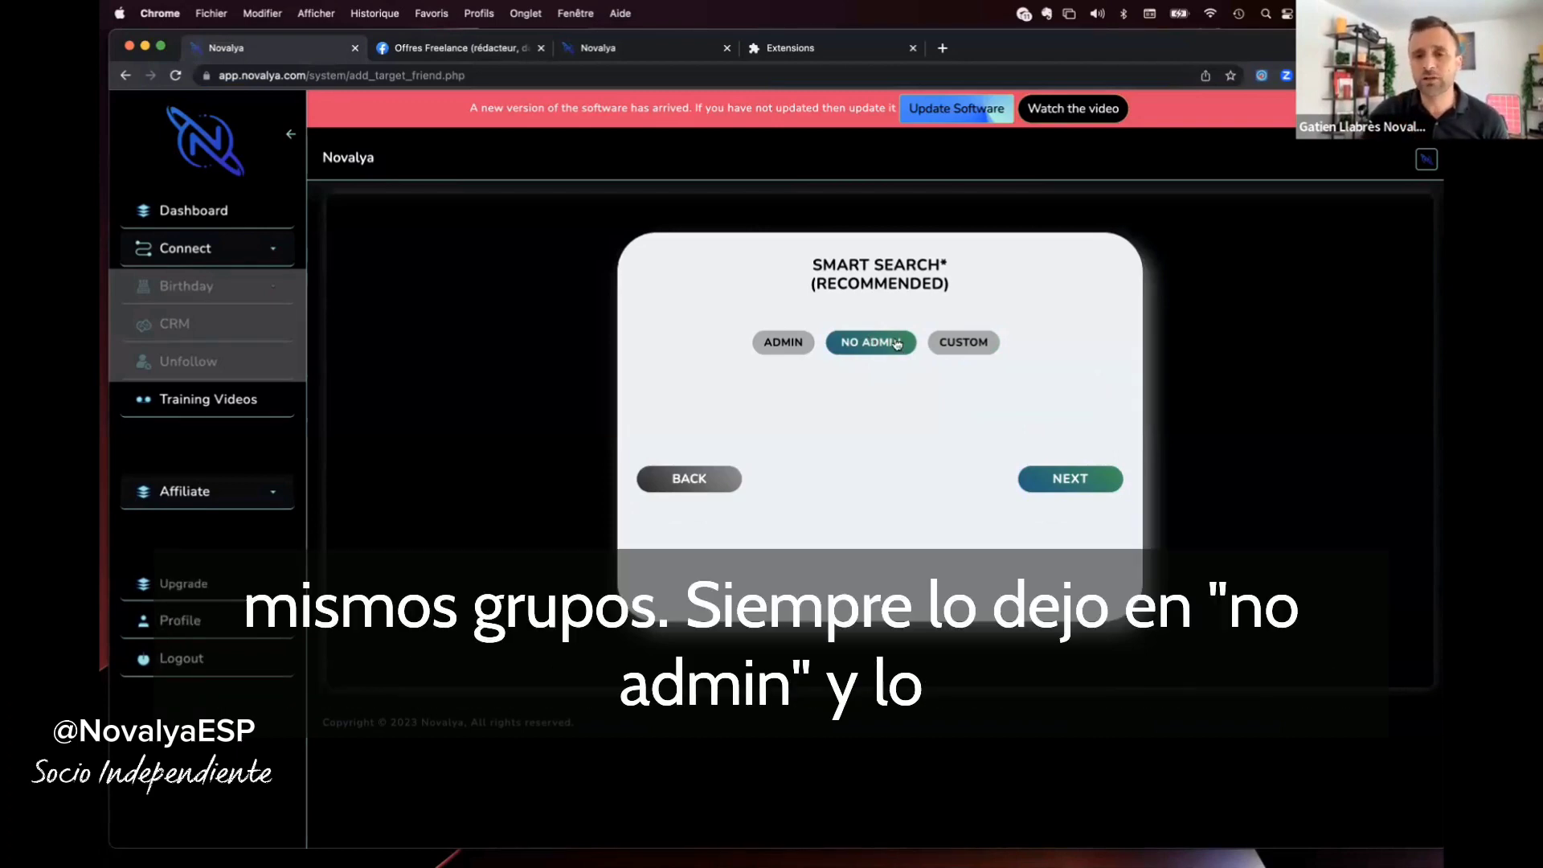
{"action": "left_click", "coordinate": [1071, 481]}
Select the message ESSAIS TEAM 1 (ENTREPRENEUR), review the campaign summary and submit the campaign.
{"action": "left_click", "coordinate": [927, 375]}
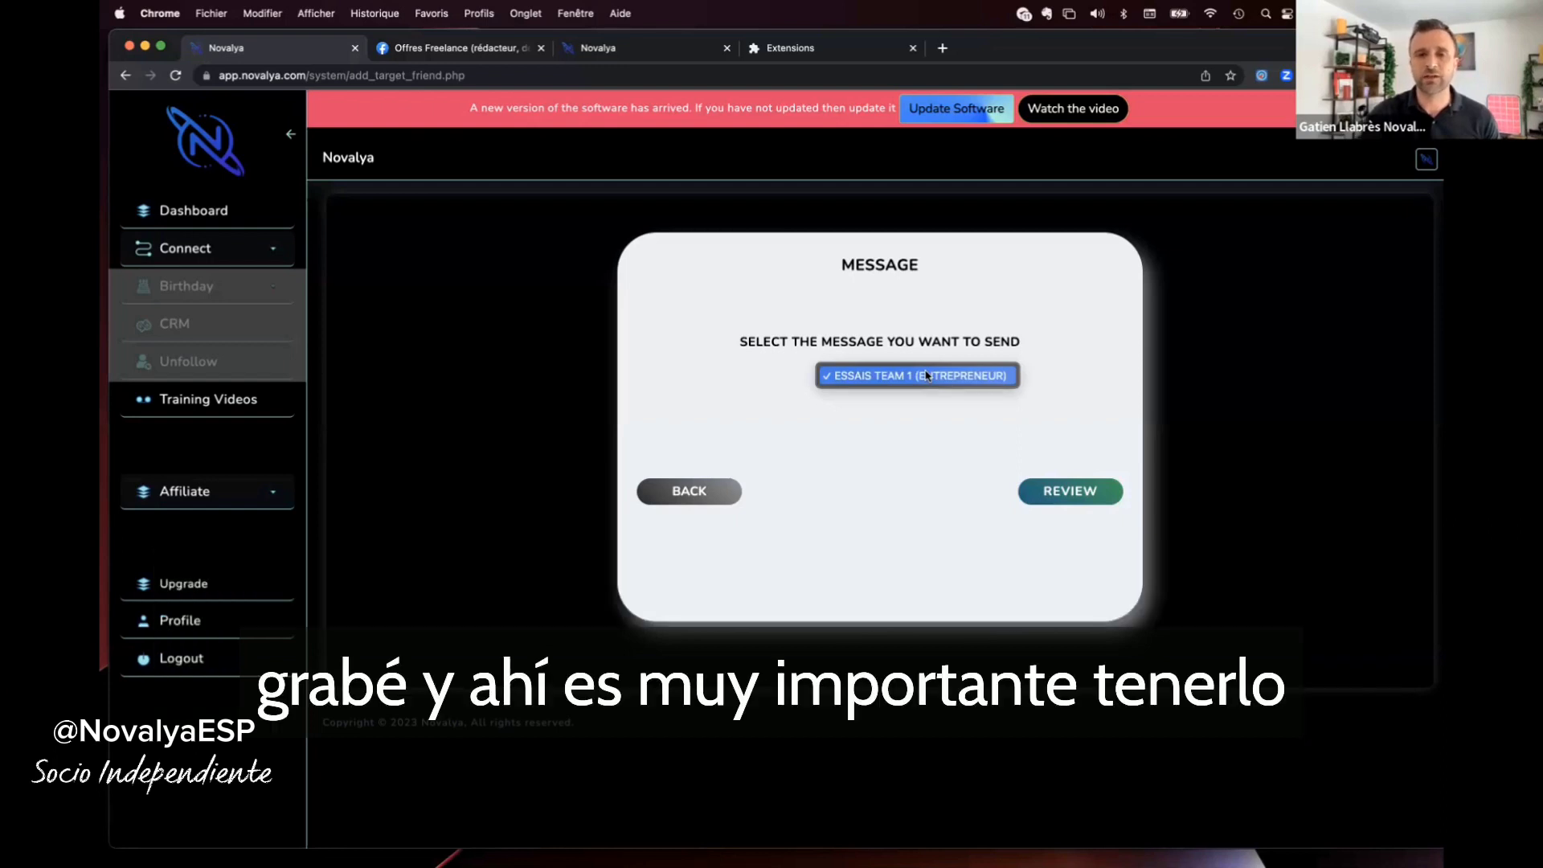
{"action": "left_click", "coordinate": [927, 375]}
{"action": "left_click", "coordinate": [896, 376]}
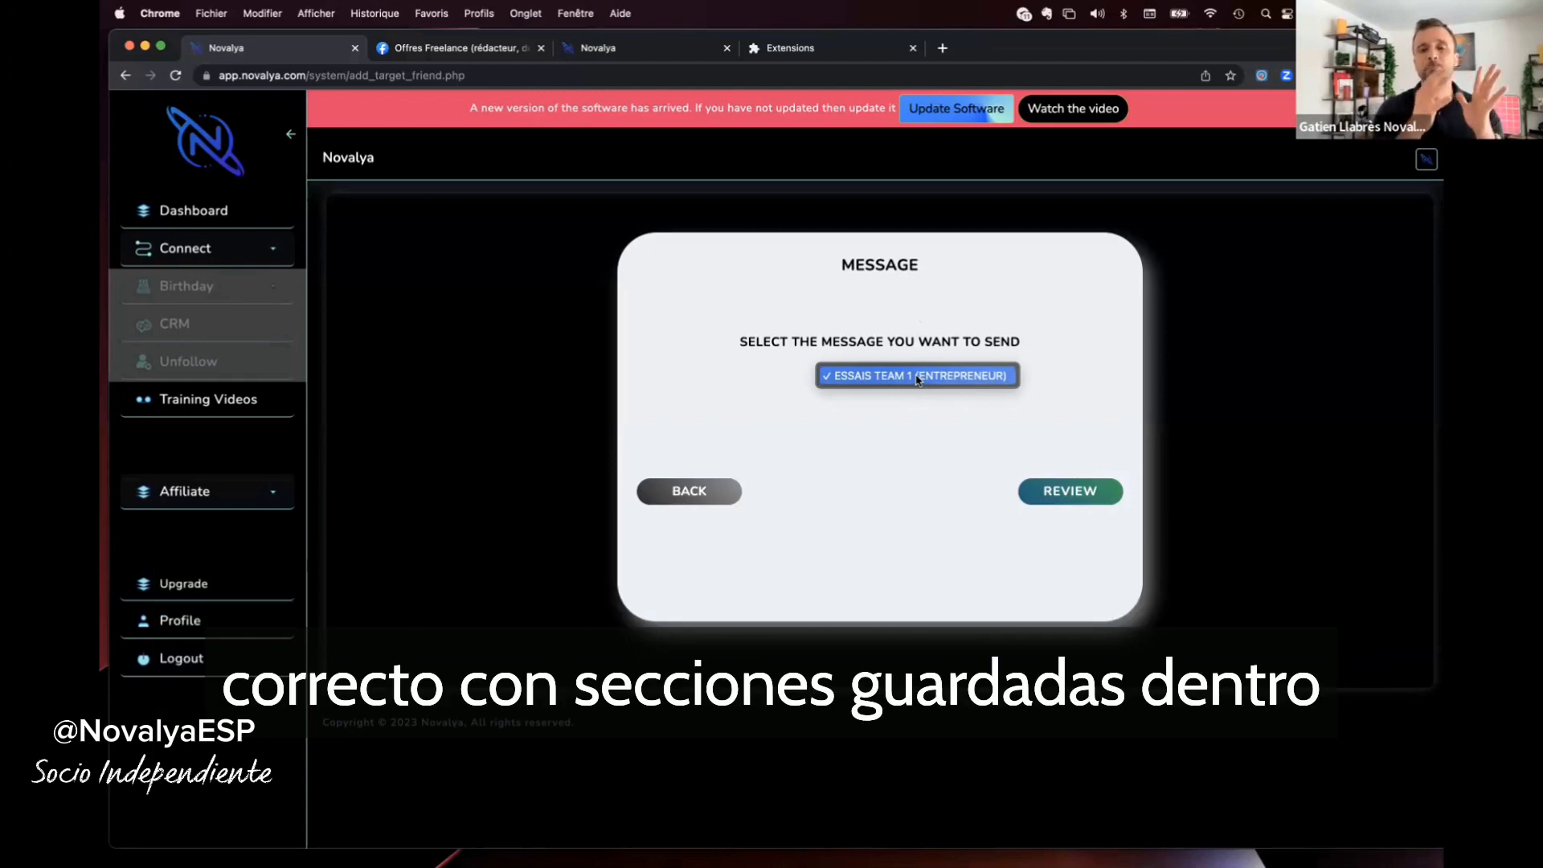
{"action": "left_click", "coordinate": [920, 376]}
{"action": "left_click", "coordinate": [1067, 491]}
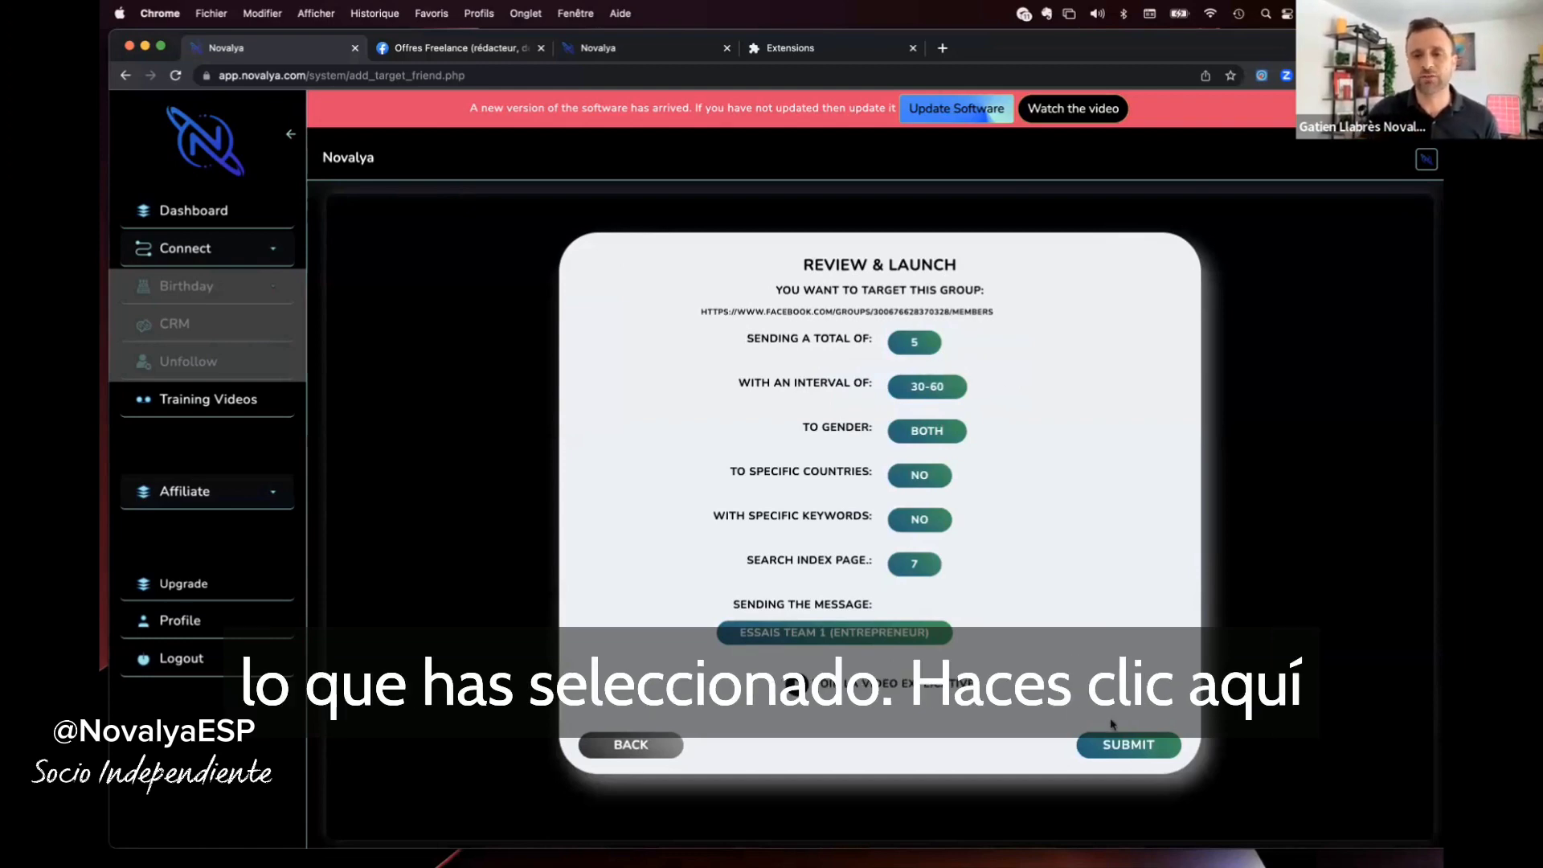
{"action": "left_click", "coordinate": [1119, 745]}
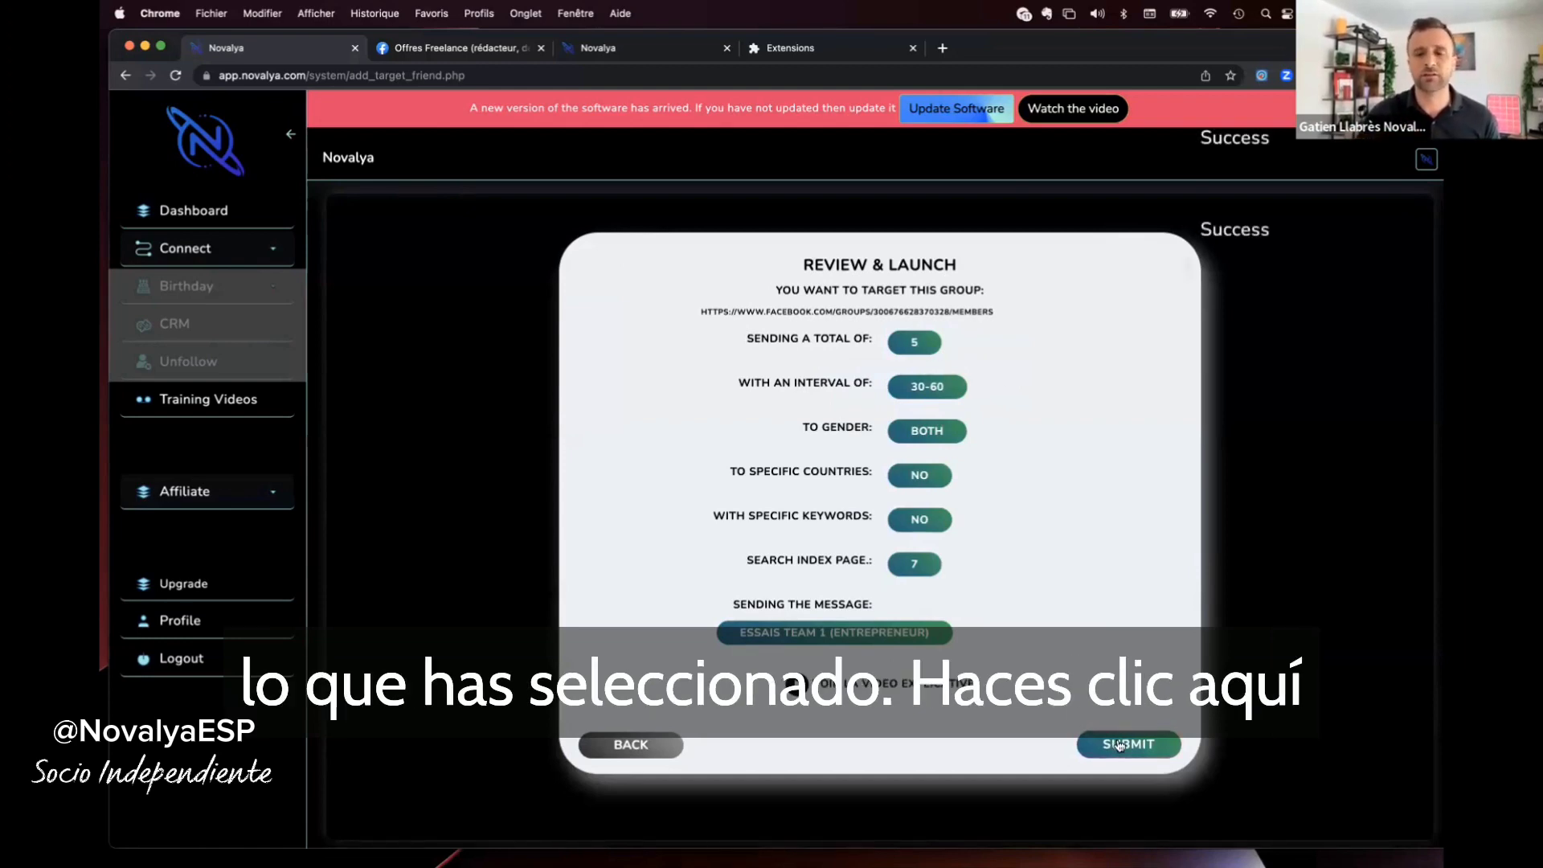